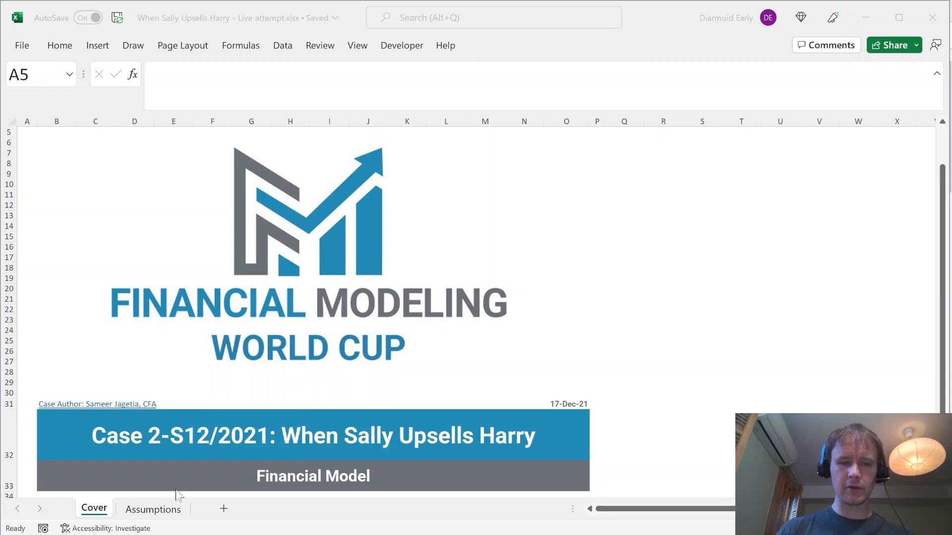
Review the Assumptions sheet's general inputs, period columns and subscriber metrics, including the growth and churn rates
{"action": "left_click", "coordinate": [163, 511]}
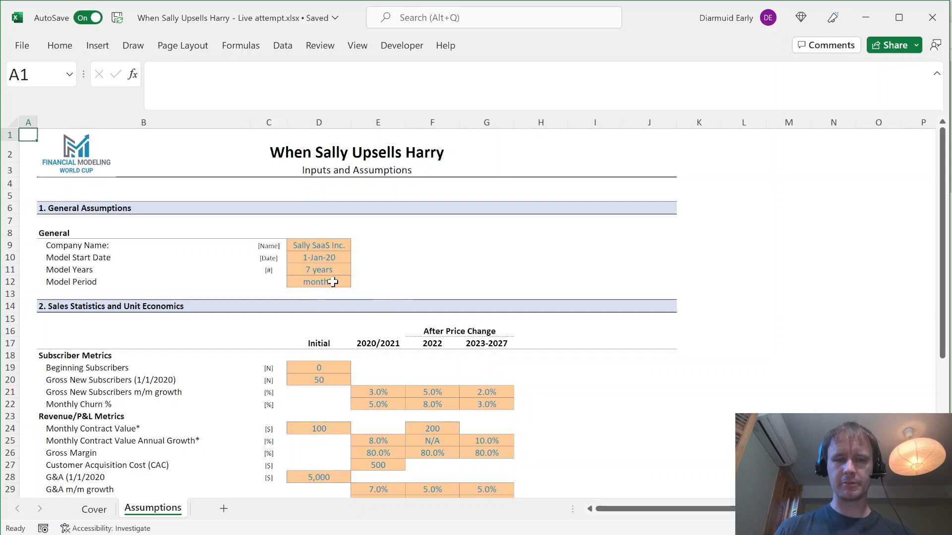
{"action": "left_click", "coordinate": [344, 257]}
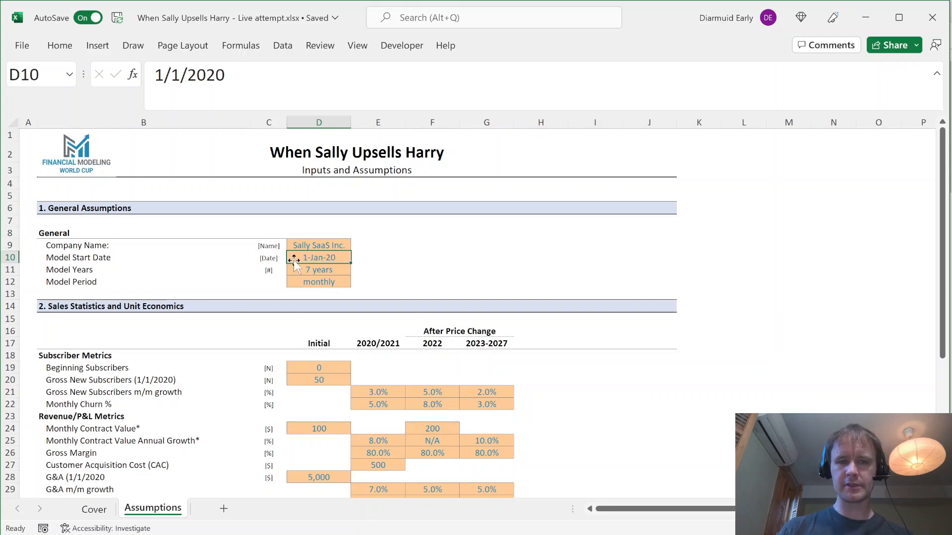
{"action": "left_click", "coordinate": [372, 341]}
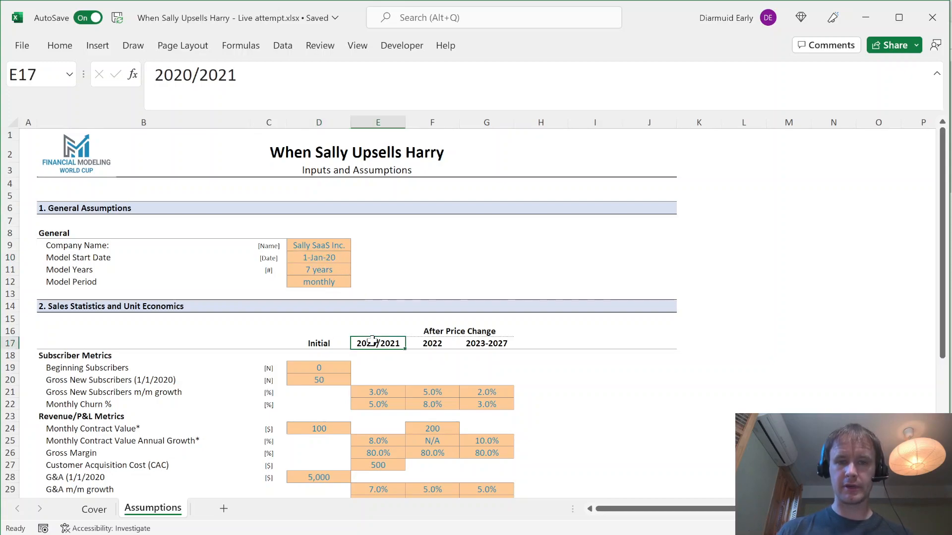
{"action": "key", "text": "ctrl+space"}
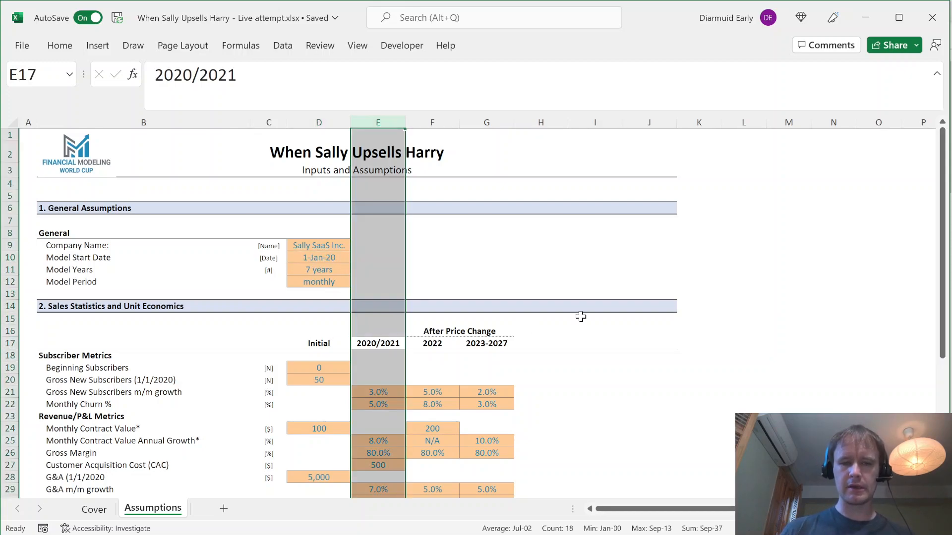
{"action": "key", "text": "Right"}
{"action": "key", "text": "ctrl+space"}
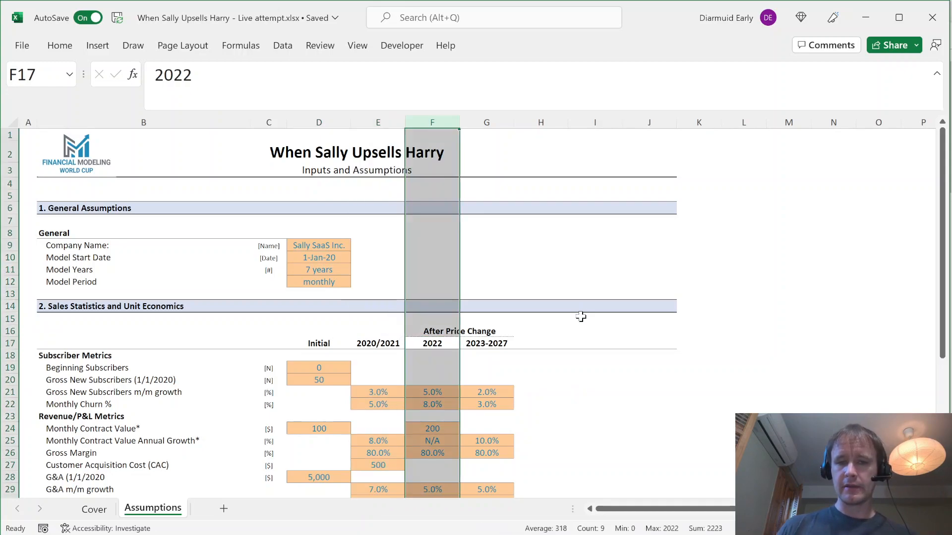
{"action": "key", "text": "Down"}
{"action": "key", "text": "Down"}
{"action": "key", "text": "Down"}
{"action": "key", "text": "Down"}
{"action": "key", "text": "Down"}
{"action": "key", "text": "Down"}
{"action": "key", "text": "Down"}
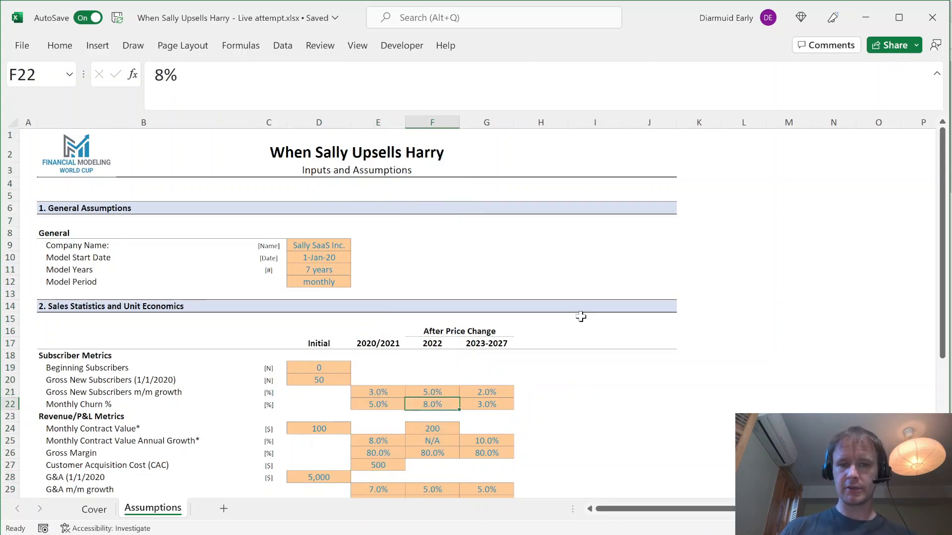
{"action": "key", "text": "Up"}
{"action": "key", "text": "Up"}
{"action": "key", "text": "Up"}
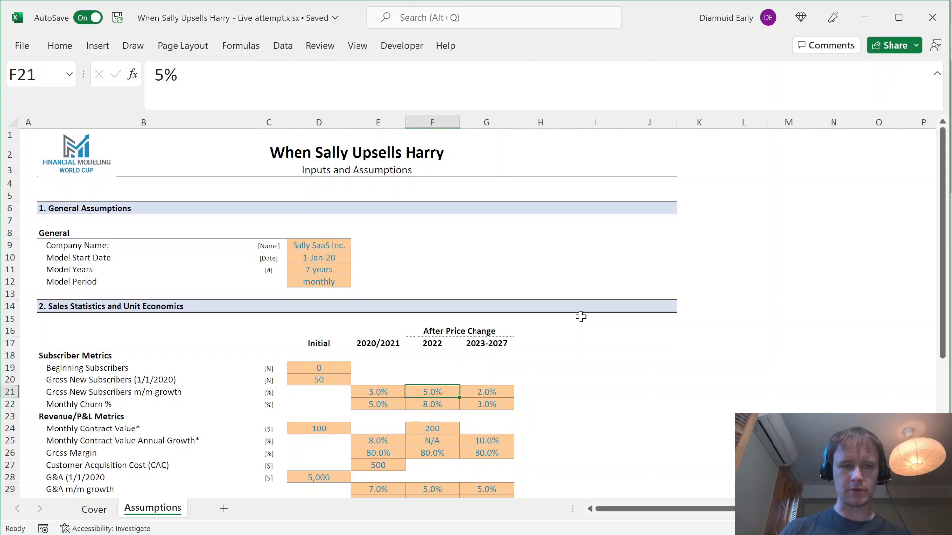
{"action": "key", "text": "Down"}
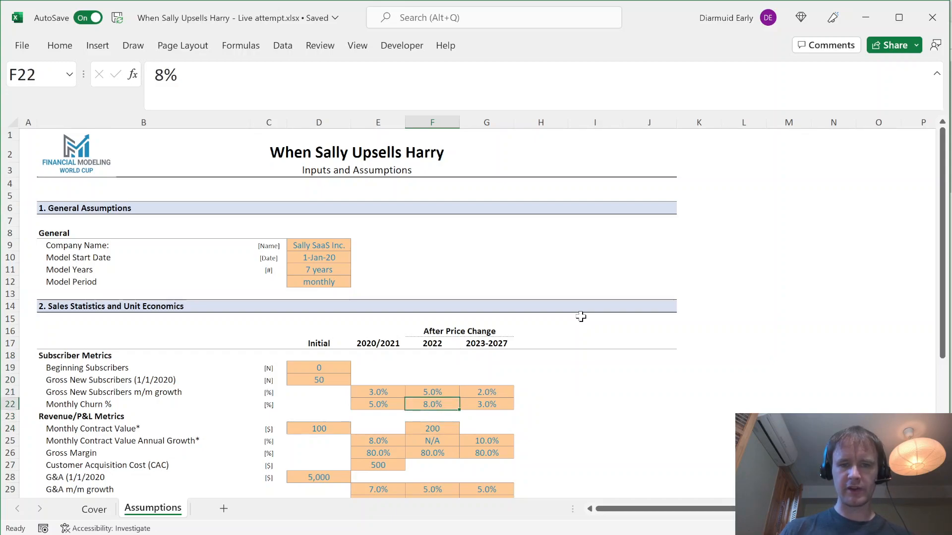
{"action": "key", "text": "Right"}
{"action": "key", "text": "ctrl+space"}
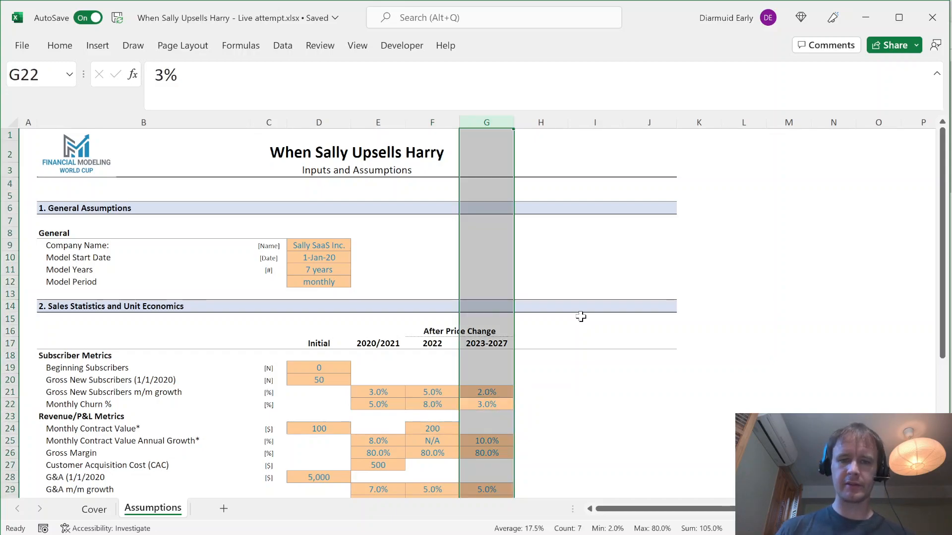
{"action": "key", "text": "Left"}
{"action": "key", "text": "Left"}
{"action": "key", "text": "Left"}
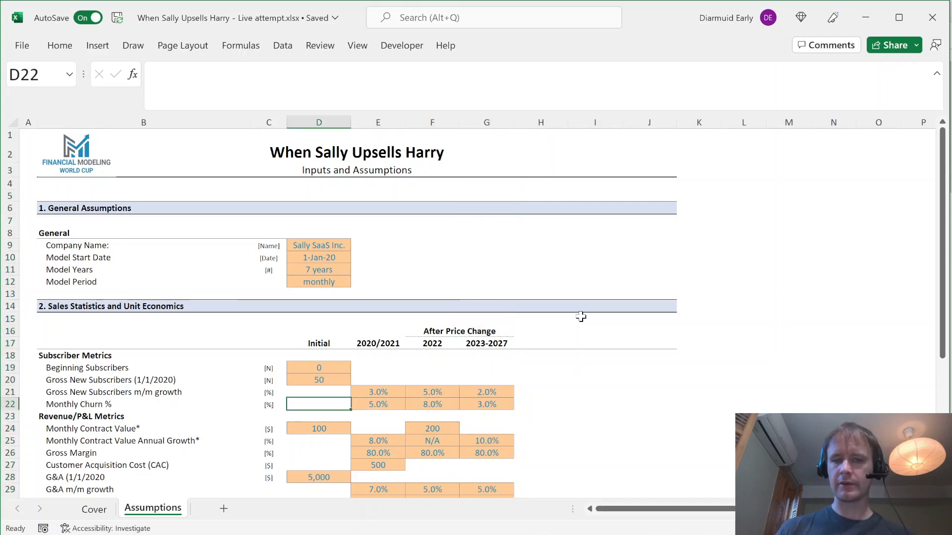
{"action": "key", "text": "Up"}
{"action": "key", "text": "Up"}
{"action": "key", "text": "Up"}
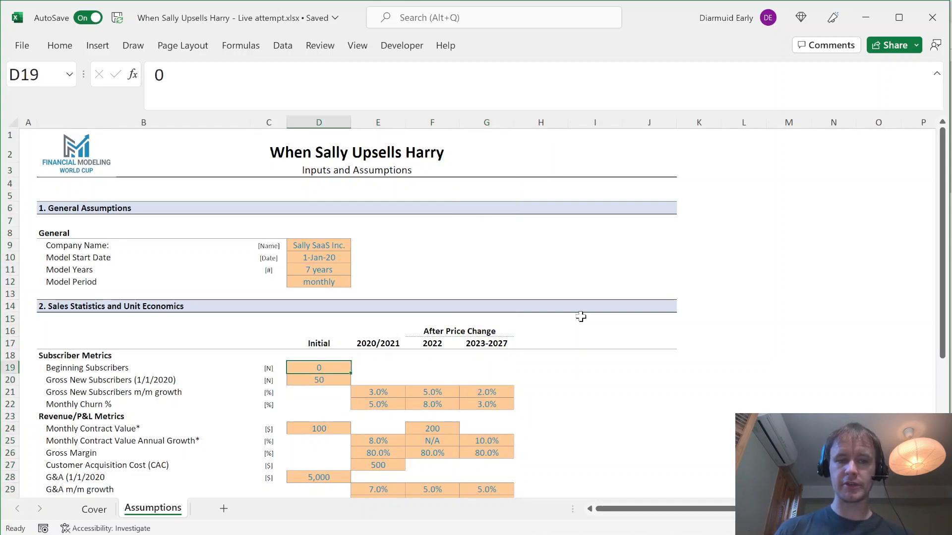
Examine the revenue and P&L metrics on the Assumptions sheet, including monthly contract value and customer acquisition cost
{"action": "left_click", "coordinate": [439, 404]}
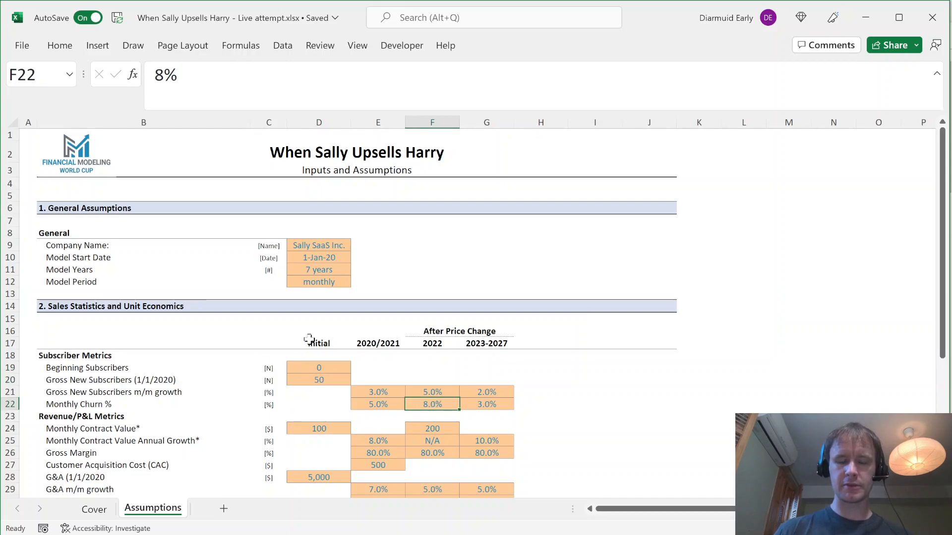
{"action": "left_click", "coordinate": [419, 427]}
{"action": "scroll", "coordinate": [421, 427], "scroll_direction": "down", "scroll_amount": 3}
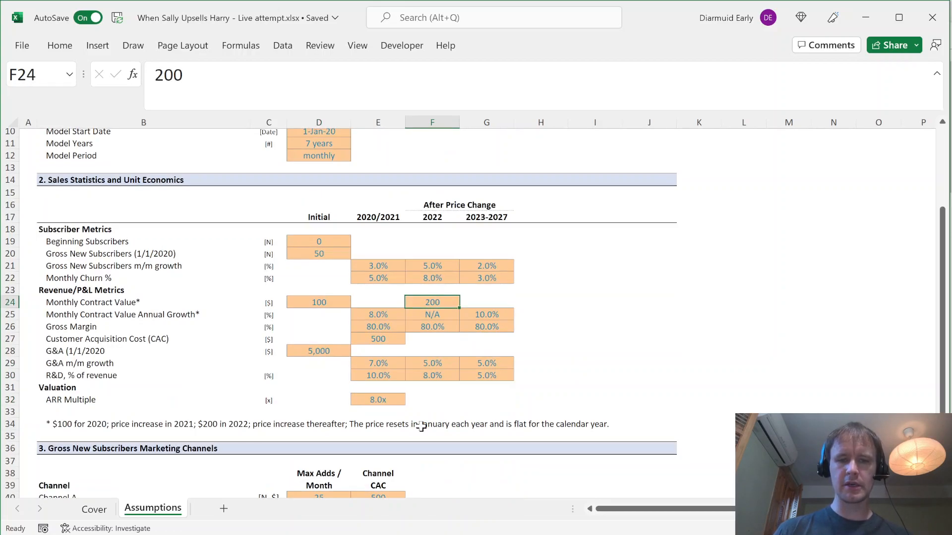
{"action": "scroll", "coordinate": [421, 426], "scroll_direction": "up", "scroll_amount": 2}
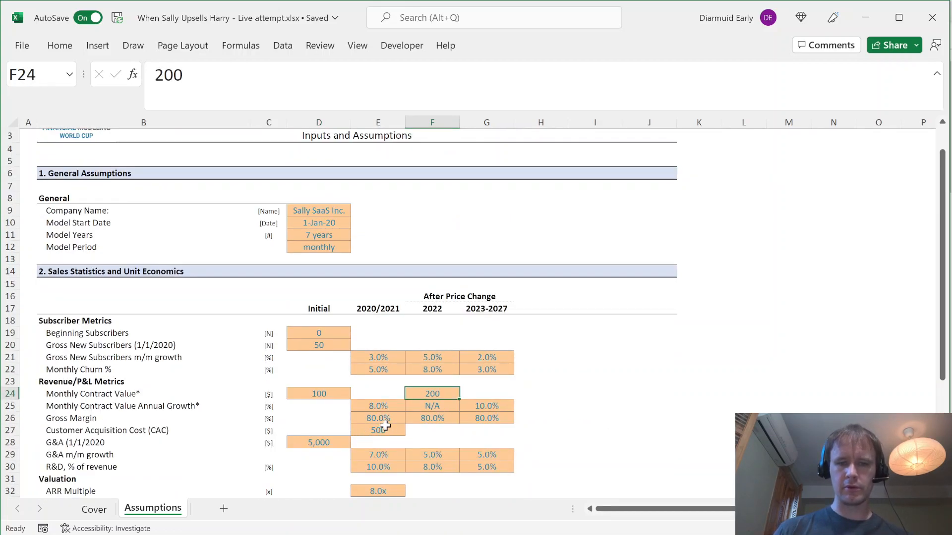
{"action": "left_click", "coordinate": [385, 425]}
{"action": "scroll", "coordinate": [430, 430], "scroll_direction": "down", "scroll_amount": 1}
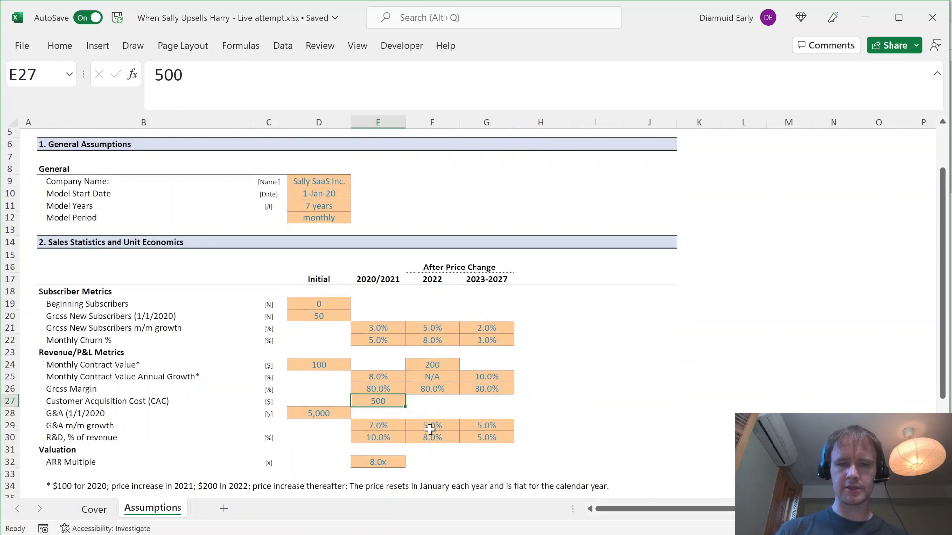
{"action": "scroll", "coordinate": [430, 429], "scroll_direction": "down", "scroll_amount": 6}
Examine the marketing channels' monthly limits and CACs, and recheck the sales statistics periods before returning to cell A1
{"action": "left_click", "coordinate": [340, 341]}
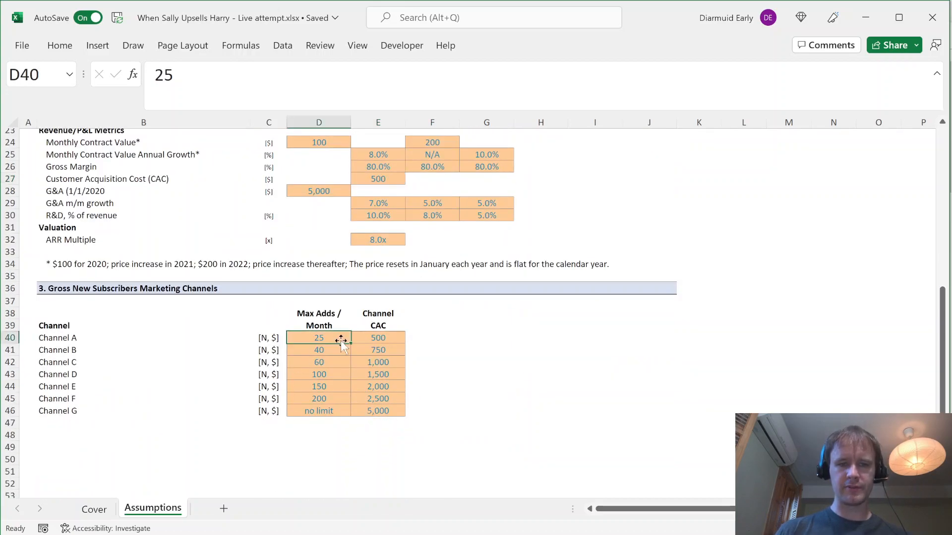
{"action": "key", "text": "Right"}
{"action": "key", "text": "ctrl+shift+Down"}
{"action": "key", "text": "Down"}
{"action": "key", "text": "Down"}
{"action": "key", "text": "Down"}
{"action": "key", "text": "Down"}
{"action": "key", "text": "Down"}
{"action": "key", "text": "Down"}
{"action": "key", "text": "ctrl+Up"}
{"action": "key", "text": "ctrl+Up"}
{"action": "key", "text": "ctrl+Up"}
{"action": "key", "text": "ctrl+Up"}
{"action": "key", "text": "ctrl+Up"}
{"action": "key", "text": "ctrl+Up"}
{"action": "key", "text": "ctrl+Up"}
{"action": "key", "text": "ctrl+Up"}
{"action": "key", "text": "ctrl+Up"}
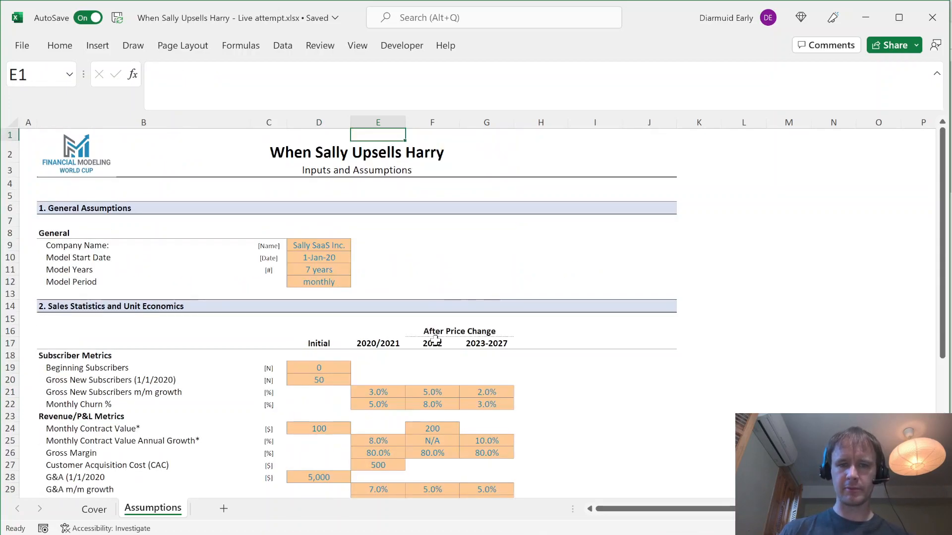
{"action": "left_click", "coordinate": [432, 343]}
{"action": "scroll", "coordinate": [524, 277], "scroll_direction": "down", "scroll_amount": 3}
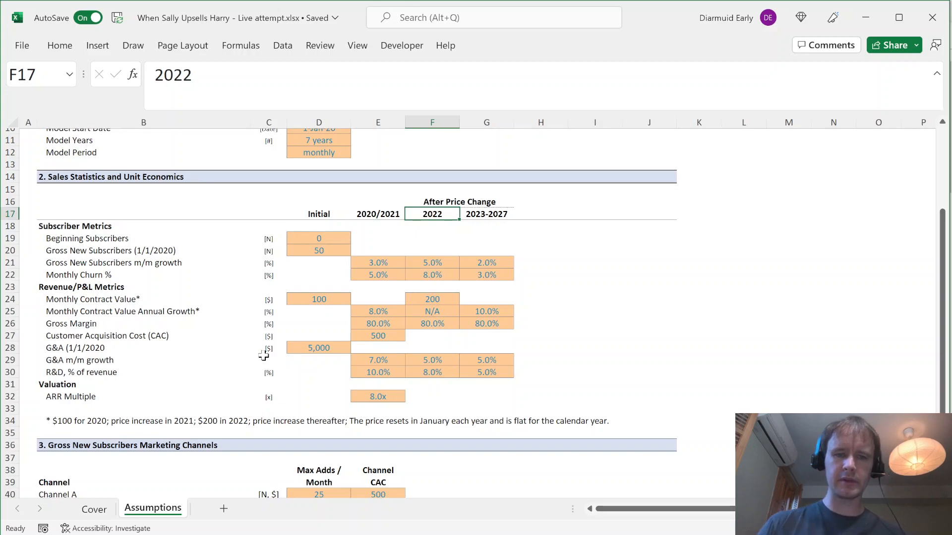
{"action": "key", "text": "ctrl+Home"}
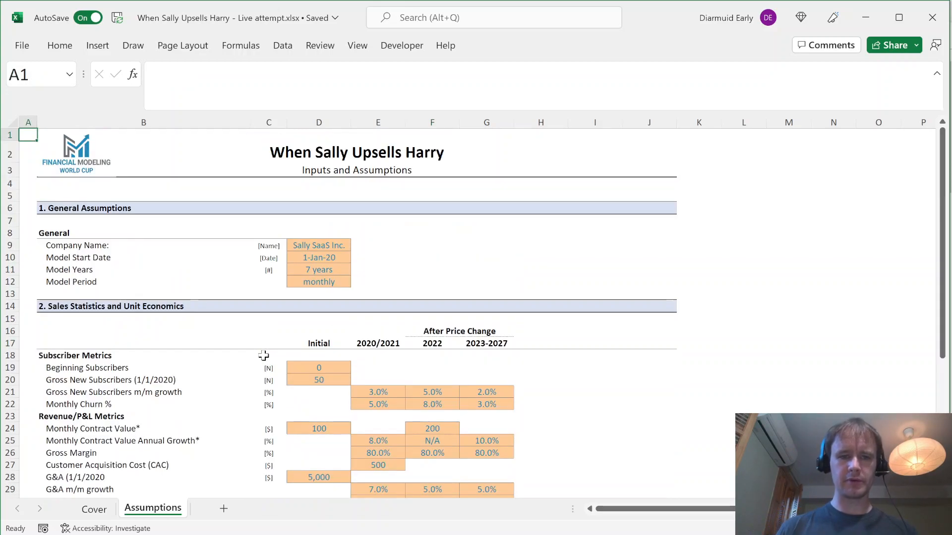
Add a new worksheet after Assumptions and name it Model
{"action": "left_click", "coordinate": [224, 509]}
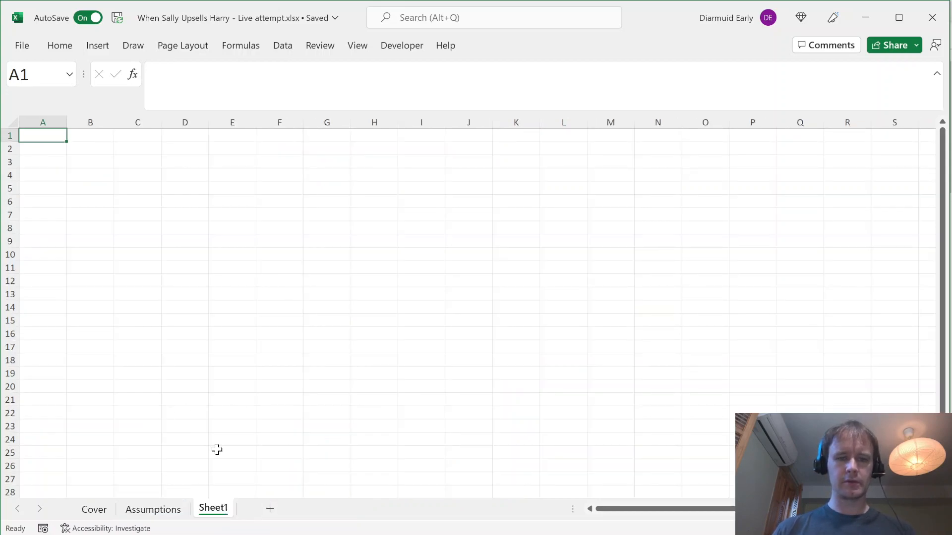
{"action": "left_click", "coordinate": [217, 450]}
{"action": "double_click", "coordinate": [213, 509]}
{"action": "type", "text": "Modle"}
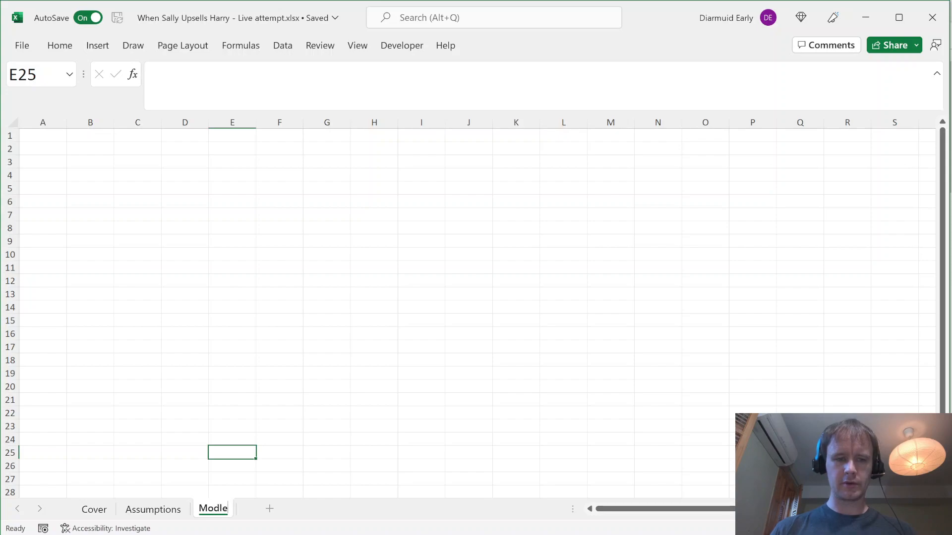
{"action": "key", "text": "Return"}
{"action": "double_click", "coordinate": [214, 509]}
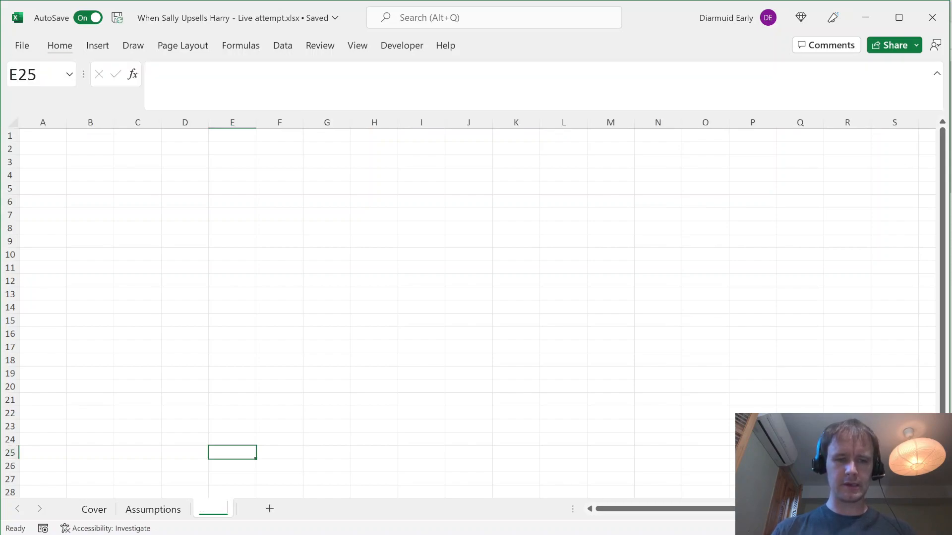
{"action": "type", "text": "Model"}
{"action": "key", "text": "Return"}
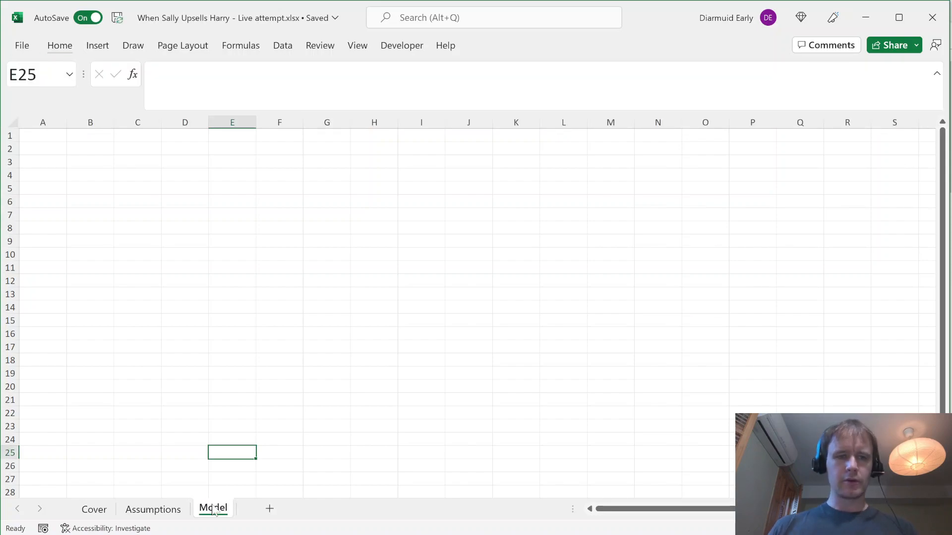
Enter the row label Month in cell C2 of the Model sheet
{"action": "left_click", "coordinate": [238, 148]}
{"action": "key", "text": "Left"}
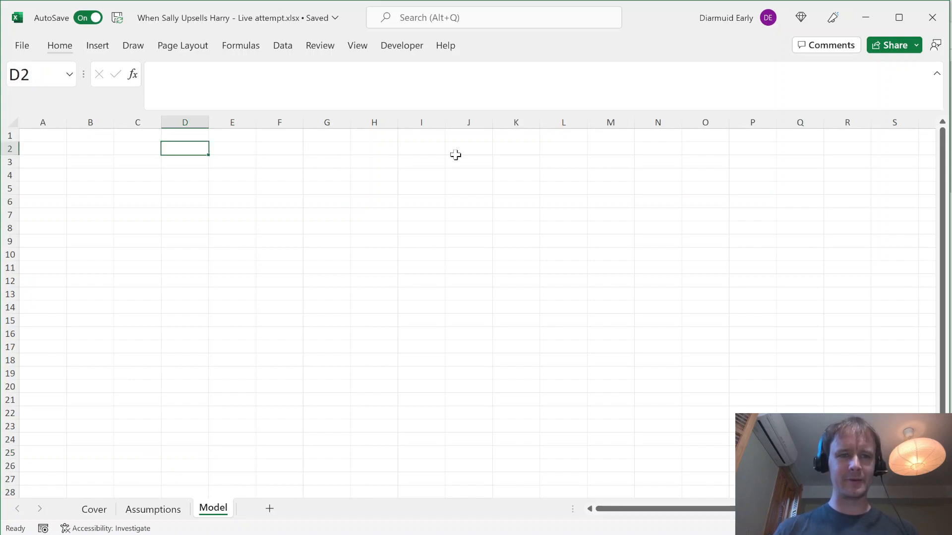
{"action": "key", "text": "Left"}
{"action": "type", "text": "Month"}
{"action": "key", "text": "Tab"}
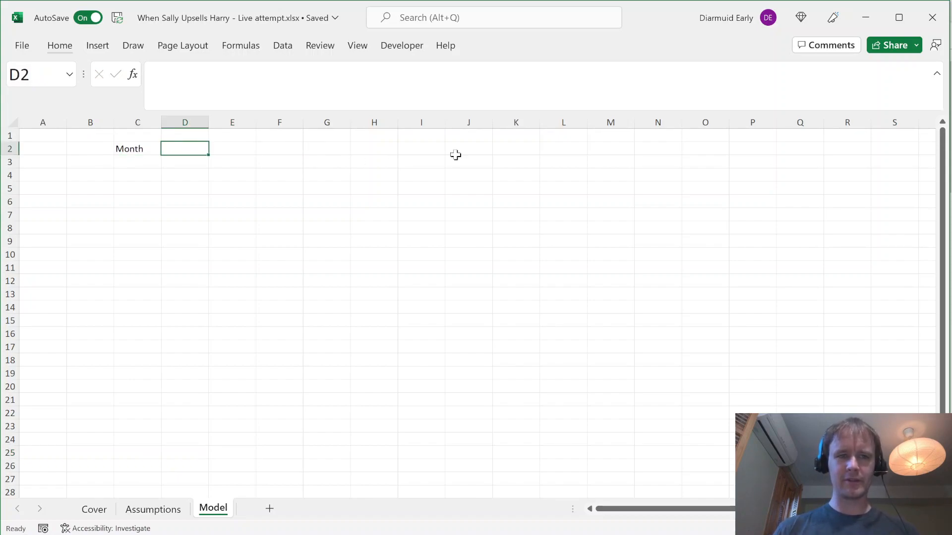
Link cell E2 to the model start date with =Assumptions!D10
{"action": "key", "text": "Right"}
{"action": "type", "text": "="}
{"action": "key", "text": "ctrl+Page_Up"}
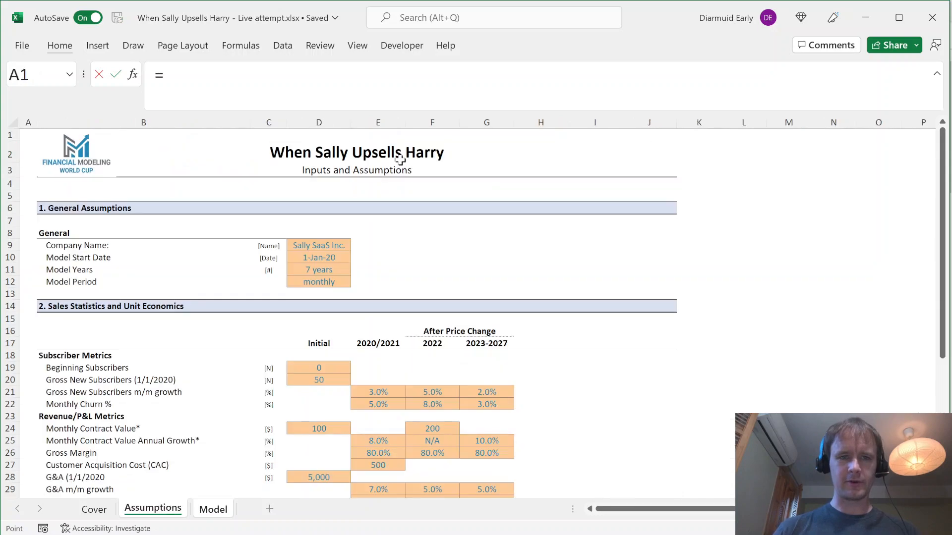
{"action": "left_click", "coordinate": [305, 258]}
{"action": "key", "text": "Return"}
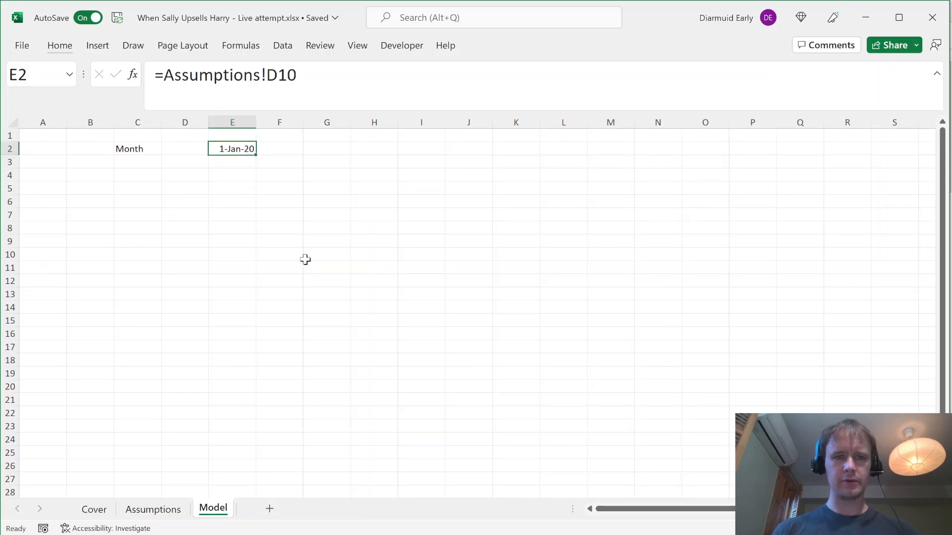
{"action": "key", "text": "Right"}
{"action": "type", "text": "=eom"}
{"action": "key", "text": "Escape"}
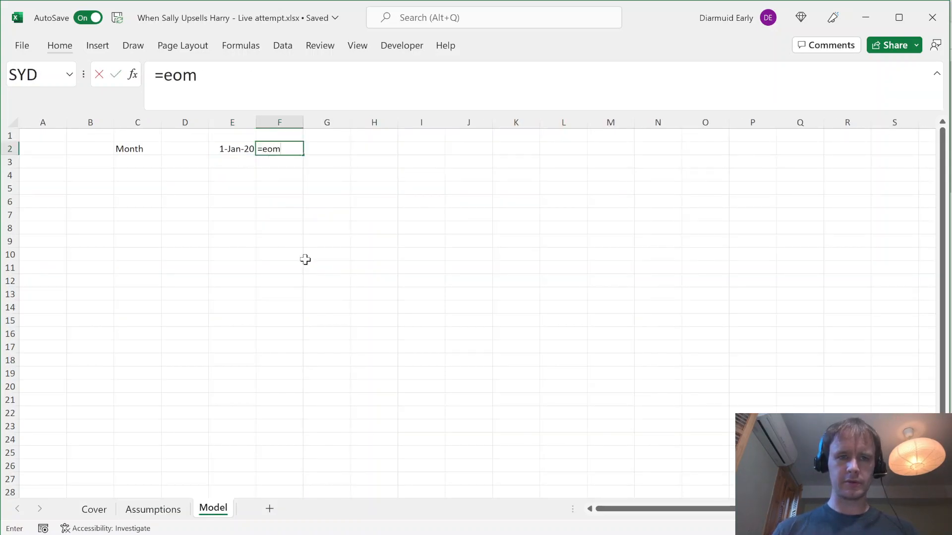
{"action": "key", "text": "Return"}
Calculate the month-end date in cell E3 with =EOMONTH(E2,0)
{"action": "key", "text": "Left"}
{"action": "type", "text": "=eom"}
{"action": "key", "text": "Tab"}
{"action": "key", "text": "Up"}
{"action": "type", "text": ",0)"}
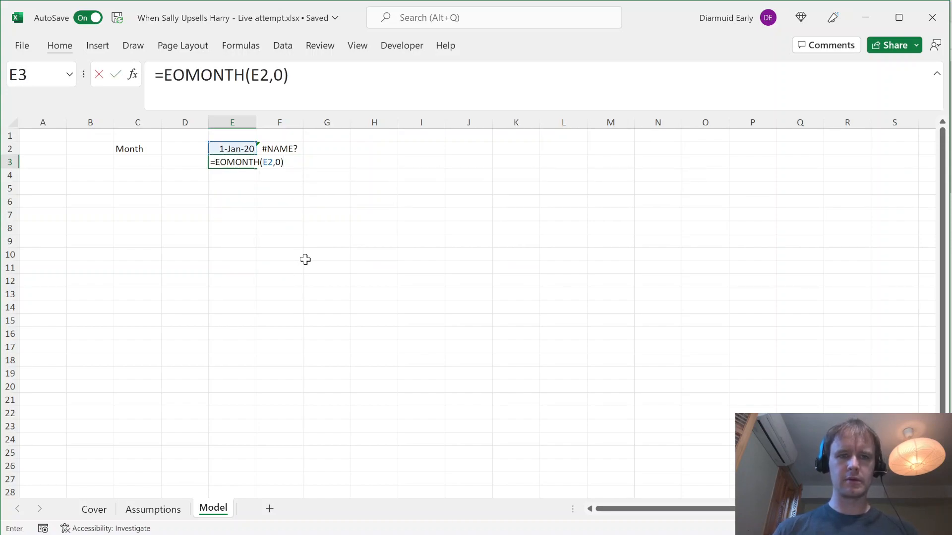
{"action": "key", "text": "Return"}
Copy only the date formatting of cell E2 onto cell E3
{"action": "key", "text": "Up"}
{"action": "key", "text": "Up"}
{"action": "key", "text": "ctrl+c"}
{"action": "key", "text": "Down"}
{"action": "key", "text": "alt+e"}
{"action": "key", "text": "s"}
{"action": "key", "text": "t"}
{"action": "key", "text": "Return"}
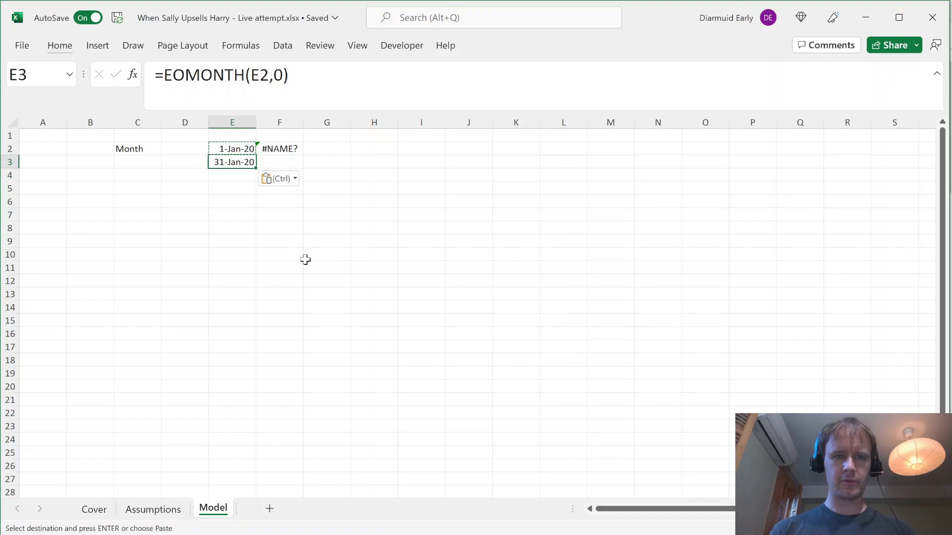
Set cell F2 to the day after the previous month end with =E3+1
{"action": "key", "text": "Up"}
{"action": "key", "text": "Right"}
{"action": "key", "text": "Escape"}
{"action": "type", "text": "="}
{"action": "key", "text": "Left"}
{"action": "key", "text": "Down"}
{"action": "type", "text": "+1"}
{"action": "key", "text": "Return"}
Fill the month-end formula from E3 across into F3
{"action": "type", "text": "="}
{"action": "key", "text": "Escape"}
{"action": "key", "text": "ctrl+r"}
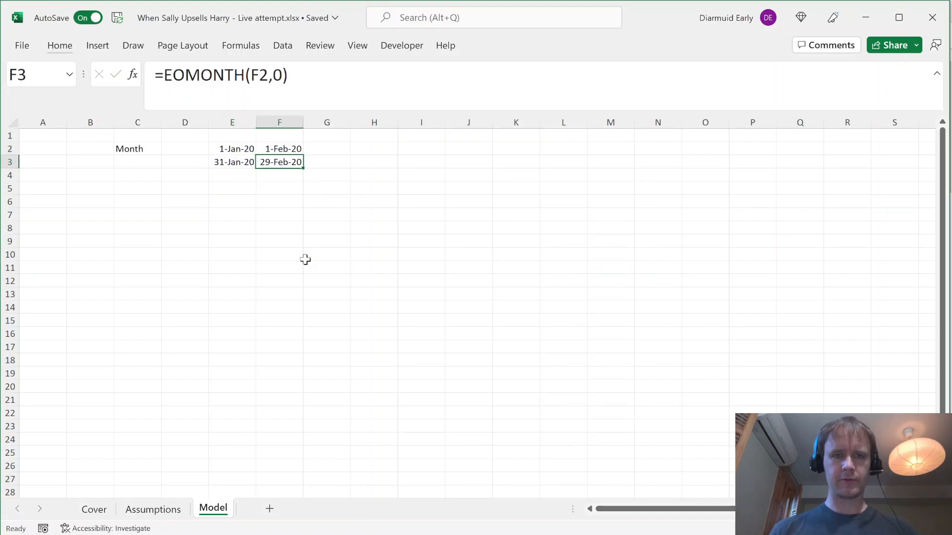
Create a horizontal month counter from cell E1 with =SEQUENCE(,96)
{"action": "key", "text": "Up"}
{"action": "key", "text": "Up"}
{"action": "key", "text": "Left"}
{"action": "type", "text": "=seq"}
{"action": "key", "text": "Tab"}
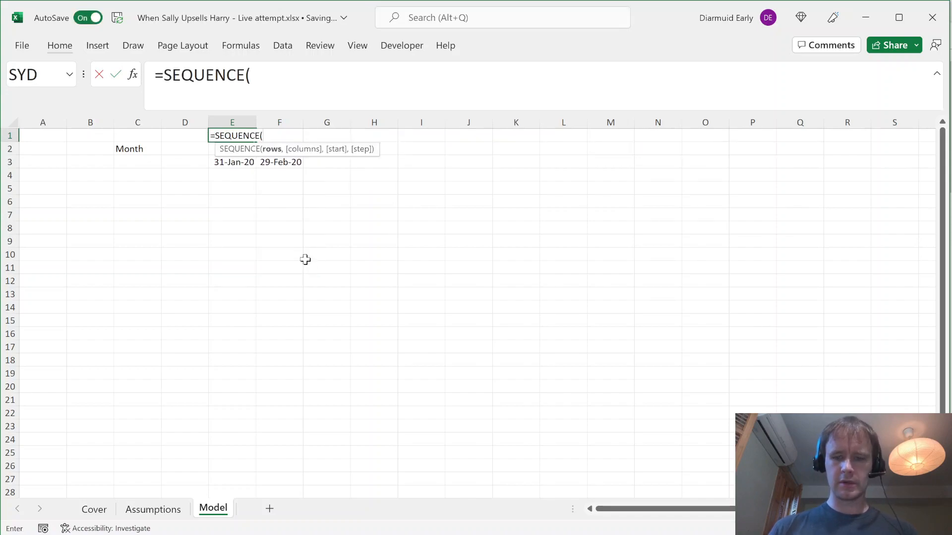
{"action": "type", "text": ",96)"}
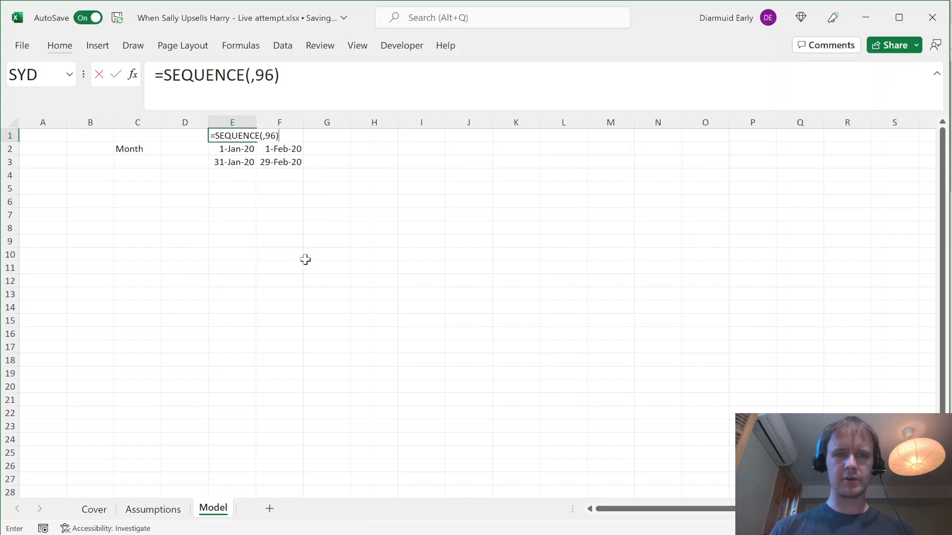
{"action": "key", "text": "Return"}
Hide all unused columns beyond the month counter's last column, CV, and select cell CV2
{"action": "key", "text": "Up"}
{"action": "key", "text": "ctrl+Right"}
{"action": "key", "text": "Down"}
{"action": "key", "text": "ctrl+Left"}
{"action": "key", "text": "Up"}
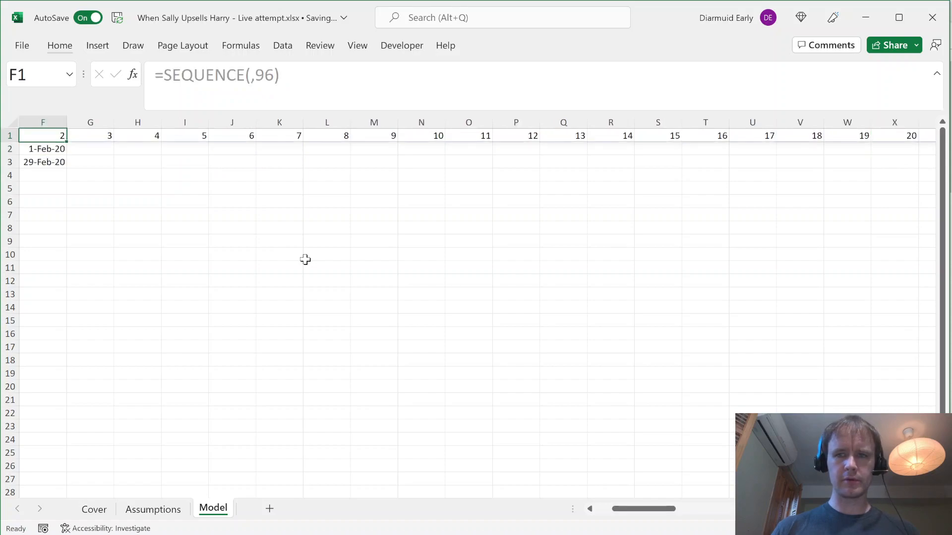
{"action": "key", "text": "ctrl+Right"}
{"action": "key", "text": "Right"}
{"action": "key", "text": "ctrl+shift+Right"}
{"action": "key", "text": "ctrl+0"}
{"action": "key", "text": "Down"}
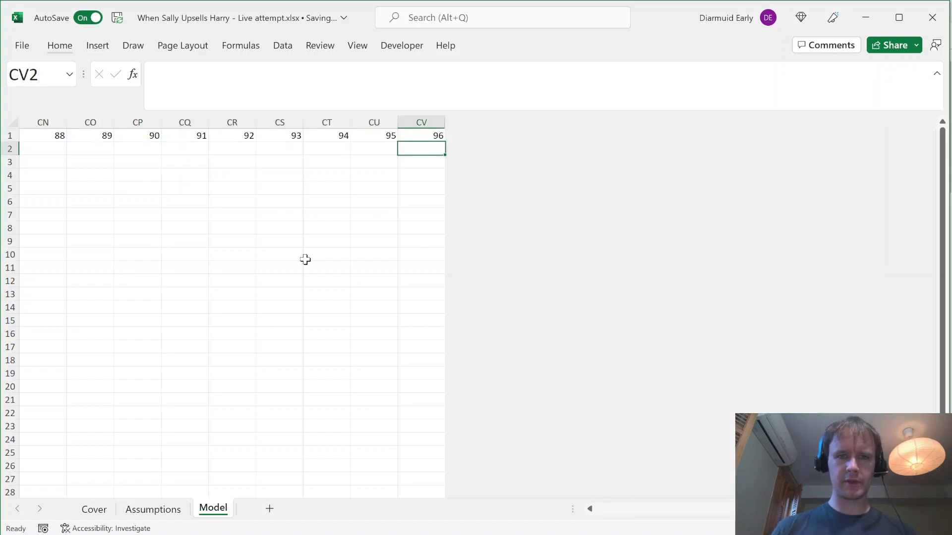
Fill the month-start and month-end formulas in F2:F3 across to column CV
{"action": "key", "text": "shift+Down"}
{"action": "key", "text": "ctrl+shift+Left"}
{"action": "key", "text": "ctrl+Left"}
{"action": "key", "text": "Right"}
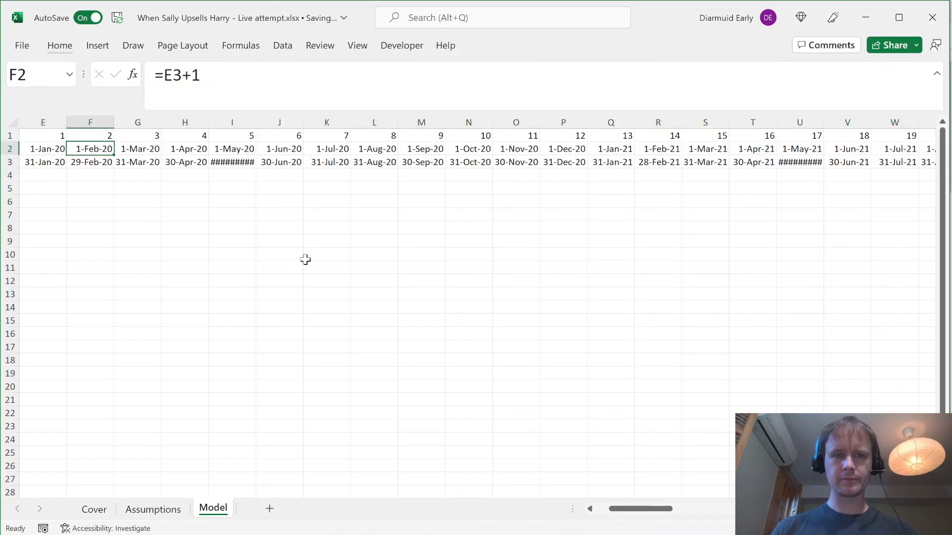
Set the width of the timeline columns E through CV to 15
{"action": "key", "text": "Down"}
{"action": "key", "text": "Right"}
{"action": "key", "text": "Right"}
{"action": "key", "text": "Right"}
{"action": "key", "text": "alt+h"}
{"action": "key", "text": "o"}
{"action": "key", "text": "w"}
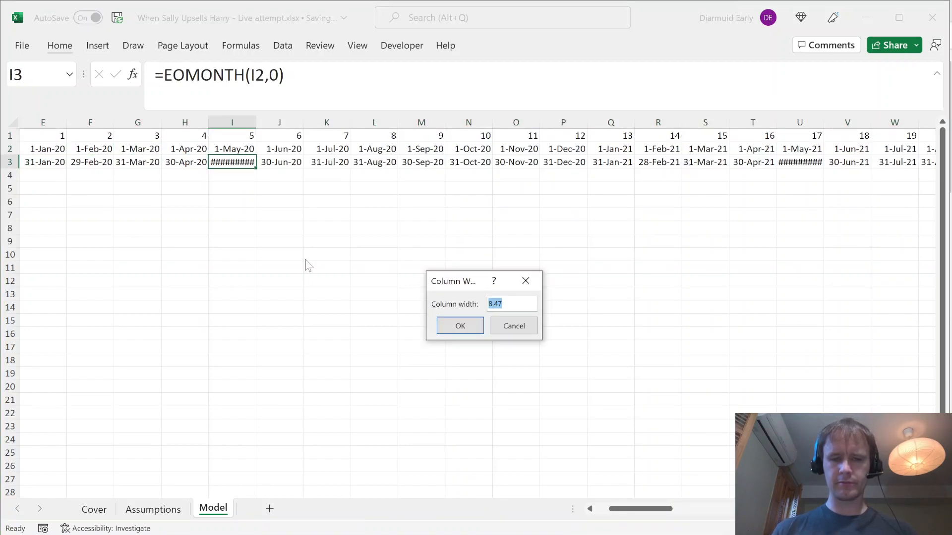
{"action": "type", "text": "15"}
{"action": "key", "text": "Return"}
{"action": "key", "text": "ctrl+Left"}
{"action": "key", "text": "ctrl+shift+Right"}
{"action": "key", "text": "F4"}
{"action": "key", "text": "ctrl+BackSpace"}
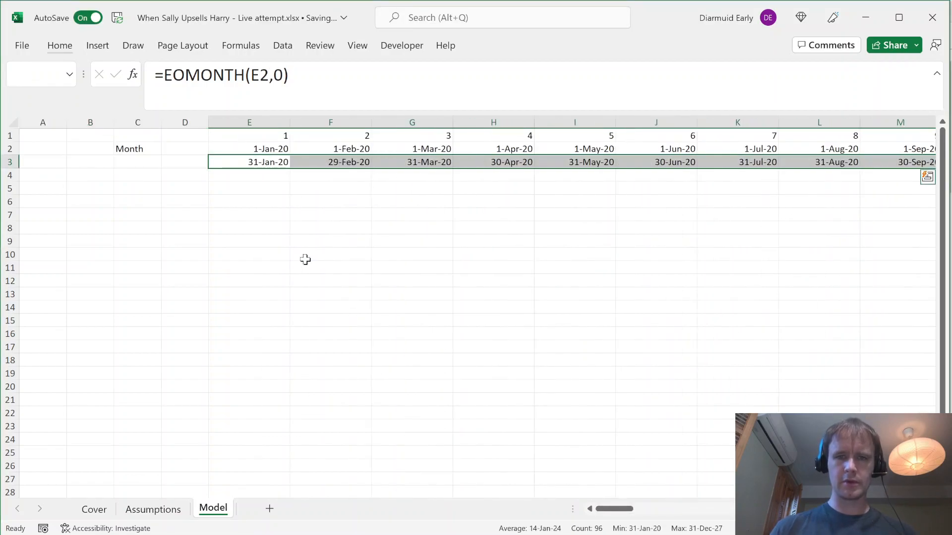
Set the width of the timeline columns E through CV to 12
{"action": "key", "text": "ctrl+Left"}
{"action": "key", "text": "Down"}
{"action": "key", "text": "Down"}
{"action": "key", "text": "Right"}
{"action": "key", "text": "Up"}
{"action": "key", "text": "Right"}
{"action": "key", "text": "Right"}
{"action": "key", "text": "Right"}
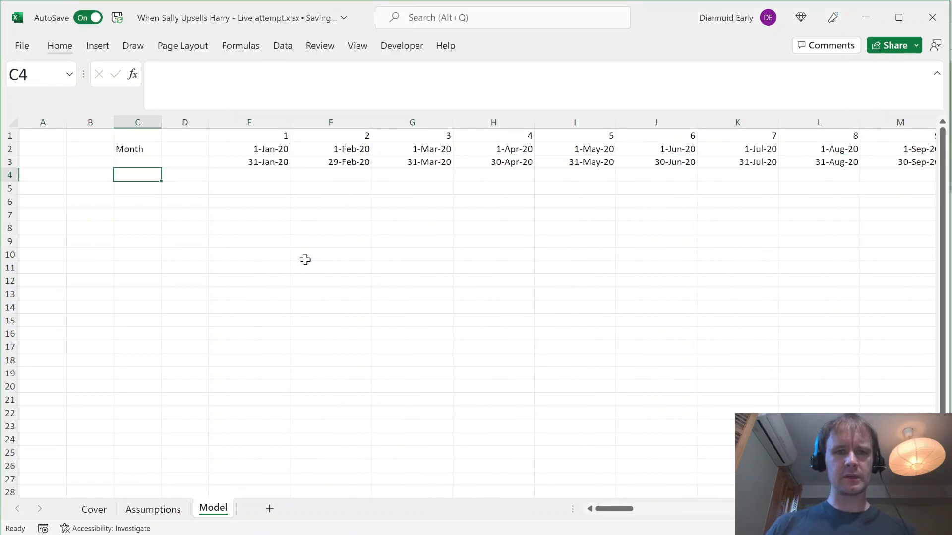
{"action": "key", "text": "Up"}
{"action": "key", "text": "ctrl+shift+Right"}
{"action": "key", "text": "alt"}
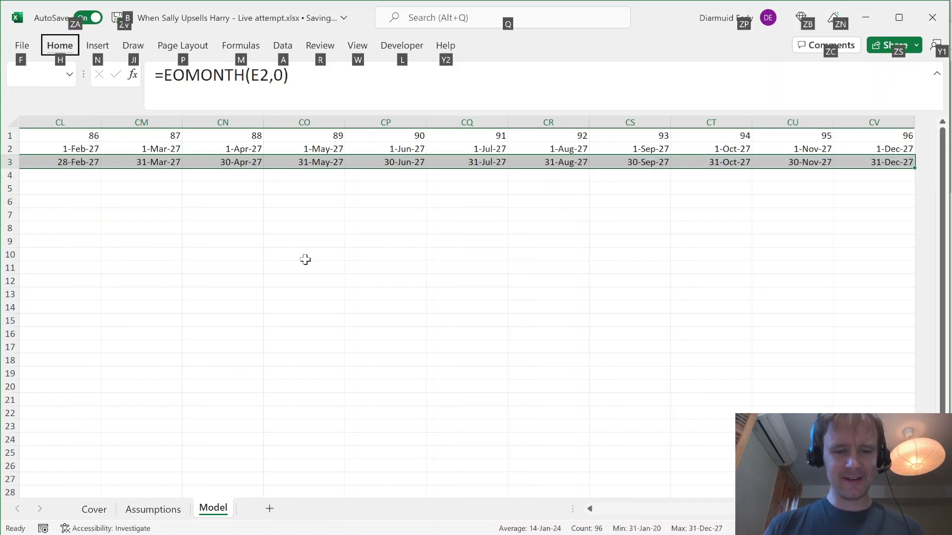
{"action": "key", "text": "h"}
{"action": "key", "text": "o"}
{"action": "key", "text": "h"}
{"action": "key", "text": "Escape"}
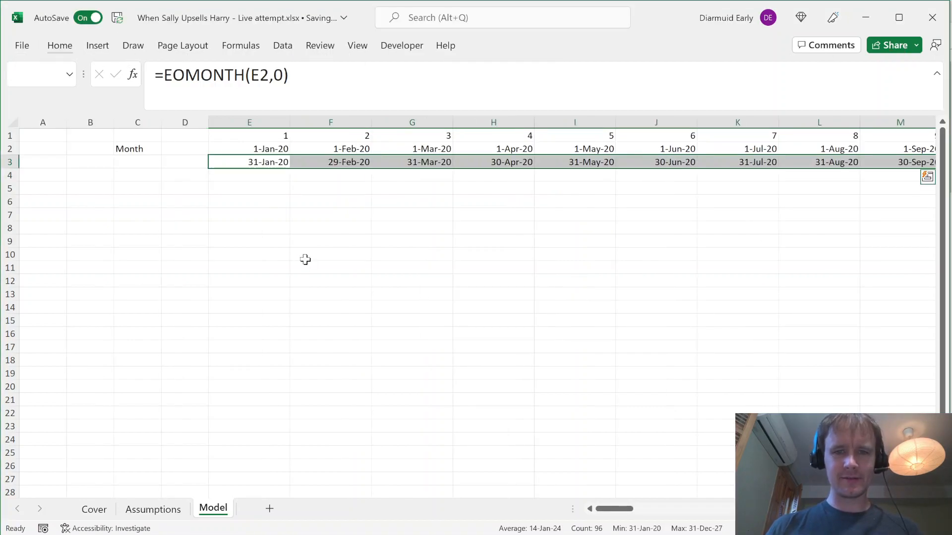
{"action": "key", "text": "alt+h"}
{"action": "type", "text": "ow12"}
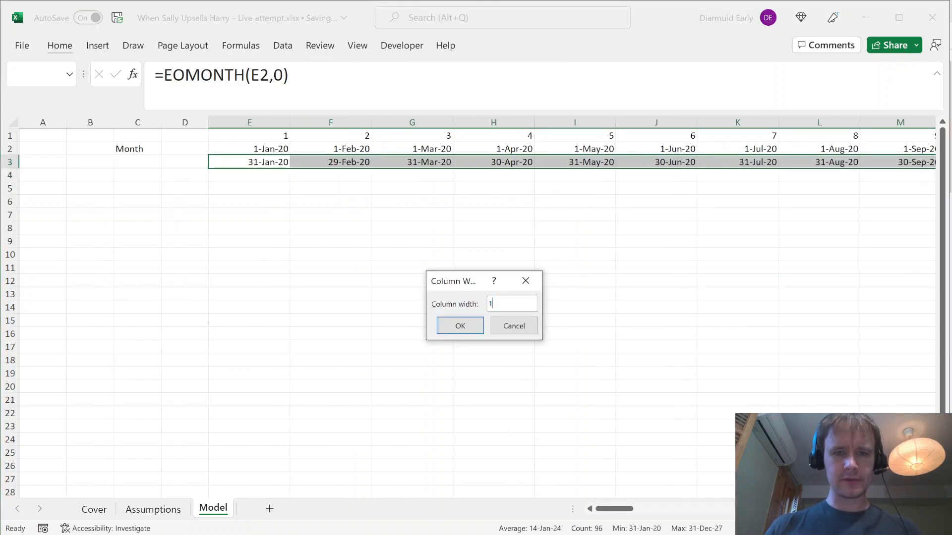
{"action": "key", "text": "Return"}
Check the subscriber assumptions on the Assumptions sheet and enter the section heading "Subscribers" in cell B5 of the Model sheet
{"action": "key", "text": "Down"}
{"action": "key", "text": "Left"}
{"action": "key", "text": "Left"}
{"action": "key", "text": "Down"}
{"action": "key", "text": "Left"}
{"action": "key", "text": "Left"}
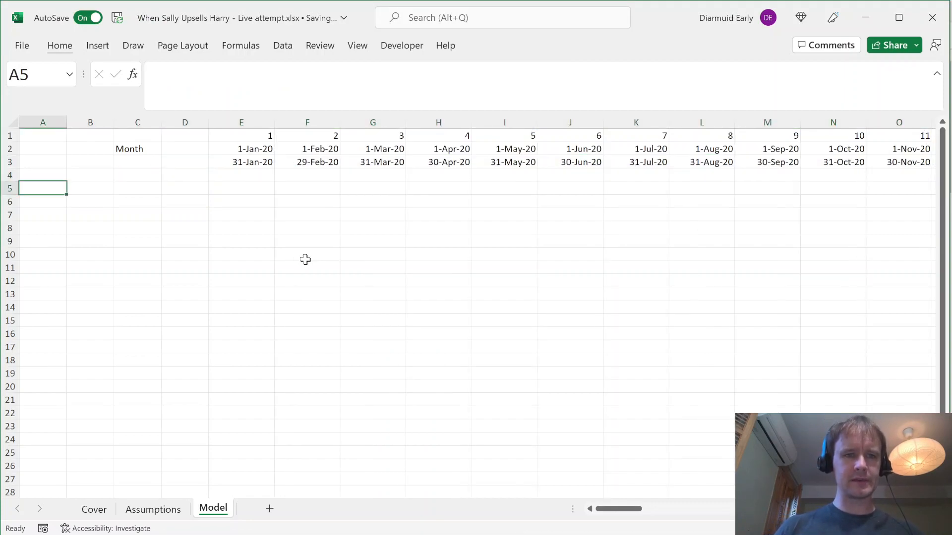
{"action": "key", "text": "ctrl+Page_Up"}
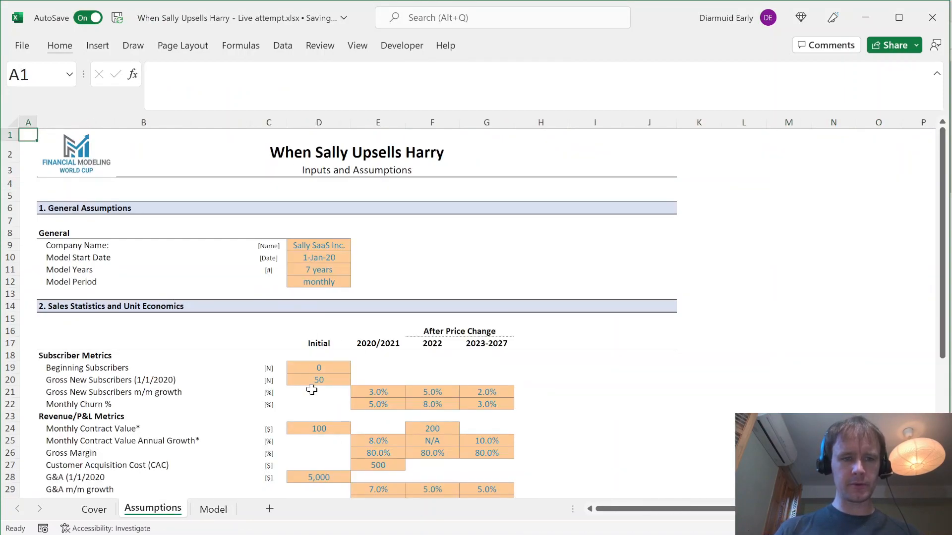
{"action": "left_click", "coordinate": [322, 384]}
{"action": "key", "text": "ctrl+Page_Down"}
{"action": "key", "text": "Right"}
{"action": "type", "text": "Subscribers"}
{"action": "key", "text": "Return"}
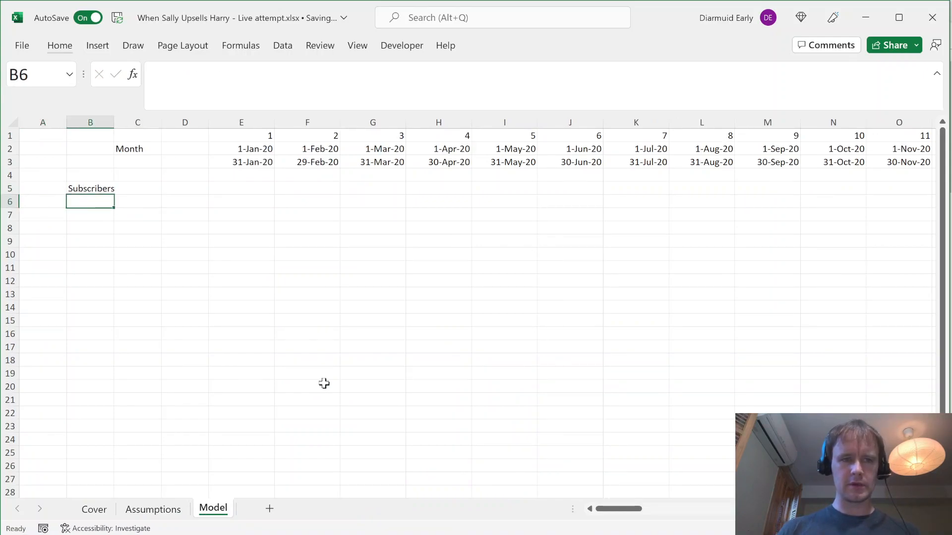
Narrow column B to a width of 2
{"action": "key", "text": "Up"}
{"action": "key", "text": "alt"}
{"action": "type", "text": "how2"}
{"action": "key", "text": "Return"}
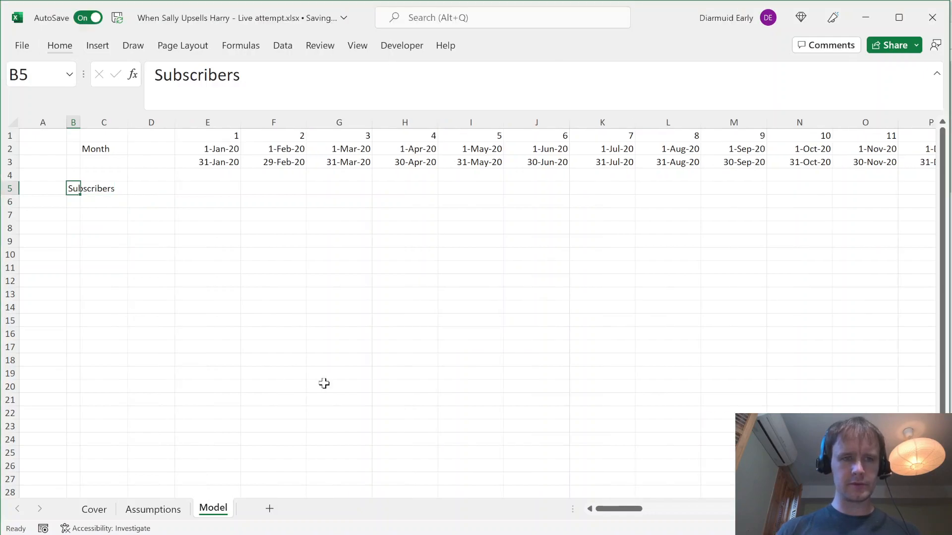
Enter the row labels Opening, New, Churn and Closing in cells C6 to C9
{"action": "key", "text": "Down"}
{"action": "key", "text": "Right"}
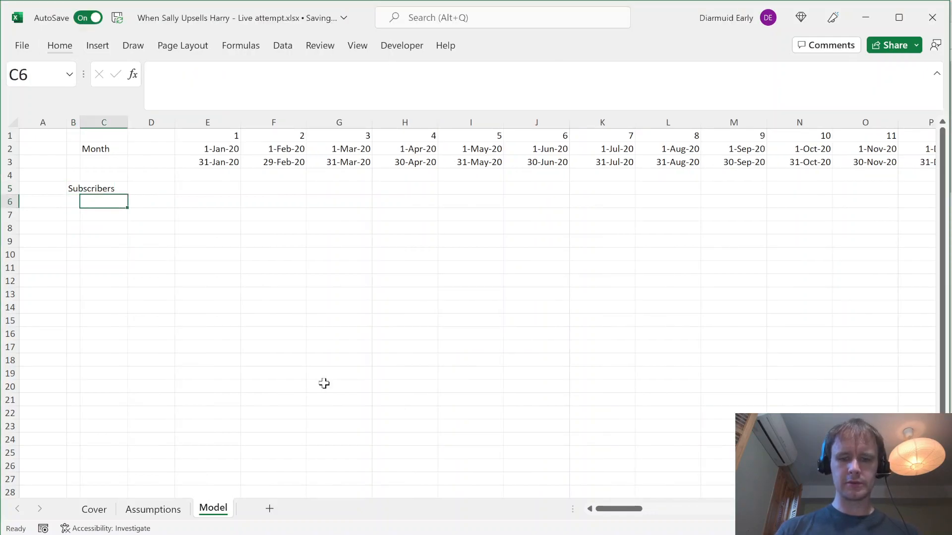
{"action": "type", "text": "Opening"}
{"action": "key", "text": "Return"}
{"action": "type", "text": "New"}
{"action": "key", "text": "Return"}
{"action": "type", "text": "Churn"}
{"action": "key", "text": "Return"}
{"action": "type", "text": "Closing"}
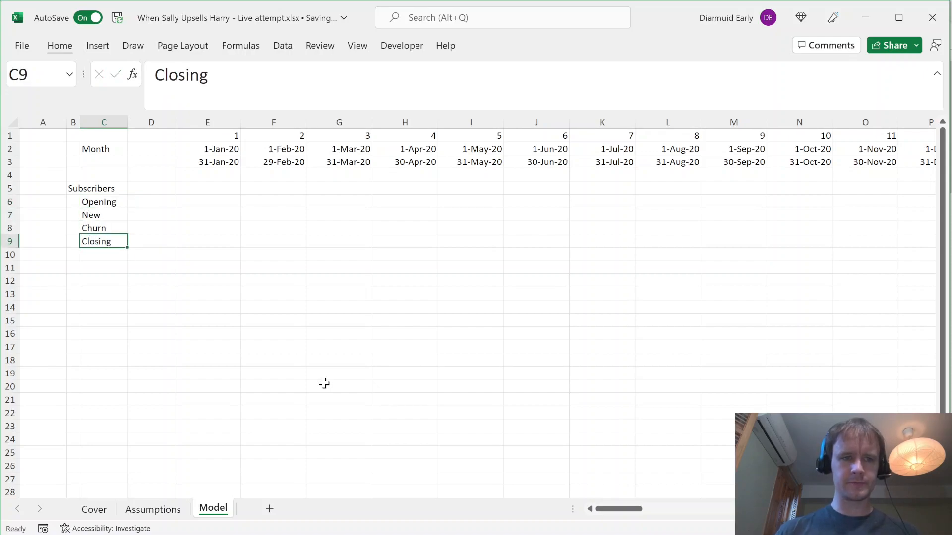
Insert a row above the Subscribers section of the Model sheet and label it "Phase" in cell D4
{"action": "key", "text": "Right"}
{"action": "key", "text": "Up"}
{"action": "key", "text": "Up"}
{"action": "key", "text": "Up"}
{"action": "key", "text": "Right"}
{"action": "key", "text": "Left"}
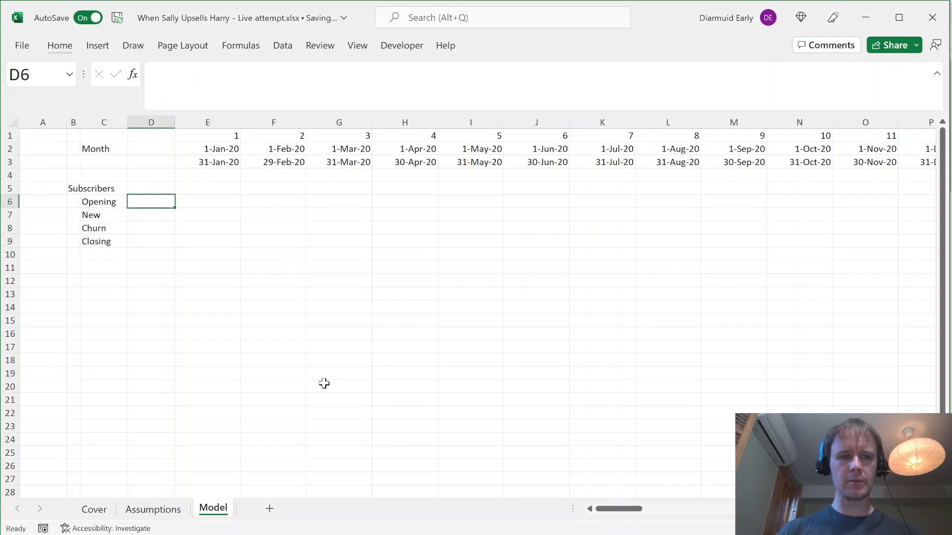
{"action": "key", "text": "Left"}
{"action": "key", "text": "Up"}
{"action": "key", "text": "Right"}
{"action": "key", "text": "Right"}
{"action": "key", "text": "Up"}
{"action": "key", "text": "ctrl+Page_Up"}
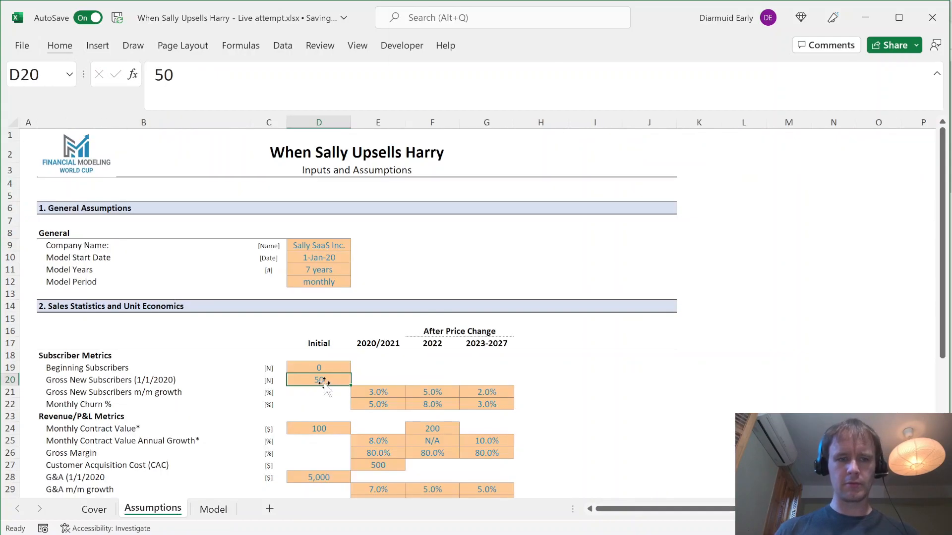
{"action": "left_click", "coordinate": [382, 391]}
{"action": "key", "text": "ctrl+Page_Down"}
{"action": "key", "text": "Left"}
{"action": "type", "text": "Phase"}
Enter phase 1 in row 4 for all months of 2020 and 2021, starting at E4
{"action": "key", "text": "Right"}
{"action": "key", "text": "Right"}
{"action": "key", "text": "Left"}
{"action": "key", "text": "shift+Right"}
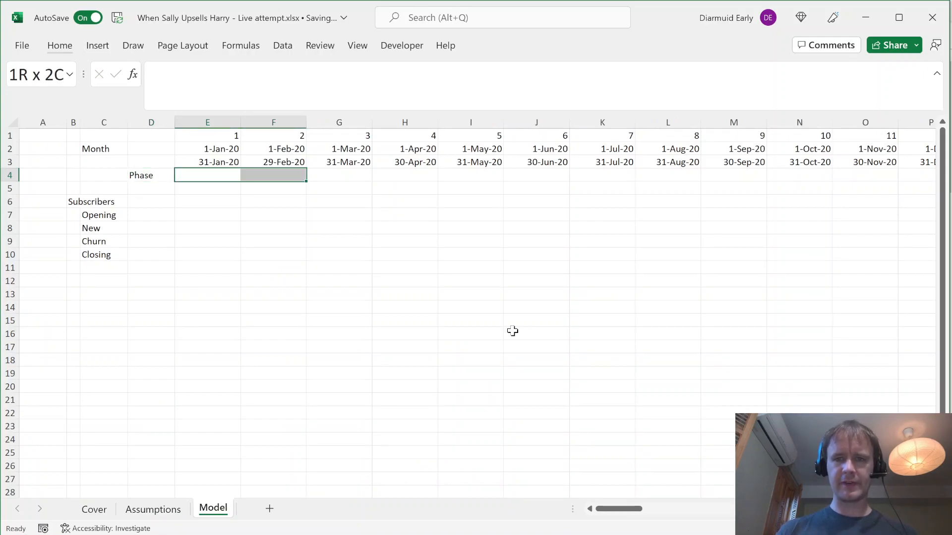
{"action": "key", "text": "shift+Right"}
{"action": "key", "text": "shift+Right"}
{"action": "key", "text": "shift+Right"}
{"action": "key", "text": "shift+Right"}
{"action": "key", "text": "shift+Right"}
{"action": "key", "text": "shift+Right"}
{"action": "key", "text": "shift+Right"}
{"action": "key", "text": "shift+Right"}
{"action": "key", "text": "shift+Right"}
{"action": "key", "text": "shift+Right"}
{"action": "key", "text": "shift+Right"}
{"action": "key", "text": "shift+Right"}
{"action": "key", "text": "shift+Right"}
{"action": "key", "text": "shift+Right"}
{"action": "key", "text": "shift+Right"}
{"action": "key", "text": "shift+Right"}
{"action": "key", "text": "shift+Right"}
{"action": "key", "text": "shift+Right"}
{"action": "key", "text": "shift+Right"}
{"action": "key", "text": "shift+Right"}
{"action": "key", "text": "shift+Right"}
{"action": "key", "text": "shift+Right"}
{"action": "key", "text": "shift+Right"}
{"action": "type", "text": "1"}
{"action": "key", "text": "ctrl+Return"}
Enter phase 2 in row 4 for the twelve months of 2022, AC4 to AN4
{"action": "key", "text": "ctrl+Right"}
{"action": "key", "text": "shift+Right"}
{"action": "key", "text": "shift+Right"}
{"action": "key", "text": "shift+Right"}
{"action": "key", "text": "shift+Right"}
{"action": "key", "text": "shift+Right"}
{"action": "key", "text": "shift+Right"}
{"action": "key", "text": "shift+Right"}
{"action": "key", "text": "shift+Right"}
{"action": "key", "text": "shift+Right"}
{"action": "key", "text": "shift+Right"}
{"action": "key", "text": "shift+Right"}
{"action": "key", "text": "shift+Right"}
{"action": "key", "text": "shift+Right"}
{"action": "key", "text": "shift+Right"}
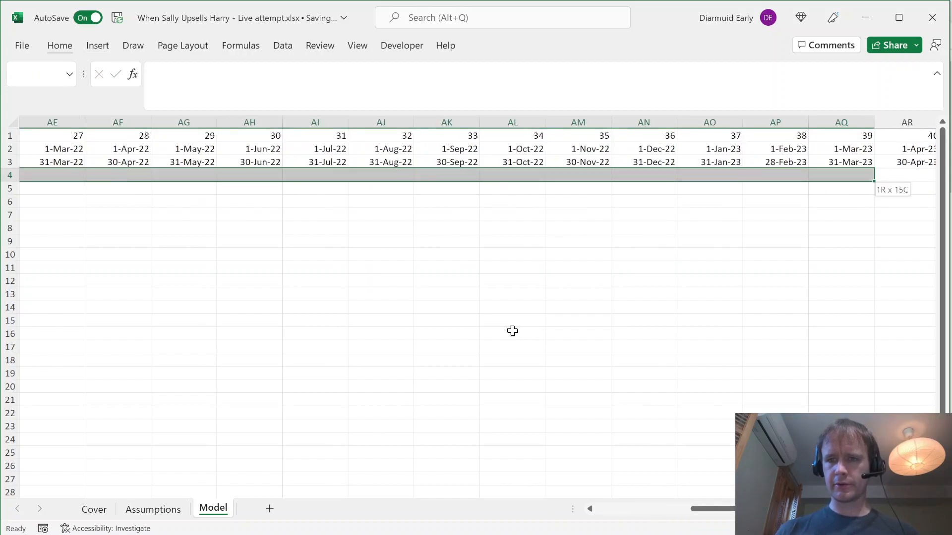
{"action": "key", "text": "shift+Left"}
{"action": "key", "text": "shift+Left"}
{"action": "key", "text": "shift+Left"}
{"action": "key", "text": "shift+Left"}
{"action": "key", "text": "shift+Right"}
{"action": "type", "text": "2"}
{"action": "key", "text": "ctrl+Return"}
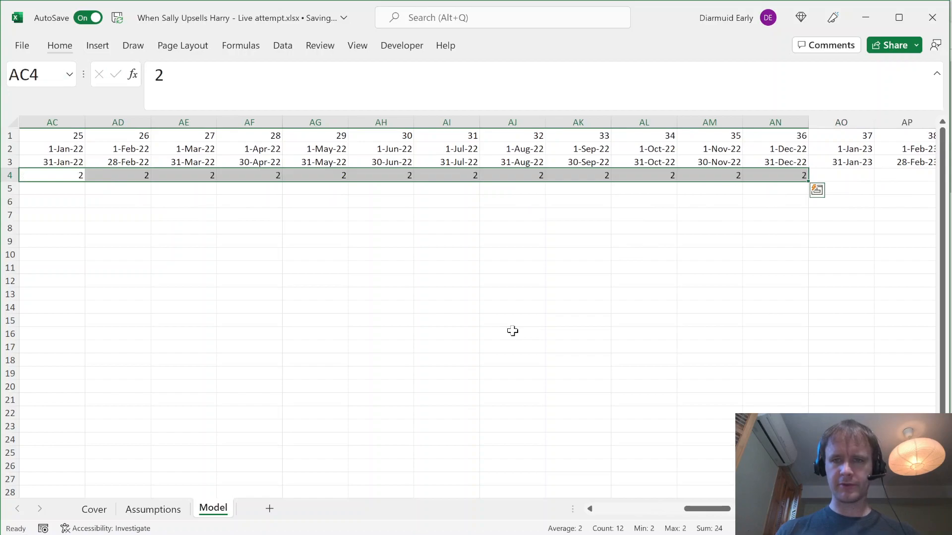
Enter phase 3 in row 4 for all months from January 2023 in AO4 to the end of the timeline
{"action": "key", "text": "ctrl+period"}
{"action": "key", "text": "Right"}
{"action": "key", "text": "ctrl+shift+Right"}
{"action": "type", "text": "3"}
{"action": "key", "text": "ctrl+Return"}
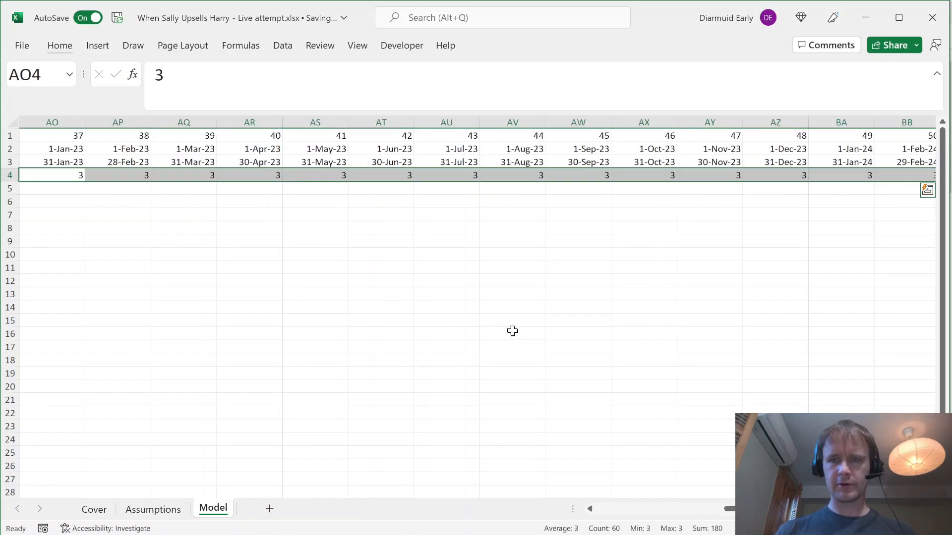
Enter 0 as the first month's opening subscribers in cell E7
{"action": "key", "text": "Home"}
{"action": "key", "text": "Down"}
{"action": "key", "text": "Right"}
{"action": "key", "text": "Down"}
{"action": "key", "text": "Down"}
{"action": "key", "text": "Right"}
{"action": "key", "text": "Right"}
{"action": "key", "text": "Right"}
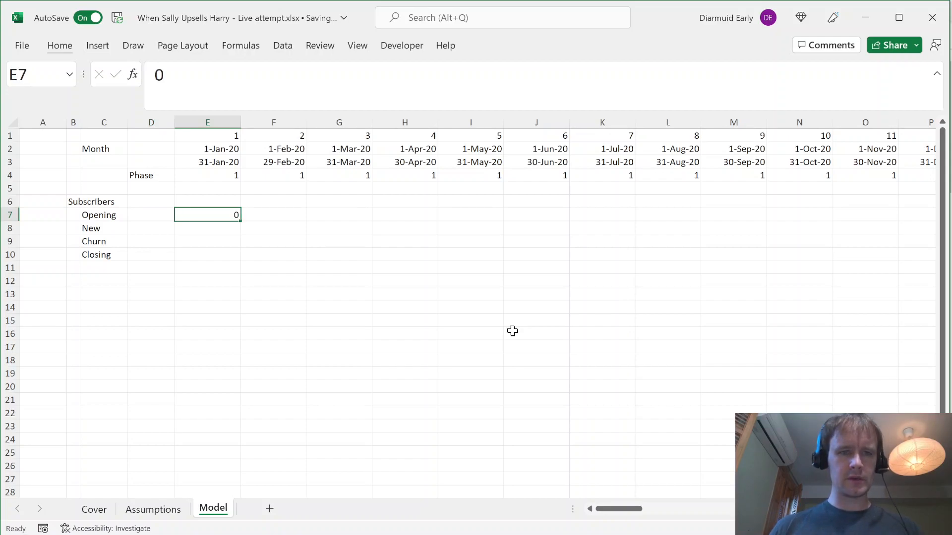
Apply a custom number format based on #,##0, with zeros shown as a dash, to the rows from row 6 down
{"action": "key", "text": "Up"}
{"action": "key", "text": "shift+space"}
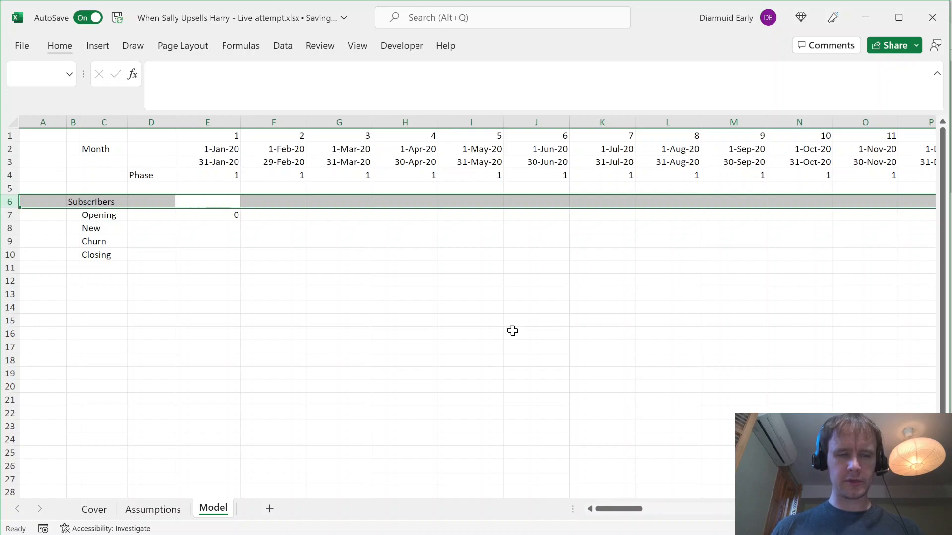
{"action": "key", "text": "shift+Page_Down"}
{"action": "key", "text": "shift+Page_Down"}
{"action": "key", "text": "shift+Page_Down"}
{"action": "key", "text": "shift+Page_Down"}
{"action": "key", "text": "shift+Page_Down"}
{"action": "key", "text": "shift+Page_Down"}
{"action": "key", "text": "ctrl+BackSpace"}
{"action": "key", "text": "ctrl+1"}
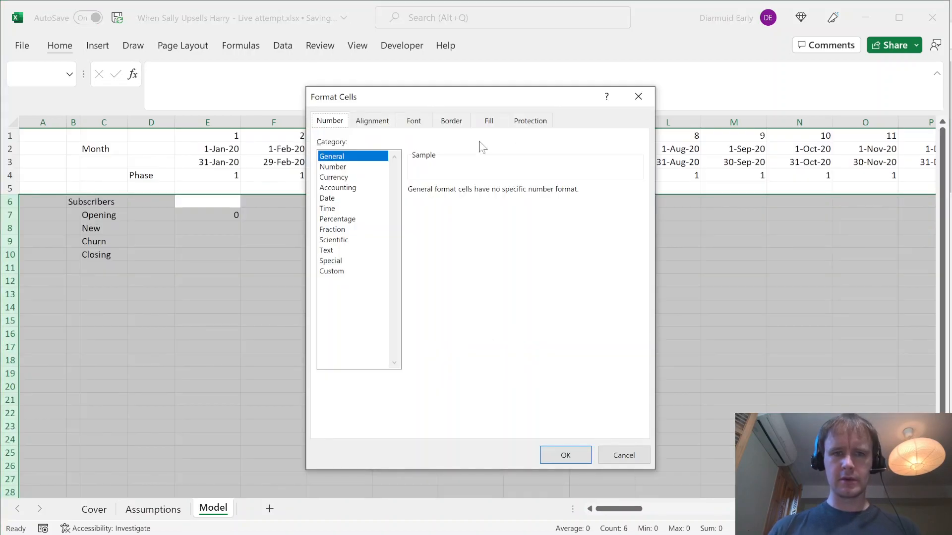
{"action": "key", "text": "Down"}
{"action": "key", "text": "alt+u"}
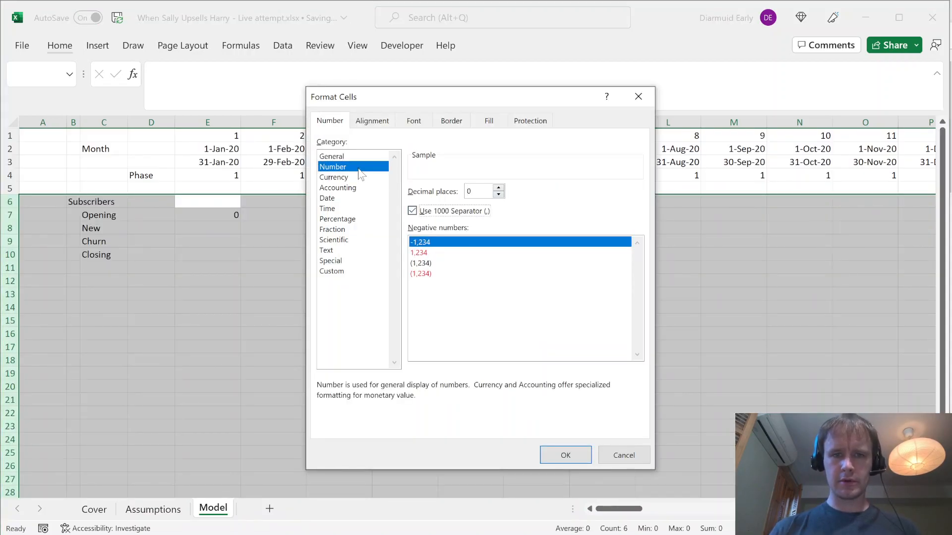
{"action": "left_click", "coordinate": [346, 273]}
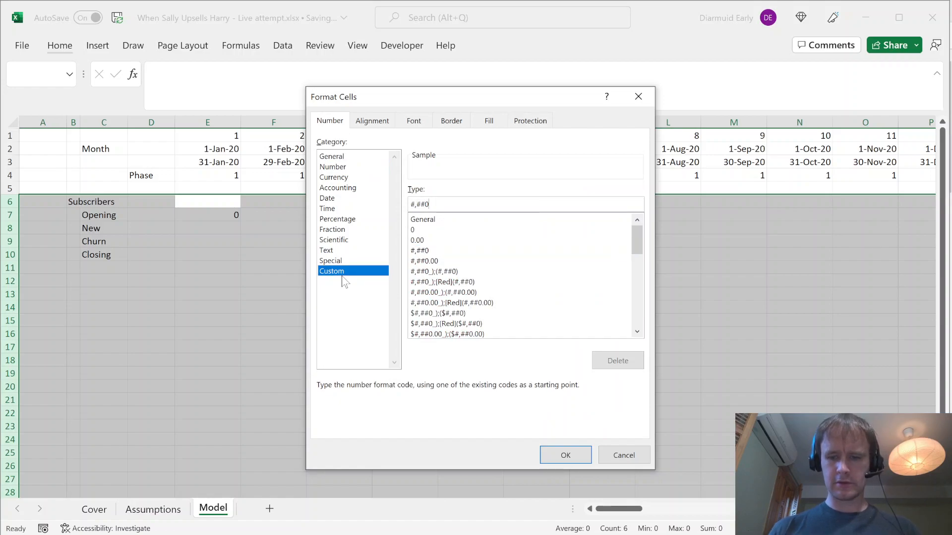
{"action": "key", "text": "Return"}
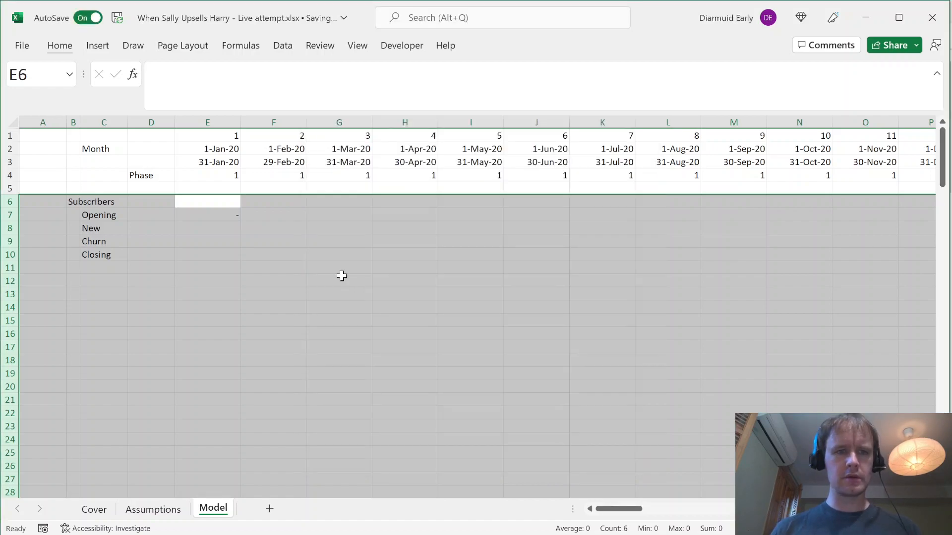
Link the first month's new subscribers in E8 to the gross new subscribers input with =Assumptions!D20
{"action": "key", "text": "Down"}
{"action": "key", "text": "Down"}
{"action": "type", "text": "="}
{"action": "key", "text": "ctrl+Page_Up"}
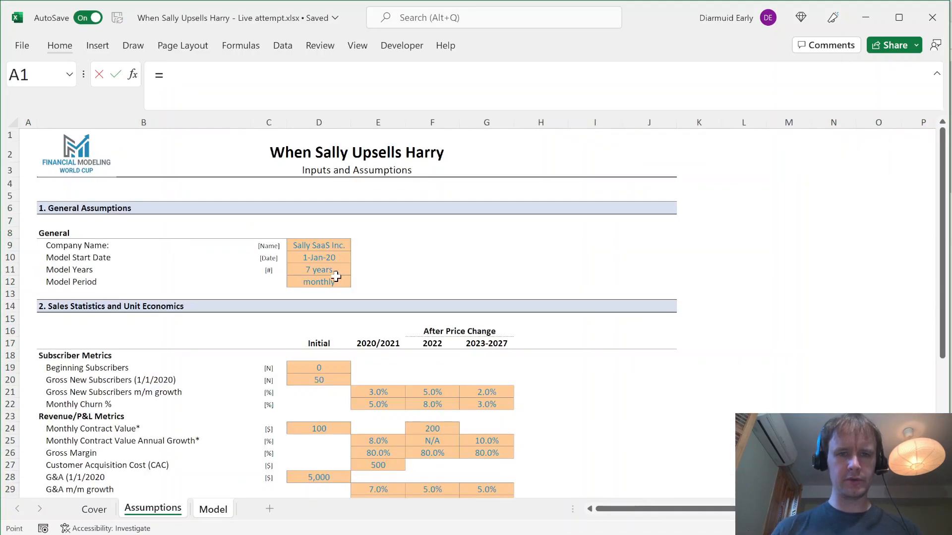
{"action": "left_click", "coordinate": [308, 381]}
{"action": "key", "text": "Return"}
{"action": "key", "text": "Up"}
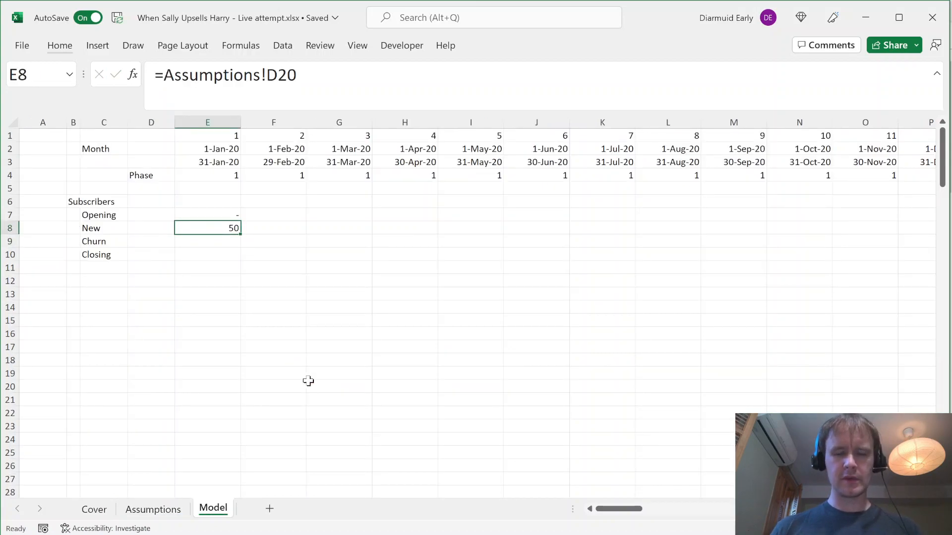
Colour the font of the first month's opening and new subscribers, E7:E8, red
{"action": "key", "text": "shift+Up"}
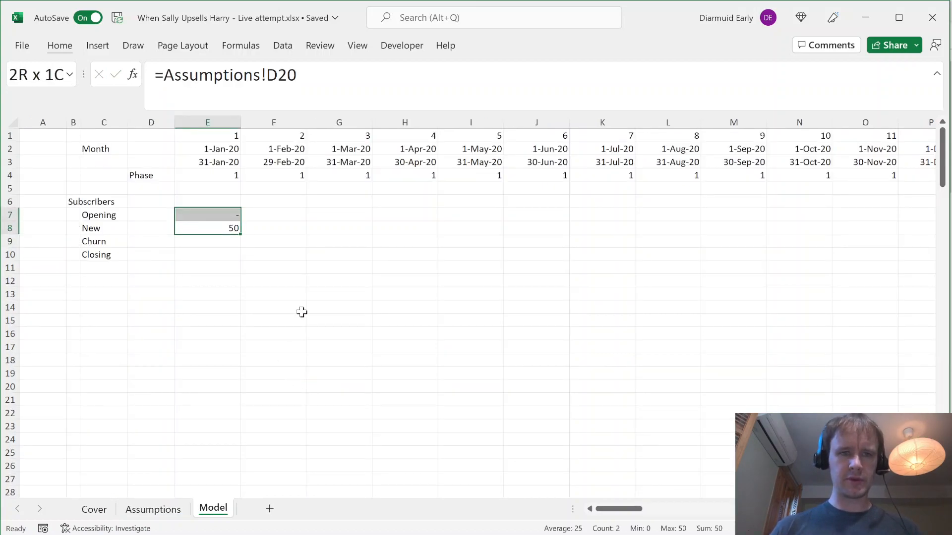
{"action": "left_click", "coordinate": [60, 45]}
{"action": "left_click", "coordinate": [253, 99]}
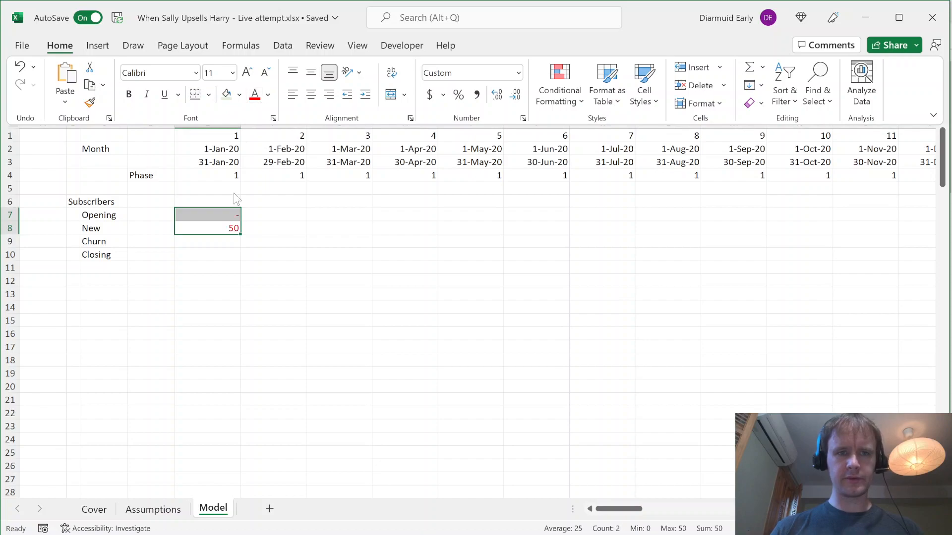
Label row 12 "Churn rate" in cell C12, below the subscriber roll-forward
{"action": "left_click", "coordinate": [211, 243]}
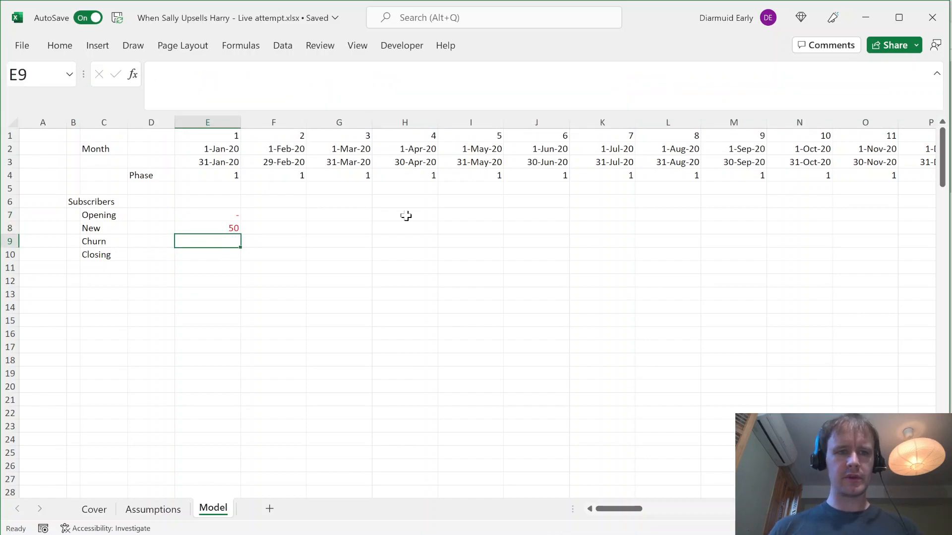
{"action": "key", "text": "Up"}
{"action": "key", "text": "Left"}
{"action": "key", "text": "Left"}
{"action": "key", "text": "Down"}
{"action": "key", "text": "Down"}
{"action": "key", "text": "Down"}
{"action": "key", "text": "Down"}
{"action": "type", "text": "Churn rate"}
Look up the monthly churn by phase in E12 with =INDEX(Assumptions!$E$22:$G$22,E$4)
{"action": "key", "text": "Right"}
{"action": "key", "text": "Right"}
{"action": "key", "text": "Right"}
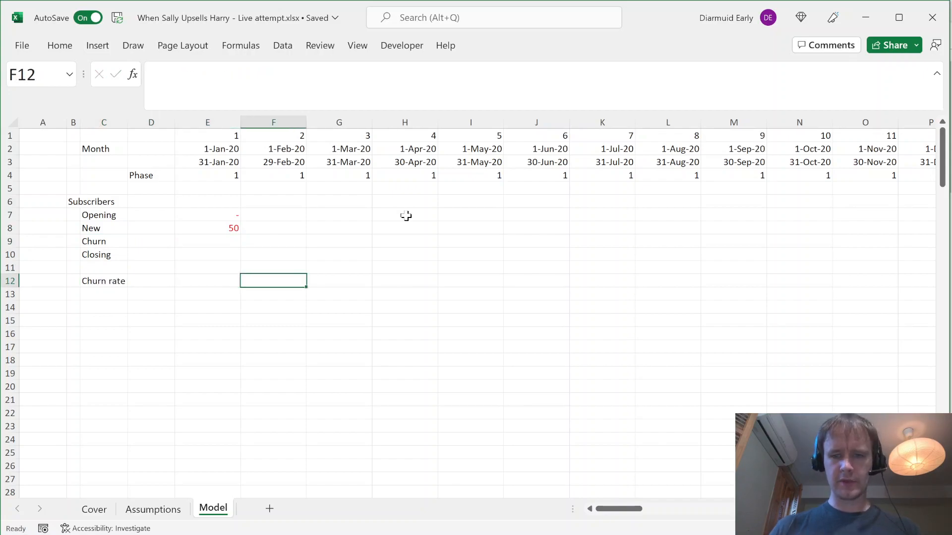
{"action": "key", "text": "Left"}
{"action": "type", "text": "=INDEX("}
{"action": "key", "text": "ctrl+Page_Up"}
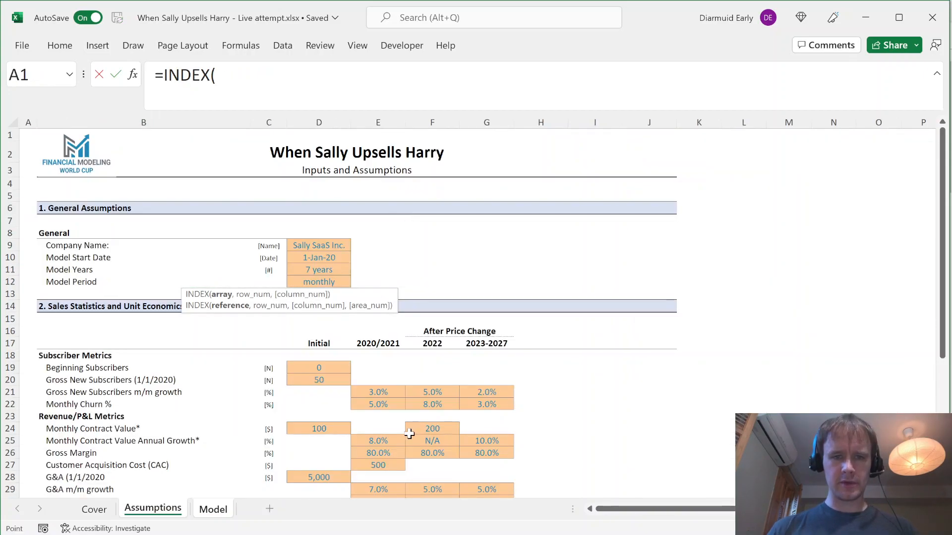
{"action": "left_click", "coordinate": [374, 412]}
{"action": "key", "text": "Up"}
{"action": "key", "text": "shift+Right"}
{"action": "key", "text": "shift+Right"}
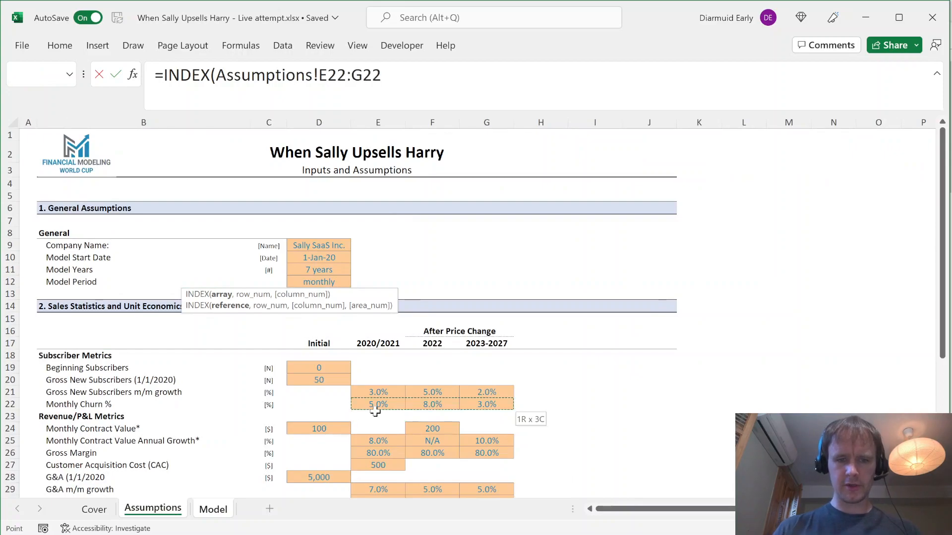
{"action": "key", "text": "F4"}
{"action": "type", "text": ","}
{"action": "key", "text": "ctrl+Page_Down"}
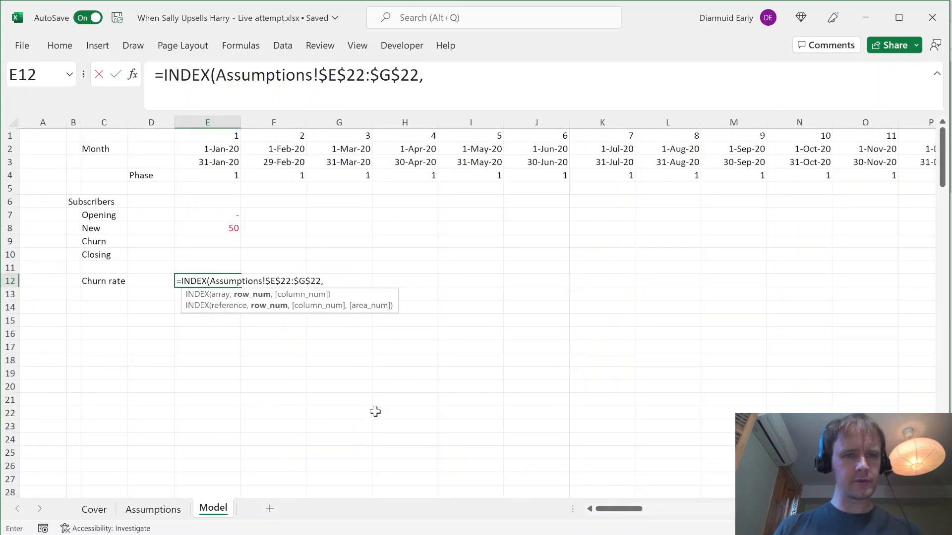
{"action": "type", "text": "E$4)"}
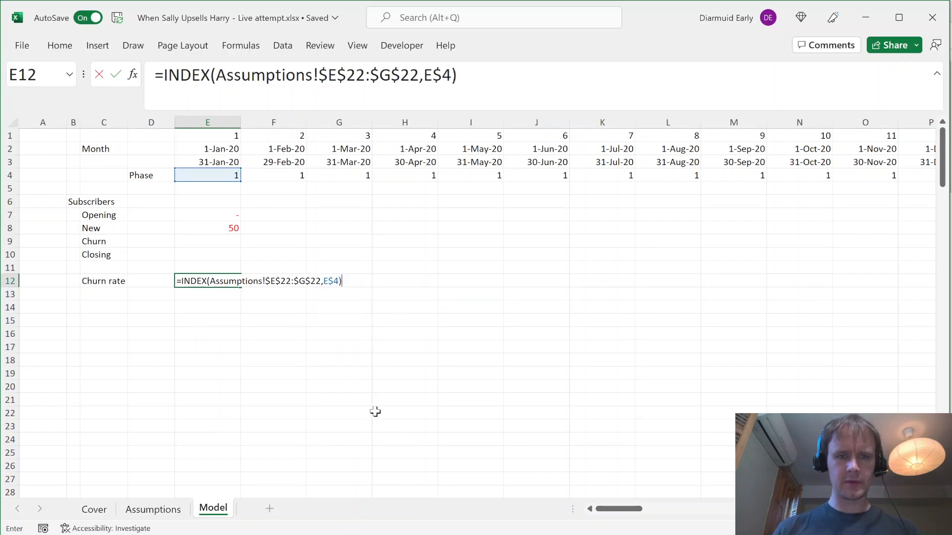
{"action": "key", "text": "ctrl+Return"}
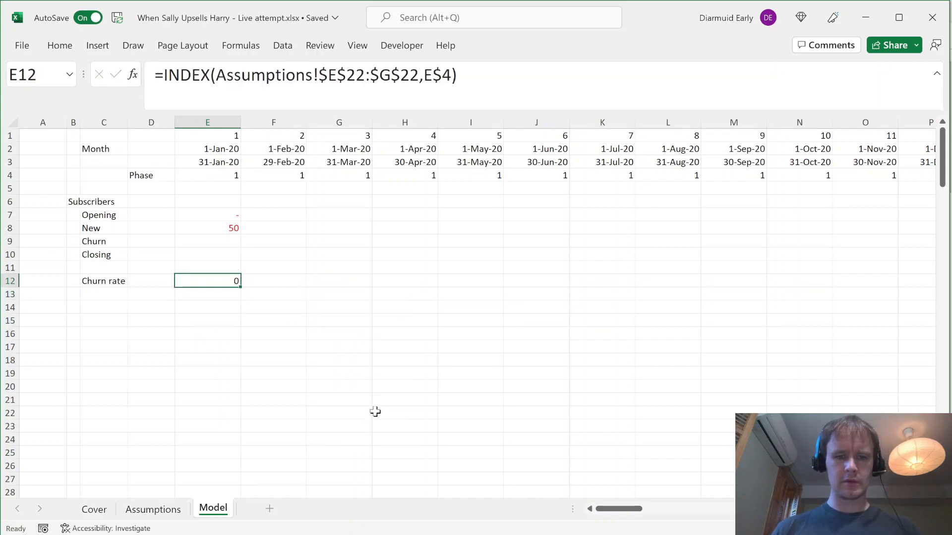
Format the churn rate in E12 as a percentage with one decimal and fill it across the timeline to CV12
{"action": "key", "text": "alt+h"}
{"action": "key", "text": "0"}
{"action": "key", "text": "ctrl+shift+Right"}
{"action": "key", "text": "ctrl+r"}
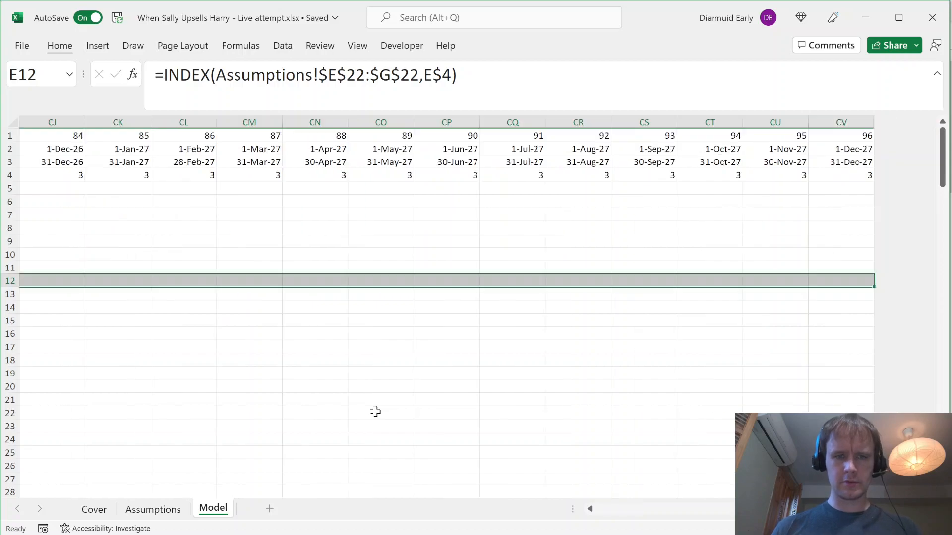
{"action": "key", "text": "shift+BackSpace"}
{"action": "key", "text": "alt+Page_Down"}
{"action": "key", "text": "alt+Page_Down"}
{"action": "key", "text": "alt+Page_Down"}
{"action": "key", "text": "alt+Page_Down"}
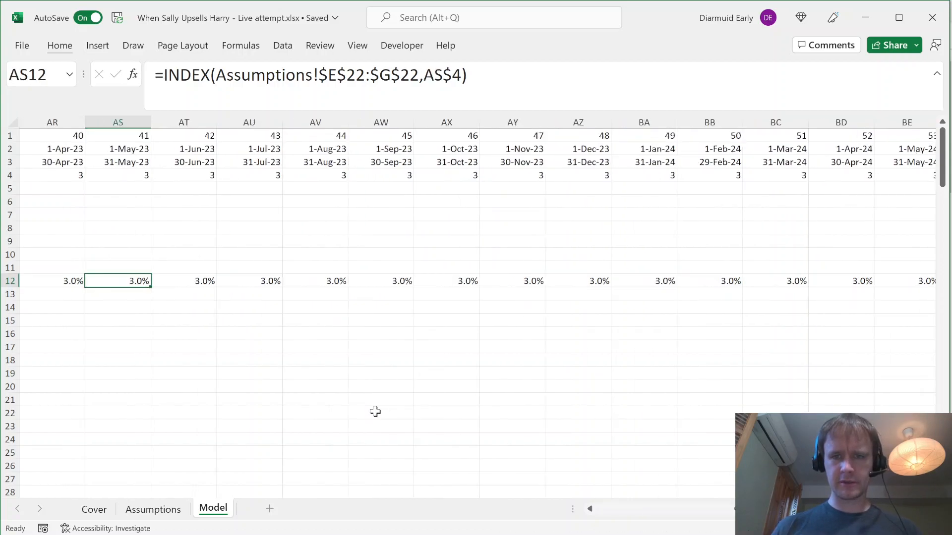
{"action": "key", "text": "alt+Page_Up"}
{"action": "key", "text": "alt+Page_Up"}
{"action": "key", "text": "ctrl+Left"}
{"action": "key", "text": "ctrl+Left"}
Calculate churned subscribers in E9 with =-E7*E12 and fill the formula across all months in row 9
{"action": "key", "text": "Up"}
{"action": "key", "text": "Up"}
{"action": "key", "text": "Right"}
{"action": "key", "text": "Up"}
{"action": "key", "text": "Right"}
{"action": "type", "text": "="}
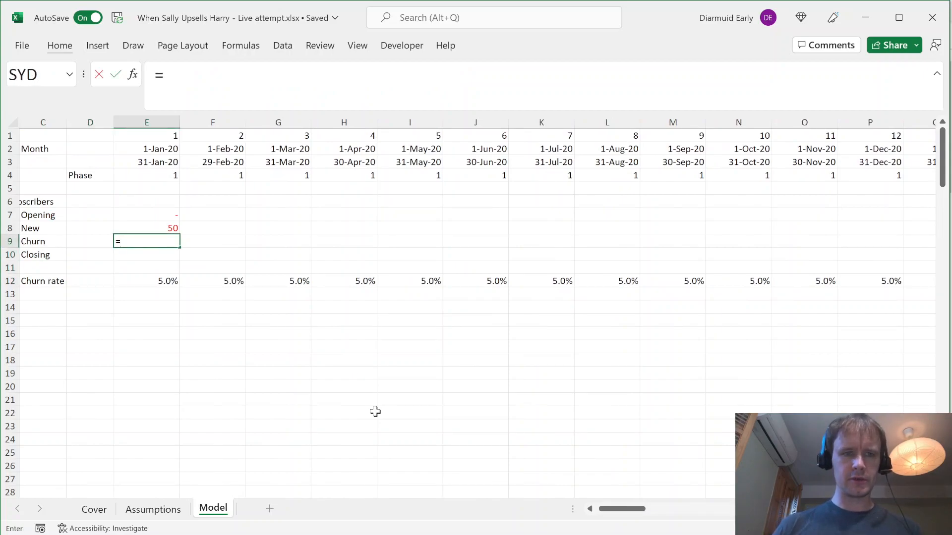
{"action": "type", "text": "-"}
{"action": "key", "text": "Up"}
{"action": "key", "text": "Up"}
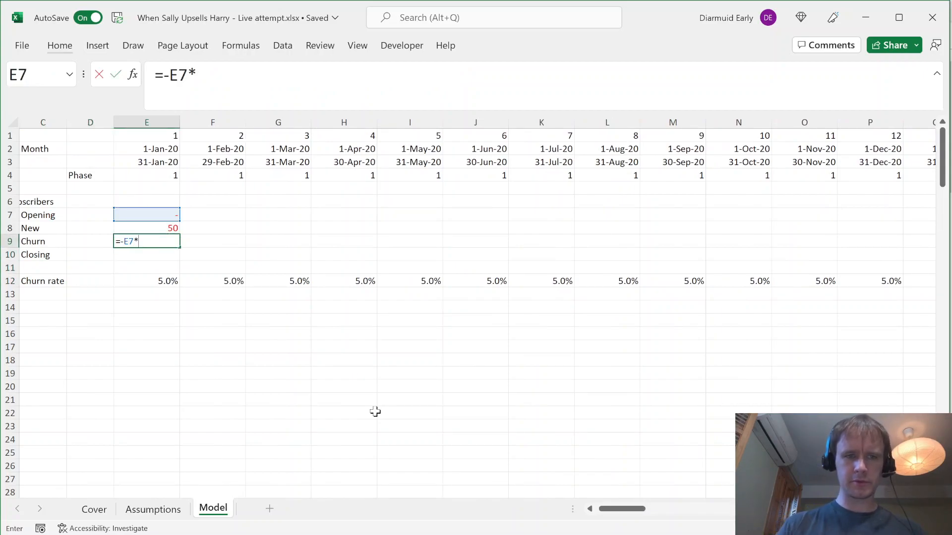
{"action": "type", "text": "*"}
{"action": "key", "text": "Down"}
{"action": "key", "text": "Down"}
{"action": "key", "text": "Down"}
{"action": "key", "text": "Return"}
{"action": "key", "text": "Up"}
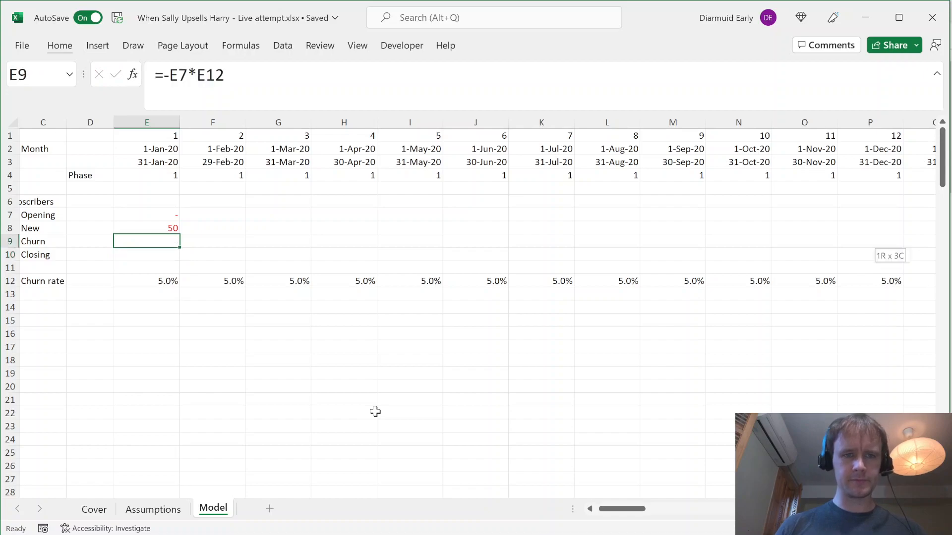
{"action": "key", "text": "ctrl+shift+Right"}
{"action": "key", "text": "ctrl+r"}
Label row 13 "New sub growth" in cell C13, below the churn rate
{"action": "key", "text": "Left"}
{"action": "key", "text": "Up"}
{"action": "key", "text": "Home"}
{"action": "key", "text": "Right"}
{"action": "key", "text": "Right"}
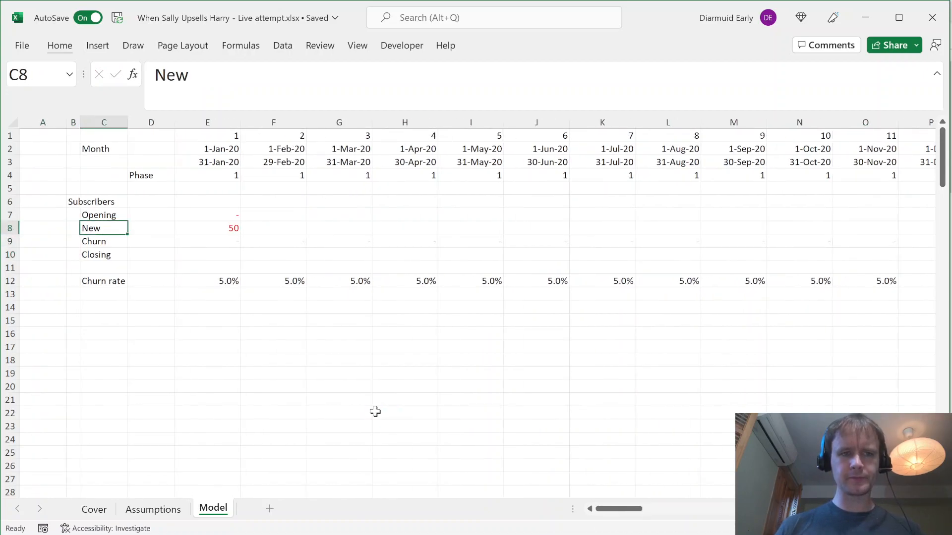
{"action": "key", "text": "Right"}
{"action": "key", "text": "Right"}
{"action": "key", "text": "Right"}
{"action": "key", "text": "Down"}
{"action": "key", "text": "Down"}
{"action": "key", "text": "Left"}
{"action": "key", "text": "Left"}
{"action": "key", "text": "Left"}
{"action": "key", "text": "Down"}
{"action": "key", "text": "Down"}
{"action": "key", "text": "Down"}
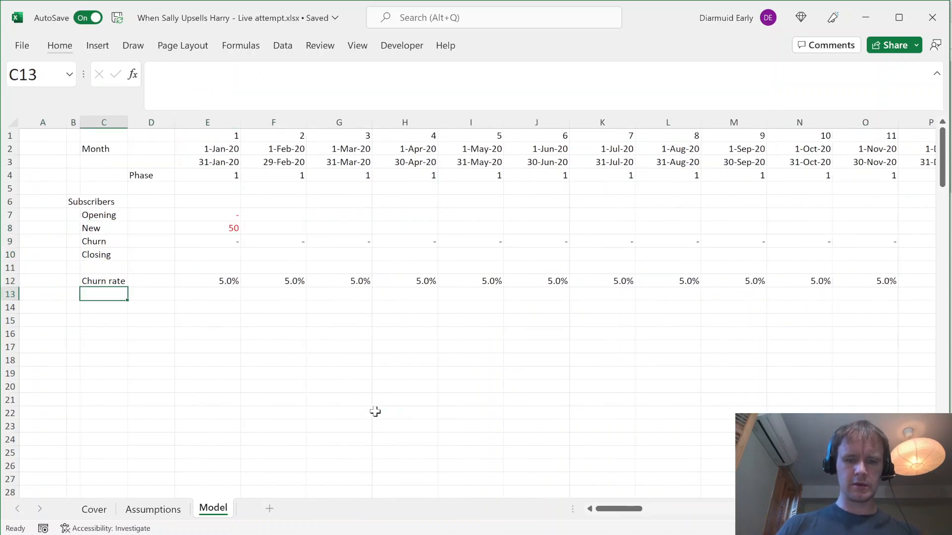
{"action": "type", "text": "Sub"}
{"action": "key", "text": "Escape"}
{"action": "type", "text": "New "}
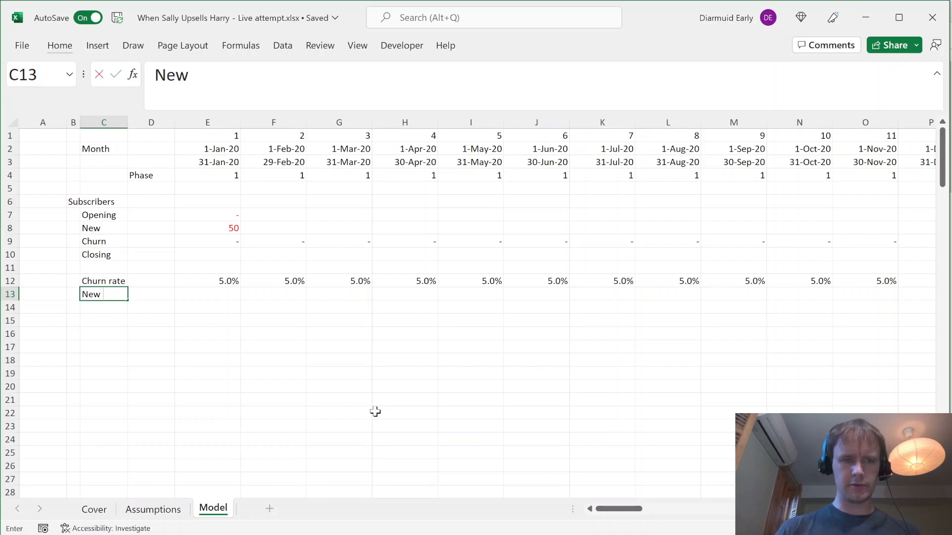
{"action": "type", "text": "sub growth"}
Copy the churn rate lookup formula from E12 down into E13
{"action": "key", "text": "Right"}
{"action": "key", "text": "Right"}
{"action": "key", "text": "Up"}
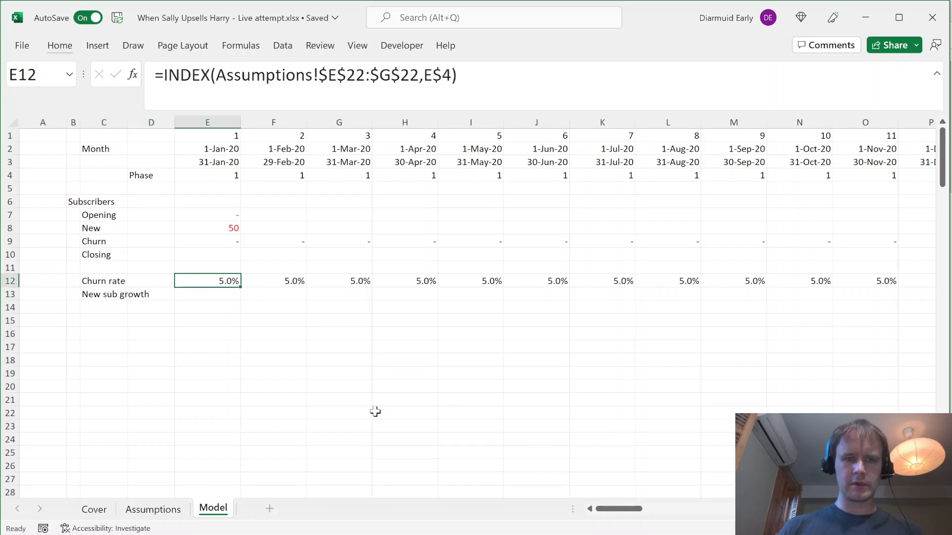
{"action": "key", "text": "Down"}
{"action": "key", "text": "ctrl+d"}
Replace row reference 22 with 21 in E13's formula so it looks up the gross new subscribers m/m growth
{"action": "key", "text": "ctrl+Page_Up"}
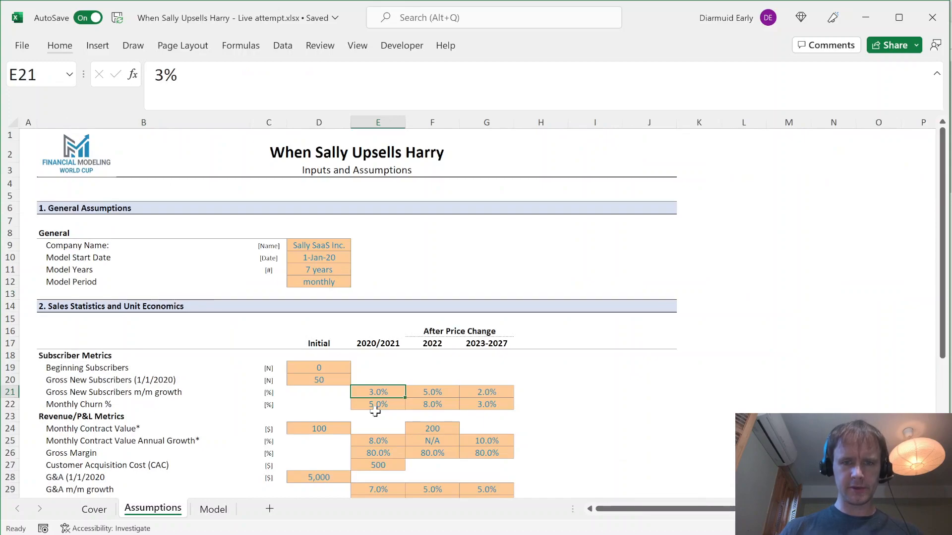
{"action": "key", "text": "Down"}
{"action": "key", "text": "Up"}
{"action": "key", "text": "ctrl+Page_Down"}
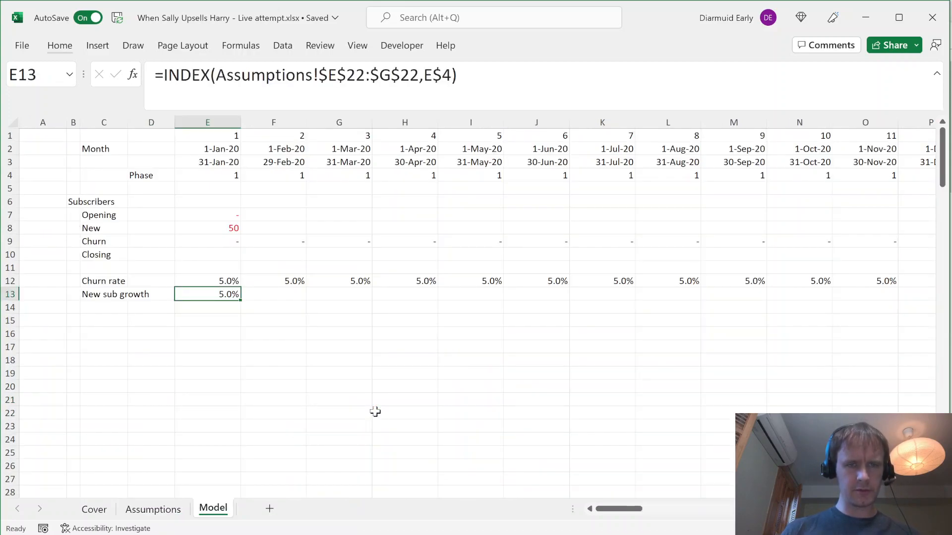
{"action": "key", "text": "shift+Right"}
{"action": "key", "text": "ctrl+h"}
{"action": "type", "text": "22"}
{"action": "key", "text": "Tab"}
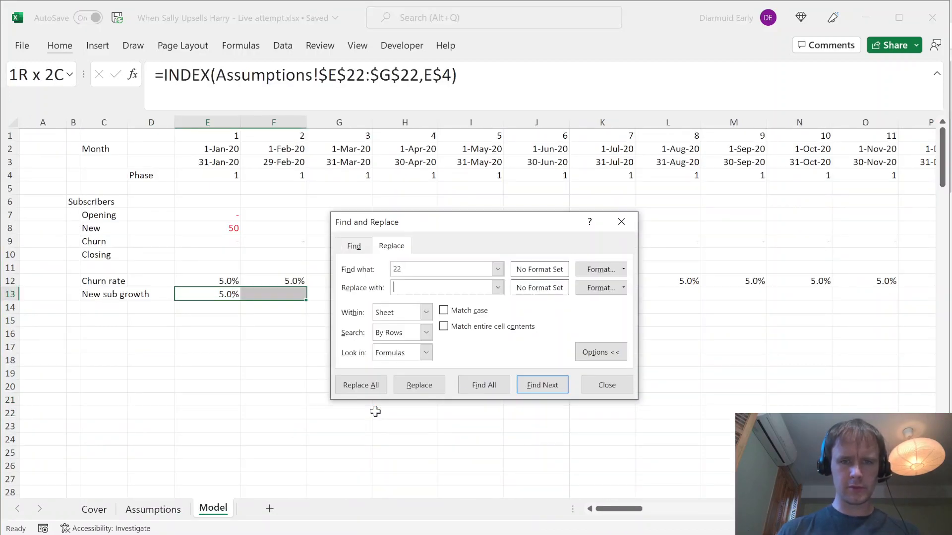
{"action": "key", "text": "alt+a"}
{"action": "key", "text": "Return"}
{"action": "key", "text": "Escape"}
{"action": "key", "text": "Left"}
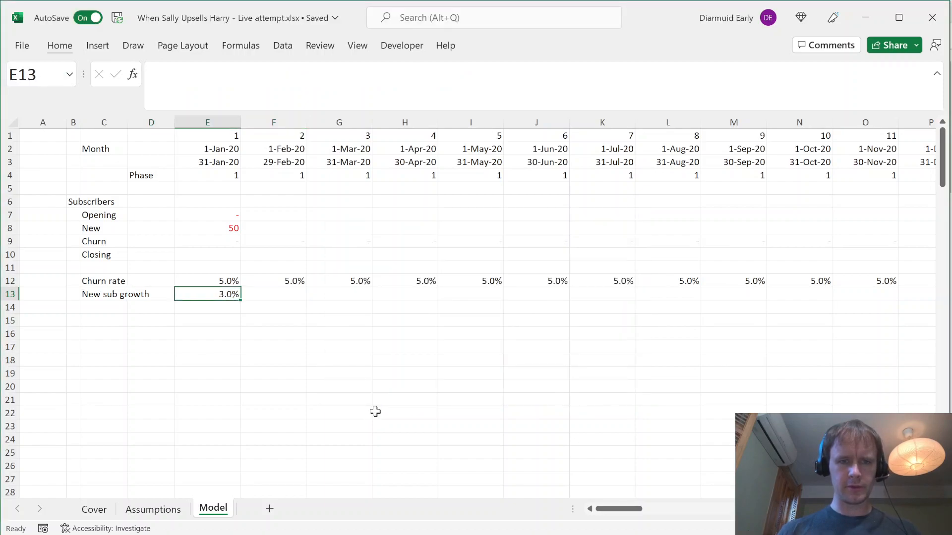
Fill the new sub growth formula across row 13 to the last month of the timeline
{"action": "key", "text": "Right"}
{"action": "key", "text": "ctrl+shift+Right"}
{"action": "key", "text": "ctrl+r"}
Calculate new subscribers from February 2020 in F8 with =E8*(1+F13) and fill the formula across row 8 to CV8
{"action": "key", "text": "Left"}
{"action": "key", "text": "Right"}
{"action": "key", "text": "Right"}
{"action": "key", "text": "Up"}
{"action": "key", "text": "Up"}
{"action": "key", "text": "Up"}
{"action": "key", "text": "Up"}
{"action": "key", "text": "Up"}
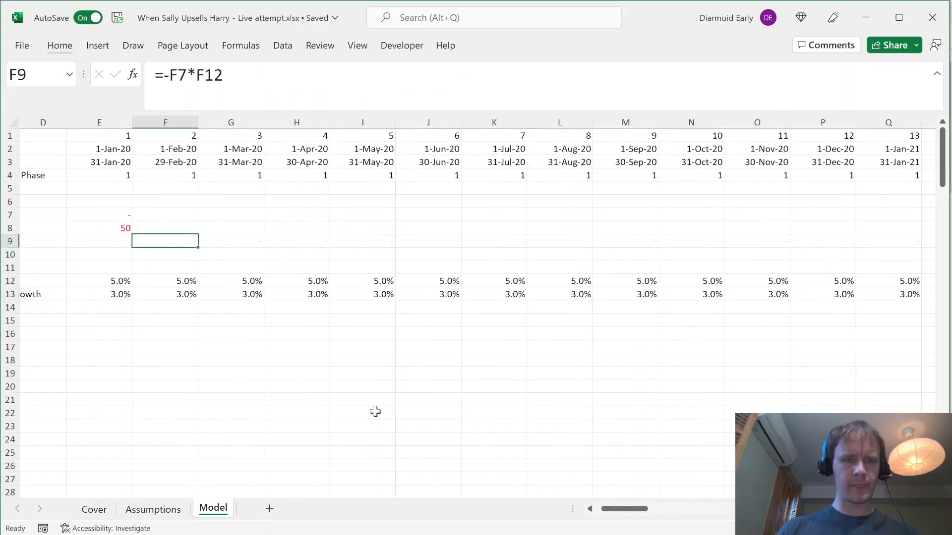
{"action": "type", "text": "="}
{"action": "key", "text": "Left"}
{"action": "type", "text": "*(1+"}
{"action": "key", "text": "Down"}
{"action": "key", "text": "Down"}
{"action": "key", "text": "Down"}
{"action": "key", "text": "Down"}
{"action": "key", "text": "Down"}
{"action": "type", "text": ")"}
{"action": "key", "text": "ctrl+Return"}
{"action": "key", "text": "ctrl+shift+Right"}
{"action": "key", "text": "ctrl+r"}
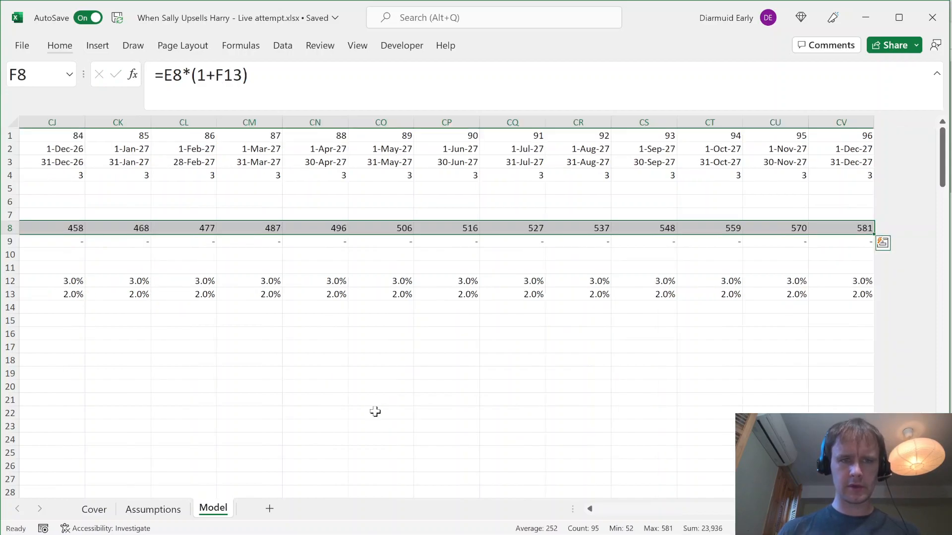
Calculate January 2020 closing subscribers in E10 with =SUM(E7:E9)
{"action": "key", "text": "Left"}
{"action": "key", "text": "Left"}
{"action": "key", "text": "Left"}
{"action": "key", "text": "Left"}
{"action": "key", "text": "Left"}
{"action": "key", "text": "Up"}
{"action": "key", "text": "Right"}
{"action": "key", "text": "Right"}
{"action": "key", "text": "Right"}
{"action": "key", "text": "Right"}
{"action": "key", "text": "Right"}
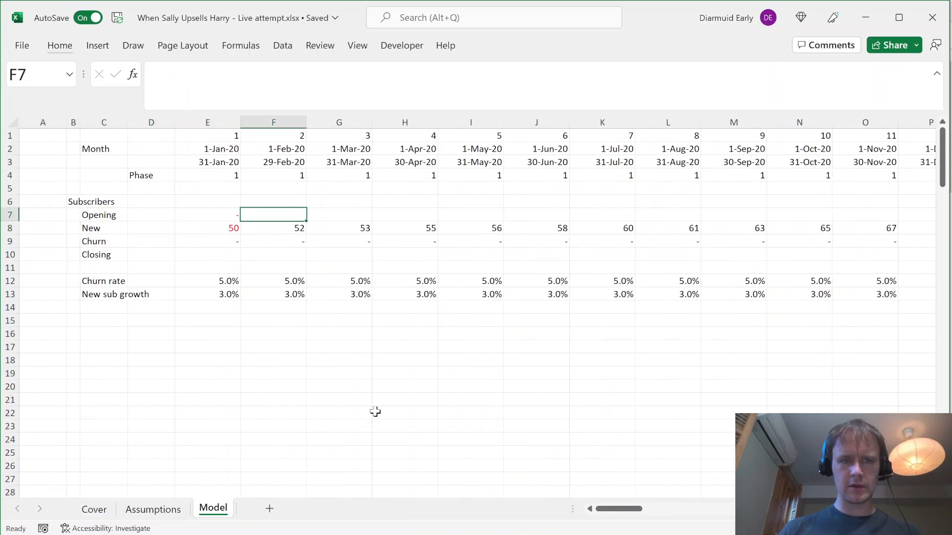
{"action": "key", "text": "Down"}
{"action": "key", "text": "Down"}
{"action": "key", "text": "Left"}
{"action": "key", "text": "Down"}
{"action": "key", "text": "alt+equal"}
{"action": "key", "text": "Return"}
Link February 2020 opening subscribers in F7 to the prior month's closing balance in E10, and fill the formula across row 7 to CV7
{"action": "key", "text": "Up"}
{"action": "key", "text": "Up"}
{"action": "key", "text": "Right"}
{"action": "key", "text": "Up"}
{"action": "key", "text": "Up"}
{"action": "type", "text": "="}
{"action": "key", "text": "Left"}
{"action": "key", "text": "Down"}
{"action": "key", "text": "Down"}
{"action": "key", "text": "Down"}
{"action": "key", "text": "Return"}
{"action": "key", "text": "Up"}
{"action": "key", "text": "ctrl+shift+Right"}
{"action": "key", "text": "ctrl+r"}
Fill the closing subscribers formula from E10 across row 10 to the last month of the timeline
{"action": "key", "text": "Left"}
{"action": "key", "text": "Down"}
{"action": "key", "text": "Down"}
{"action": "key", "text": "Down"}
{"action": "key", "text": "ctrl+shift+Right"}
{"action": "key", "text": "ctrl+r"}
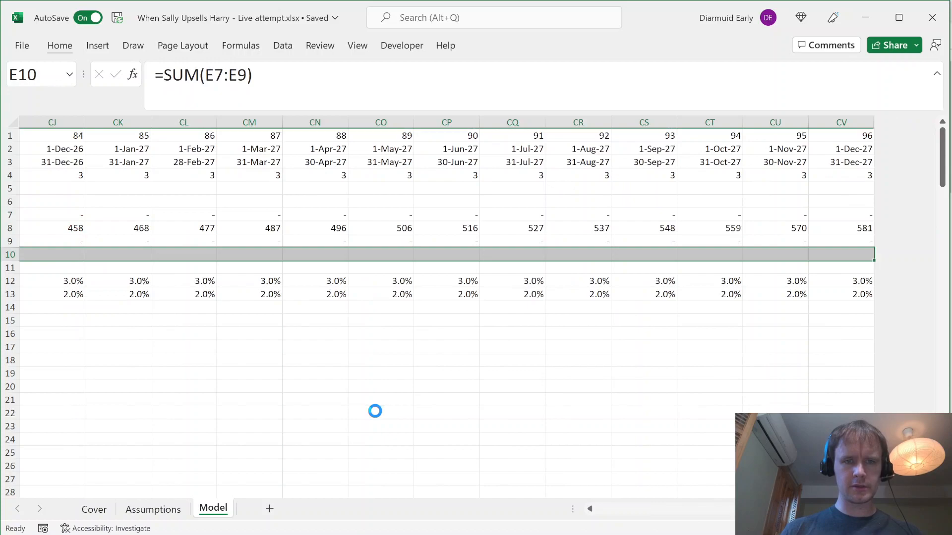
Add a "Revenue" section heading in B15, below the new sub growth row
{"action": "key", "text": "Left"}
{"action": "key", "text": "Left"}
{"action": "key", "text": "Left"}
{"action": "key", "text": "Left"}
{"action": "key", "text": "Down"}
{"action": "key", "text": "Right"}
{"action": "key", "text": "Down"}
{"action": "key", "text": "Down"}
{"action": "key", "text": "Right"}
{"action": "key", "text": "Down"}
{"action": "key", "text": "Down"}
{"action": "key", "text": "Left"}
{"action": "key", "text": "Down"}
{"action": "key", "text": "Up"}
{"action": "type", "text": "Revenue"}
Set the width of column A to 2
{"action": "key", "text": "Left"}
{"action": "key", "text": "alt+h"}
{"action": "type", "text": "ow"}
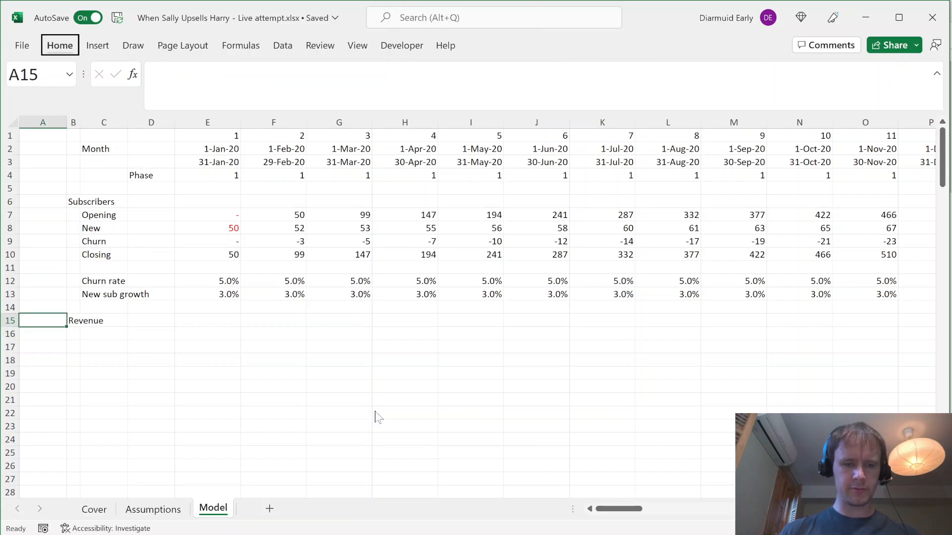
{"action": "type", "text": "2"}
{"action": "key", "text": "Return"}
{"action": "key", "text": "Down"}
{"action": "key", "text": "Right"}
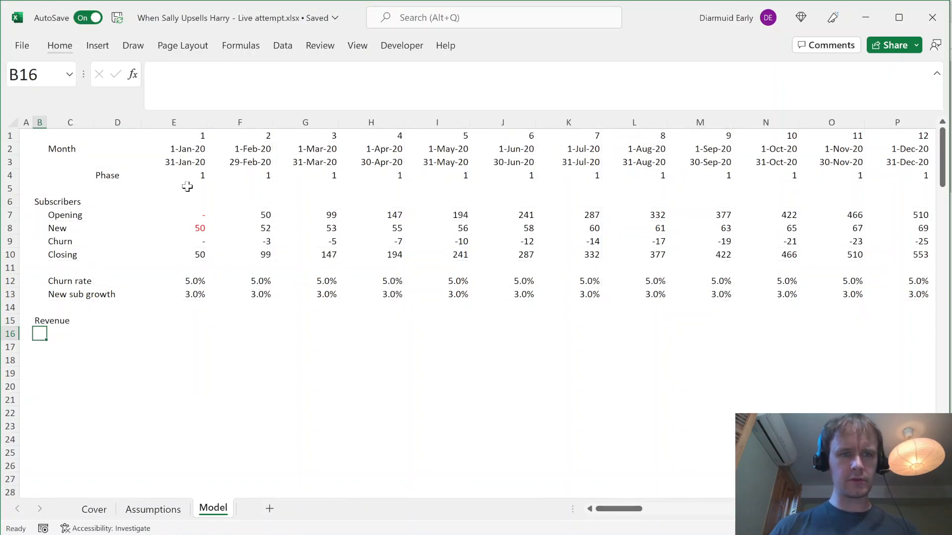
Freeze panes at E5 so the timeline rows 1 to 4 and label columns A to D stay fixed
{"action": "left_click", "coordinate": [187, 187]}
{"action": "key", "text": "alt+w"}
{"action": "key", "text": "f"}
{"action": "key", "text": "f"}
Add the row label "Monthly charge" in C17 under Revenue
{"action": "key", "text": "Down"}
{"action": "key", "text": "Down"}
{"action": "key", "text": "Down"}
{"action": "key", "text": "Down"}
{"action": "key", "text": "Down"}
{"action": "key", "text": "Down"}
{"action": "key", "text": "Down"}
{"action": "key", "text": "Down"}
{"action": "key", "text": "Down"}
{"action": "key", "text": "Down"}
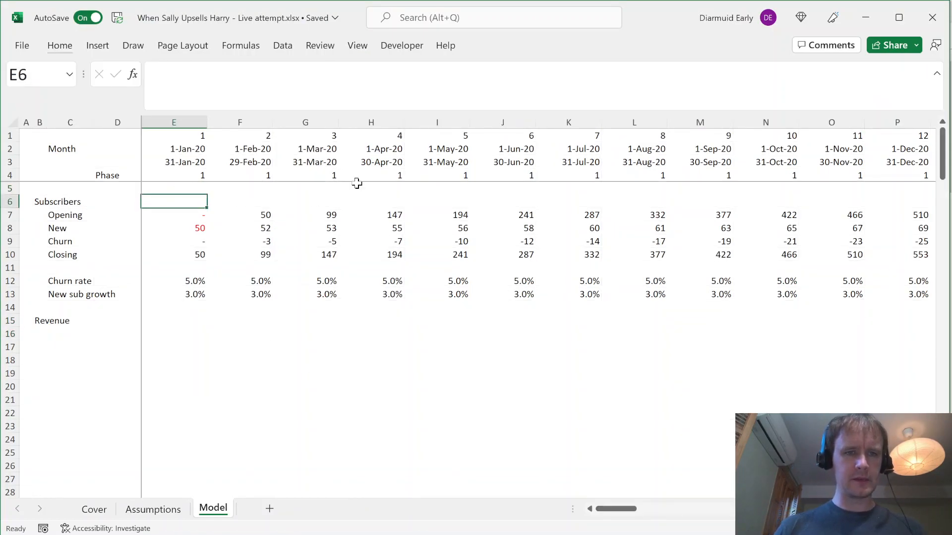
{"action": "key", "text": "Left"}
{"action": "key", "text": "Down"}
{"action": "key", "text": "Left"}
{"action": "key", "text": "Down"}
{"action": "type", "text": "Month"}
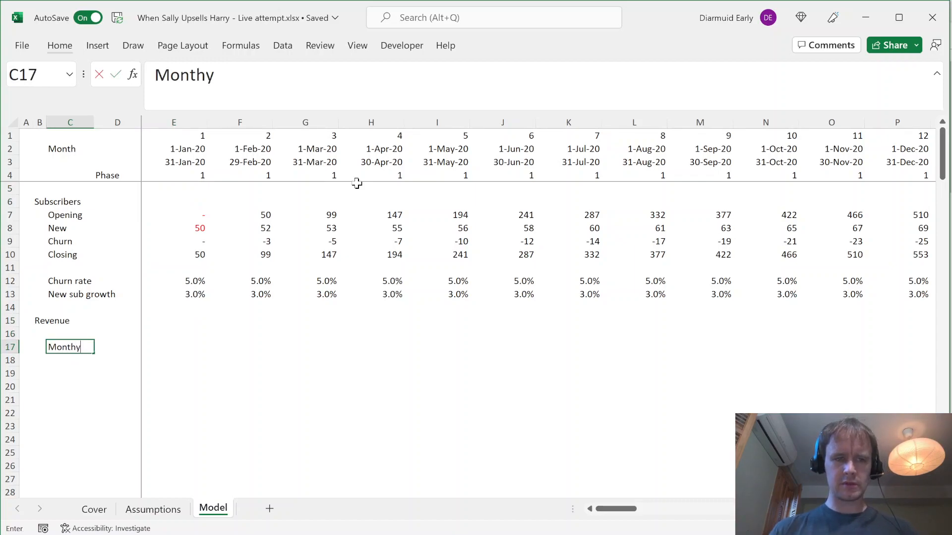
{"action": "type", "text": "ly charge"}
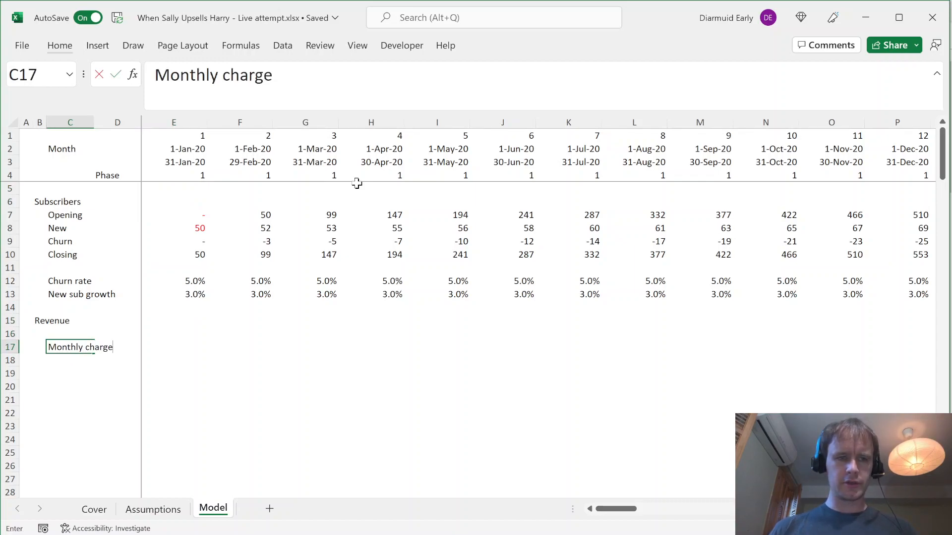
{"action": "key", "text": "Right"}
{"action": "key", "text": "Right"}
{"action": "key", "text": "Right"}
{"action": "key", "text": "Left"}
Review the monthly contract value and its annual growth rates by period on the Assumptions sheet
{"action": "key", "text": "ctrl+Page_Up"}
{"action": "key", "text": "Down"}
{"action": "key", "text": "Down"}
{"action": "key", "text": "Down"}
{"action": "key", "text": "Down"}
{"action": "key", "text": "Down"}
{"action": "key", "text": "Down"}
{"action": "key", "text": "Down"}
{"action": "key", "text": "Down"}
{"action": "key", "text": "Up"}
{"action": "key", "text": "Up"}
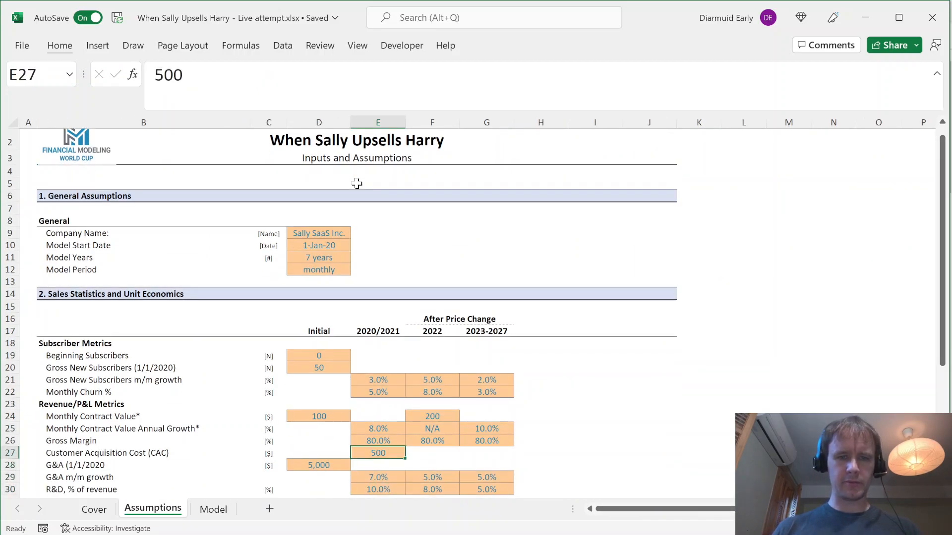
{"action": "key", "text": "Up"}
{"action": "key", "text": "Up"}
{"action": "key", "text": "Up"}
{"action": "key", "text": "Left"}
{"action": "key", "text": "shift+Down"}
{"action": "key", "text": "shift+Right"}
{"action": "key", "text": "shift+Right"}
{"action": "key", "text": "shift+Right"}
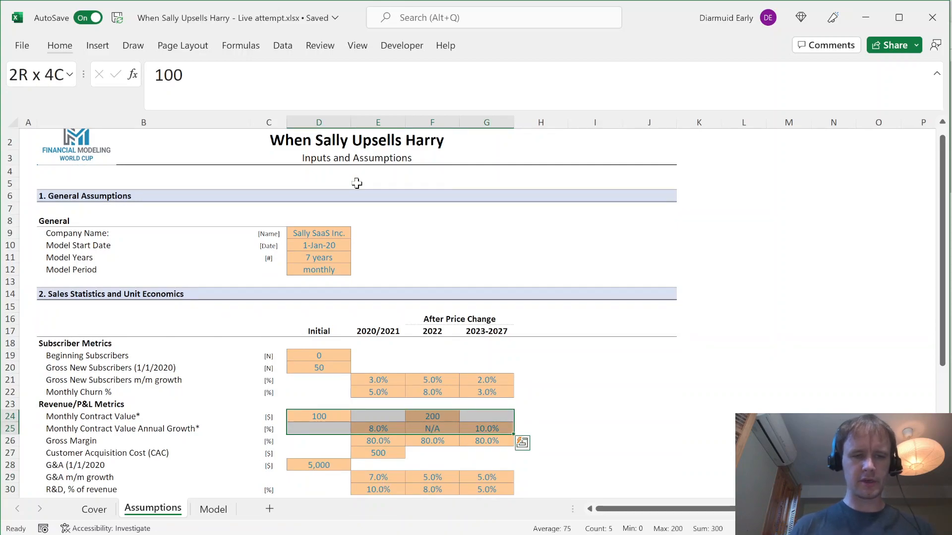
{"action": "key", "text": "shift+BackSpace"}
{"action": "key", "text": "ctrl+Page_Down"}
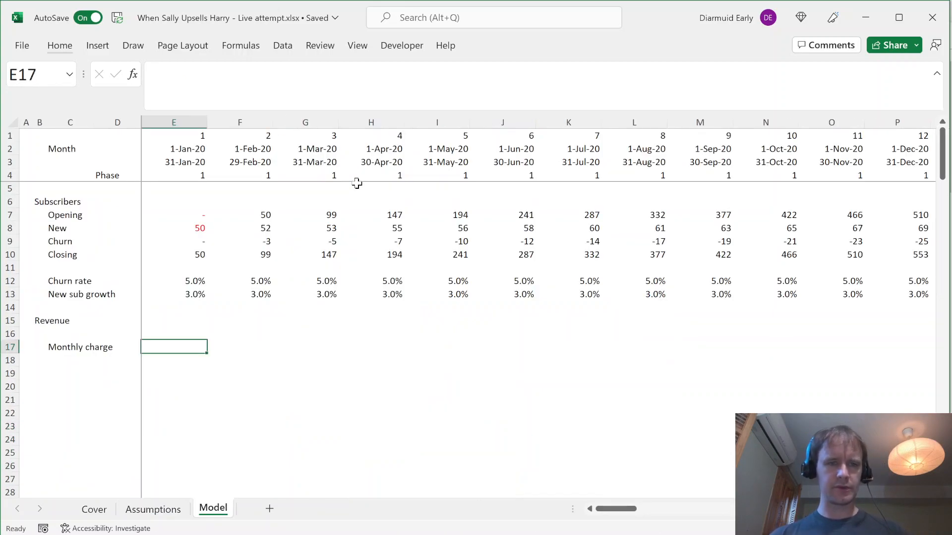
Enter =Assumptions!$D$24 as the monthly charge for all twelve months of 2020 in E17:P17
{"action": "key", "text": "shift+Right"}
{"action": "key", "text": "shift+Right"}
{"action": "key", "text": "shift+Right"}
{"action": "key", "text": "shift+Right"}
{"action": "key", "text": "shift+Right"}
{"action": "key", "text": "shift+Right"}
{"action": "key", "text": "shift+Right"}
{"action": "key", "text": "shift+Right"}
{"action": "key", "text": "shift+Right"}
{"action": "key", "text": "shift+Right"}
{"action": "key", "text": "shift+Right"}
{"action": "type", "text": "10"}
{"action": "key", "text": "BackSpace"}
{"action": "key", "text": "BackSpace"}
{"action": "type", "text": "="}
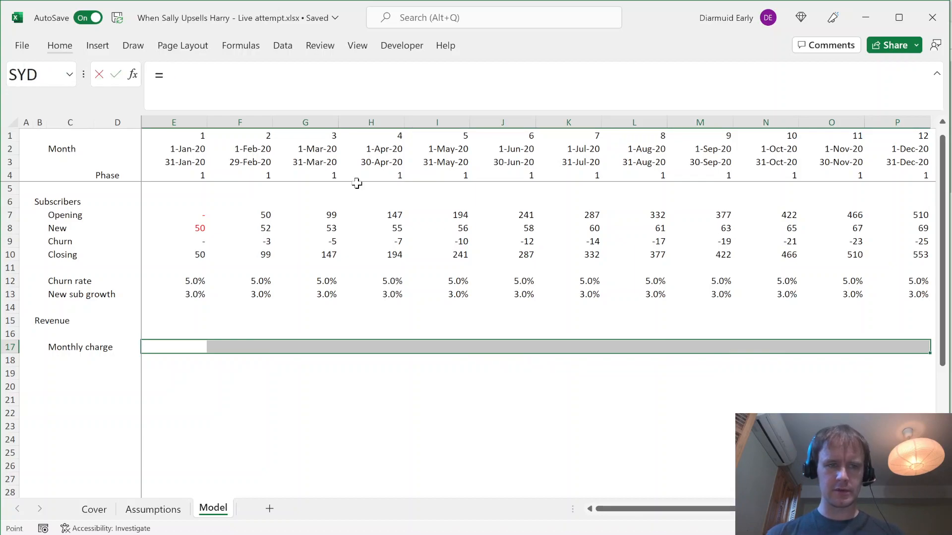
{"action": "key", "text": "ctrl+Page_Up"}
{"action": "left_click", "coordinate": [319, 416]}
{"action": "key", "text": "F4"}
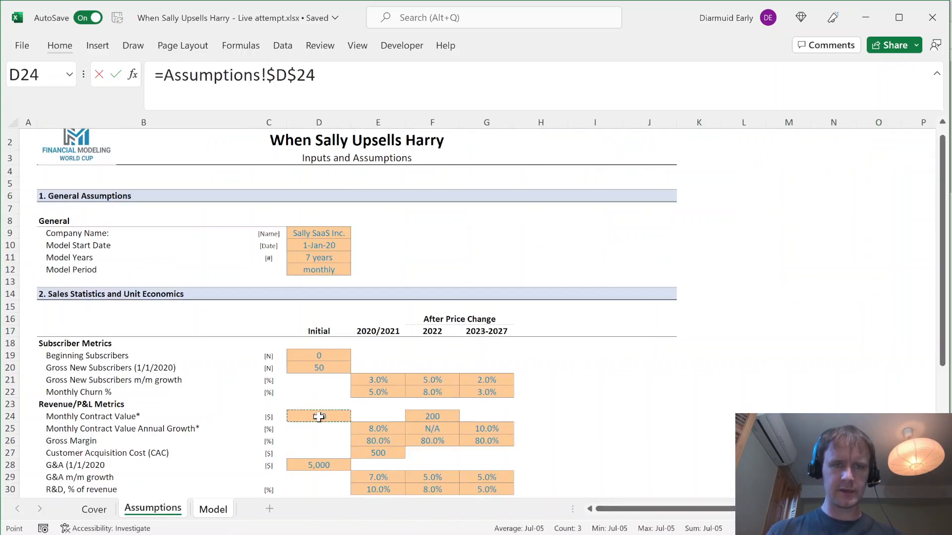
{"action": "key", "text": "ctrl+Return"}
Extend the monthly charge to the twelve months of 2021 from Q17 with =E17*(1+Assumptions!$E$25)
{"action": "key", "text": "ctrl+c"}
{"action": "key", "text": "ctrl+Right"}
{"action": "key", "text": "Right"}
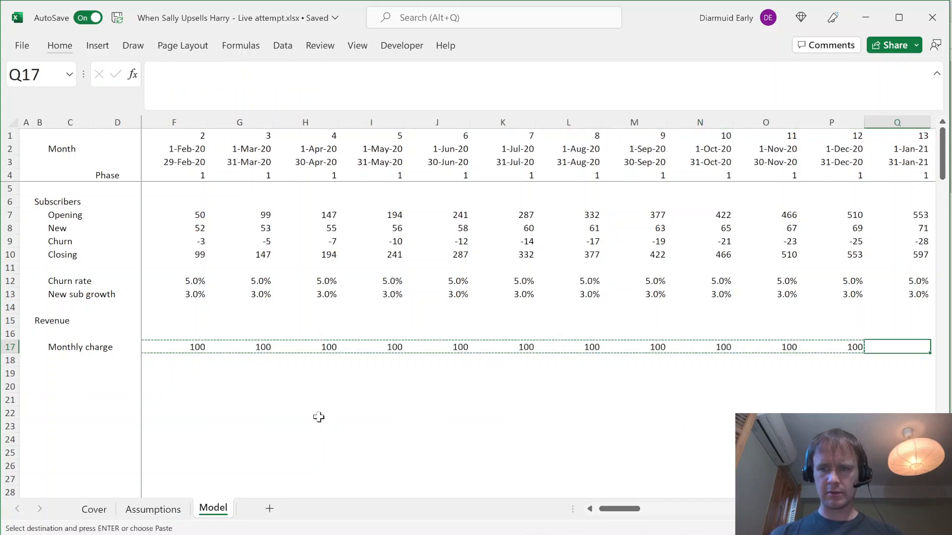
{"action": "key", "text": "ctrl+v"}
{"action": "type", "text": "="}
{"action": "key", "text": "ctrl+Left"}
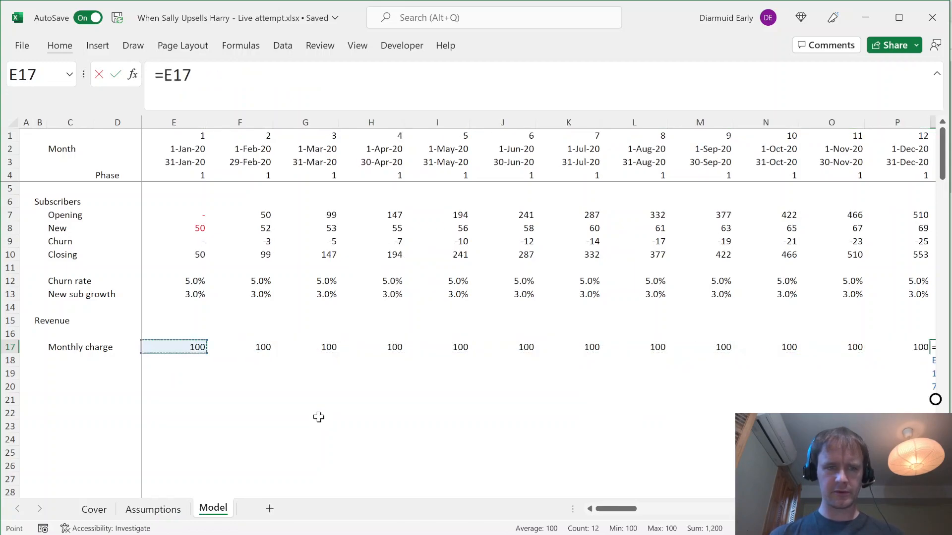
{"action": "type", "text": "*(1+"}
{"action": "key", "text": "ctrl+Page_Up"}
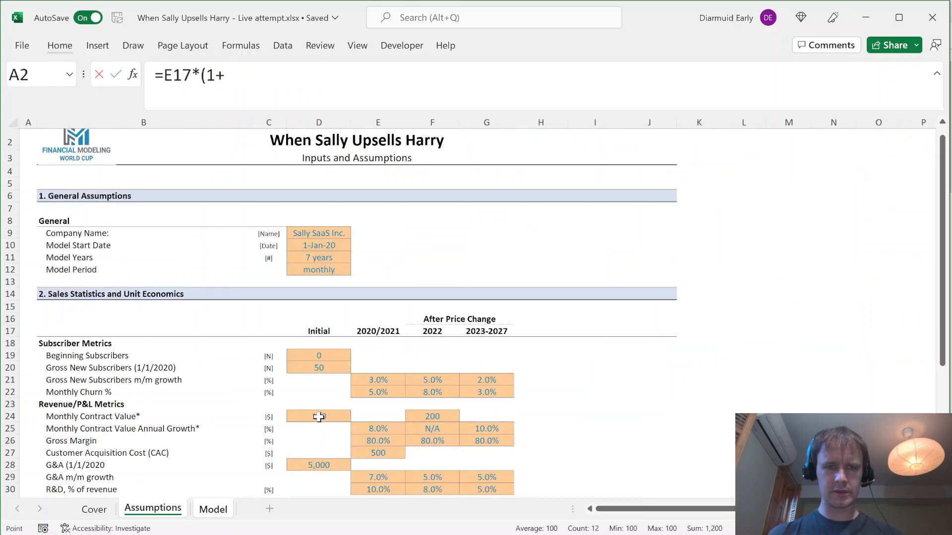
{"action": "type", "text": "1+"}
{"action": "left_click", "coordinate": [386, 431]}
{"action": "key", "text": "F4"}
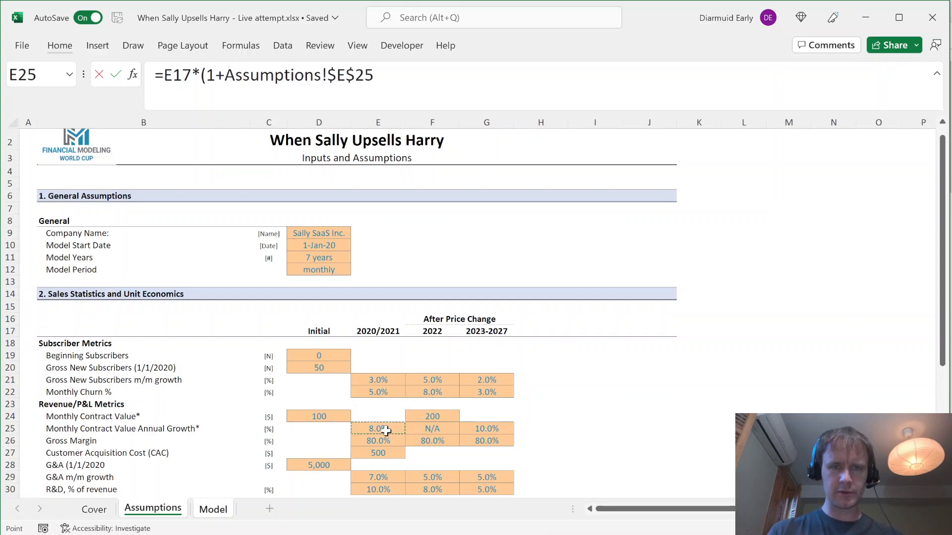
{"action": "type", "text": ")"}
{"action": "key", "text": "ctrl+Return"}
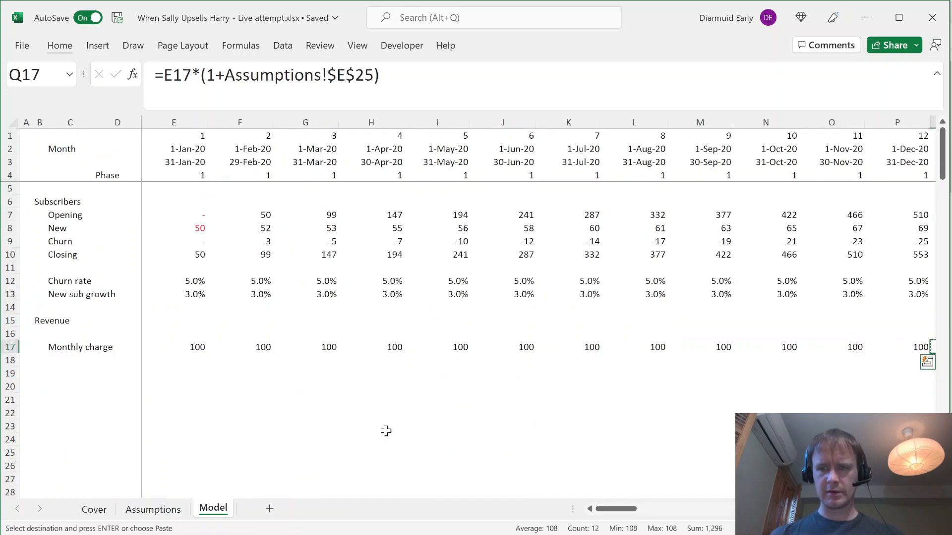
Extend the monthly charge to the twelve months of 2022 from AC17 with =Assumptions!$F$24
{"action": "key", "text": "ctrl+c"}
{"action": "key", "text": "ctrl+Right"}
{"action": "key", "text": "Right"}
{"action": "key", "text": "ctrl+v"}
{"action": "type", "text": "="}
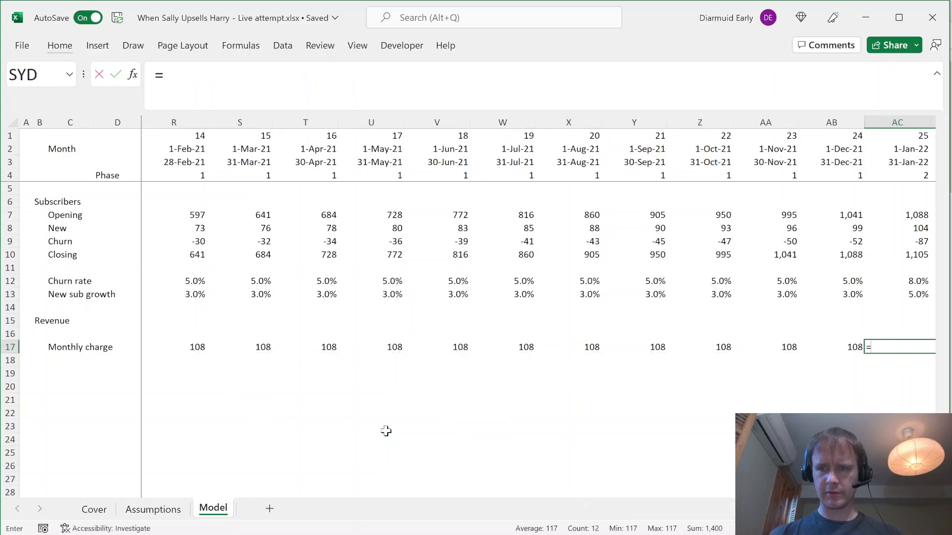
{"action": "key", "text": "ctrl+Page_Up"}
{"action": "left_click", "coordinate": [429, 415]}
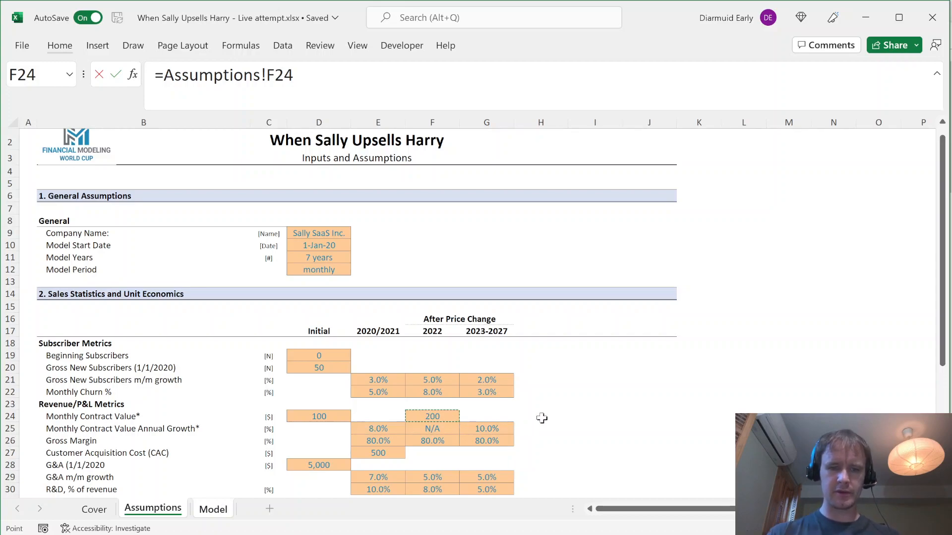
{"action": "key", "text": "F4"}
{"action": "key", "text": "ctrl+Return"}
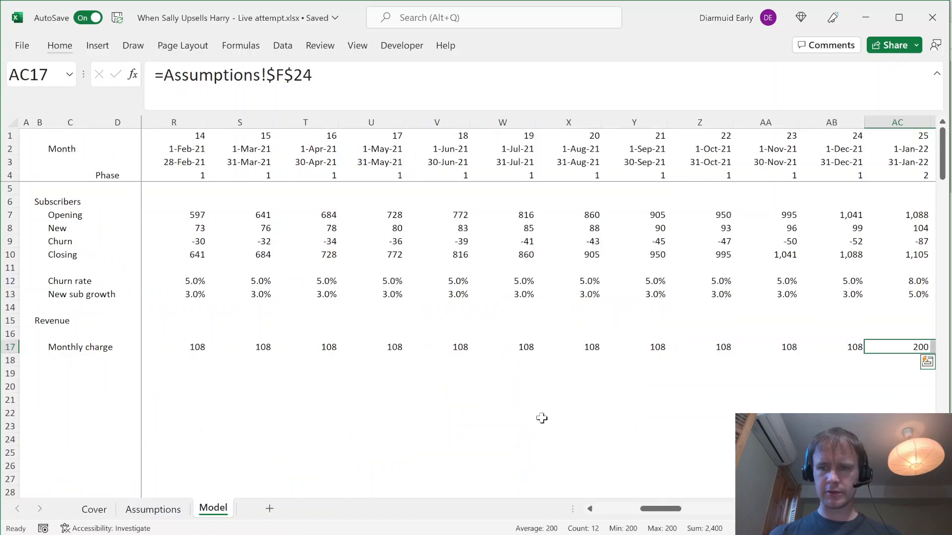
Extend the monthly charge from January 2023 through the remaining months with =AC17*(1+Assumptions!$G$25)
{"action": "key", "text": "ctrl+c"}
{"action": "key", "text": "ctrl+Right"}
{"action": "key", "text": "Right"}
{"action": "key", "text": "ctrl+v"}
{"action": "type", "text": "="}
{"action": "key", "text": "Left"}
{"action": "key", "text": "Left"}
{"action": "key", "text": "Left"}
{"action": "key", "text": "Left"}
{"action": "key", "text": "Left"}
{"action": "key", "text": "Left"}
{"action": "key", "text": "Left"}
{"action": "key", "text": "Left"}
{"action": "key", "text": "Left"}
{"action": "key", "text": "Left"}
{"action": "key", "text": "Left"}
{"action": "key", "text": "Left"}
{"action": "key", "text": "Left"}
{"action": "key", "text": "Left"}
{"action": "key", "text": "Left"}
{"action": "key", "text": "Right"}
{"action": "key", "text": "Right"}
{"action": "key", "text": "Right"}
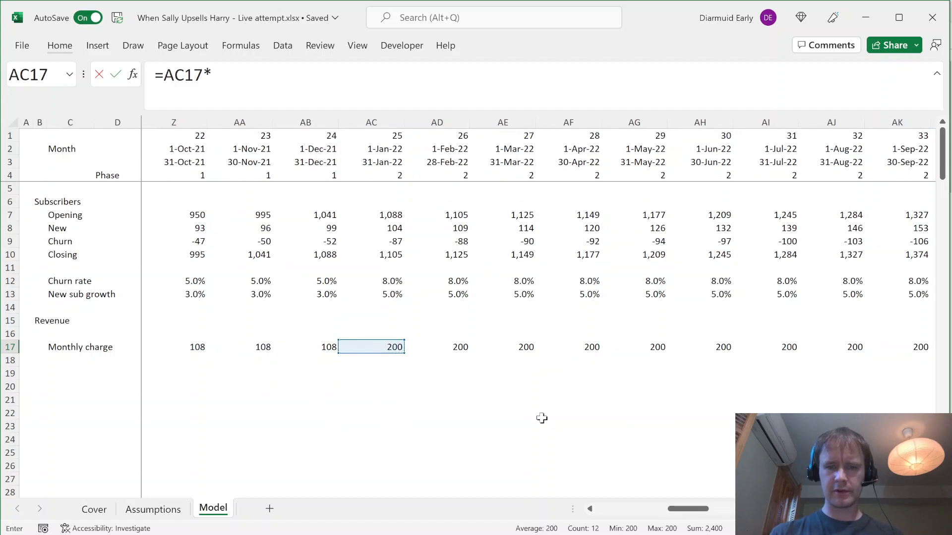
{"action": "key", "text": "ctrl+Page_Up"}
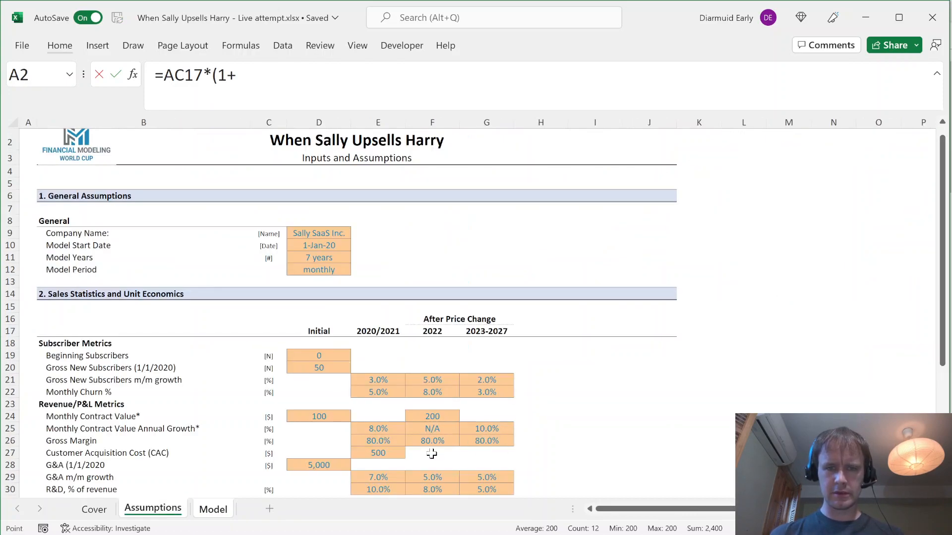
{"action": "type", "text": "*(1+"}
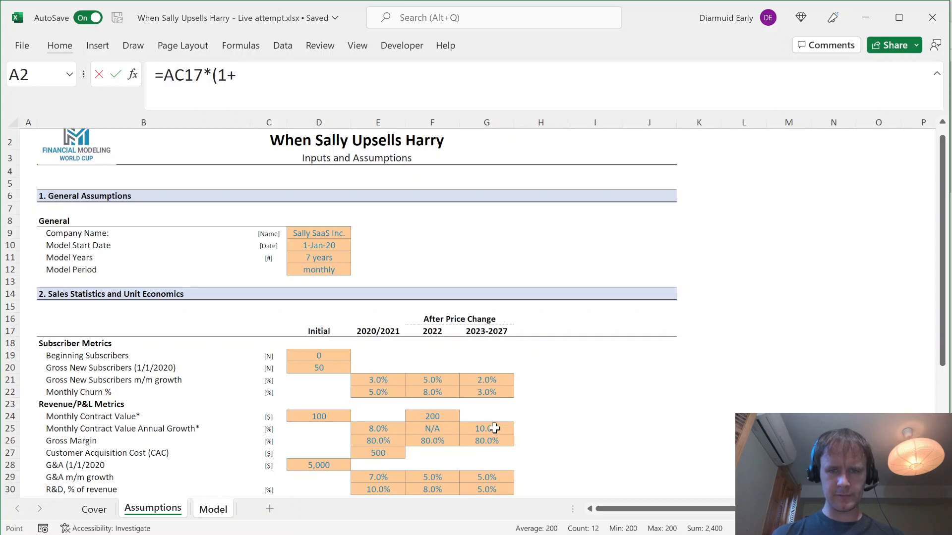
{"action": "left_click", "coordinate": [495, 428]}
{"action": "key", "text": "F4"}
{"action": "type", "text": ")"}
{"action": "key", "text": "ctrl+Return"}
{"action": "key", "text": "ctrl+r"}
Add the row labels Revenue, MRR, ARR and Valuation in C19:C22, below the monthly charge
{"action": "key", "text": "shift+BackSpace"}
{"action": "key", "text": "ctrl+Left"}
{"action": "key", "text": "Left"}
{"action": "key", "text": "Left"}
{"action": "key", "text": "Up"}
{"action": "key", "text": "Right"}
{"action": "key", "text": "Left"}
{"action": "key", "text": "Down"}
{"action": "key", "text": "Down"}
{"action": "key", "text": "Down"}
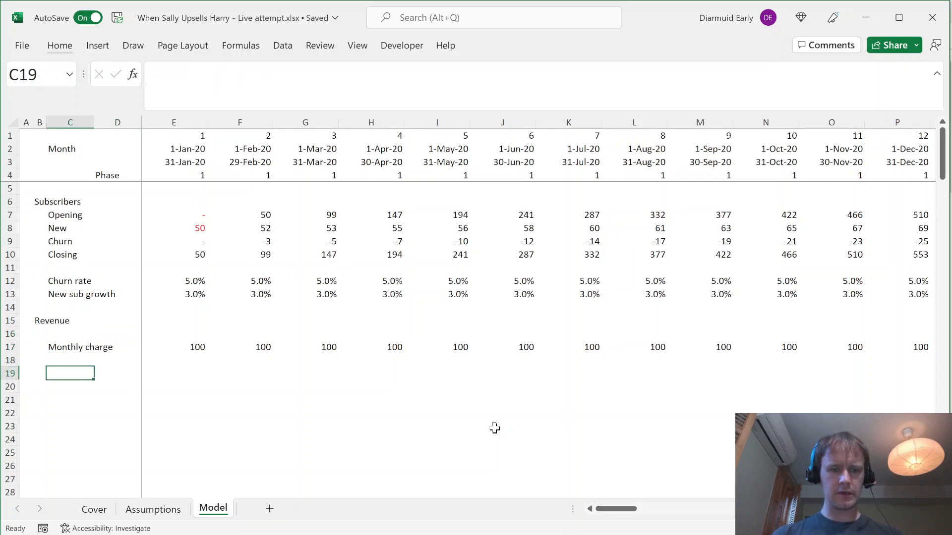
{"action": "type", "text": "Revenue"}
{"action": "key", "text": "Return"}
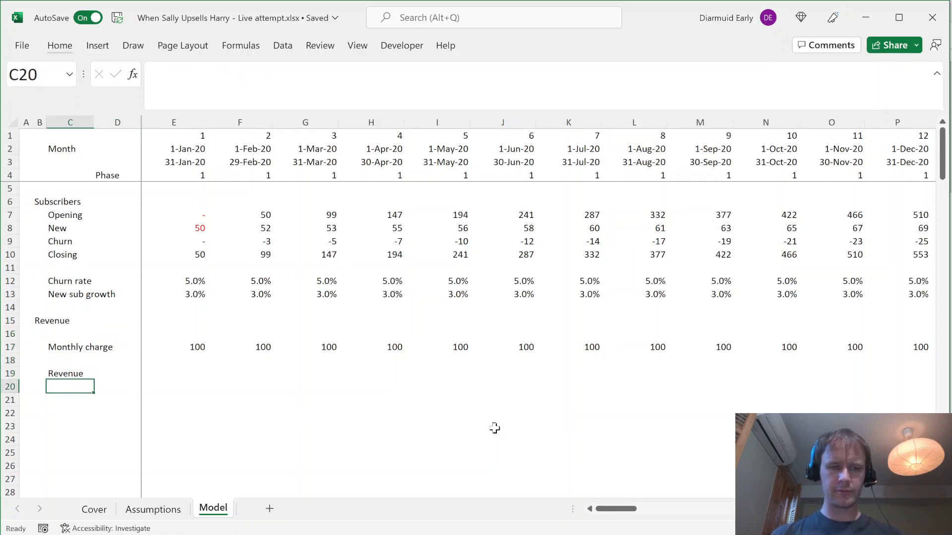
{"action": "type", "text": "MRR"}
{"action": "key", "text": "Return"}
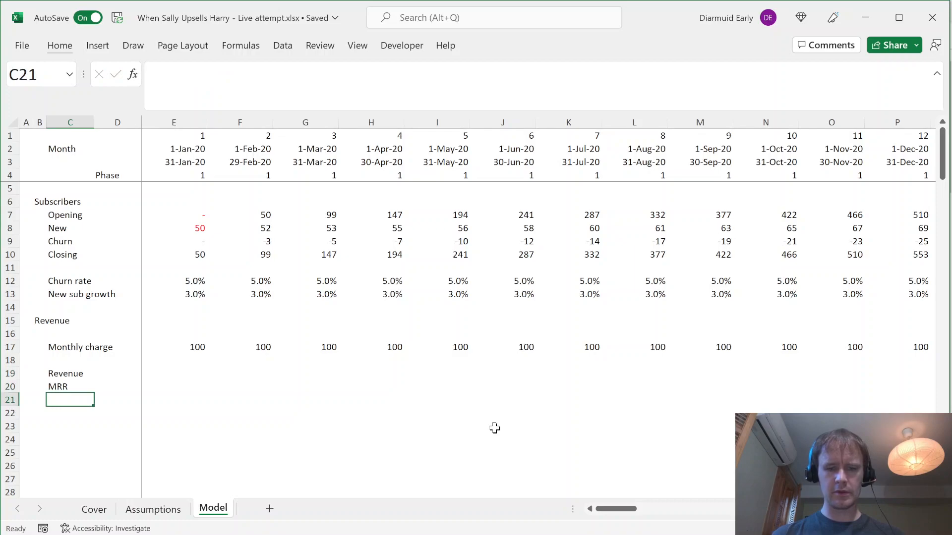
{"action": "type", "text": "ARR"}
{"action": "key", "text": "Return"}
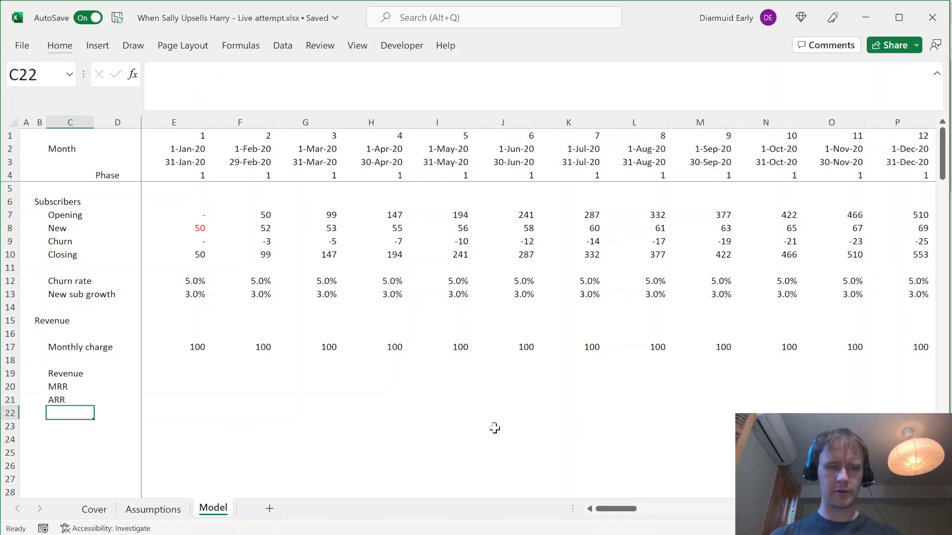
{"action": "type", "text": "Valuation"}
{"action": "key", "text": "ctrl+Return"}
{"action": "key", "text": "Up"}
{"action": "key", "text": "Up"}
{"action": "key", "text": "Up"}
{"action": "key", "text": "Right"}
{"action": "key", "text": "Right"}
{"action": "type", "text": "="}
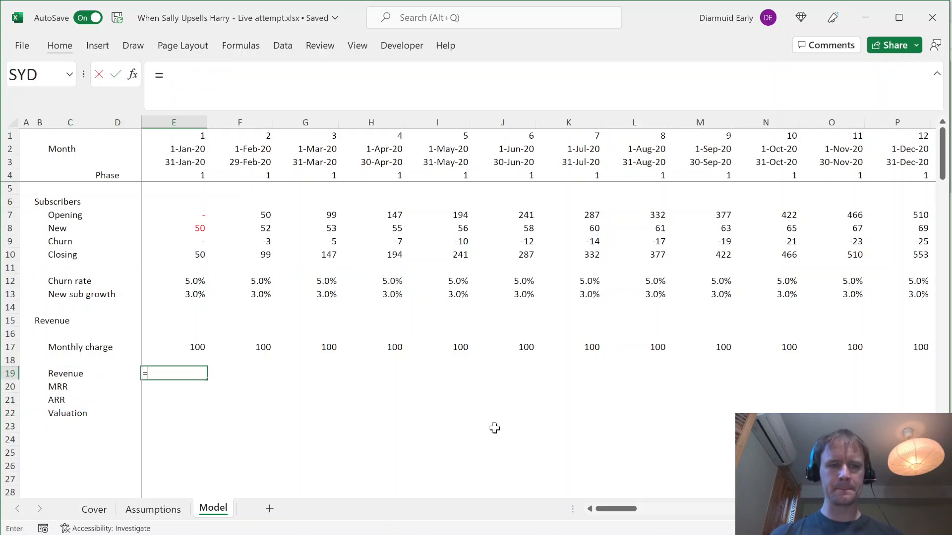
{"action": "key", "text": "Up"}
{"action": "key", "text": "Up"}
{"action": "key", "text": "Up"}
{"action": "key", "text": "Up"}
{"action": "key", "text": "Up"}
{"action": "key", "text": "Up"}
{"action": "key", "text": "Up"}
{"action": "key", "text": "Escape"}
Insert two rows above the churn rate in the Subscribers section and label C12 as Average
{"action": "key", "text": "Up"}
{"action": "key", "text": "Left"}
{"action": "key", "text": "Up"}
{"action": "key", "text": "Up"}
{"action": "key", "text": "Up"}
{"action": "key", "text": "Left"}
{"action": "key", "text": "Up"}
{"action": "key", "text": "Up"}
{"action": "key", "text": "Up"}
{"action": "key", "text": "alt+i"}
{"action": "key", "text": "r"}
{"action": "key", "text": "F4"}
{"action": "type", "text": "Averag"}
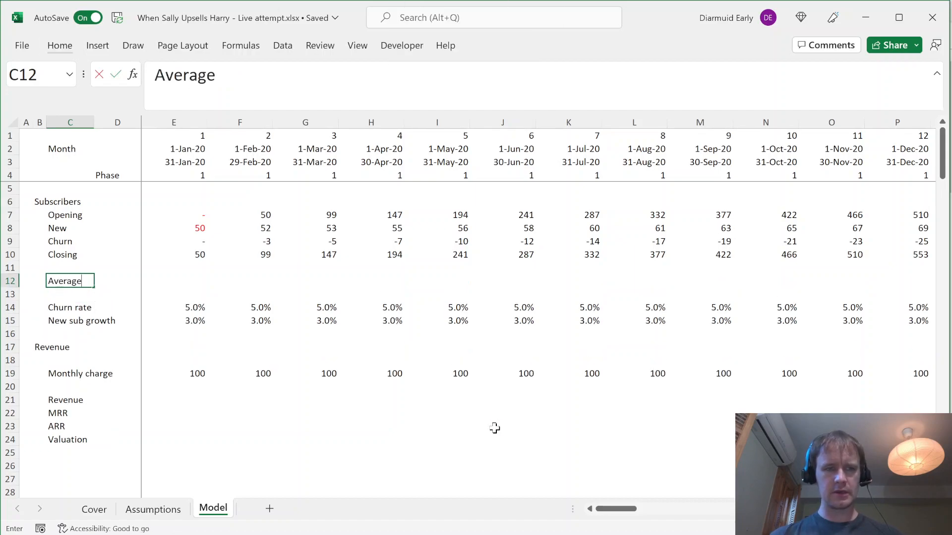
{"action": "type", "text": "e"}
Calculate average subscribers in E12 with =AVERAGE(E7,E10) and fill the formula across all months
{"action": "key", "text": "Right"}
{"action": "key", "text": "Right"}
{"action": "type", "text": "=av"}
{"action": "key", "text": "Tab"}
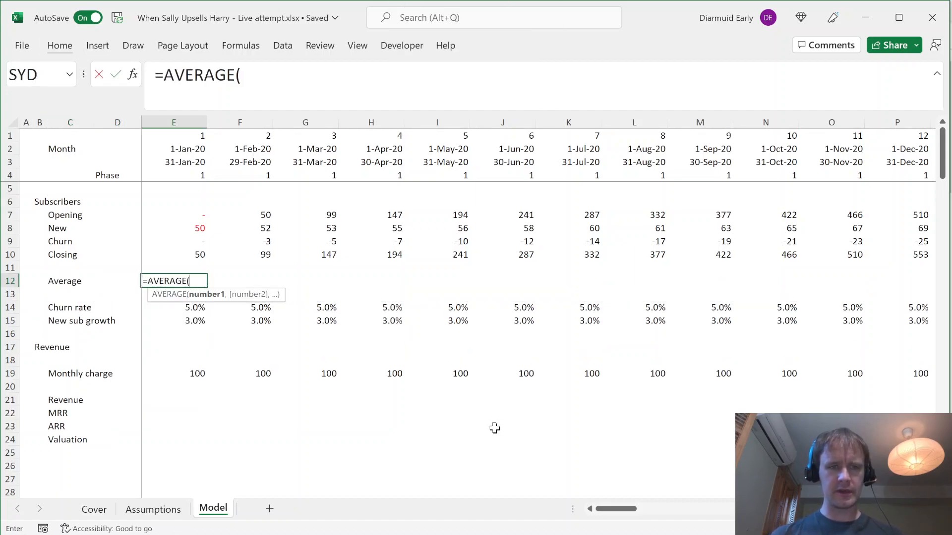
{"action": "key", "text": "Up"}
{"action": "key", "text": "Up"}
{"action": "key", "text": "Up"}
{"action": "key", "text": "Up"}
{"action": "key", "text": "Up"}
{"action": "type", "text": ","}
{"action": "key", "text": "Up"}
{"action": "key", "text": "Up"}
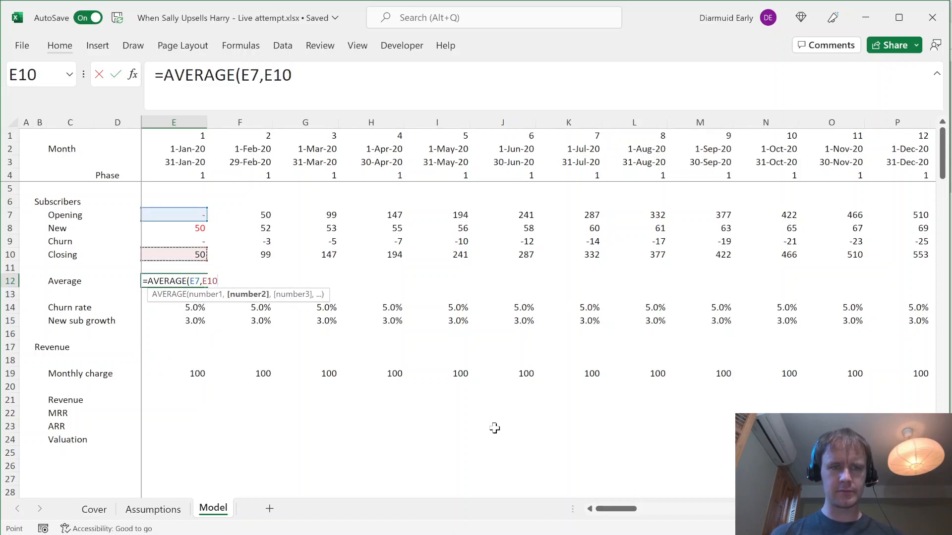
{"action": "type", "text": ")"}
{"action": "key", "text": "Return"}
{"action": "key", "text": "Left"}
{"action": "key", "text": "Left"}
{"action": "key", "text": "shift+Up"}
{"action": "key", "text": "Right"}
{"action": "key", "text": "Right"}
{"action": "key", "text": "Up"}
{"action": "key", "text": "Right"}
{"action": "key", "text": "Left"}
{"action": "key", "text": "ctrl+shift+Right"}
{"action": "key", "text": "ctrl+shift+Right"}
{"action": "key", "text": "ctrl+r"}
Calculate revenue in E21 with =E19*E12 and fill the formula across all months
{"action": "key", "text": "Left"}
{"action": "key", "text": "Down"}
{"action": "key", "text": "Right"}
{"action": "key", "text": "Right"}
{"action": "key", "text": "Down"}
{"action": "key", "text": "Down"}
{"action": "key", "text": "Down"}
{"action": "key", "text": "Left"}
{"action": "key", "text": "Down"}
{"action": "key", "text": "Down"}
{"action": "key", "text": "Down"}
{"action": "key", "text": "Down"}
{"action": "key", "text": "Down"}
{"action": "key", "text": "Down"}
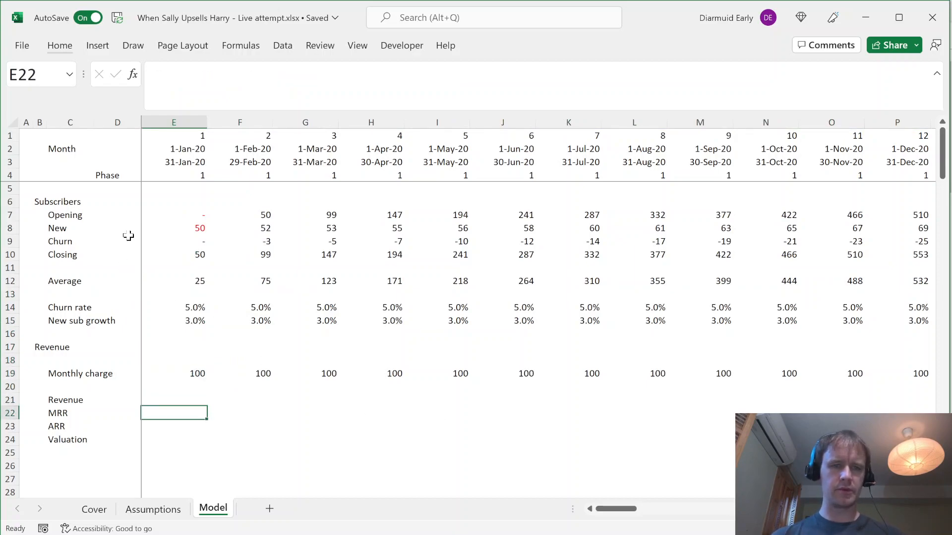
{"action": "left_click", "coordinate": [180, 227]}
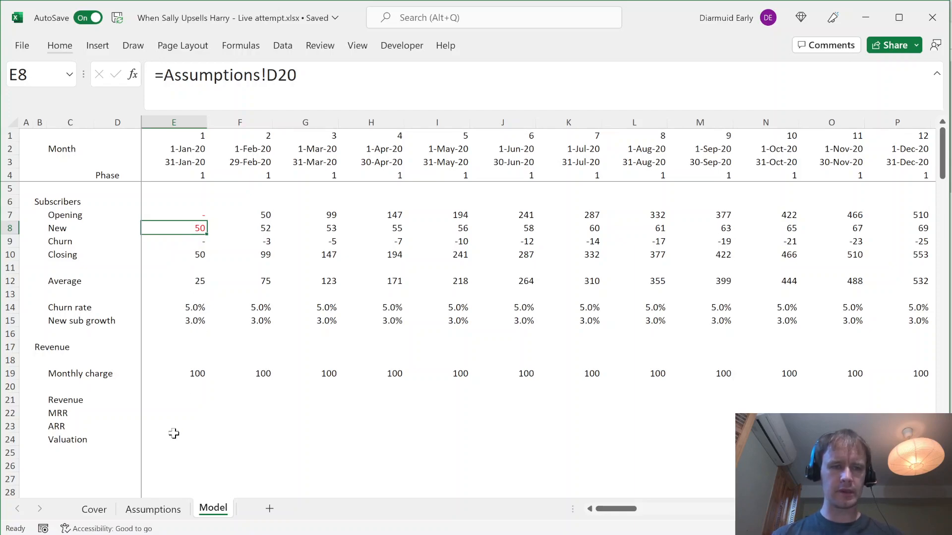
{"action": "left_click", "coordinate": [185, 402]}
{"action": "type", "text": "="}
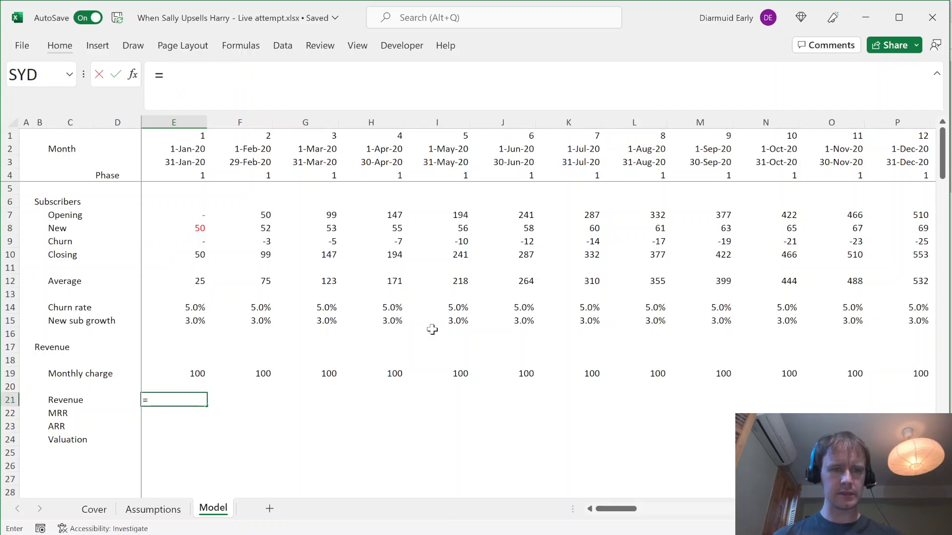
{"action": "key", "text": "Up"}
{"action": "key", "text": "Up"}
{"action": "type", "text": "*"}
{"action": "key", "text": "Up"}
{"action": "key", "text": "Up"}
{"action": "key", "text": "Up"}
{"action": "key", "text": "Up"}
{"action": "key", "text": "Up"}
{"action": "key", "text": "Up"}
{"action": "key", "text": "Up"}
{"action": "key", "text": "Up"}
{"action": "key", "text": "Up"}
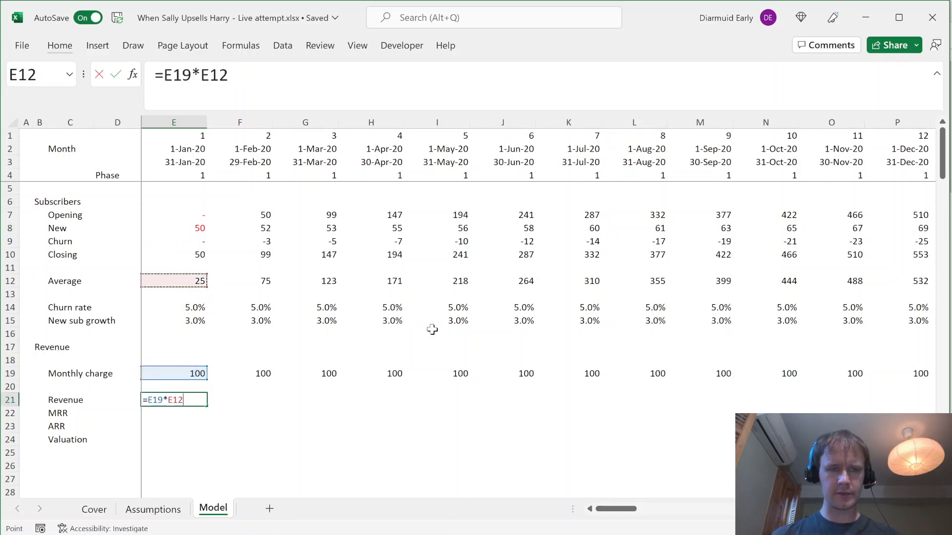
{"action": "key", "text": "Return"}
{"action": "key", "text": "Up"}
{"action": "key", "text": "ctrl+shift+r"}
{"action": "key", "text": "Right"}
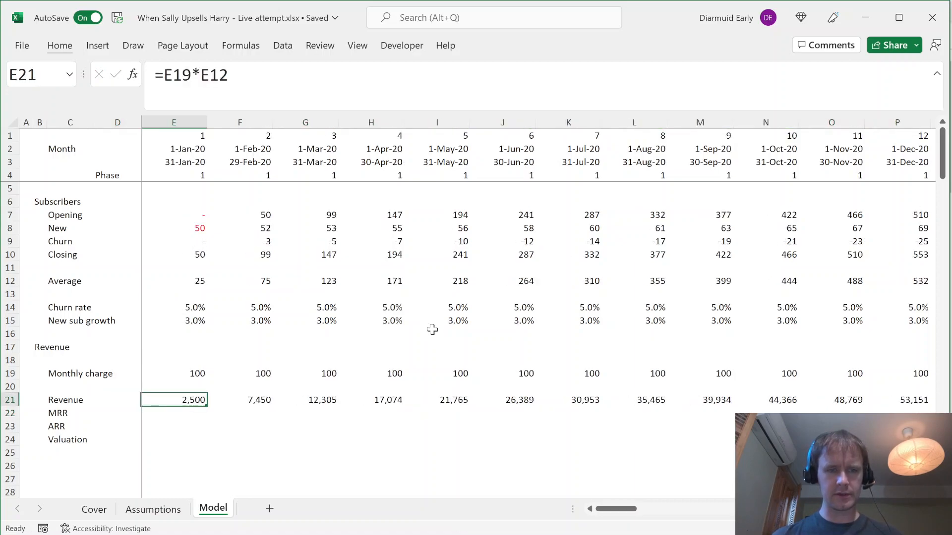
{"action": "key", "text": "ctrl+Right"}
{"action": "key", "text": "ctrl+Left"}
{"action": "key", "text": "Right"}
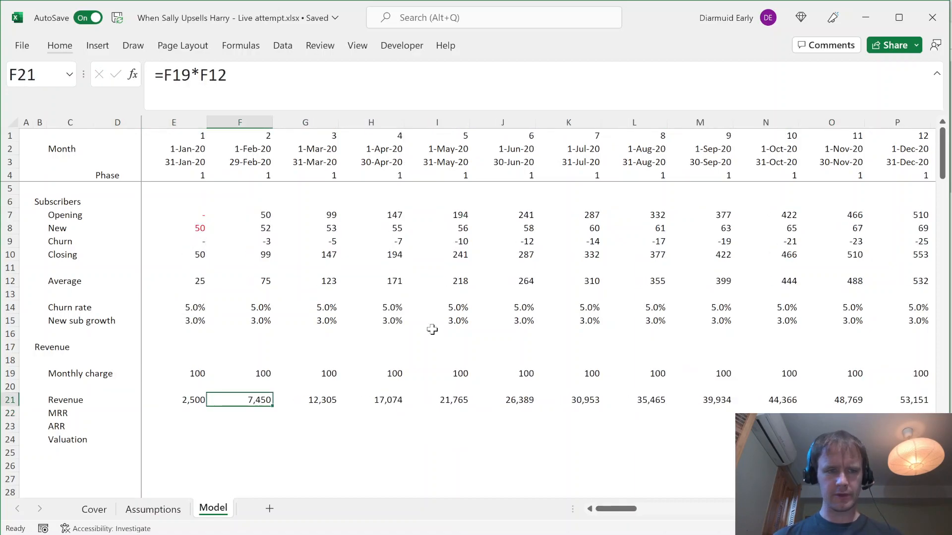
Calculate MRR in E22 with =E19*E10 and fill the formula across all months
{"action": "key", "text": "Down"}
{"action": "key", "text": "Left"}
{"action": "type", "text": "="}
{"action": "key", "text": "Up"}
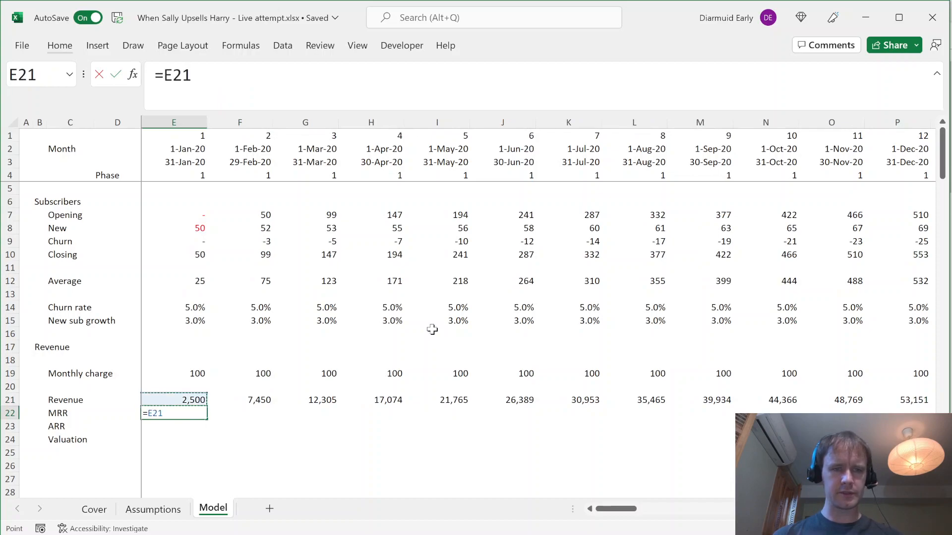
{"action": "key", "text": "Up"}
{"action": "key", "text": "Up"}
{"action": "type", "text": "*"}
{"action": "key", "text": "Up"}
{"action": "key", "text": "Up"}
{"action": "key", "text": "Up"}
{"action": "key", "text": "Up"}
{"action": "key", "text": "Up"}
{"action": "key", "text": "Up"}
{"action": "key", "text": "Up"}
{"action": "key", "text": "Up"}
{"action": "key", "text": "Up"}
{"action": "key", "text": "Up"}
{"action": "key", "text": "Down"}
{"action": "key", "text": "Down"}
{"action": "key", "text": "ctrl+Return"}
{"action": "key", "text": "shift+Up"}
{"action": "key", "text": "ctrl+shift+Right"}
{"action": "key", "text": "shift+Down"}
{"action": "key", "text": "ctrl+r"}
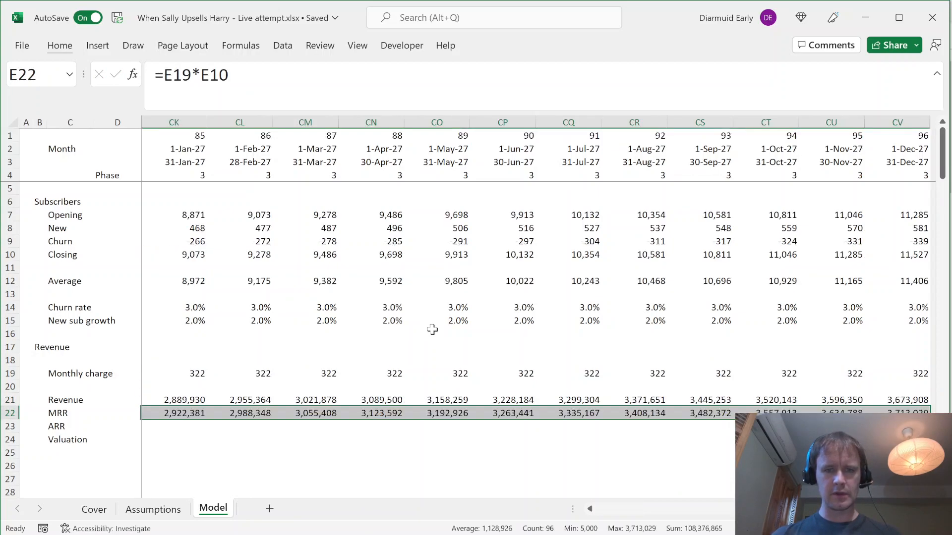
Calculate ARR in E23 with =E22*12 and fill the formula across all months
{"action": "key", "text": "Left"}
{"action": "key", "text": "Down"}
{"action": "key", "text": "Right"}
{"action": "type", "text": "=="}
{"action": "key", "text": "Up"}
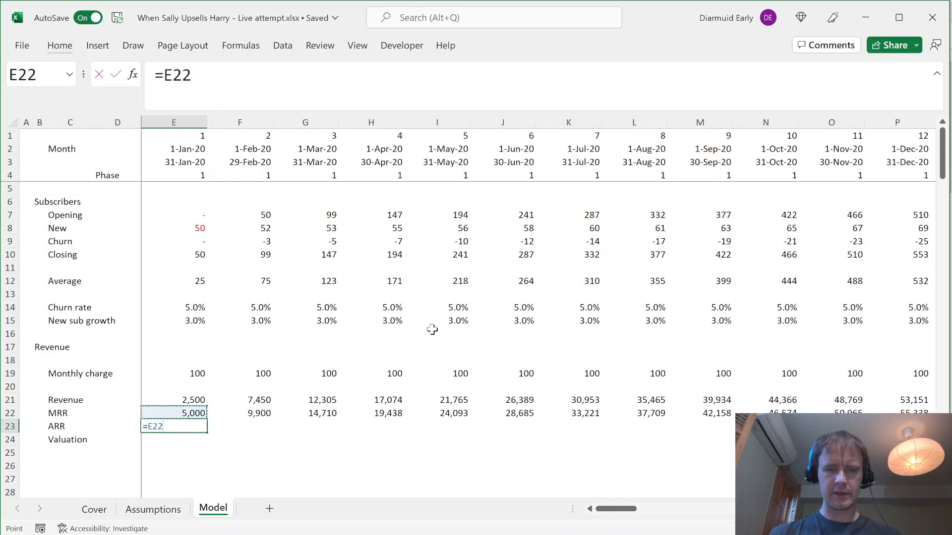
{"action": "type", "text": "*12"}
{"action": "key", "text": "Return"}
{"action": "key", "text": "Up"}
{"action": "key", "text": "shift+Up"}
{"action": "key", "text": "ctrl+shift+Right"}
{"action": "key", "text": "shift+Down"}
{"action": "key", "text": "ctrl+r"}
Look through the Assumptions sheet for the multiple that drives the valuation
{"action": "key", "text": "Down"}
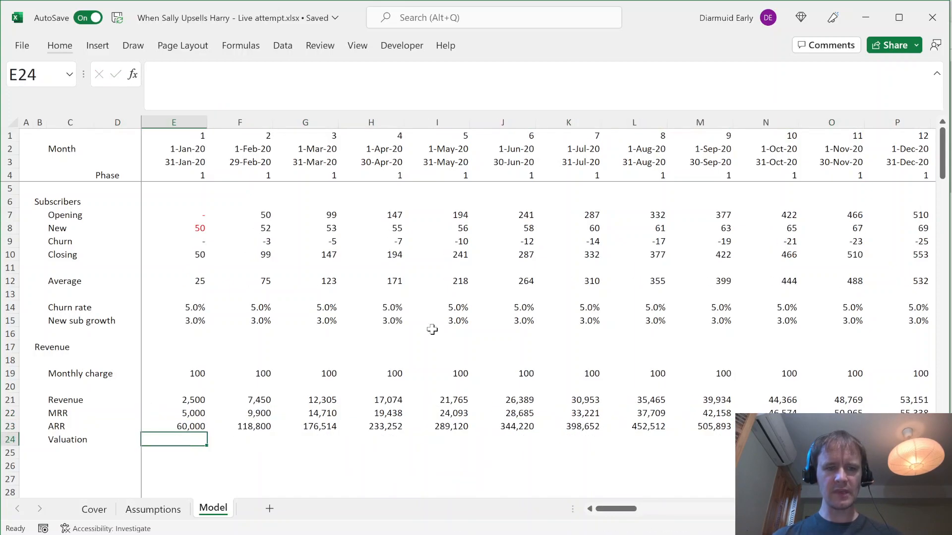
{"action": "key", "text": "ctrl+Page_Up"}
{"action": "key", "text": "Down"}
{"action": "key", "text": "Down"}
{"action": "key", "text": "Down"}
{"action": "key", "text": "Down"}
{"action": "key", "text": "Down"}
{"action": "key", "text": "Down"}
{"action": "key", "text": "Down"}
{"action": "key", "text": "Down"}
{"action": "key", "text": "Down"}
{"action": "key", "text": "Down"}
{"action": "key", "text": "Down"}
{"action": "key", "text": "Down"}
{"action": "key", "text": "Down"}
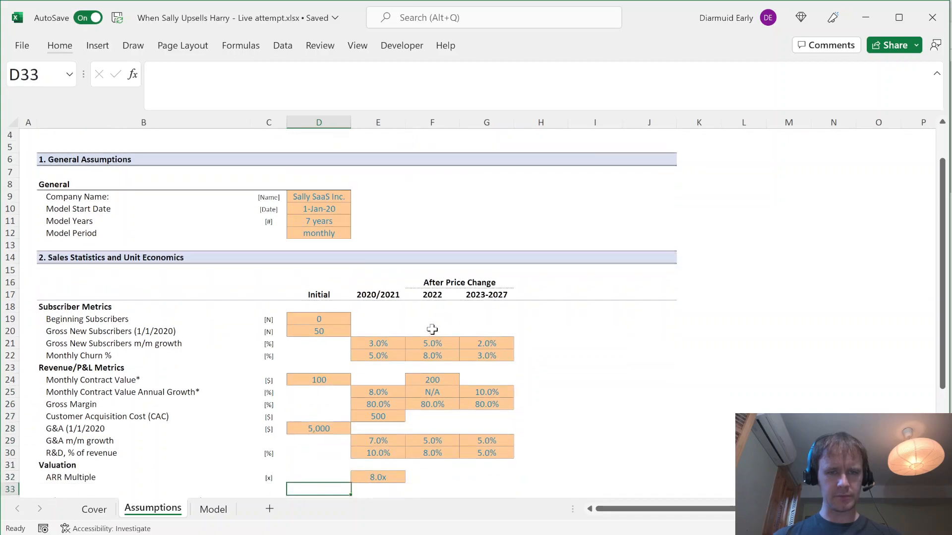
{"action": "key", "text": "Up"}
{"action": "key", "text": "Up"}
{"action": "key", "text": "Up"}
{"action": "key", "text": "Right"}
{"action": "key", "text": "Up"}
{"action": "key", "text": "Up"}
Calculate the valuation in E24 of the Model sheet with =E23*Assumptions!$E$32 and fill the formula across all months
{"action": "key", "text": "ctrl+Page_Down"}
{"action": "type", "text": "="}
{"action": "key", "text": "Up"}
{"action": "type", "text": "*"}
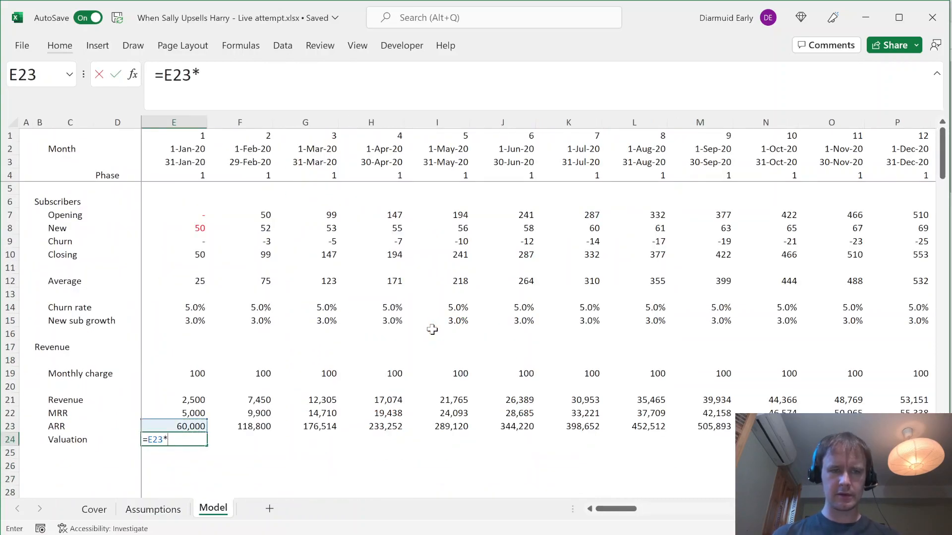
{"action": "key", "text": "ctrl+Page_Up"}
{"action": "left_click", "coordinate": [385, 422]}
{"action": "key", "text": "F4"}
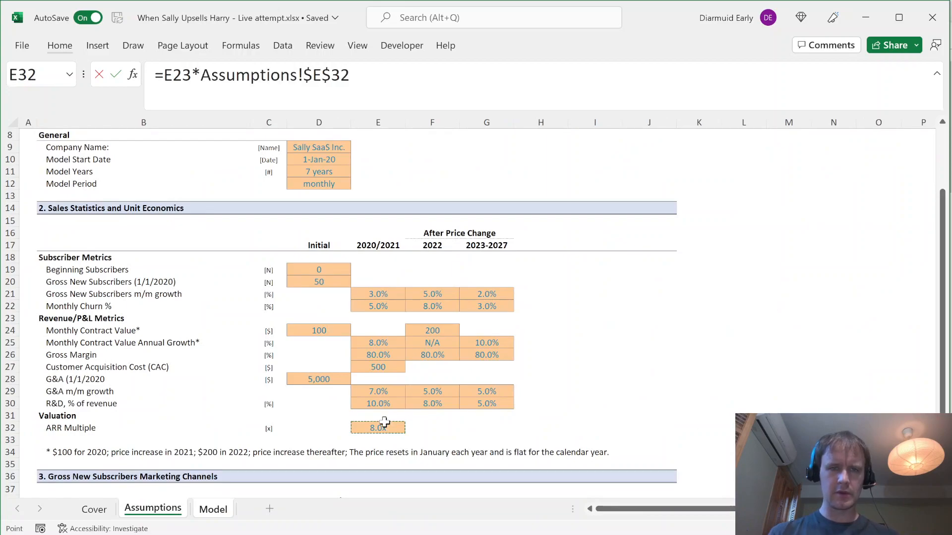
{"action": "key", "text": "ctrl+Return"}
{"action": "key", "text": "ctrl+shift+Right"}
{"action": "key", "text": "ctrl+r"}
Review the gross margin, CAC, G&A and R&D inputs on the Assumptions sheet for the next calculation block
{"action": "key", "text": "Left"}
{"action": "key", "text": "Right"}
{"action": "key", "text": "Down"}
{"action": "key", "text": "Down"}
{"action": "key", "text": "Left"}
{"action": "key", "text": "Left"}
{"action": "key", "text": "Left"}
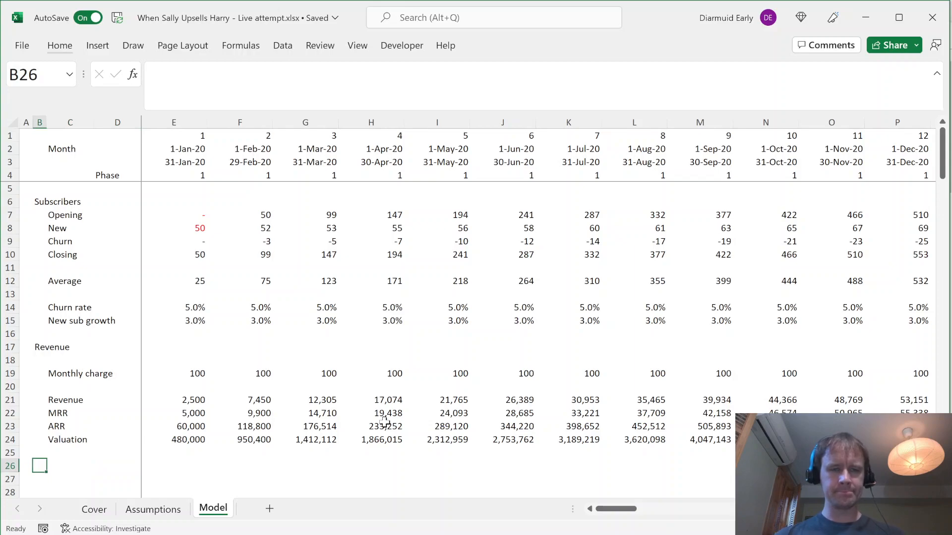
{"action": "key", "text": "ctrl+Page_Up"}
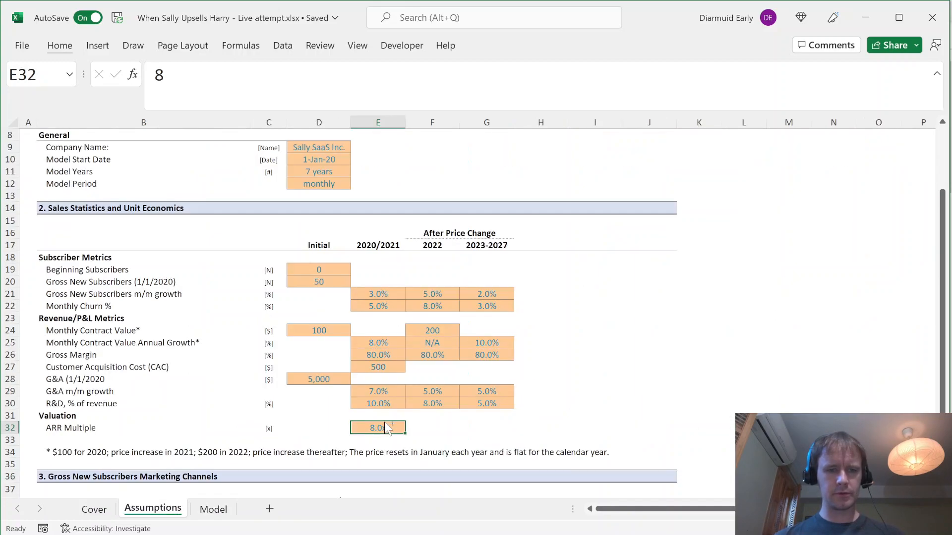
{"action": "key", "text": "Up"}
{"action": "key", "text": "Up"}
{"action": "key", "text": "Up"}
{"action": "key", "text": "Up"}
{"action": "key", "text": "Up"}
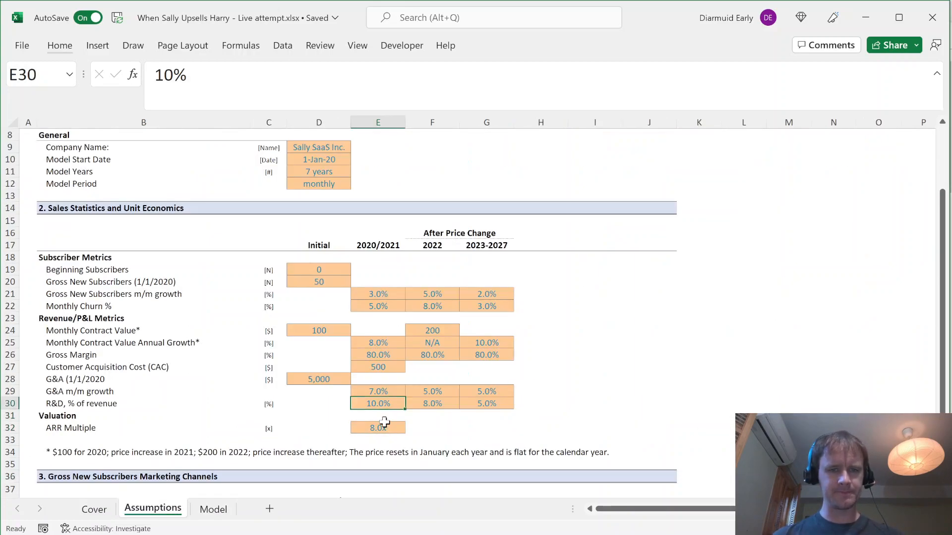
{"action": "key", "text": "Left"}
{"action": "key", "text": "Up"}
{"action": "key", "text": "Up"}
{"action": "key", "text": "Up"}
{"action": "key", "text": "Down"}
{"action": "key", "text": "Down"}
{"action": "key", "text": "Down"}
{"action": "key", "text": "Up"}
{"action": "key", "text": "shift+space"}
{"action": "key", "text": "ctrl+Page_Down"}
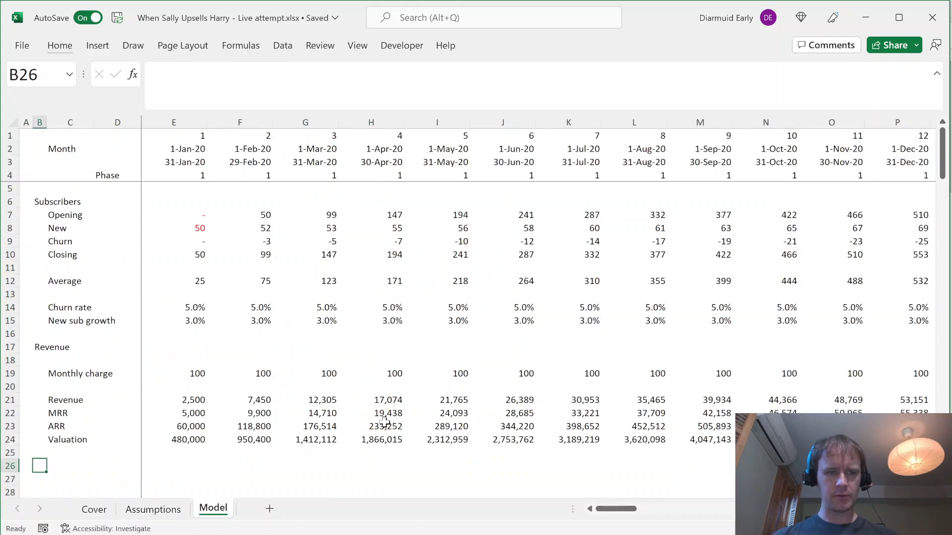
Add the section heading EBITDA calc in B26 and the row label Gross margin in C27
{"action": "type", "text": "EBITDA calc"}
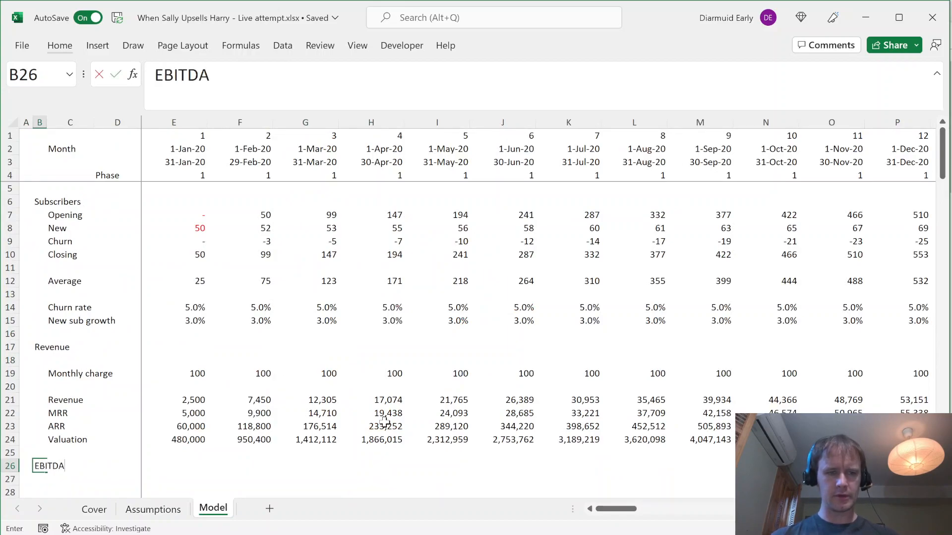
{"action": "key", "text": "Return"}
{"action": "key", "text": "Right"}
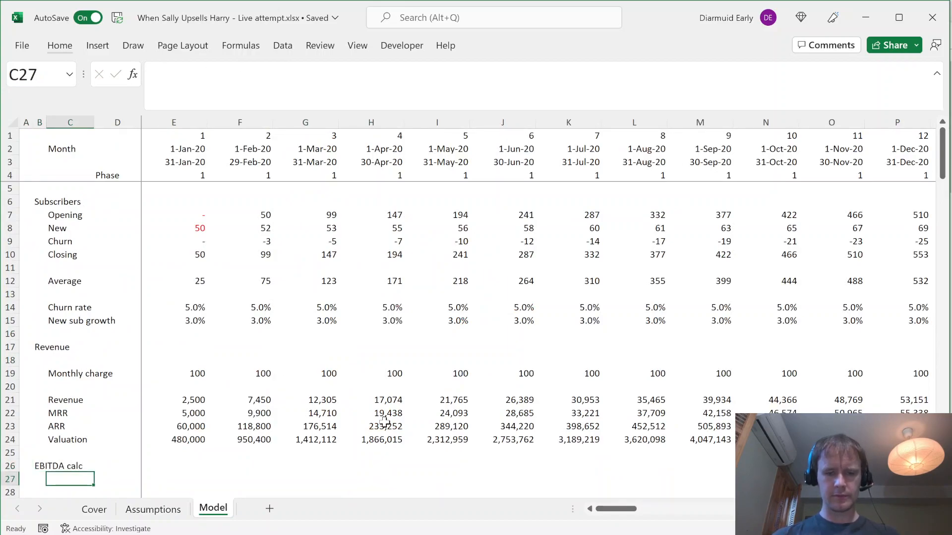
{"action": "type", "text": "Gross margin"}
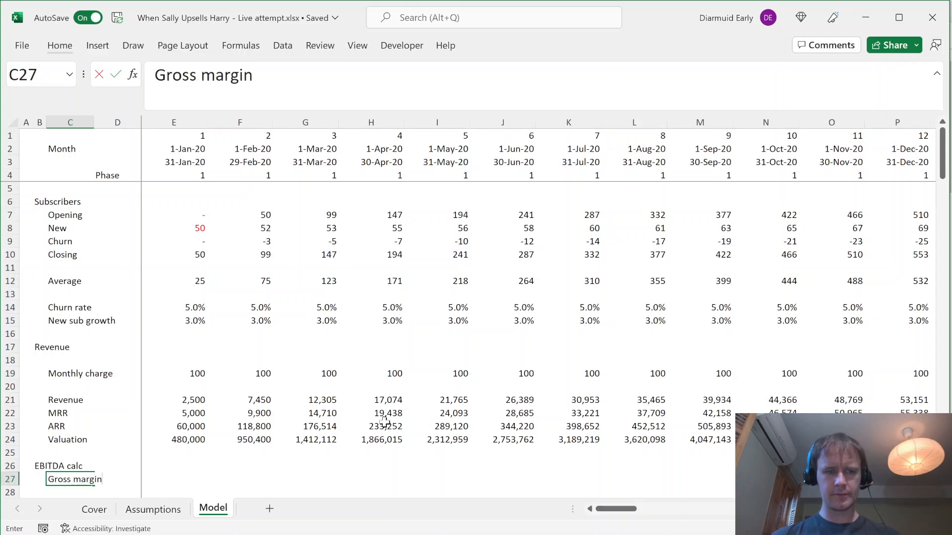
{"action": "key", "text": "Right"}
Calculate gross margin in E27 with =E21*INDEX(Assumptions!$E$26:$G$26,E$4) and fill the formula across all months
{"action": "key", "text": "Right"}
{"action": "key", "text": "Right"}
{"action": "key", "text": "Left"}
{"action": "type", "text": "="}
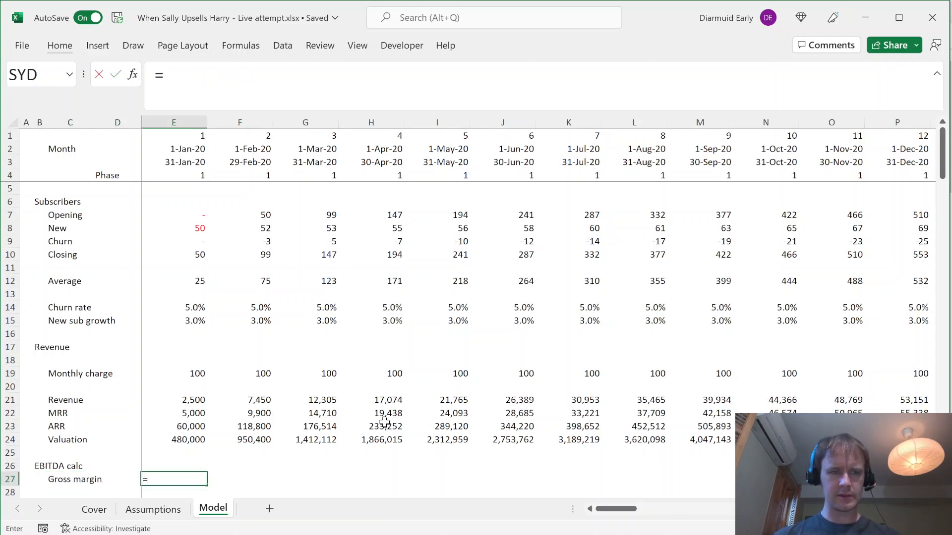
{"action": "key", "text": "Up"}
{"action": "key", "text": "Up"}
{"action": "key", "text": "Up"}
{"action": "key", "text": "Up"}
{"action": "key", "text": "Up"}
{"action": "key", "text": "Up"}
{"action": "type", "text": "*in"}
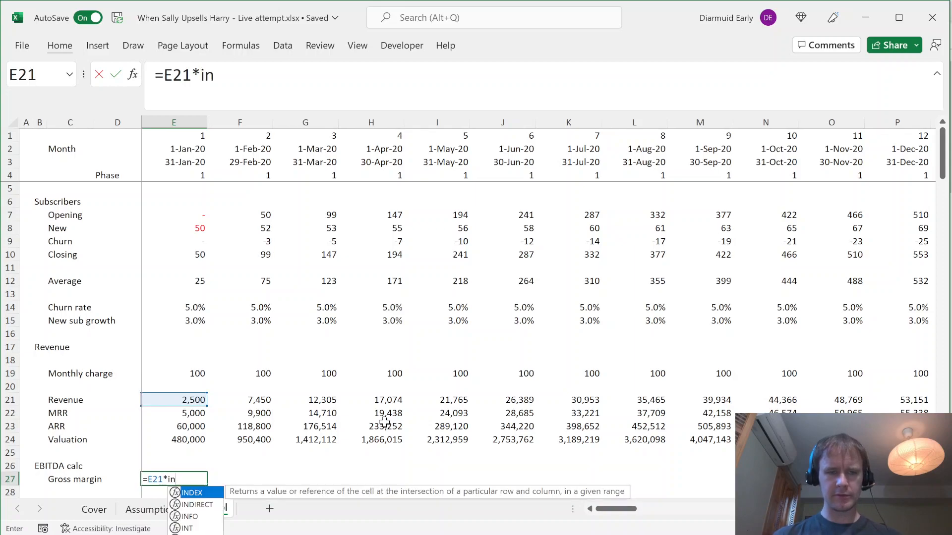
{"action": "key", "text": "Tab"}
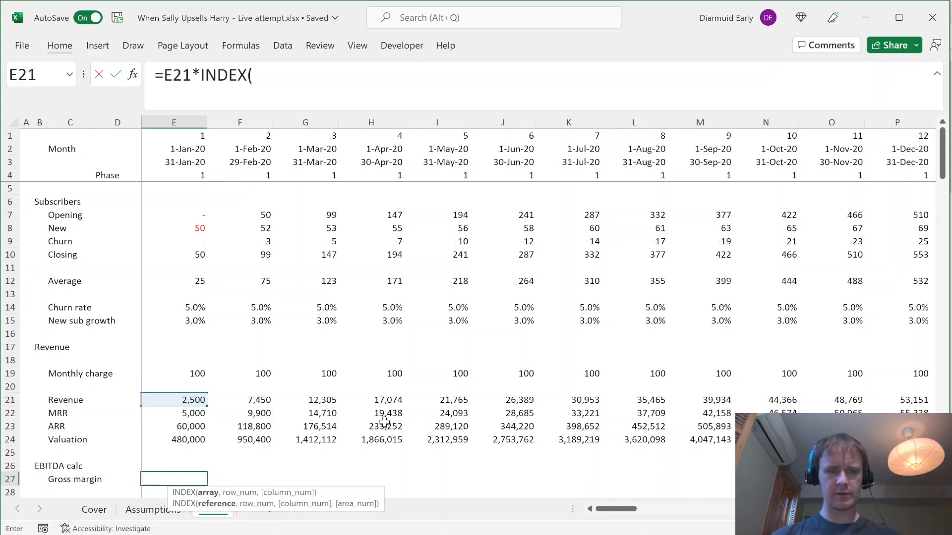
{"action": "type", "text": ","}
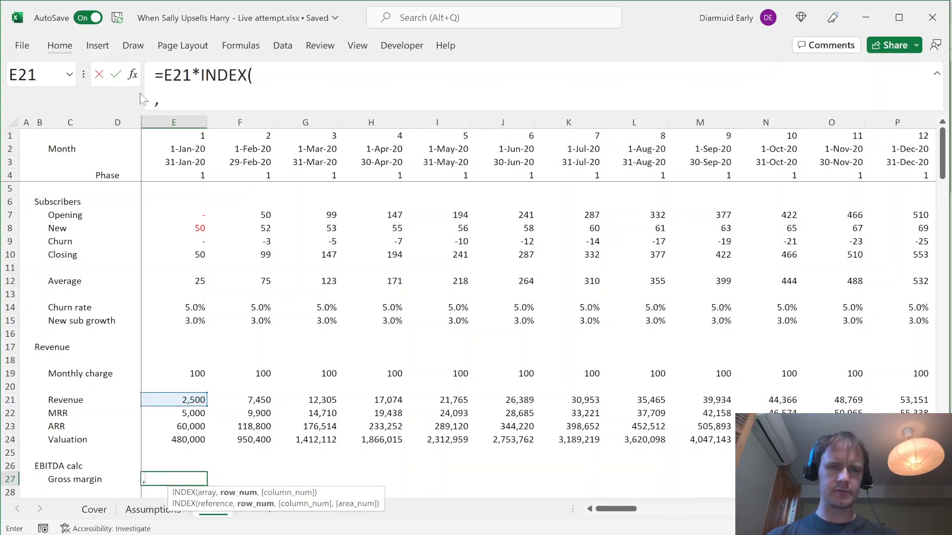
{"action": "left_click", "coordinate": [213, 99]}
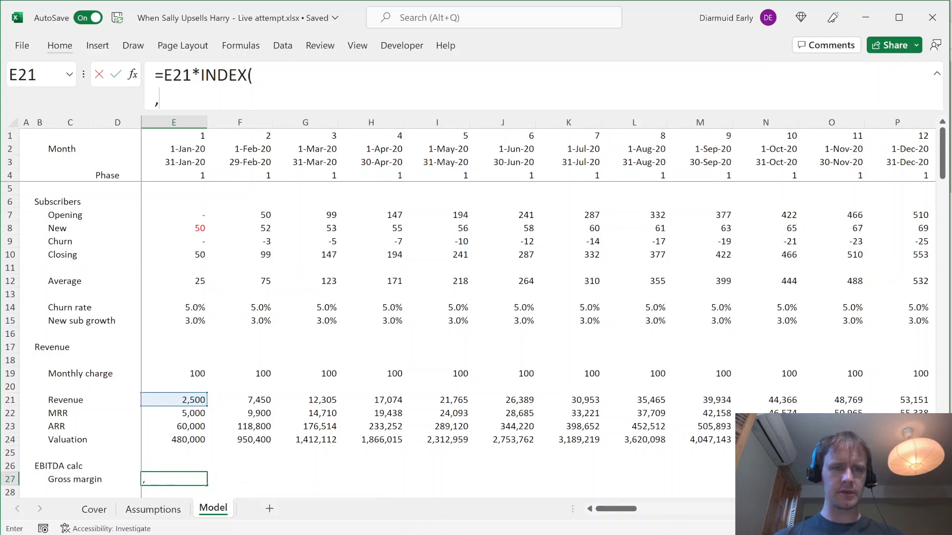
{"action": "type", "text": "$"}
{"action": "key", "text": "BackSpace"}
{"action": "type", "text": "E$4"}
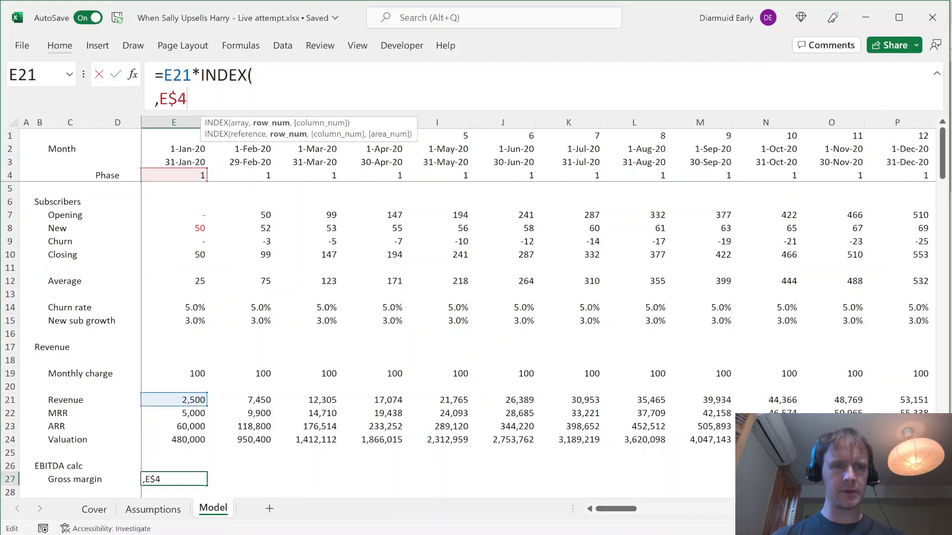
{"action": "type", "text": ")"}
{"action": "key", "text": "Up"}
{"action": "key", "text": "End"}
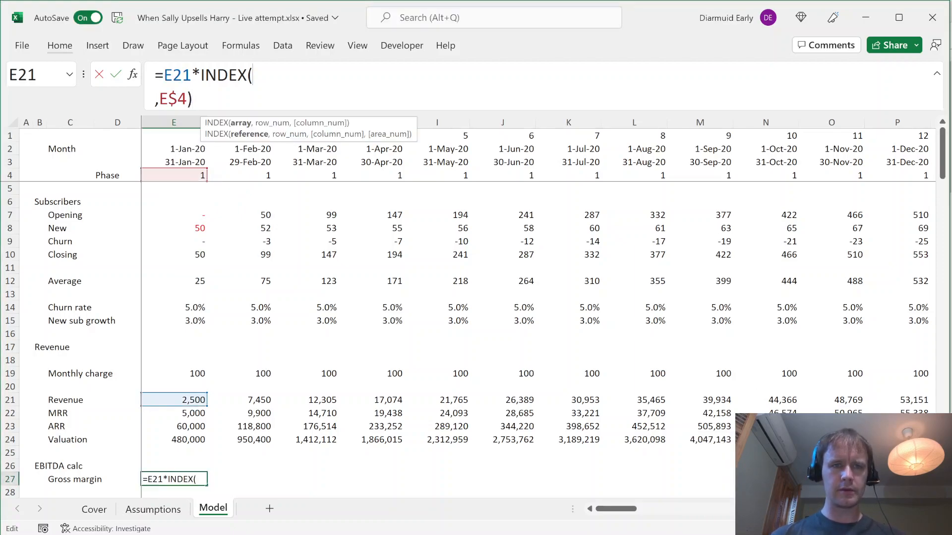
{"action": "key", "text": "ctrl+Page_Up"}
{"action": "left_click", "coordinate": [379, 360]}
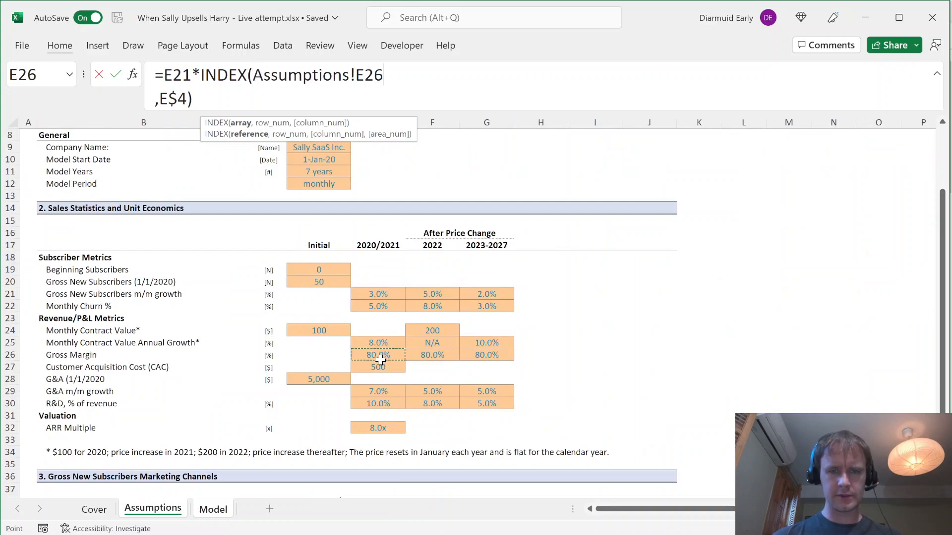
{"action": "key", "text": "shift+Right"}
{"action": "key", "text": "shift+Right"}
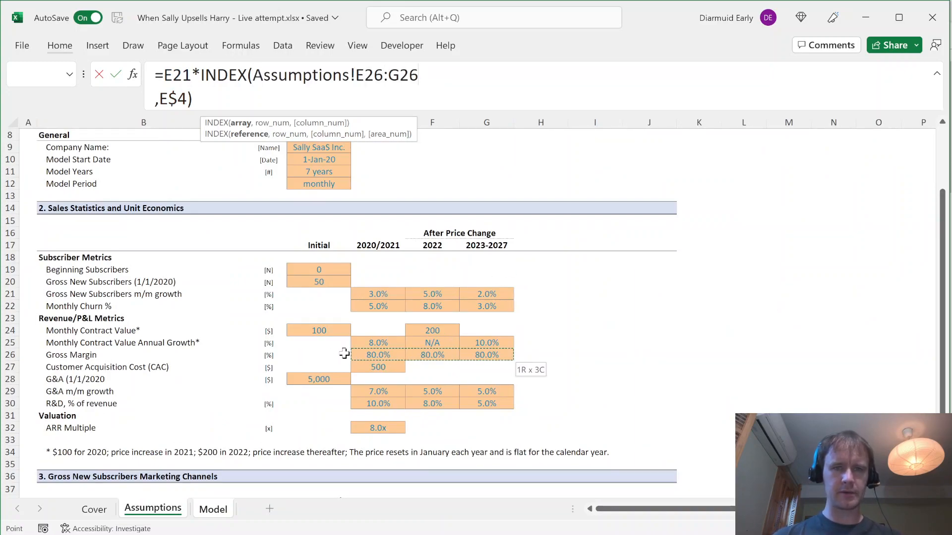
{"action": "key", "text": "F4"}
{"action": "key", "text": "Return"}
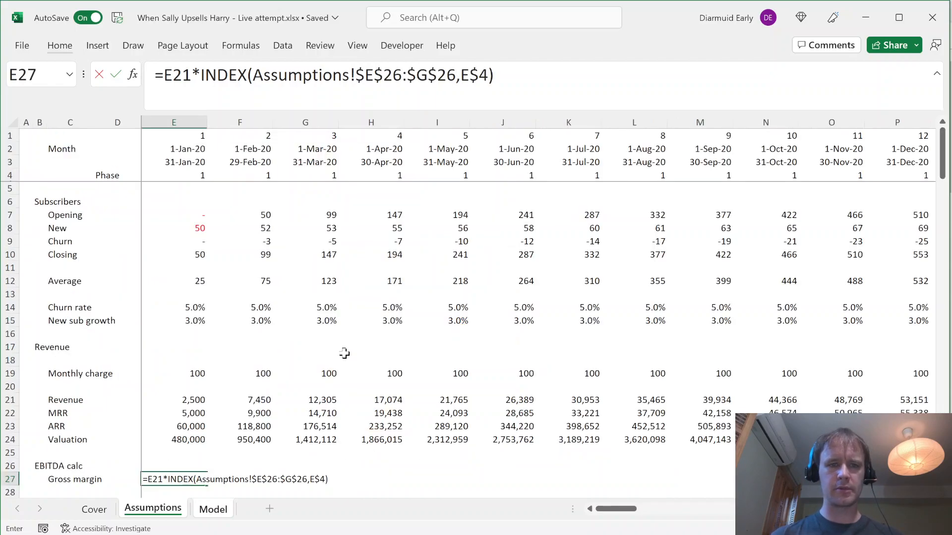
{"action": "key", "text": "ctrl+shift+Right"}
{"action": "key", "text": "ctrl+r"}
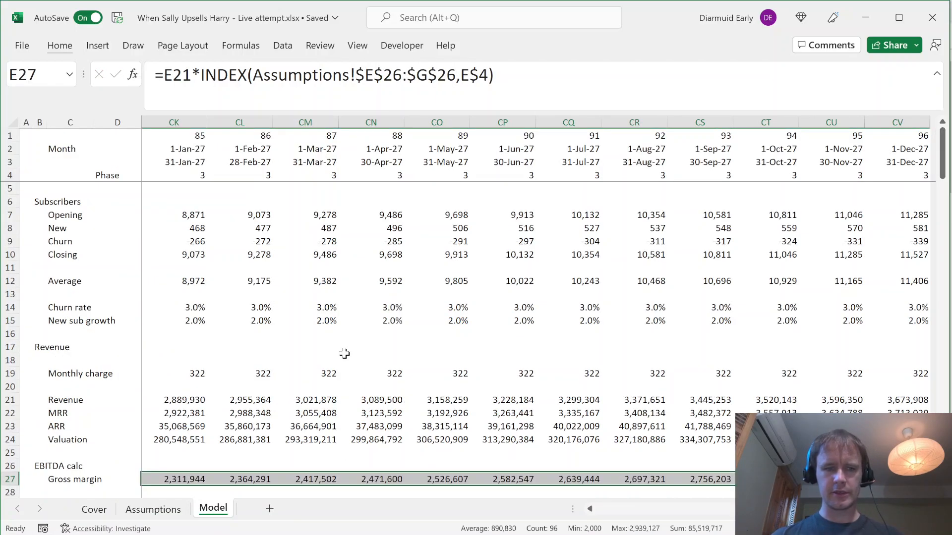
Add the row labels CAC, G&A, R&D and EBITDA in C28:C31, following the cost lines on the Assumptions sheet
{"action": "key", "text": "ctrl+Left"}
{"action": "key", "text": "Down"}
{"action": "key", "text": "Down"}
{"action": "key", "text": "Down"}
{"action": "key", "text": "Up"}
{"action": "key", "text": "Up"}
{"action": "key", "text": "ctrl+Page_Up"}
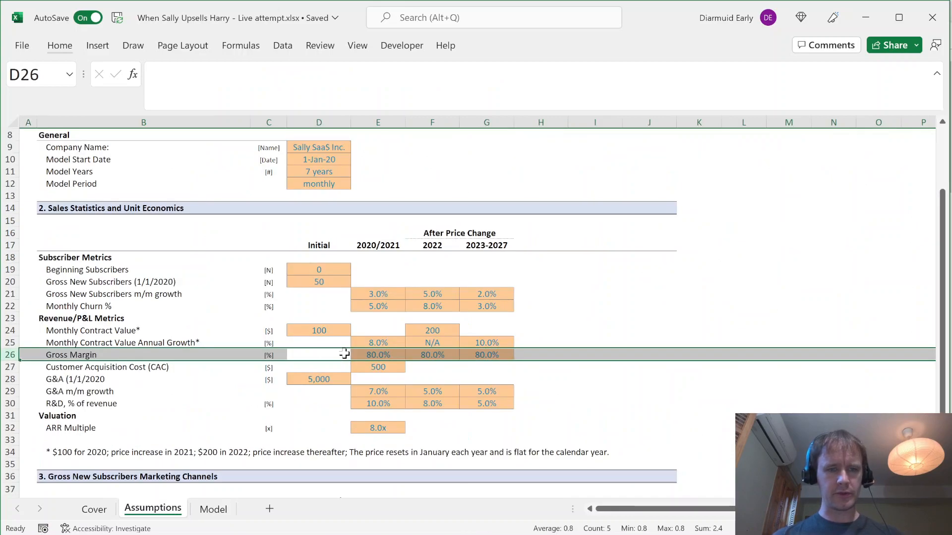
{"action": "key", "text": "Down"}
{"action": "key", "text": "ctrl+Page_Down"}
{"action": "type", "text": "CAC"}
{"action": "key", "text": "Return"}
{"action": "key", "text": "ctrl+Page_Up"}
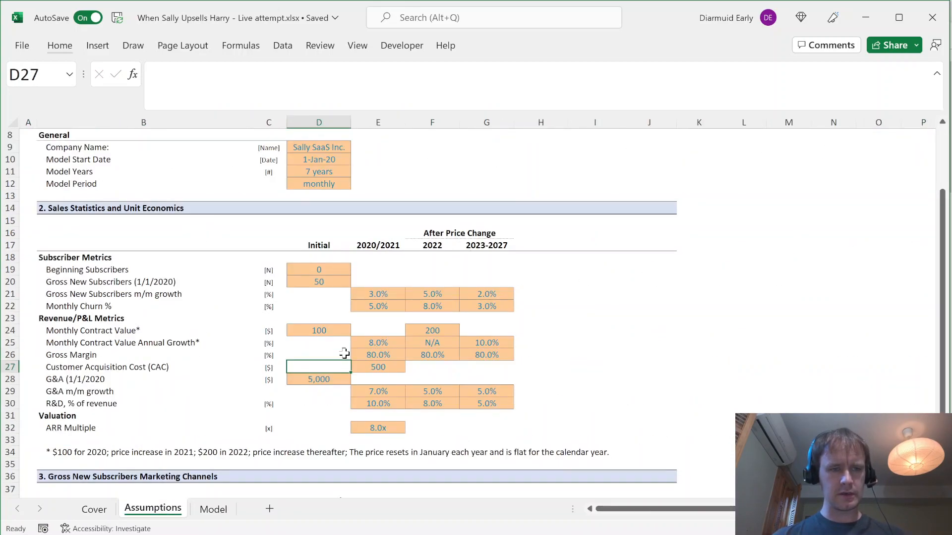
{"action": "key", "text": "ctrl+Page_Down"}
{"action": "type", "text": "G&A"}
{"action": "key", "text": "Return"}
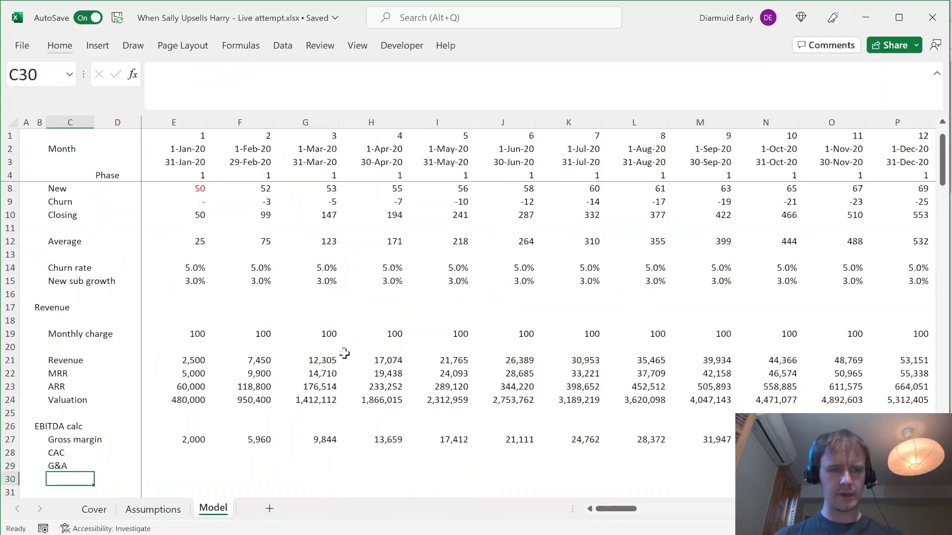
{"action": "type", "text": "R&D"}
{"action": "key", "text": "Return"}
{"action": "type", "text": "EB"}
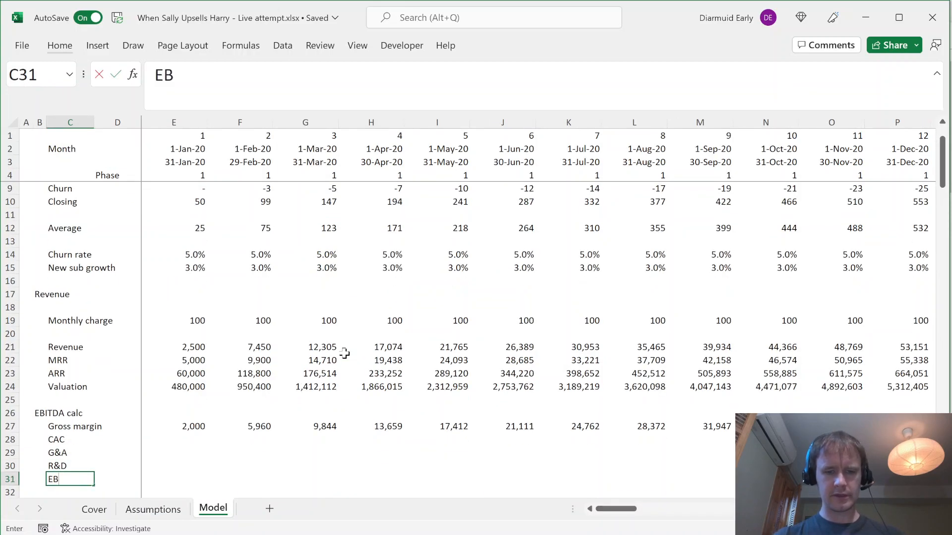
{"action": "type", "text": "ITDA"}
{"action": "key", "text": "Return"}
{"action": "key", "text": "Up"}
{"action": "key", "text": "Right"}
{"action": "key", "text": "Right"}
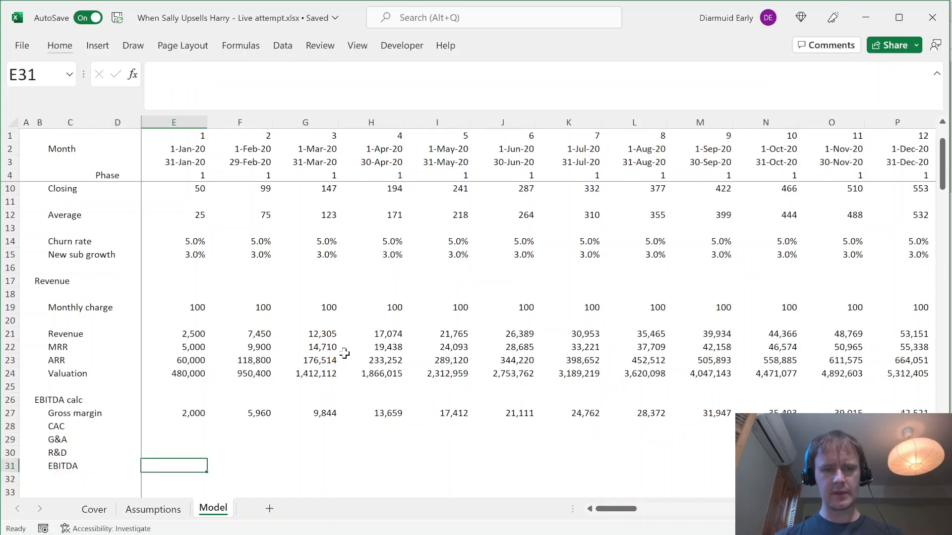
{"action": "key", "text": "Up"}
{"action": "key", "text": "Up"}
{"action": "key", "text": "Up"}
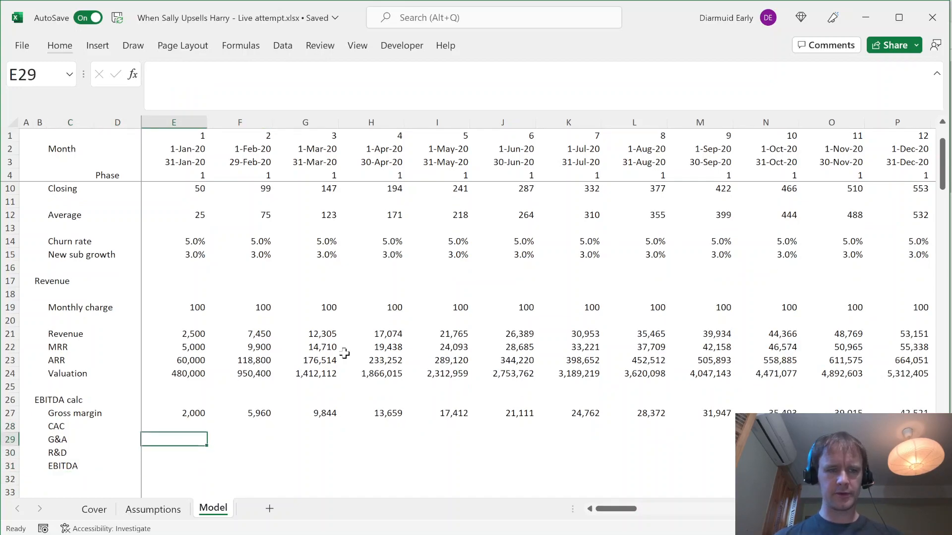
Add the section heading CAC in B33, below the EBITDA calculation block
{"action": "key", "text": "Down"}
{"action": "key", "text": "Down"}
{"action": "key", "text": "Down"}
{"action": "key", "text": "Left"}
{"action": "key", "text": "Left"}
{"action": "key", "text": "Down"}
{"action": "key", "text": "Down"}
{"action": "key", "text": "Down"}
{"action": "key", "text": "Left"}
{"action": "key", "text": "Up"}
{"action": "type", "text": "CA"}
{"action": "key", "text": "Right"}
{"action": "key", "text": "Down"}
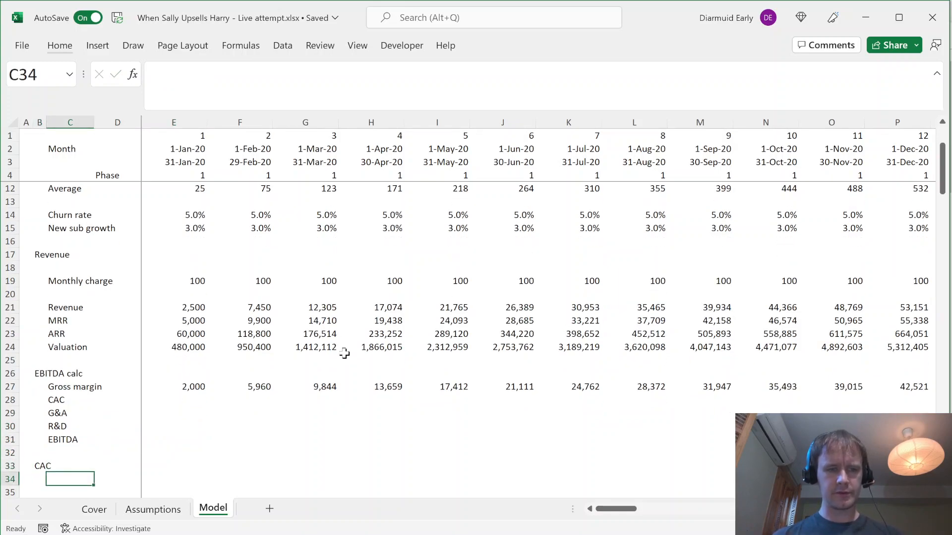
Set the font colour of the CAC row to red for months 1 to 24, E28:AB28
{"action": "key", "text": "ctrl+Page_Up"}
{"action": "key", "text": "ctrl+Page_Down"}
{"action": "key", "text": "Right"}
{"action": "key", "text": "Up"}
{"action": "key", "text": "Up"}
{"action": "key", "text": "Right"}
{"action": "key", "text": "Up"}
{"action": "key", "text": "Up"}
{"action": "key", "text": "Up"}
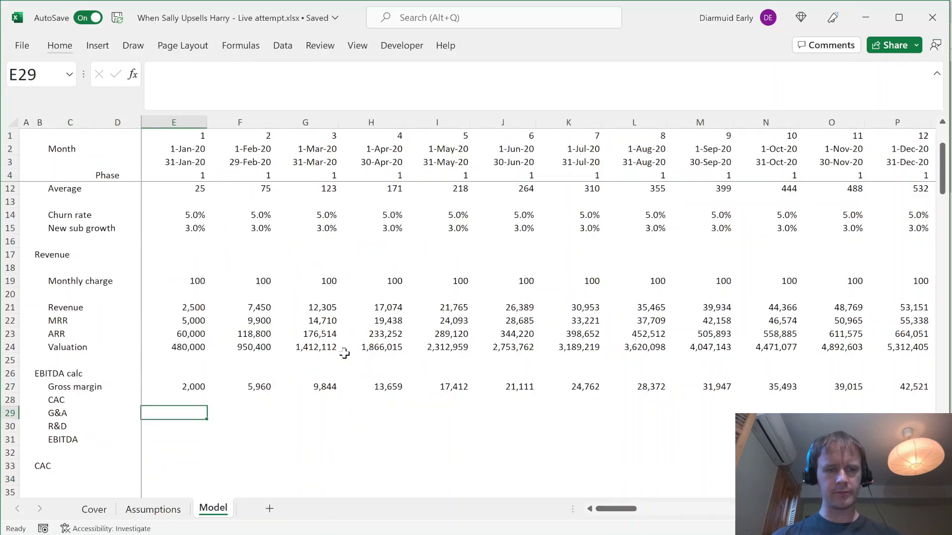
{"action": "key", "text": "Up"}
{"action": "key", "text": "shift+Right"}
{"action": "key", "text": "shift+Right"}
{"action": "key", "text": "shift+Right"}
{"action": "key", "text": "shift+Right"}
{"action": "key", "text": "shift+Right"}
{"action": "key", "text": "shift+Right"}
{"action": "key", "text": "shift+Right"}
{"action": "key", "text": "shift+Right"}
{"action": "key", "text": "shift+Right"}
{"action": "key", "text": "shift+Right"}
{"action": "key", "text": "shift+Right"}
{"action": "key", "text": "shift+Right"}
{"action": "key", "text": "shift+Right"}
{"action": "key", "text": "shift+Right"}
{"action": "key", "text": "shift+Right"}
{"action": "key", "text": "shift+Right"}
{"action": "key", "text": "shift+Right"}
{"action": "key", "text": "shift+Right"}
{"action": "key", "text": "shift+Right"}
{"action": "key", "text": "shift+Right"}
{"action": "key", "text": "shift+Right"}
{"action": "key", "text": "shift+Right"}
{"action": "key", "text": "shift+Right"}
{"action": "key", "text": "shift+Left"}
{"action": "key", "text": "shift+Left"}
{"action": "key", "text": "shift+Left"}
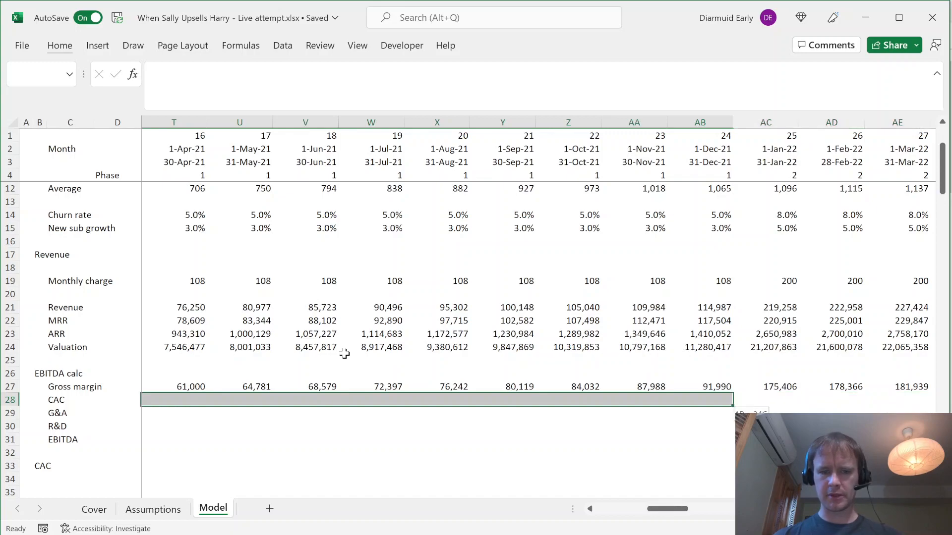
{"action": "key", "text": "alt"}
{"action": "key", "text": "h"}
{"action": "key", "text": "f"}
{"action": "key", "text": "c"}
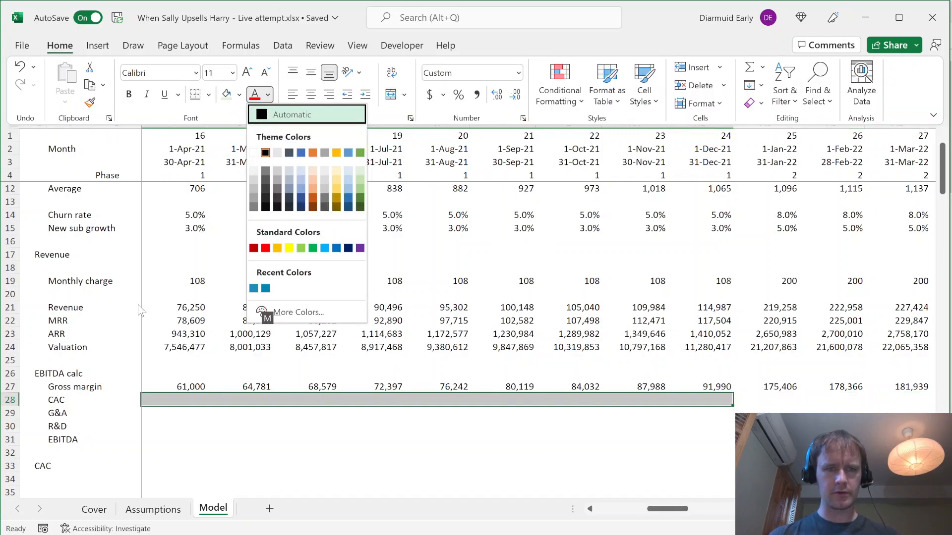
{"action": "left_click", "coordinate": [265, 248]}
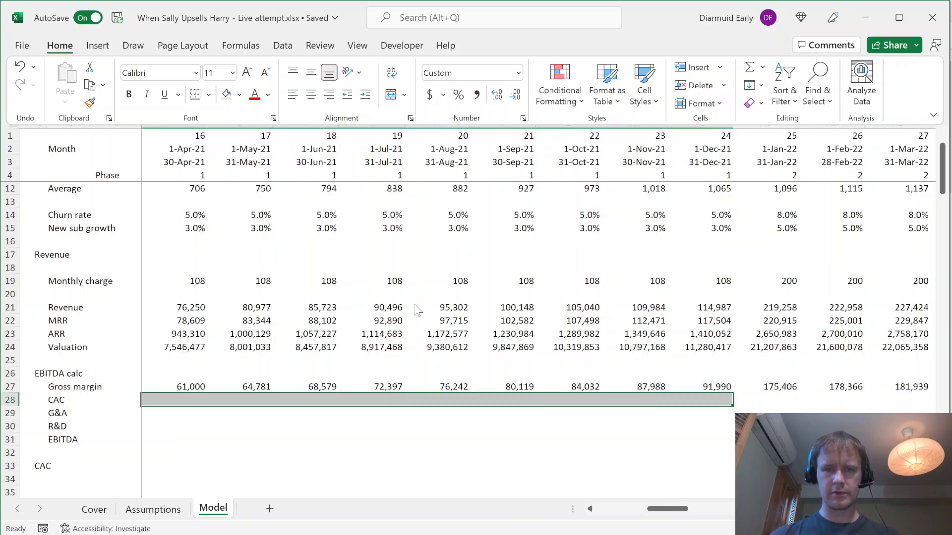
Calculate CAC as new subscribers times the acquisition cost with =E8*Assumptions!$E$27 and fill it across E28:AB28
{"action": "type", "text": "="}
{"action": "key", "text": "Up"}
{"action": "key", "text": "Up"}
{"action": "key", "text": "Up"}
{"action": "key", "text": "Up"}
{"action": "key", "text": "Up"}
{"action": "key", "text": "Up"}
{"action": "key", "text": "Up"}
{"action": "key", "text": "Up"}
{"action": "key", "text": "Up"}
{"action": "key", "text": "Up"}
{"action": "key", "text": "Up"}
{"action": "key", "text": "Up"}
{"action": "key", "text": "Up"}
{"action": "key", "text": "Up"}
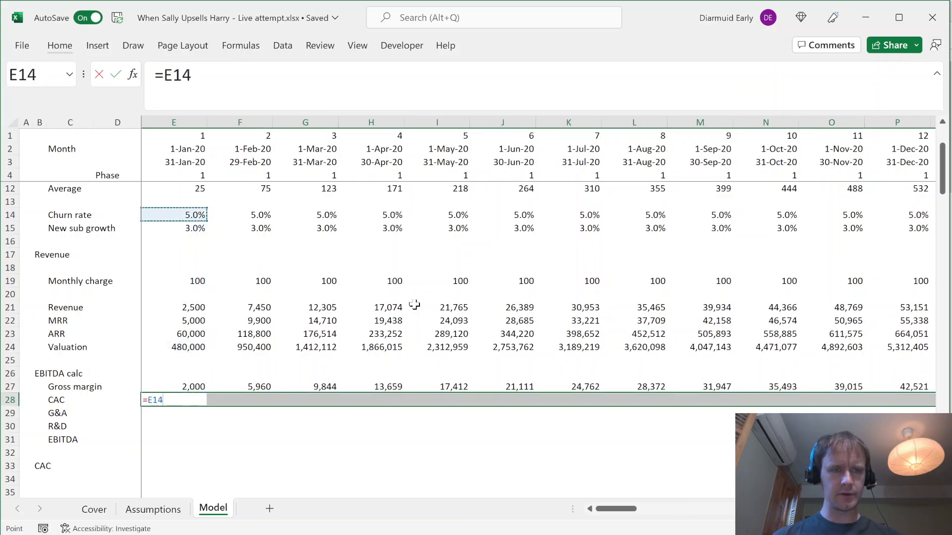
{"action": "key", "text": "Up"}
{"action": "key", "text": "Up"}
{"action": "key", "text": "Up"}
{"action": "key", "text": "Up"}
{"action": "key", "text": "Up"}
{"action": "key", "text": "Up"}
{"action": "key", "text": "Up"}
{"action": "key", "text": "Up"}
{"action": "key", "text": "Down"}
{"action": "key", "text": "Down"}
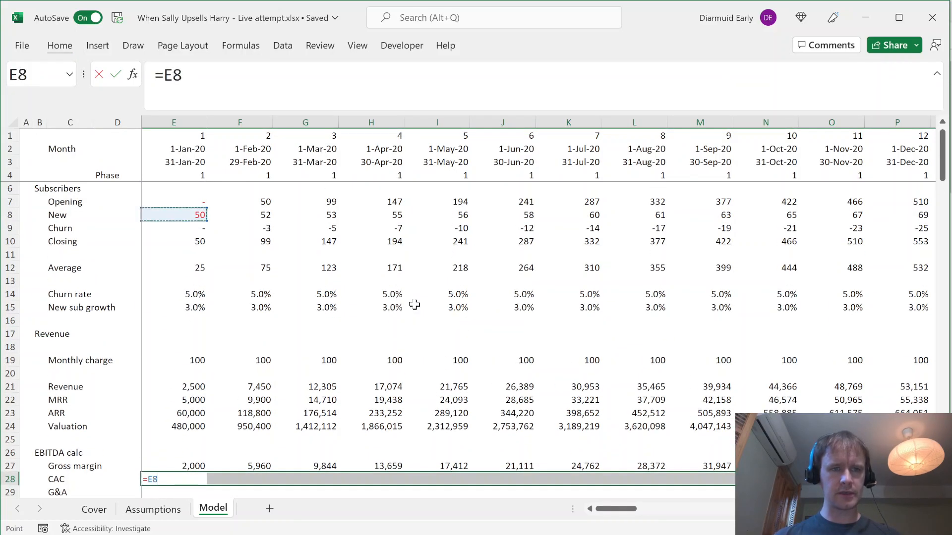
{"action": "type", "text": "*"}
{"action": "key", "text": "ctrl+Page_Up"}
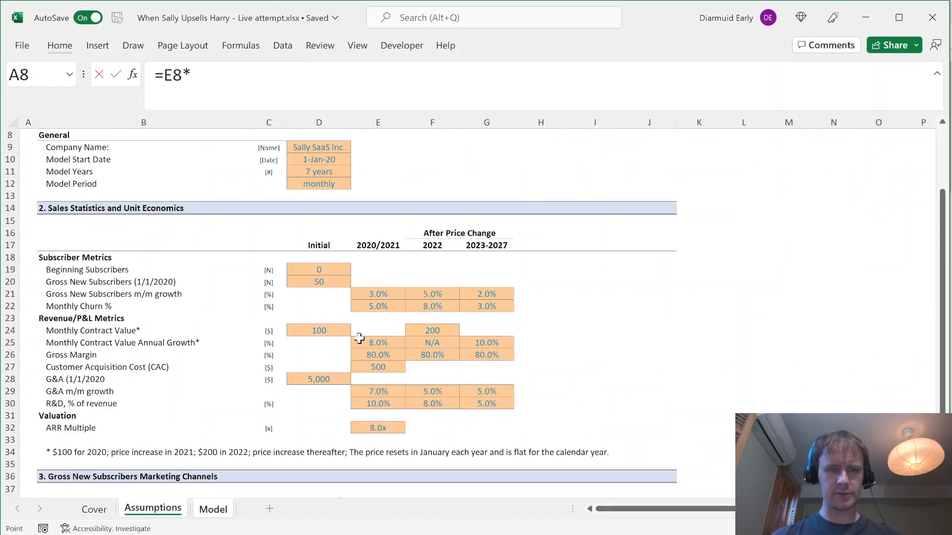
{"action": "left_click", "coordinate": [380, 368]}
{"action": "key", "text": "F4"}
{"action": "key", "text": "ctrl+Return"}
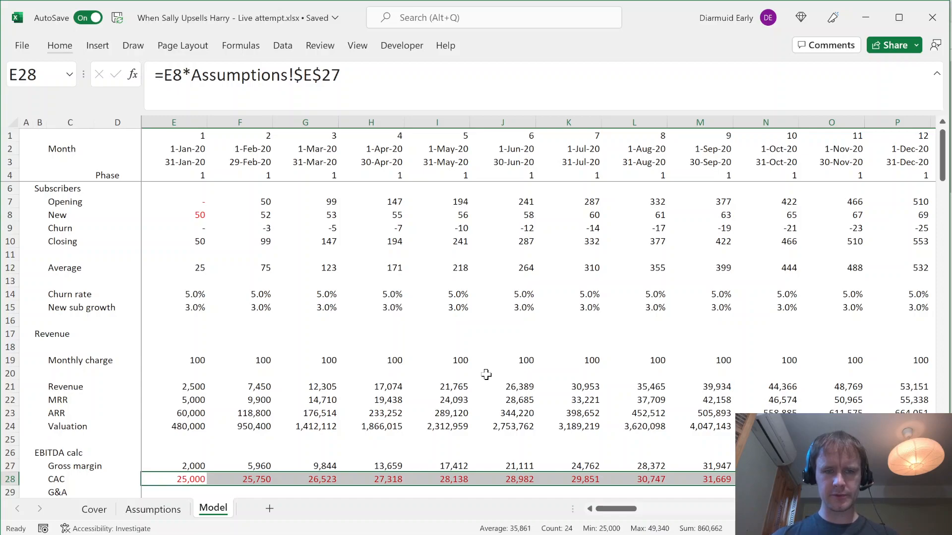
Check the end of the CAC row around the change from phase 1 to phase 2
{"action": "key", "text": "ctrl+Right"}
{"action": "key", "text": "Left"}
{"action": "key", "text": "Down"}
{"action": "key", "text": "Down"}
{"action": "key", "text": "Down"}
{"action": "key", "text": "Down"}
{"action": "key", "text": "Down"}
{"action": "key", "text": "Down"}
{"action": "key", "text": "Down"}
{"action": "key", "text": "Down"}
{"action": "key", "text": "Down"}
{"action": "key", "text": "Down"}
{"action": "key", "text": "Down"}
{"action": "key", "text": "Down"}
{"action": "key", "text": "Down"}
{"action": "key", "text": "Down"}
{"action": "key", "text": "Down"}
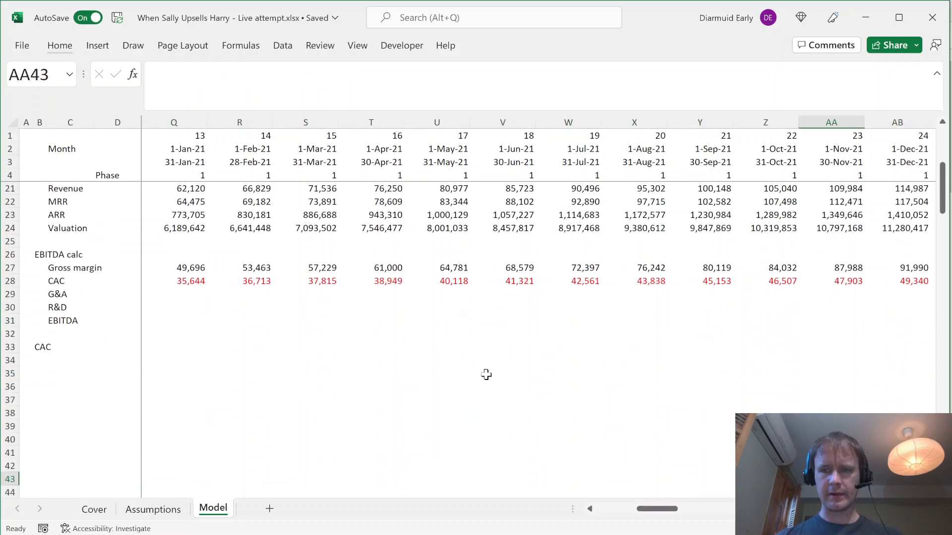
{"action": "key", "text": "Right"}
{"action": "key", "text": "Right"}
{"action": "key", "text": "Right"}
{"action": "key", "text": "Right"}
{"action": "key", "text": "Right"}
{"action": "key", "text": "Right"}
{"action": "key", "text": "Right"}
{"action": "key", "text": "Left"}
Examine the maximum adds per month and channel CAC in the marketing channels table on the Assumptions sheet
{"action": "key", "text": "ctrl+Page_Up"}
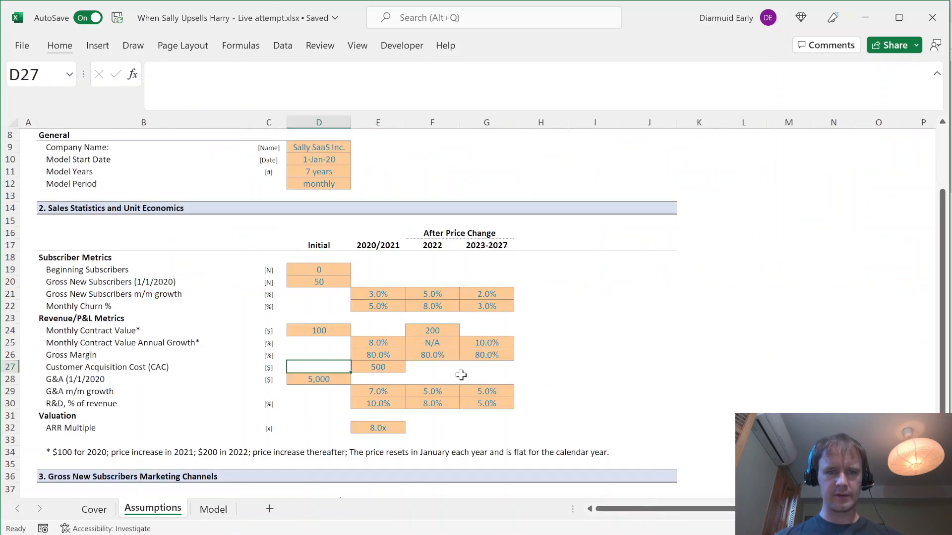
{"action": "scroll", "coordinate": [473, 410], "scroll_direction": "down", "scroll_amount": 4}
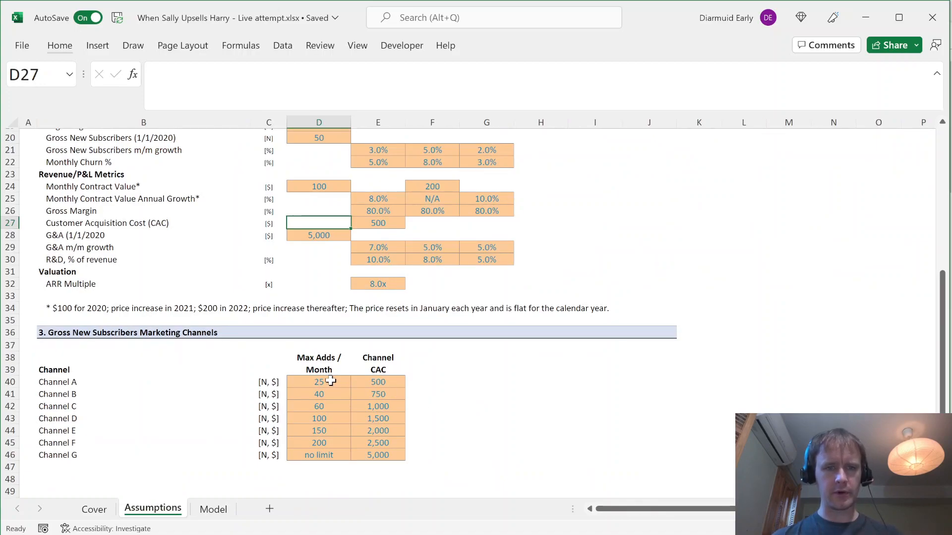
{"action": "left_click", "coordinate": [331, 381]}
{"action": "key", "text": "shift+space"}
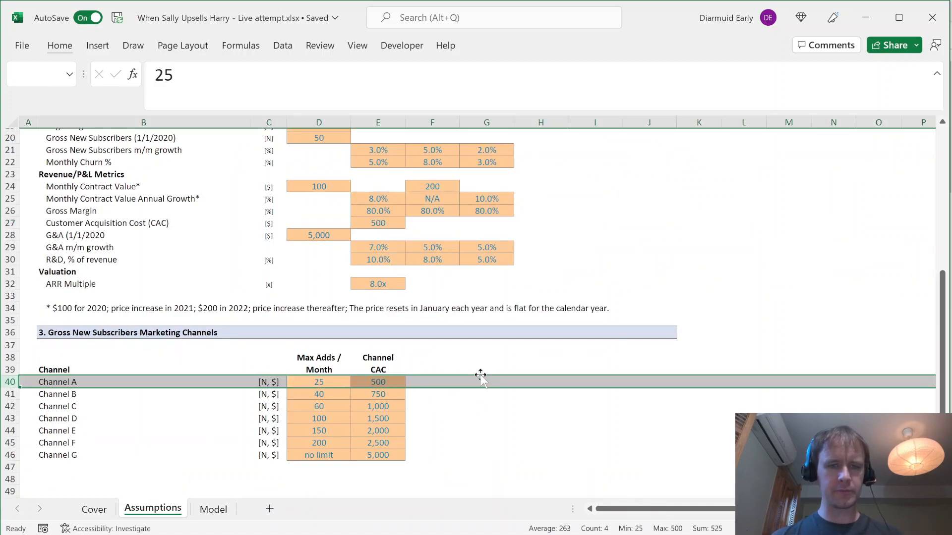
{"action": "key", "text": "Left"}
{"action": "key", "text": "Right"}
{"action": "key", "text": "Right"}
{"action": "key", "text": "Down"}
{"action": "key", "text": "Left"}
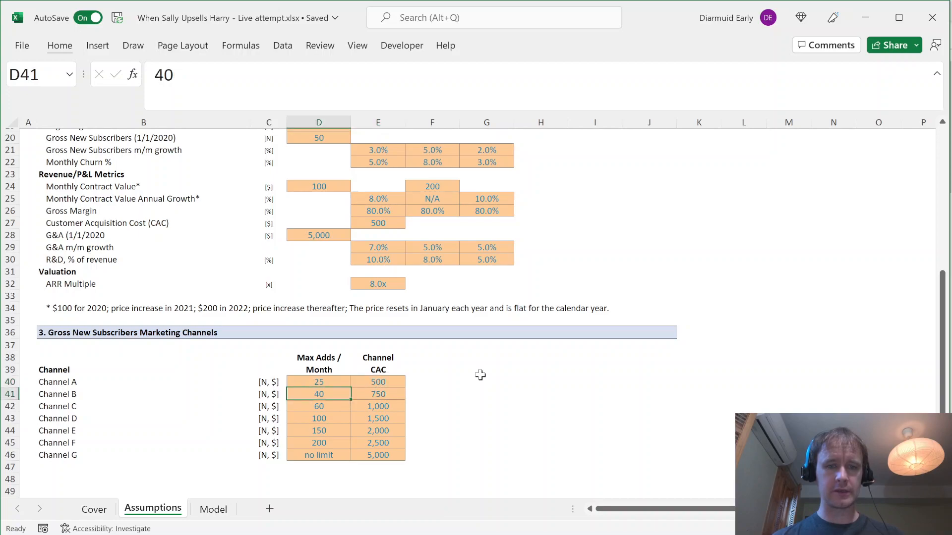
{"action": "key", "text": "Right"}
{"action": "key", "text": "Down"}
{"action": "key", "text": "Left"}
{"action": "key", "text": "Right"}
{"action": "key", "text": "Down"}
{"action": "key", "text": "Left"}
{"action": "key", "text": "Up"}
{"action": "key", "text": "Up"}
{"action": "key", "text": "Up"}
List the marketing channel names in the Model's CAC section from C35 down with =Assumptions!B40:B46
{"action": "key", "text": "Left"}
{"action": "key", "text": "Left"}
{"action": "key", "text": "ctrl+shift+Down"}
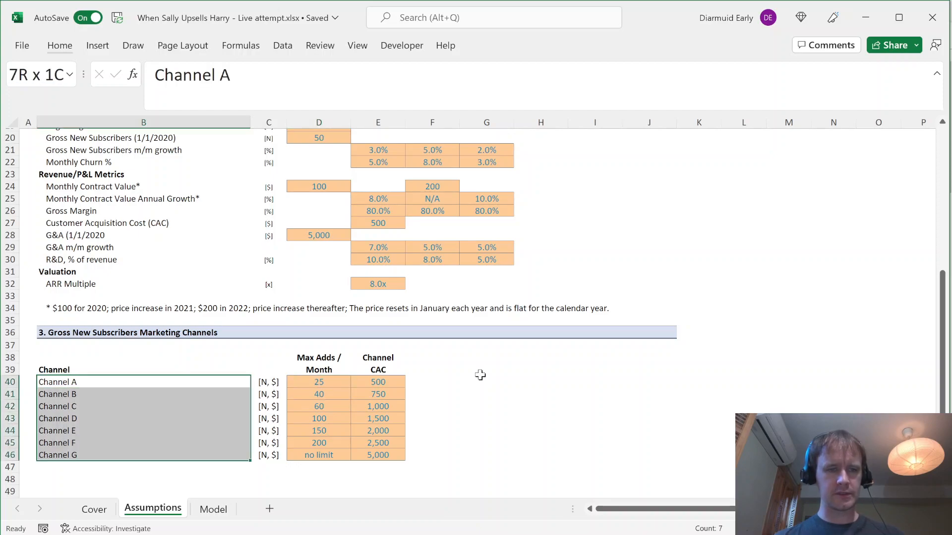
{"action": "key", "text": "ctrl+c"}
{"action": "key", "text": "ctrl+Page_Down"}
{"action": "key", "text": "Down"}
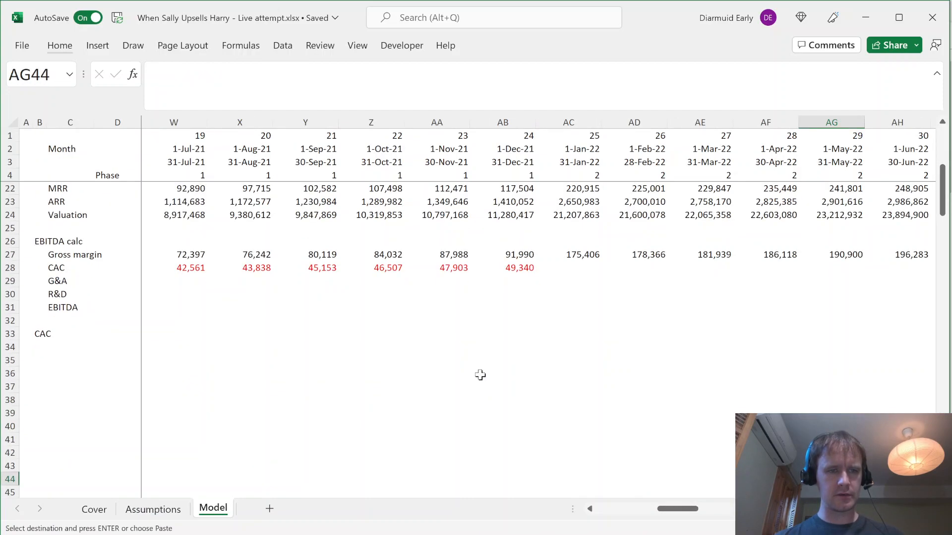
{"action": "left_click", "coordinate": [60, 334]}
{"action": "key", "text": "Left"}
{"action": "key", "text": "Down"}
{"action": "key", "text": "Up"}
{"action": "key", "text": "Down"}
{"action": "key", "text": "Down"}
{"action": "type", "text": "="}
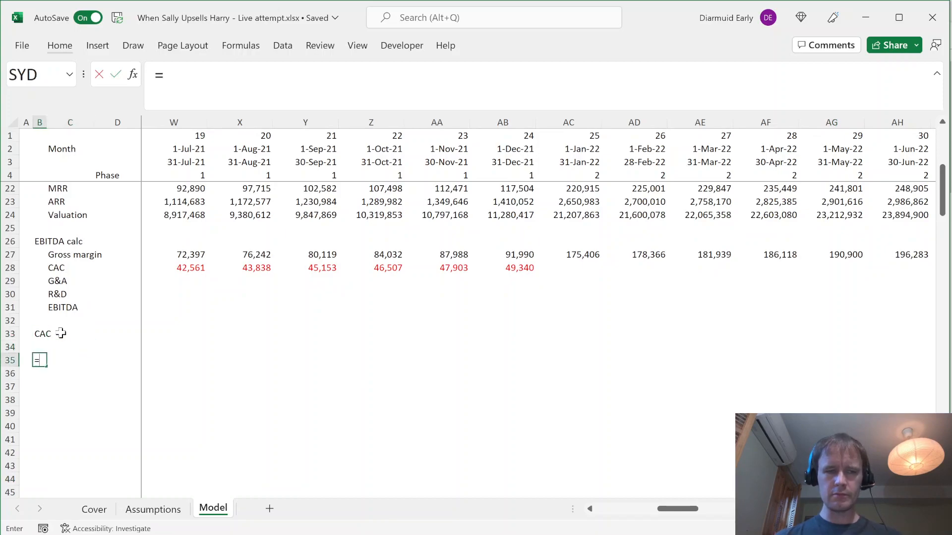
{"action": "key", "text": "ctrl+Page_Up"}
{"action": "left_click", "coordinate": [49, 382]}
{"action": "key", "text": "ctrl+shift+Down"}
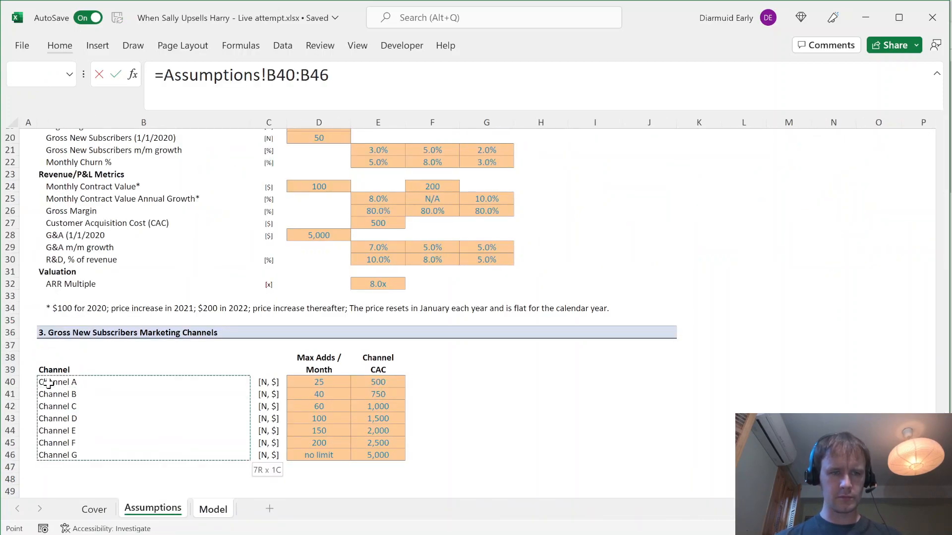
{"action": "key", "text": "Return"}
{"action": "key", "text": "Right"}
{"action": "key", "text": "ctrl+v"}
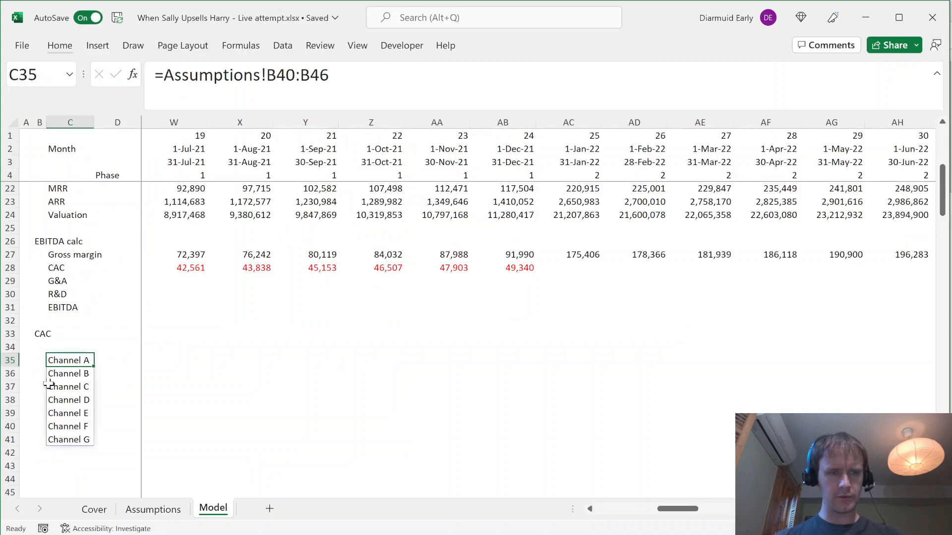
Insert a blank column E before the first month column on the Model sheet
{"action": "key", "text": "Right"}
{"action": "key", "text": "Right"}
{"action": "key", "text": "Left"}
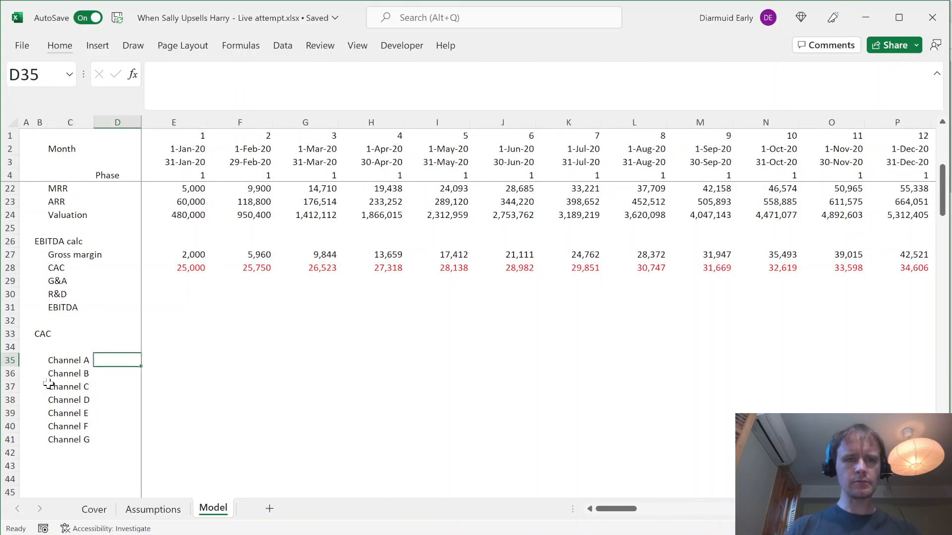
{"action": "key", "text": "Right"}
{"action": "key", "text": "alt+h"}
{"action": "key", "text": "i"}
{"action": "key", "text": "c"}
{"action": "key", "text": "Left"}
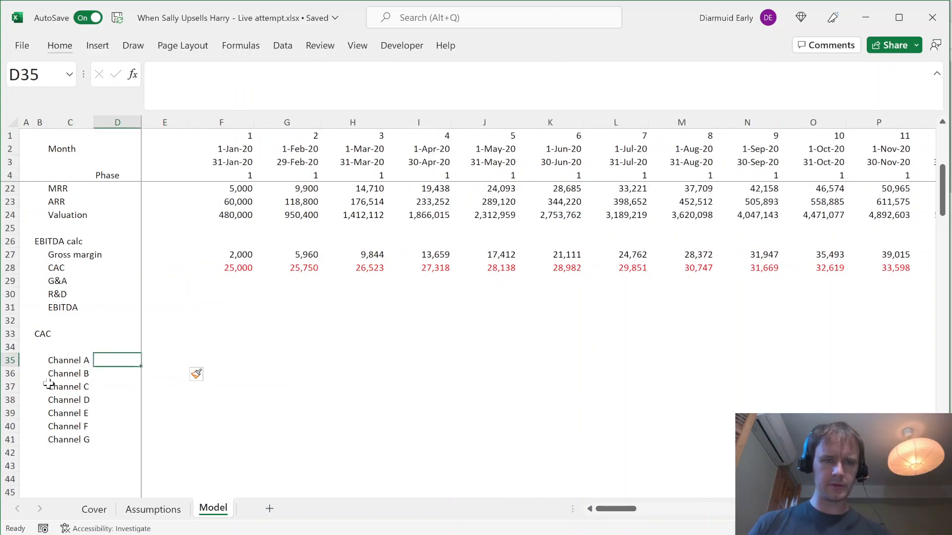
Pull each channel's maximum monthly adds and CAC into the Model from D35 with =Assumptions!D40:E46
{"action": "key", "text": "ctrl+Page_Up"}
{"action": "key", "text": "ctrl+Right"}
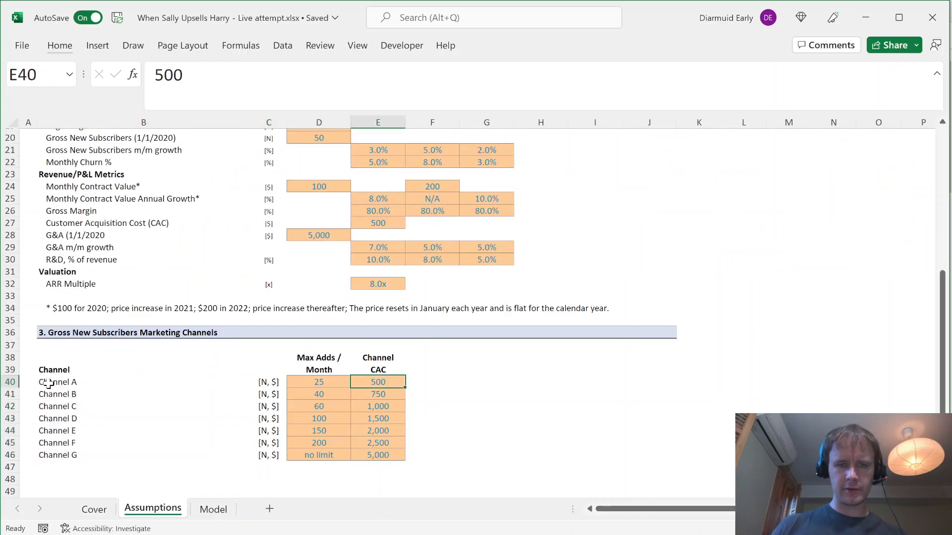
{"action": "key", "text": "Left"}
{"action": "key", "text": "ctrl+Page_Down"}
{"action": "type", "text": "="}
{"action": "key", "text": "ctrl+Page_Up"}
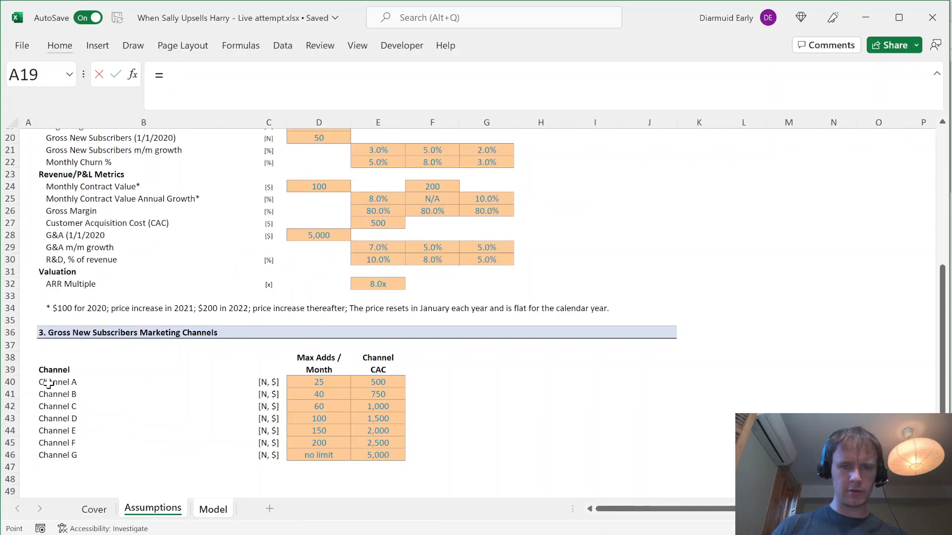
{"action": "left_click", "coordinate": [319, 381]}
{"action": "key", "text": "ctrl+shift+Down"}
{"action": "key", "text": "shift+Right"}
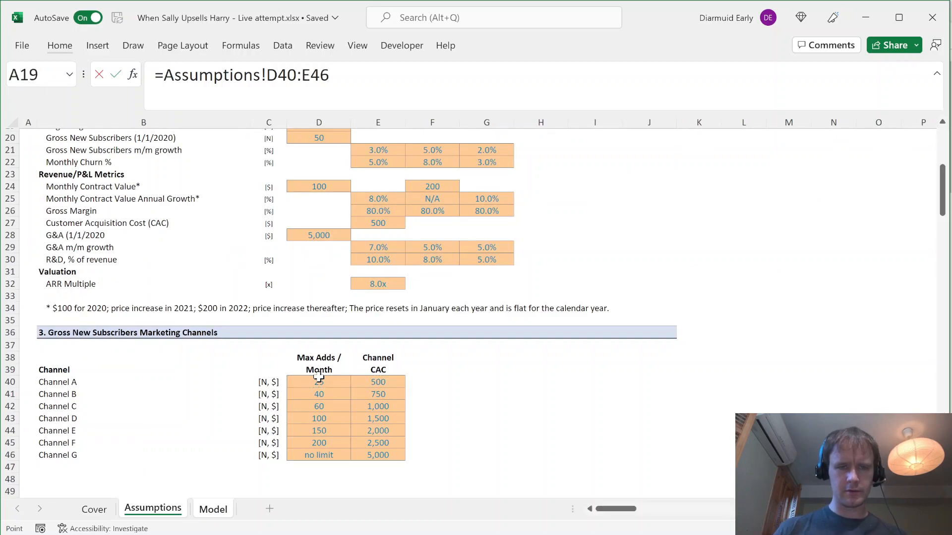
{"action": "key", "text": "Return"}
{"action": "key", "text": "Up"}
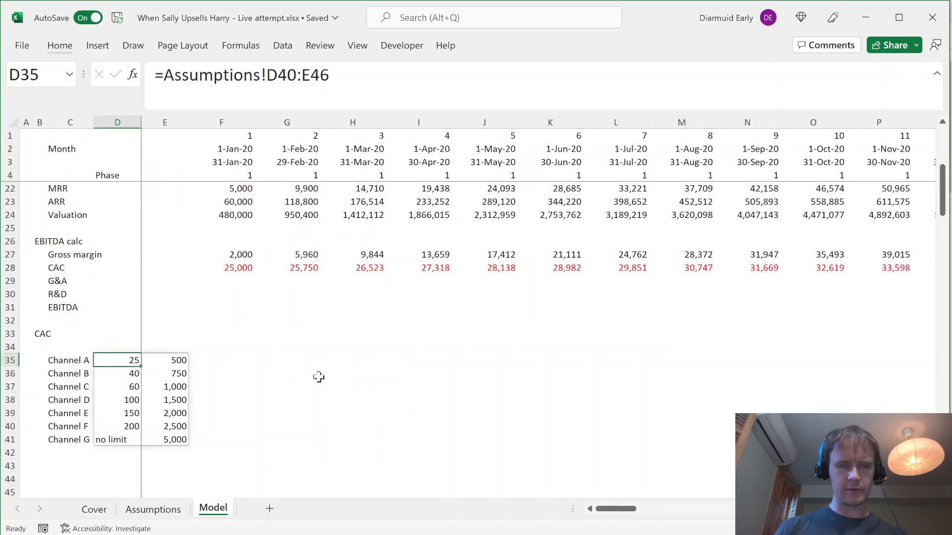
Replace Channel G's "no limit" in D46 on the Assumptions sheet with =10^9, converted to a fixed value
{"action": "key", "text": "ctrl+Page_Up"}
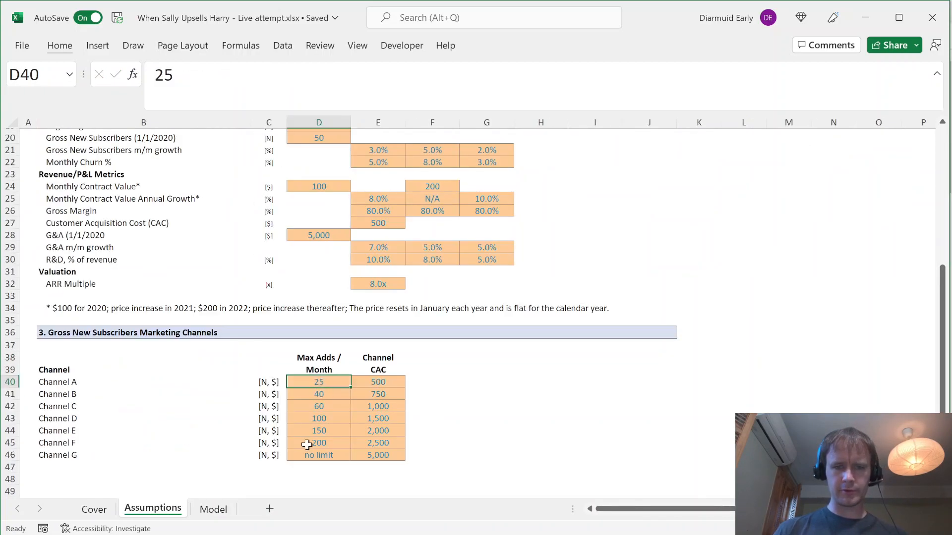
{"action": "left_click", "coordinate": [319, 455]}
{"action": "type", "text": "=10"}
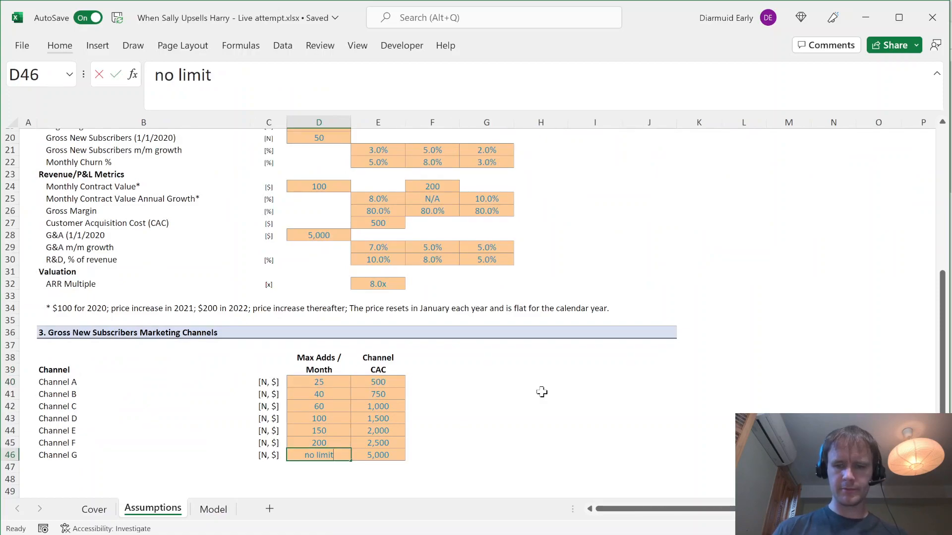
{"action": "type", "text": "^9"}
{"action": "key", "text": "ctrl+Return"}
{"action": "key", "text": "ctrl+c"}
{"action": "key", "text": "ctrl+shift+v"}
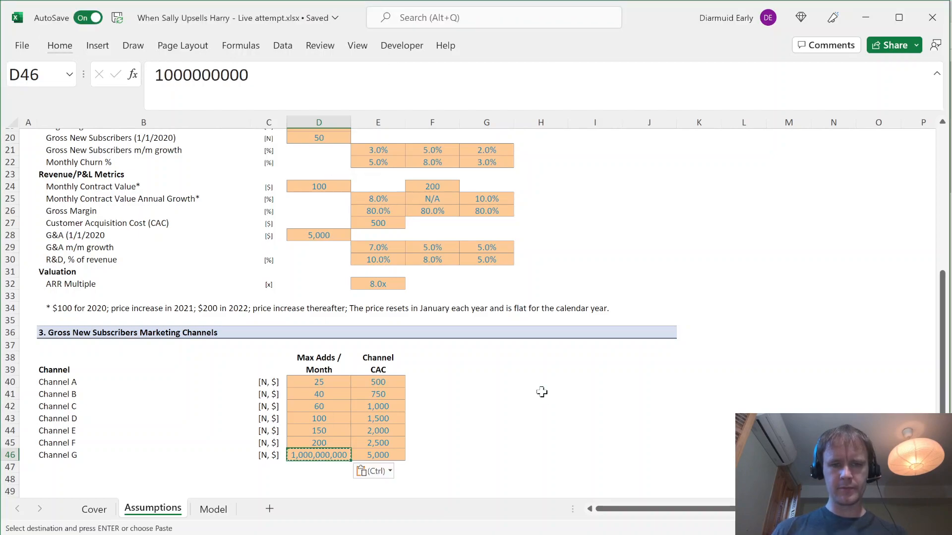
Autofit column D on the Model sheet to the width of Channel G's maximum adds
{"action": "key", "text": "ctrl+Page_Down"}
{"action": "key", "text": "Down"}
{"action": "key", "text": "ctrl+Down"}
{"action": "key", "text": "alt+h"}
{"action": "key", "text": "o"}
{"action": "key", "text": "i"}
Colour the font of the linked channel limits and CAC values in D35:E41 grey
{"action": "key", "text": "ctrl+Up"}
{"action": "key", "text": "Right"}
{"action": "key", "text": "Left"}
{"action": "key", "text": "ctrl+a"}
{"action": "key", "text": "alt+h"}
{"action": "key", "text": "f"}
{"action": "key", "text": "c"}
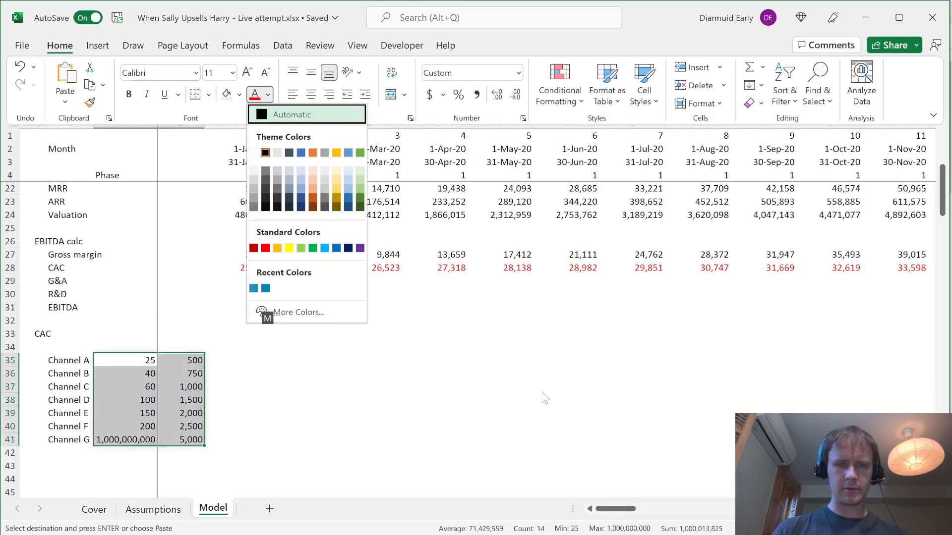
{"action": "left_click", "coordinate": [256, 208]}
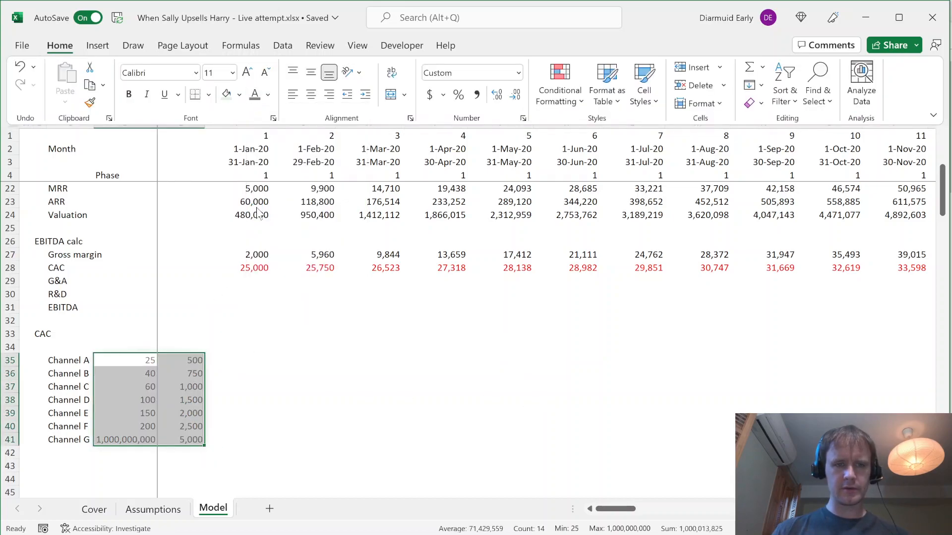
{"action": "left_click", "coordinate": [227, 363]}
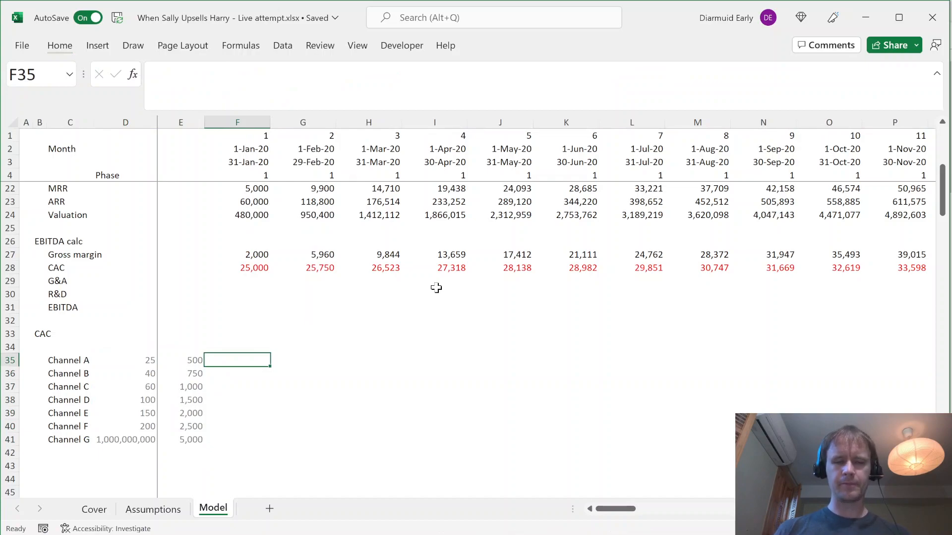
Retitle the CAC section heading in B33 as "New customers by acq channel"
{"action": "key", "text": "Up"}
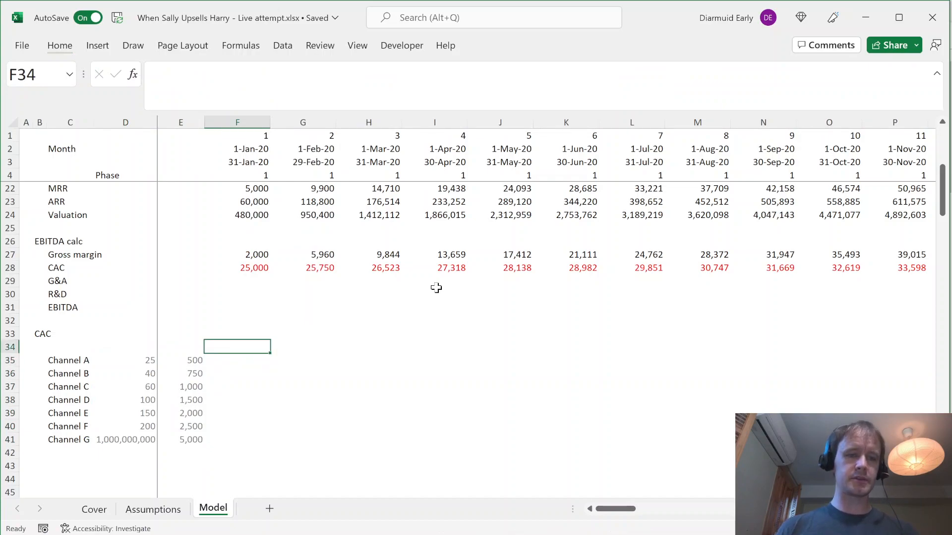
{"action": "key", "text": "Left"}
{"action": "key", "text": "Left"}
{"action": "key", "text": "Left"}
{"action": "key", "text": "Up"}
{"action": "key", "text": "Left"}
{"action": "type", "text": "Customer"}
{"action": "key", "text": "Escape"}
{"action": "type", "text": "New custome"}
{"action": "key", "text": "BackSpace"}
{"action": "type", "text": "mers by acq channel"}
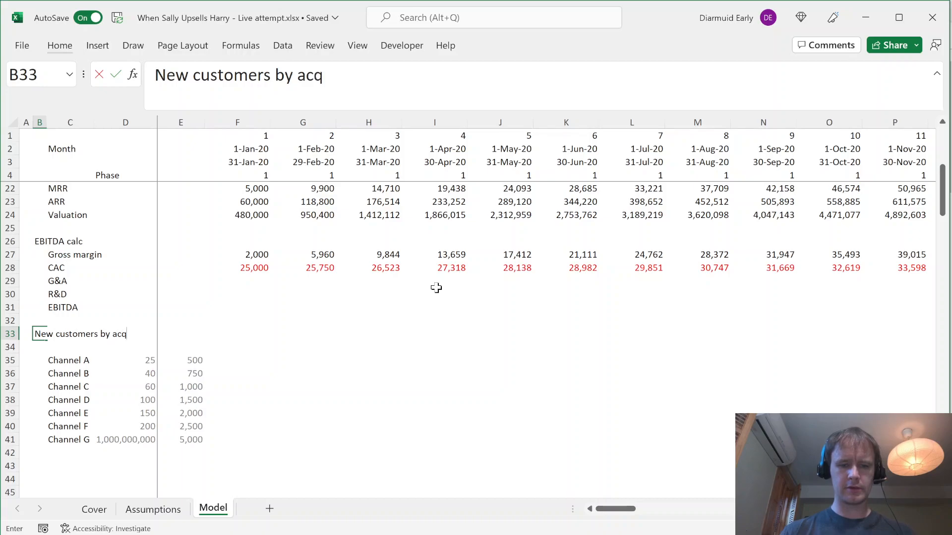
{"action": "key", "text": "Return"}
Examine the first phase 2 month's column on the Model sheet, from the channel rows up to the new subscribers row
{"action": "key", "text": "Down"}
{"action": "key", "text": "Right"}
{"action": "key", "text": "Right"}
{"action": "key", "text": "Right"}
{"action": "key", "text": "Right"}
{"action": "key", "text": "Right"}
{"action": "key", "text": "Right"}
{"action": "key", "text": "Right"}
{"action": "key", "text": "Right"}
{"action": "key", "text": "Right"}
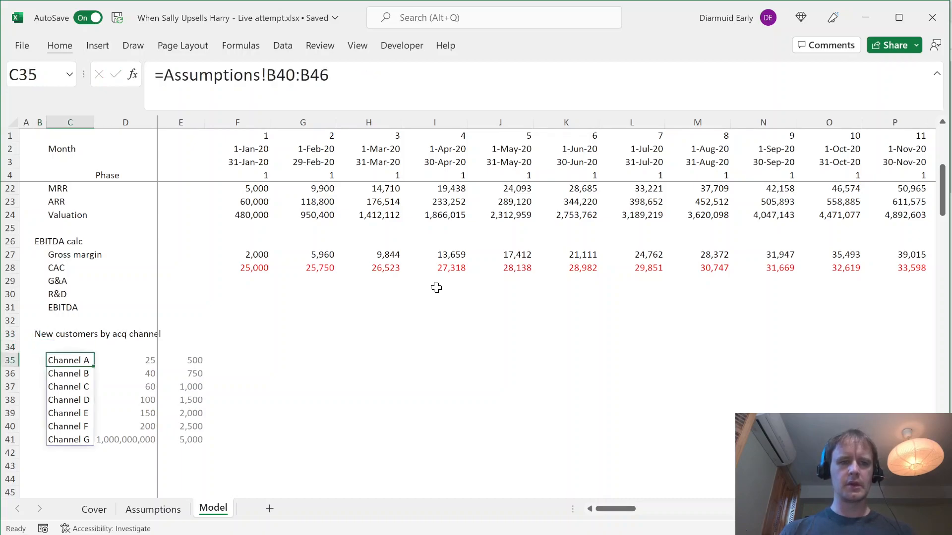
{"action": "key", "text": "Right"}
{"action": "key", "text": "Right"}
{"action": "key", "text": "Right"}
{"action": "key", "text": "Right"}
{"action": "key", "text": "Right"}
{"action": "key", "text": "Right"}
{"action": "key", "text": "Right"}
{"action": "key", "text": "Right"}
{"action": "key", "text": "Right"}
{"action": "key", "text": "Right"}
{"action": "key", "text": "Right"}
{"action": "key", "text": "Right"}
{"action": "key", "text": "Right"}
{"action": "key", "text": "Right"}
{"action": "key", "text": "Right"}
{"action": "key", "text": "Right"}
{"action": "key", "text": "Right"}
{"action": "key", "text": "Right"}
{"action": "key", "text": "Right"}
{"action": "key", "text": "Right"}
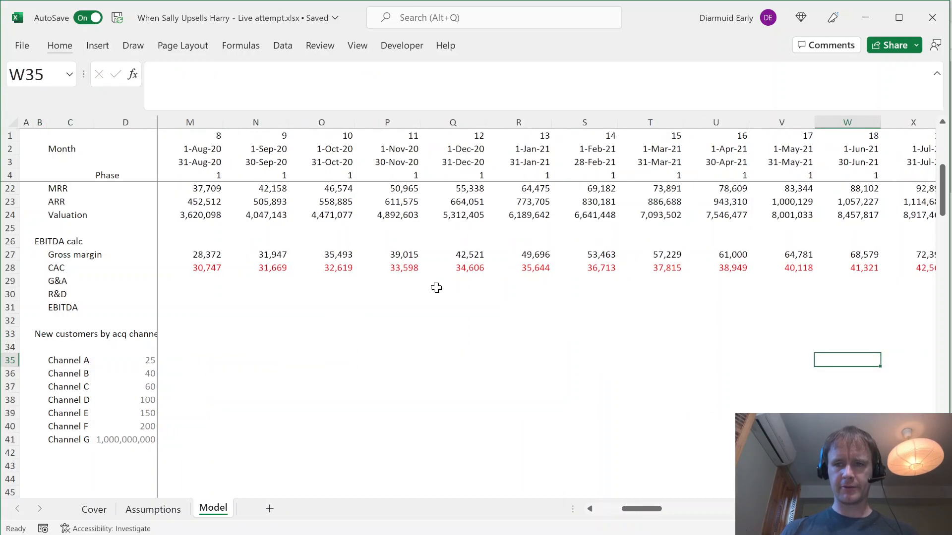
{"action": "key", "text": "Left"}
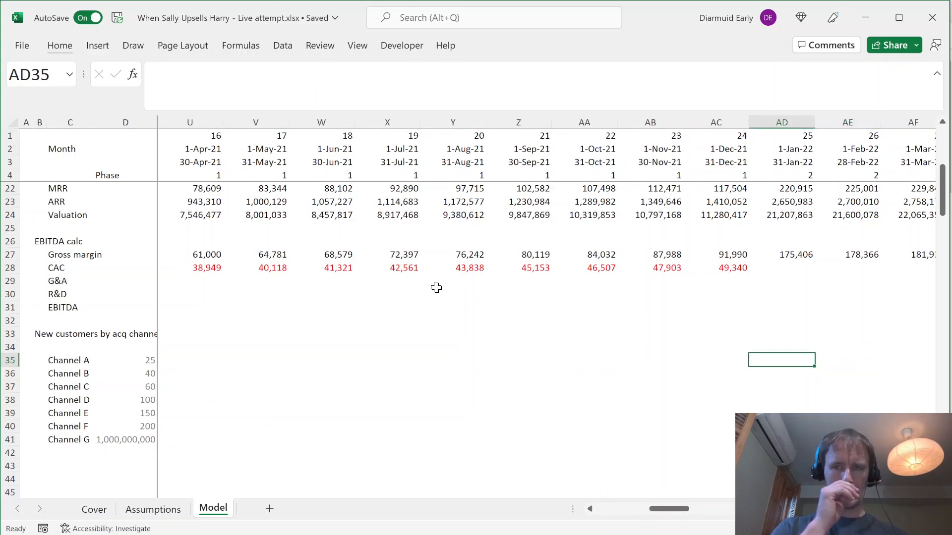
{"action": "key", "text": "shift+Up"}
{"action": "key", "text": "shift+Up"}
{"action": "key", "text": "shift+Up"}
{"action": "key", "text": "shift+Up"}
{"action": "key", "text": "shift+Up"}
{"action": "key", "text": "shift+Up"}
{"action": "key", "text": "shift+Up"}
{"action": "key", "text": "shift+Up"}
{"action": "key", "text": "shift+Up"}
{"action": "key", "text": "shift+Up"}
{"action": "key", "text": "shift+Up"}
{"action": "key", "text": "shift+Up"}
{"action": "key", "text": "shift+Up"}
{"action": "key", "text": "shift+Up"}
{"action": "key", "text": "shift+Up"}
{"action": "key", "text": "shift+Up"}
{"action": "key", "text": "shift+Up"}
{"action": "key", "text": "shift+Up"}
{"action": "key", "text": "shift+Up"}
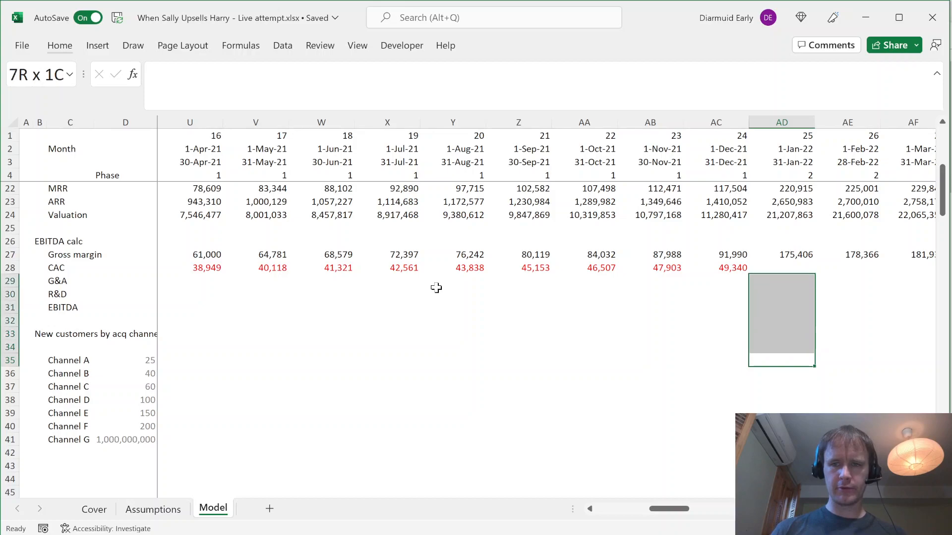
{"action": "key", "text": "shift+Up"}
{"action": "key", "text": "shift+Up"}
{"action": "key", "text": "shift+Up"}
{"action": "key", "text": "shift+Up"}
{"action": "key", "text": "shift+Up"}
{"action": "key", "text": "shift+Up"}
{"action": "key", "text": "shift+Up"}
{"action": "key", "text": "shift+Up"}
{"action": "key", "text": "shift+Up"}
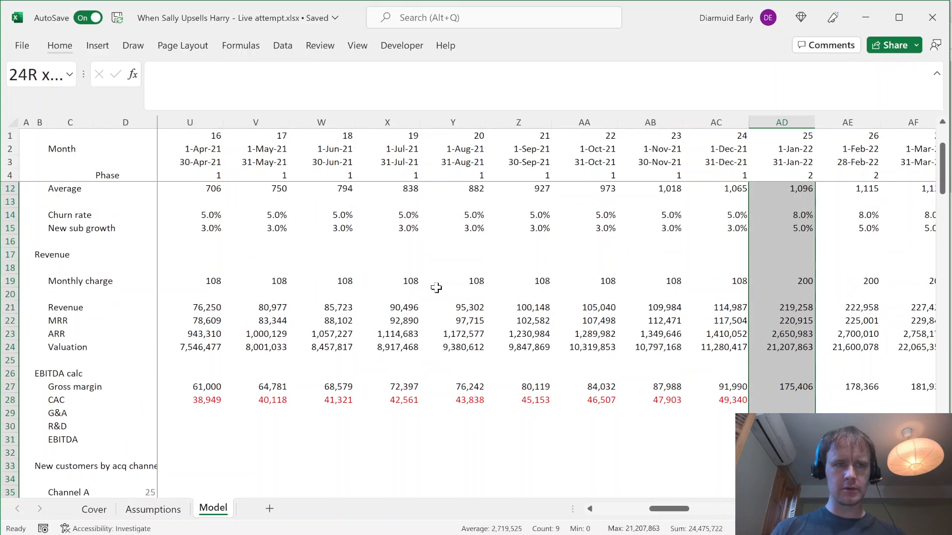
{"action": "key", "text": "shift+Down"}
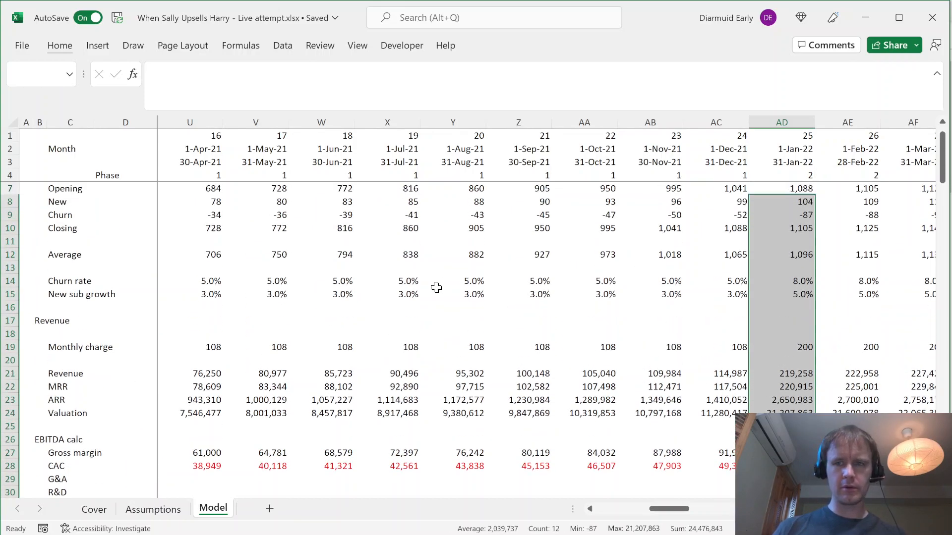
{"action": "key", "text": "shift+Down"}
{"action": "key", "text": "shift+Down"}
{"action": "key", "text": "shift+Down"}
{"action": "key", "text": "shift+Down"}
{"action": "key", "text": "shift+Down"}
{"action": "key", "text": "shift+Down"}
{"action": "key", "text": "shift+Down"}
{"action": "key", "text": "shift+Down"}
{"action": "key", "text": "shift+Down"}
{"action": "key", "text": "shift+Down"}
{"action": "key", "text": "shift+Down"}
{"action": "key", "text": "shift+Down"}
{"action": "key", "text": "shift+Down"}
{"action": "key", "text": "shift+Down"}
{"action": "key", "text": "shift+Down"}
{"action": "key", "text": "shift+Down"}
{"action": "key", "text": "shift+Down"}
{"action": "key", "text": "shift+Down"}
{"action": "key", "text": "shift+Down"}
{"action": "key", "text": "shift+Down"}
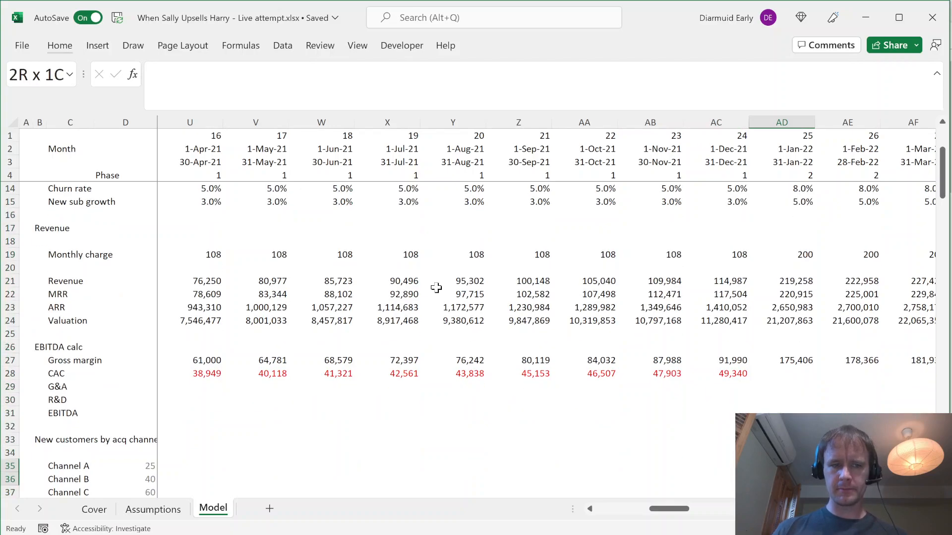
{"action": "key", "text": "shift+Down"}
{"action": "key", "text": "shift+Down"}
{"action": "key", "text": "shift+Down"}
{"action": "key", "text": "shift+Down"}
{"action": "key", "text": "shift+Down"}
{"action": "key", "text": "shift+Down"}
{"action": "key", "text": "shift+Down"}
{"action": "key", "text": "shift+Down"}
{"action": "key", "text": "shift+Down"}
{"action": "key", "text": "shift+Down"}
{"action": "key", "text": "shift+Down"}
{"action": "key", "text": "shift+Down"}
{"action": "key", "text": "shift+Down"}
{"action": "key", "text": "shift+Down"}
{"action": "key", "text": "shift+Down"}
{"action": "key", "text": "shift+Down"}
{"action": "key", "text": "shift+Down"}
Add a "Total" row label in C43 below the channel list
{"action": "key", "text": "Up"}
{"action": "key", "text": "Up"}
{"action": "key", "text": "Down"}
{"action": "key", "text": "Down"}
{"action": "key", "text": "Down"}
{"action": "key", "text": "Down"}
{"action": "key", "text": "Down"}
{"action": "key", "text": "Down"}
{"action": "key", "text": "Down"}
{"action": "key", "text": "Down"}
{"action": "key", "text": "Down"}
{"action": "key", "text": "Down"}
{"action": "key", "text": "Home"}
{"action": "key", "text": "Right"}
{"action": "key", "text": "Right"}
{"action": "type", "text": "Total"}
{"action": "key", "text": "Tab"}
{"action": "left_click", "coordinate": [779, 365]}
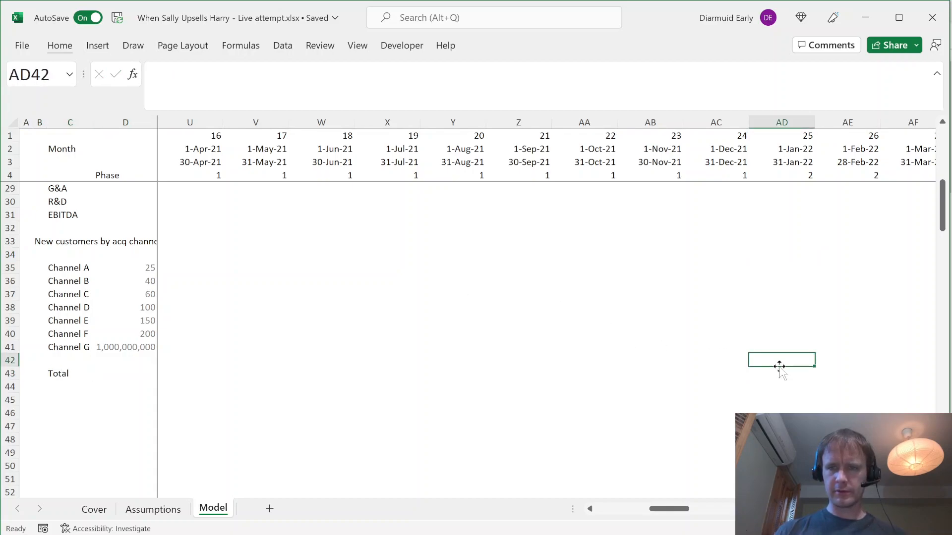
Link AD43 to the new subscribers figure in AD8 and fill the total across to the final month
{"action": "key", "text": "Down"}
{"action": "type", "text": "=AD8"}
{"action": "key", "text": "ctrl+Return"}
{"action": "key", "text": "ctrl+shift+Right"}
{"action": "key", "text": "ctrl+r"}
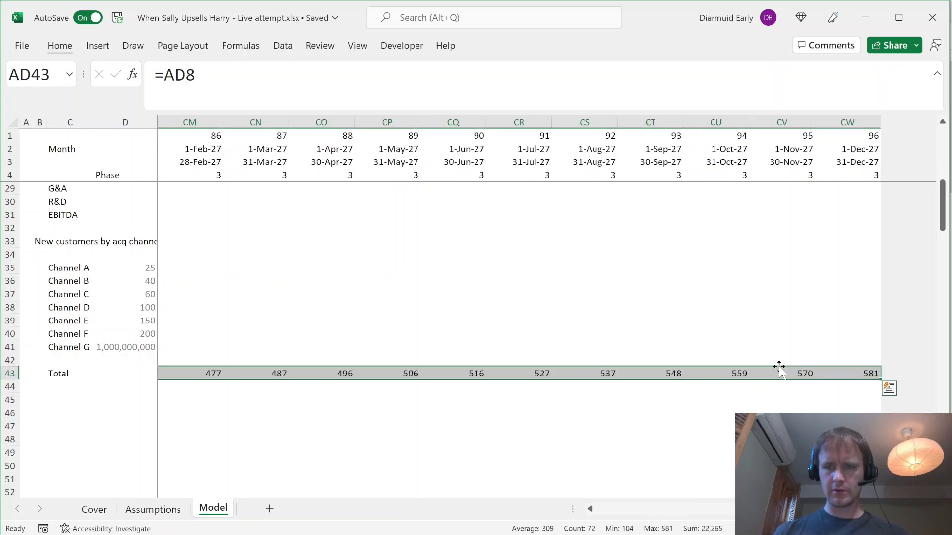
Calculate Channel A's customers in AD35 with =MIN($D35,AD$43) and fill the formula across to the final month
{"action": "key", "text": "ctrl+shift+Left"}
{"action": "key", "text": "Up"}
{"action": "key", "text": "Up"}
{"action": "key", "text": "Up"}
{"action": "key", "text": "Up"}
{"action": "key", "text": "Up"}
{"action": "key", "text": "Up"}
{"action": "key", "text": "Up"}
{"action": "key", "text": "Up"}
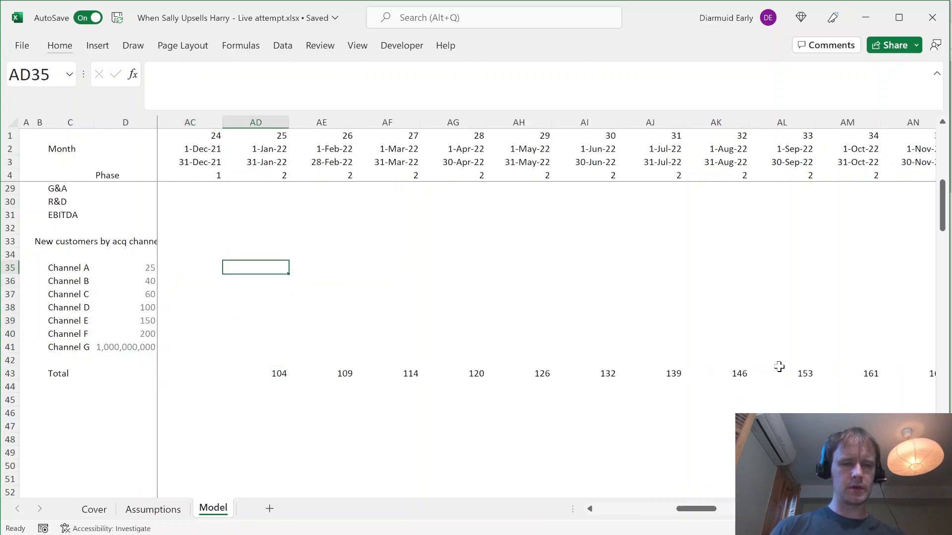
{"action": "type", "text": "=min"}
{"action": "key", "text": "Tab"}
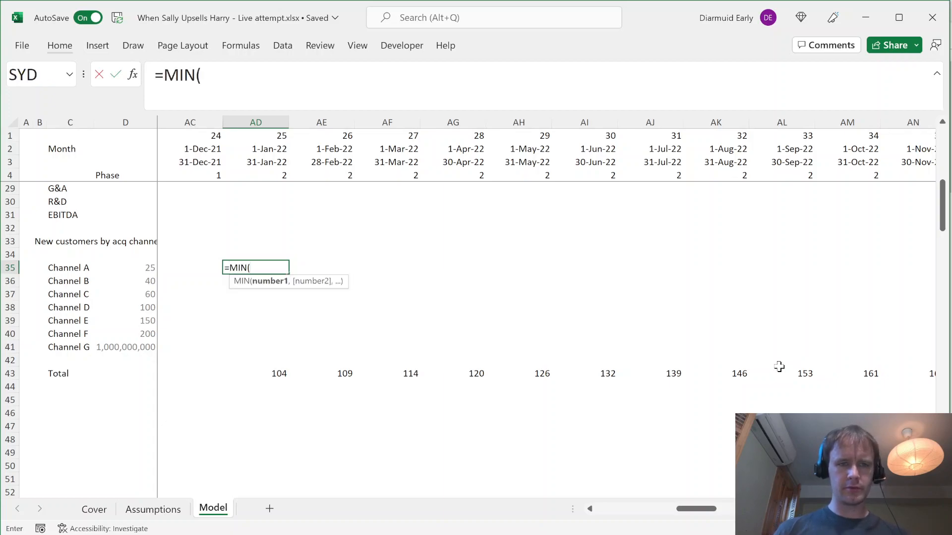
{"action": "key", "text": "ctrl+Left"}
{"action": "key", "text": "ctrl+Left"}
{"action": "key", "text": "Right"}
{"action": "key", "text": "F4"}
{"action": "key", "text": "F4"}
{"action": "key", "text": "F4"}
{"action": "type", "text": ","}
{"action": "key", "text": "Down"}
{"action": "key", "text": "Down"}
{"action": "key", "text": "Down"}
{"action": "key", "text": "Down"}
{"action": "key", "text": "Down"}
{"action": "key", "text": "Down"}
{"action": "key", "text": "Down"}
{"action": "key", "text": "Down"}
{"action": "key", "text": "F4"}
{"action": "key", "text": "F4"}
{"action": "key", "text": "F4"}
{"action": "key", "text": "F4"}
{"action": "key", "text": "F4"}
{"action": "key", "text": "F4"}
{"action": "type", "text": ")"}
{"action": "key", "text": "ctrl+Return"}
{"action": "key", "text": "ctrl+shift+Right"}
{"action": "key", "text": "ctrl+r"}
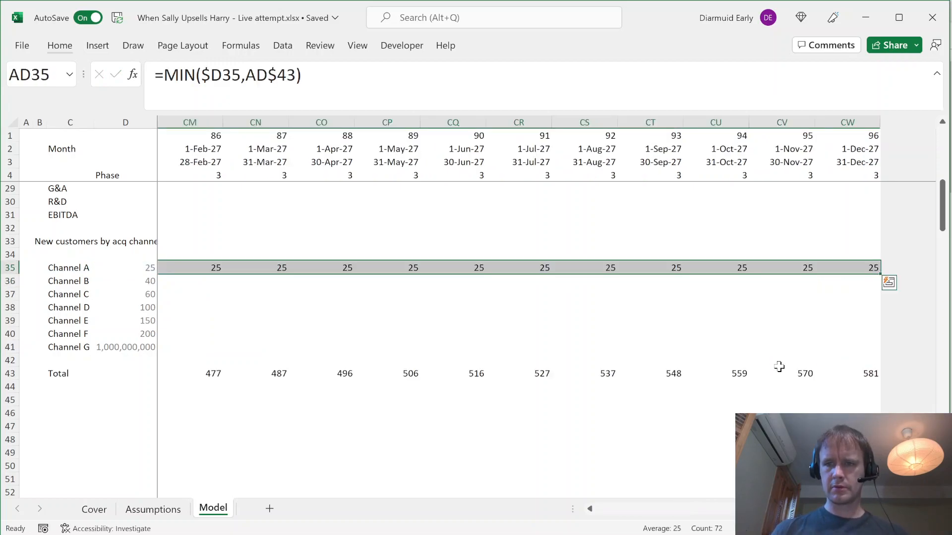
Write Channel B's formula in AD36 as the MEDIAN of 0, $D36 and AD$43 minus SUM(AD35:AD35)
{"action": "key", "text": "Left"}
{"action": "key", "text": "Right"}
{"action": "key", "text": "Down"}
{"action": "type", "text": "="}
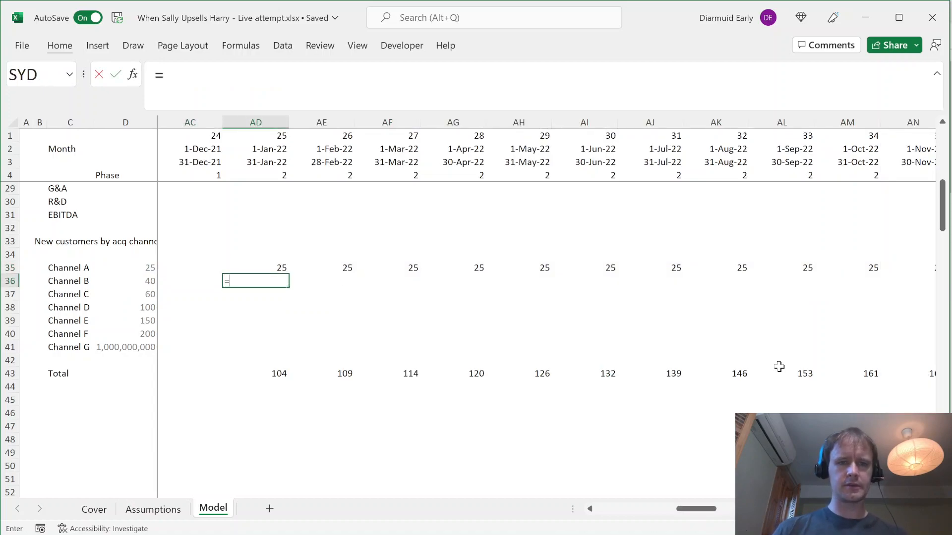
{"action": "type", "text": "med"}
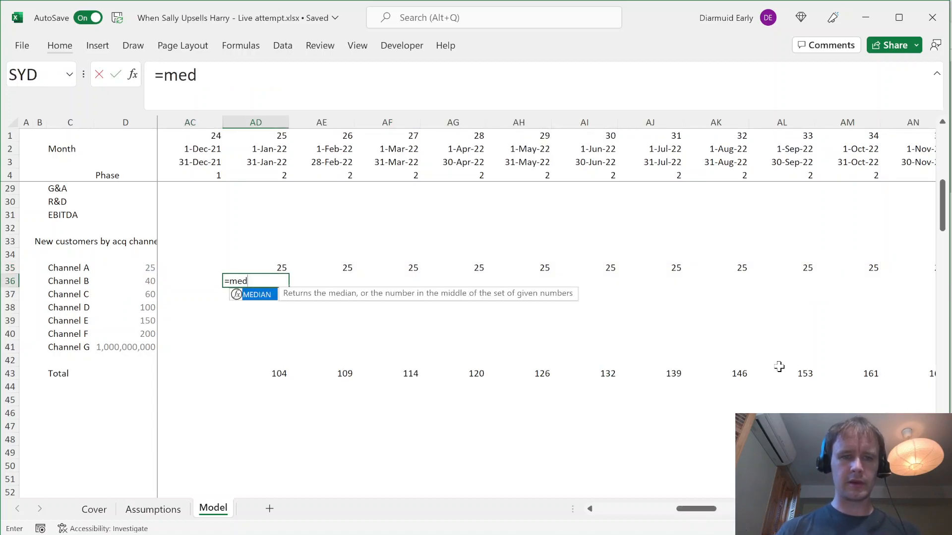
{"action": "key", "text": "Tab"}
{"action": "type", "text": "0,"}
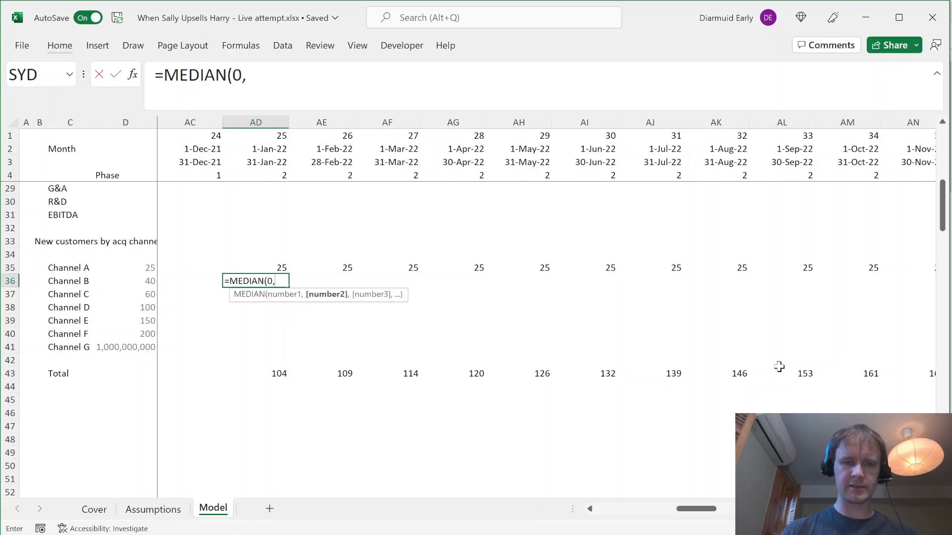
{"action": "left_click", "coordinate": [146, 281]}
{"action": "key", "text": "F4"}
{"action": "key", "text": "F4"}
{"action": "key", "text": "F4"}
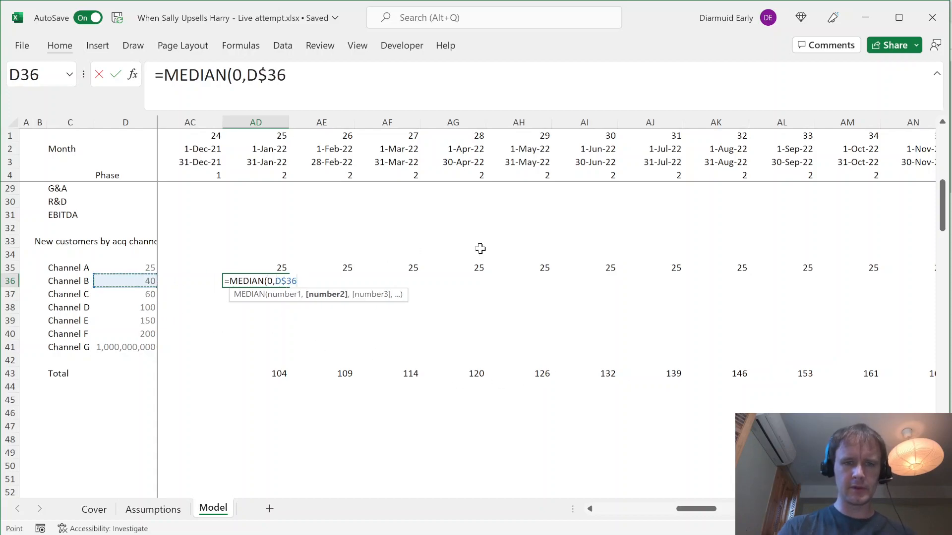
{"action": "type", "text": ","}
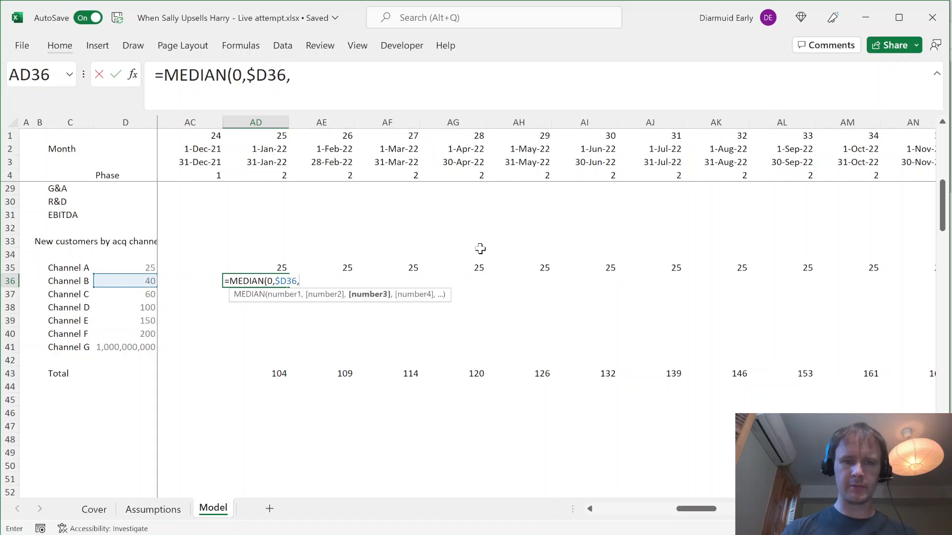
{"action": "left_click", "coordinate": [276, 374]}
{"action": "key", "text": "F4"}
{"action": "key", "text": "F4"}
{"action": "type", "text": "-sum"}
{"action": "key", "text": "Tab"}
{"action": "key", "text": "Up"}
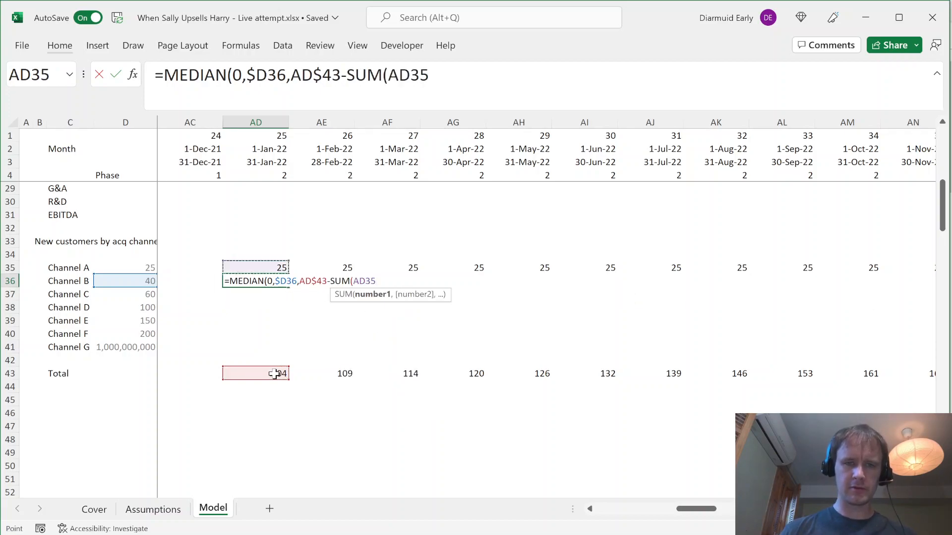
{"action": "key", "text": "F8"}
{"action": "type", "text": ")"}
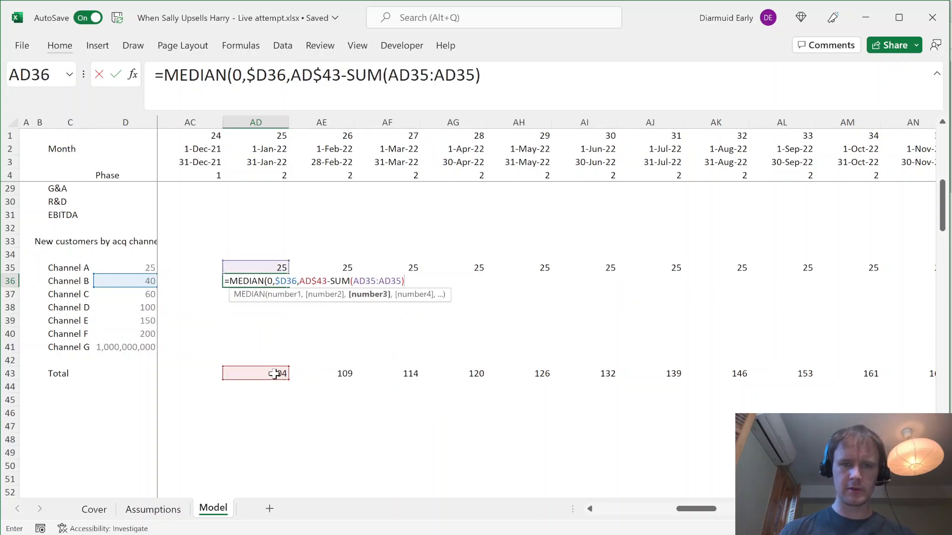
Anchor the start row of the sum as AD$35 and commit the Channel B formula with its closing bracket
{"action": "key", "text": "F2"}
{"action": "key", "text": "Left"}
{"action": "key", "text": "Left"}
{"action": "key", "text": "Left"}
{"action": "key", "text": "Left"}
{"action": "key", "text": "Left"}
{"action": "key", "text": "Left"}
{"action": "key", "text": "Left"}
{"action": "key", "text": "Left"}
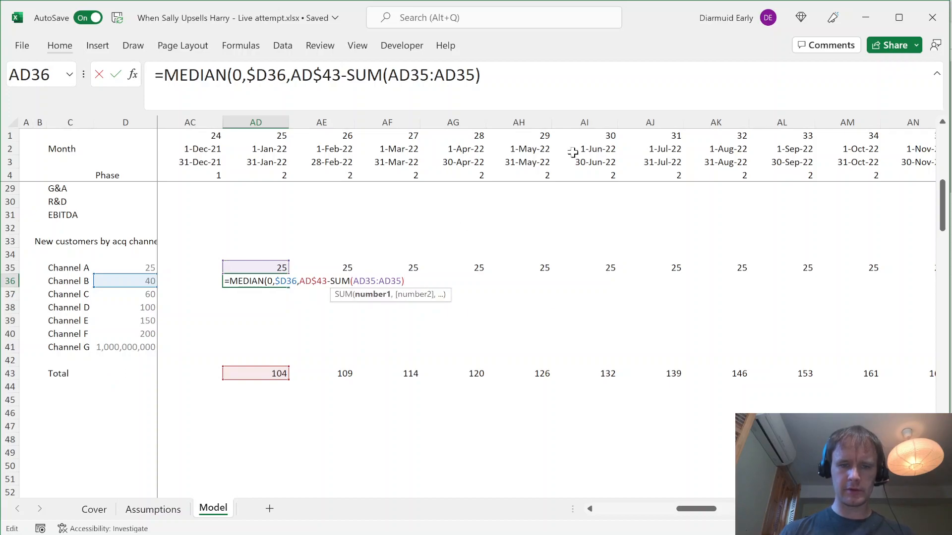
{"action": "type", "text": "$"}
{"action": "key", "text": "Return"}
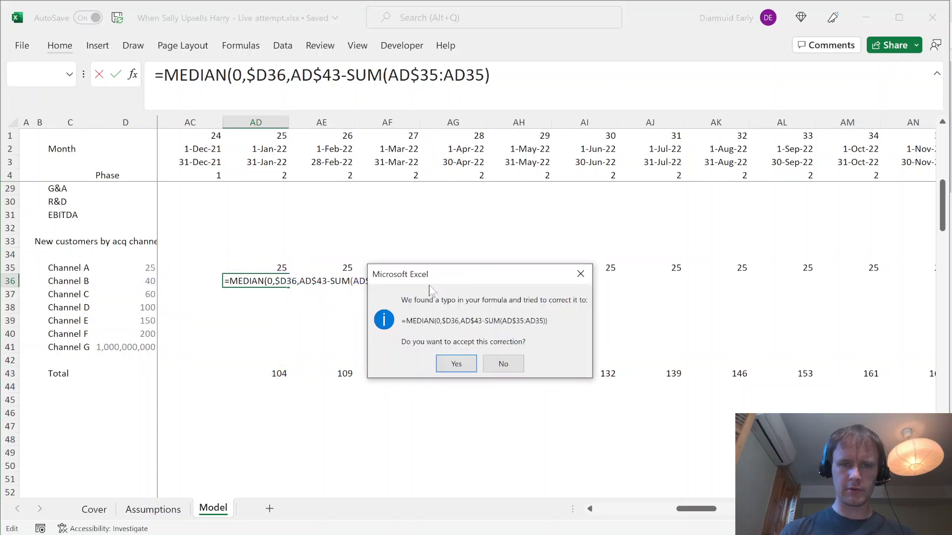
{"action": "left_click", "coordinate": [457, 364]}
{"action": "left_click", "coordinate": [281, 280]}
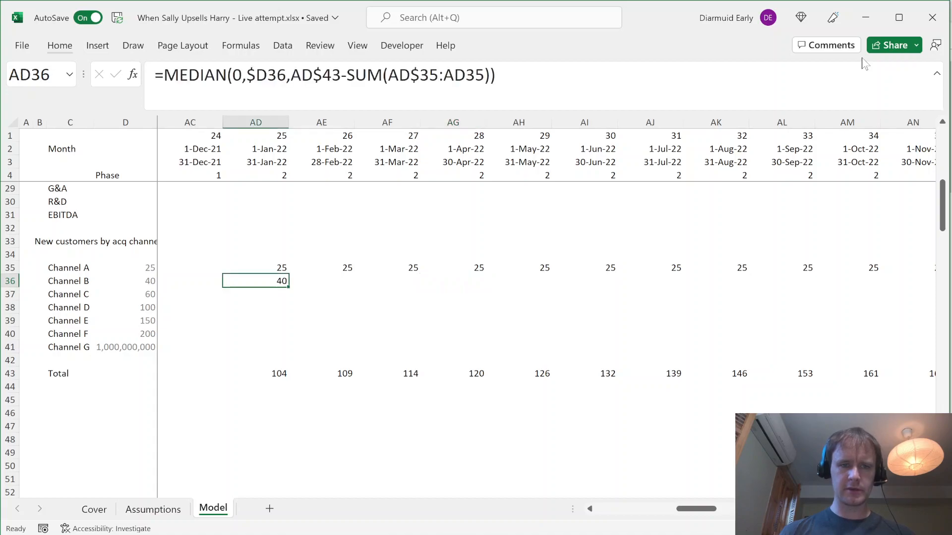
Copy Channel B's allocation formula down through Channels C to G in AD37:AD41
{"action": "key", "text": "Down"}
{"action": "key", "text": "ctrl+d"}
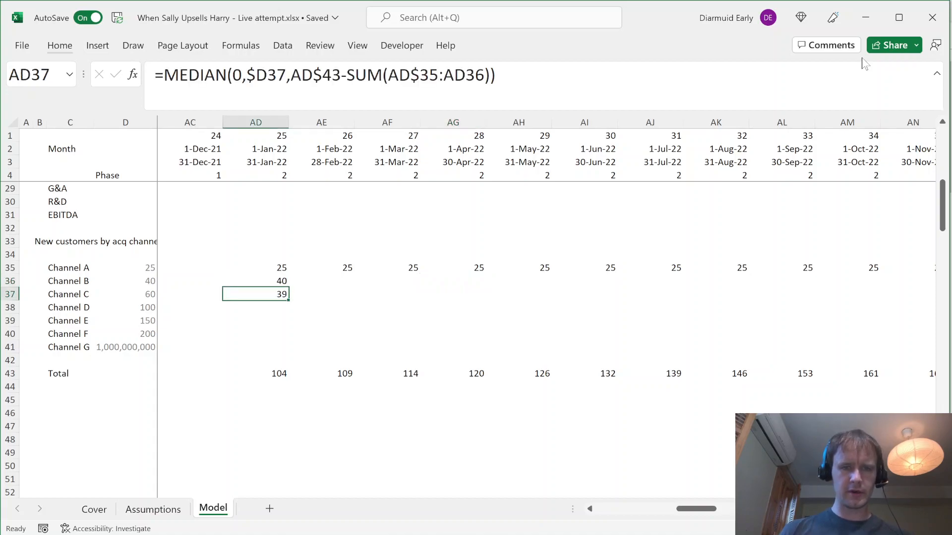
{"action": "key", "text": "shift+Up"}
{"action": "key", "text": "shift+Up"}
{"action": "key", "text": "Down"}
{"action": "key", "text": "ctrl+d"}
{"action": "key", "text": "Down"}
{"action": "key", "text": "ctrl+d"}
{"action": "key", "text": "Down"}
{"action": "key", "text": "ctrl+d"}
{"action": "key", "text": "Down"}
{"action": "key", "text": "ctrl+Up"}
{"action": "key", "text": "Down"}
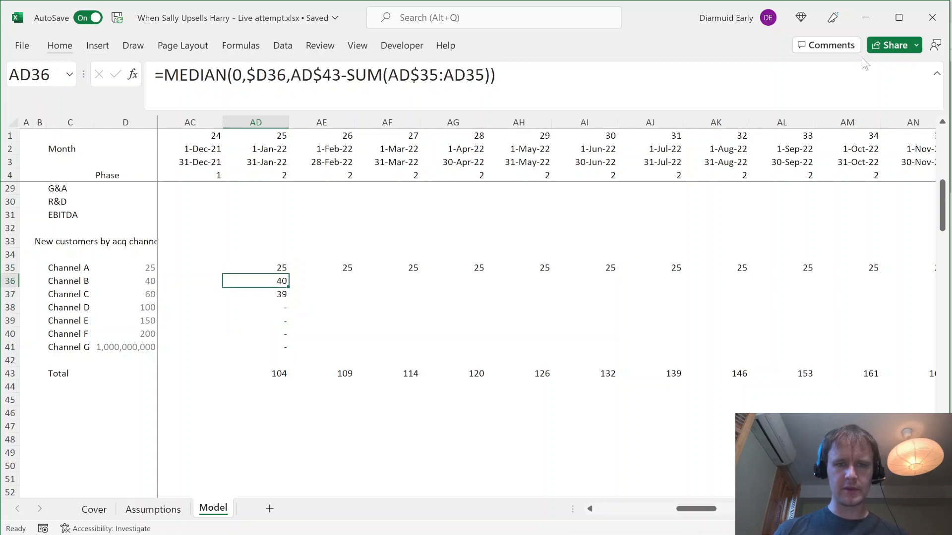
Fill the Channel B to G formulas in AD36:AD41 across to the final month
{"action": "key", "text": "ctrl+shift+Down"}
{"action": "key", "text": "ctrl+shift+Right"}
{"action": "key", "text": "ctrl+r"}
Examine the channel allocation in rows 36 to 40 across the phase 2 and phase 3 months against each channel's limit
{"action": "key", "text": "Left"}
{"action": "key", "text": "Right"}
{"action": "key", "text": "Right"}
{"action": "key", "text": "Right"}
{"action": "key", "text": "Right"}
{"action": "key", "text": "Right"}
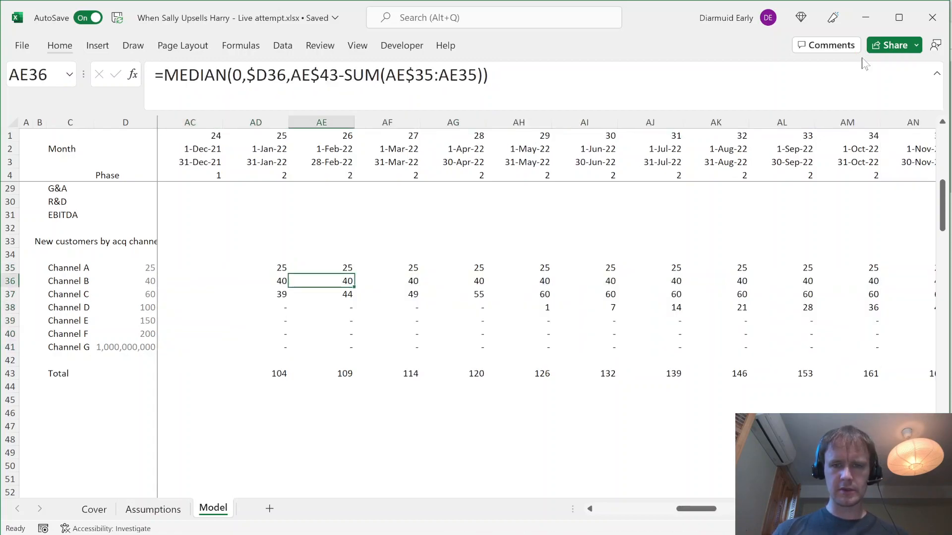
{"action": "key", "text": "Down"}
{"action": "key", "text": "Down"}
{"action": "key", "text": "Right"}
{"action": "key", "text": "Up"}
{"action": "key", "text": "Right"}
{"action": "key", "text": "Right"}
{"action": "key", "text": "Right"}
{"action": "key", "text": "Left"}
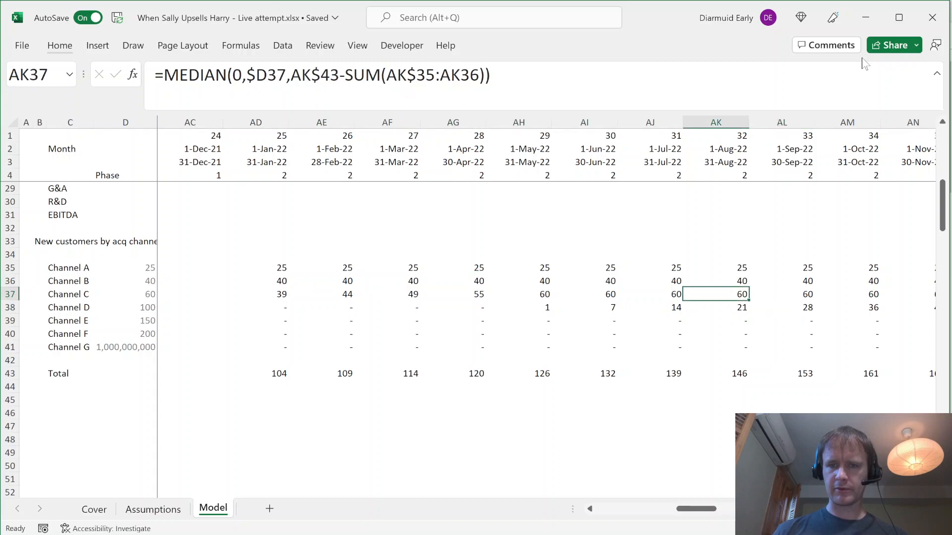
{"action": "key", "text": "Right"}
{"action": "key", "text": "Right"}
{"action": "key", "text": "Right"}
{"action": "key", "text": "Left"}
{"action": "key", "text": "Left"}
{"action": "key", "text": "Left"}
{"action": "key", "text": "Left"}
{"action": "key", "text": "Left"}
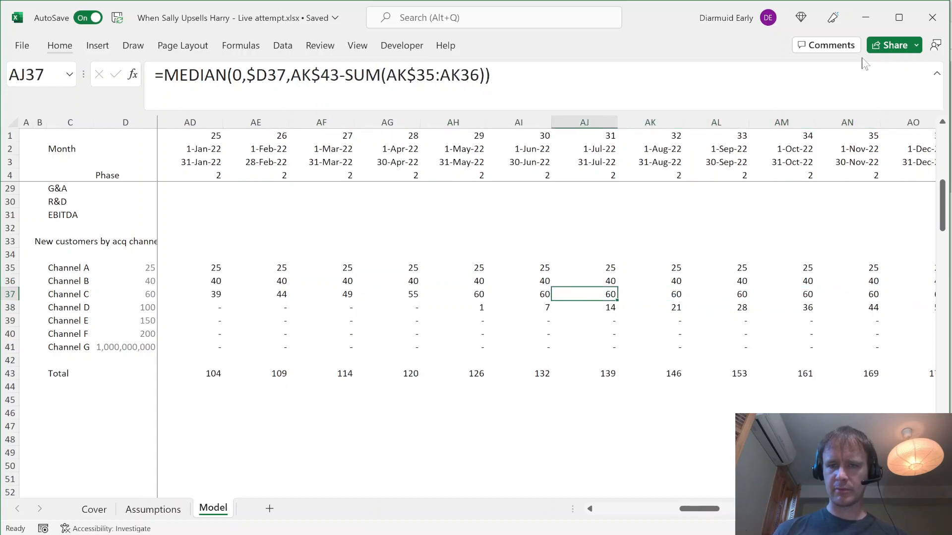
{"action": "key", "text": "shift+Right"}
{"action": "key", "text": "shift+Right"}
{"action": "key", "text": "shift+Right"}
{"action": "key", "text": "shift+Right"}
{"action": "key", "text": "shift+Right"}
{"action": "key", "text": "shift+Right"}
{"action": "key", "text": "shift+Right"}
{"action": "key", "text": "shift+Right"}
{"action": "key", "text": "shift+Right"}
{"action": "key", "text": "shift+Right"}
{"action": "key", "text": "shift+Right"}
{"action": "key", "text": "shift+Right"}
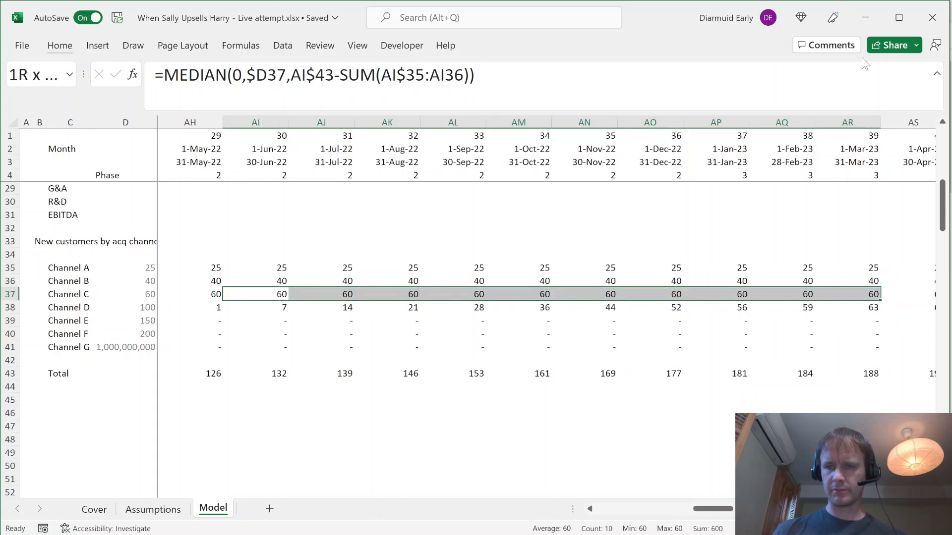
{"action": "key", "text": "shift+Right"}
{"action": "key", "text": "shift+Right"}
{"action": "key", "text": "shift+Right"}
{"action": "key", "text": "shift+Right"}
{"action": "key", "text": "shift+Right"}
{"action": "key", "text": "shift+Right"}
{"action": "key", "text": "shift+Right"}
{"action": "key", "text": "shift+Right"}
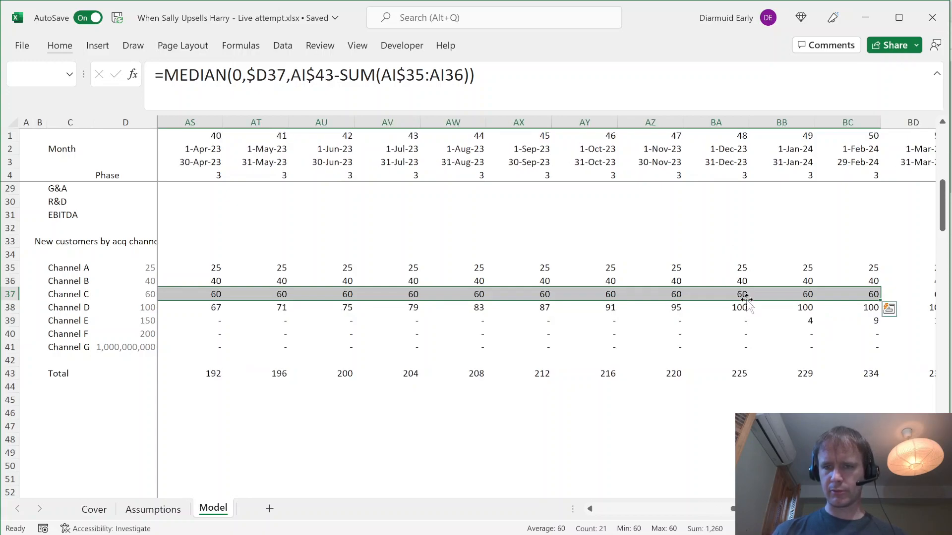
{"action": "key", "text": "Down"}
{"action": "key", "text": "Right"}
{"action": "key", "text": "ctrl+Right"}
{"action": "key", "text": "ctrl+Left"}
{"action": "key", "text": "Left"}
{"action": "key", "text": "Left"}
{"action": "key", "text": "Left"}
{"action": "key", "text": "Down"}
{"action": "key", "text": "Left"}
{"action": "key", "text": "Down"}
{"action": "key", "text": "Right"}
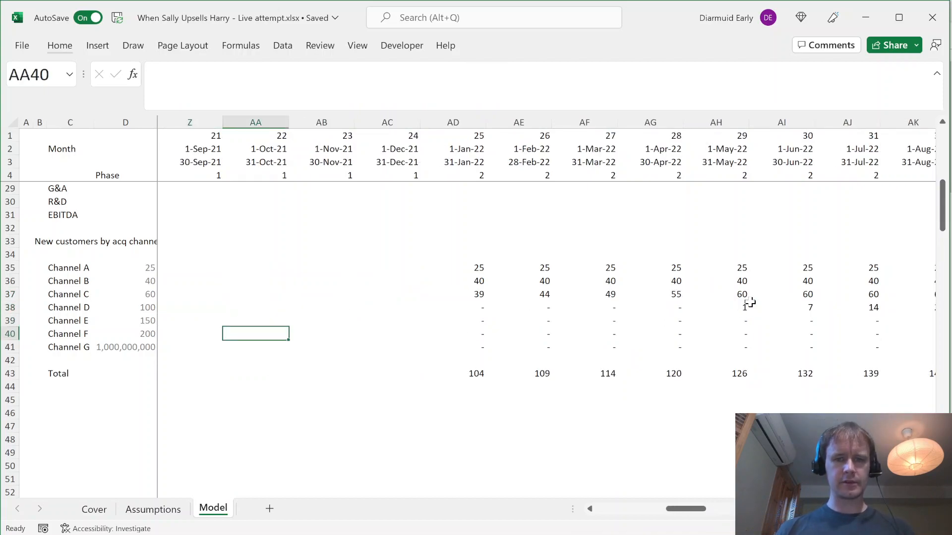
Rename the total row's label in C43 as "Total cust" and label C45 as "Total CAC"
{"action": "key", "text": "Right"}
{"action": "key", "text": "Right"}
{"action": "key", "text": "Right"}
{"action": "key", "text": "Down"}
{"action": "key", "text": "Down"}
{"action": "key", "text": "Down"}
{"action": "key", "text": "Down"}
{"action": "key", "text": "Home"}
{"action": "key", "text": "Up"}
{"action": "key", "text": "Right"}
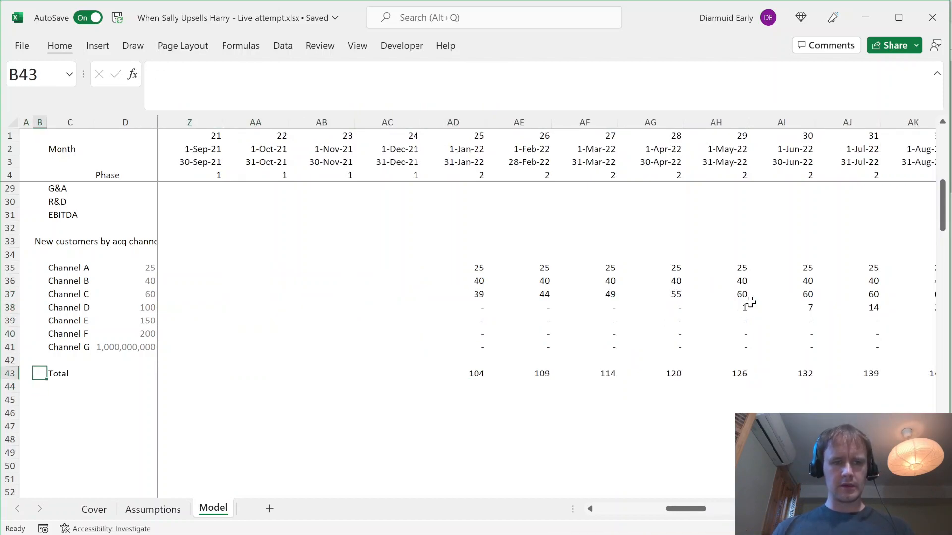
{"action": "key", "text": "Right"}
{"action": "key", "text": "F2"}
{"action": "type", "text": "cus"}
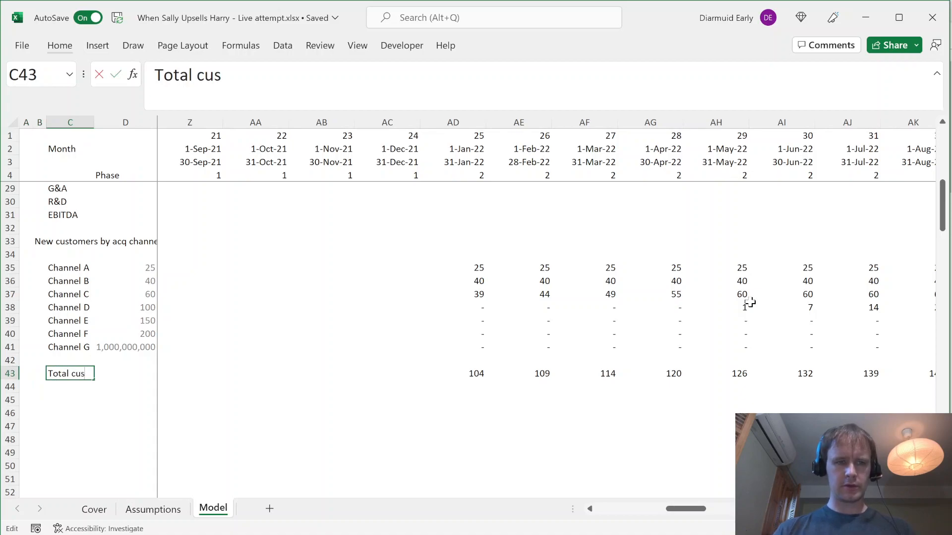
{"action": "type", "text": "t"}
{"action": "key", "text": "Return"}
{"action": "key", "text": "Down"}
{"action": "type", "text": "Total CAC"}
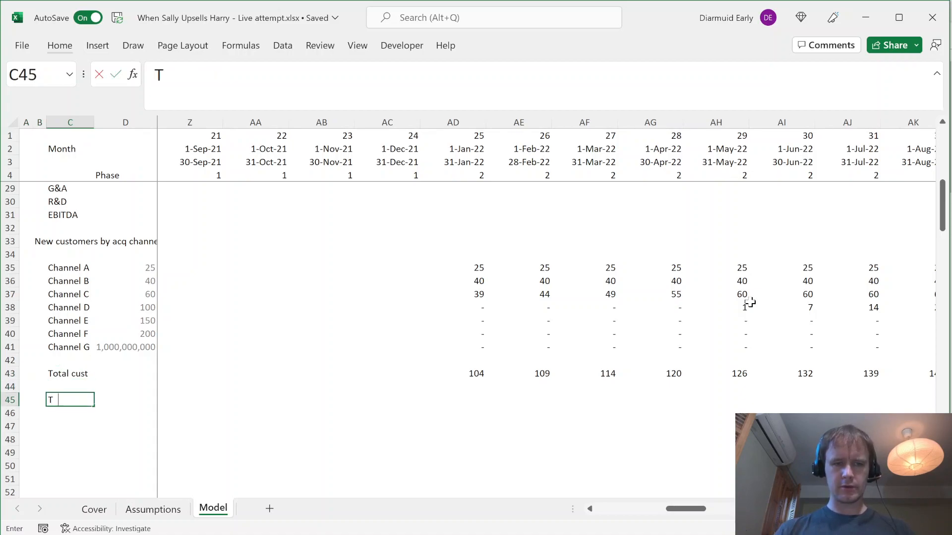
Start the Total CAC formula in AD45 as a SUM whose first range is the channel customers AD35:AD41
{"action": "key", "text": "Right"}
{"action": "key", "text": "Right"}
{"action": "key", "text": "Right"}
{"action": "key", "text": "Right"}
{"action": "key", "text": "Right"}
{"action": "key", "text": "Up"}
{"action": "key", "text": "Up"}
{"action": "key", "text": "ctrl+Right"}
{"action": "key", "text": "Down"}
{"action": "key", "text": "Left"}
{"action": "key", "text": "Down"}
{"action": "type", "text": "=sum"}
{"action": "key", "text": "Tab"}
{"action": "key", "text": "Up"}
{"action": "key", "text": "Up"}
{"action": "key", "text": "Up"}
{"action": "key", "text": "Up"}
{"action": "key", "text": "ctrl+shift+Up"}
Add the absolute channel cost range $E$35:$E$41 as the SUM's second argument and commit the Total CAC formula
{"action": "type", "text": ","}
{"action": "key", "text": "Up"}
{"action": "key", "text": "Up"}
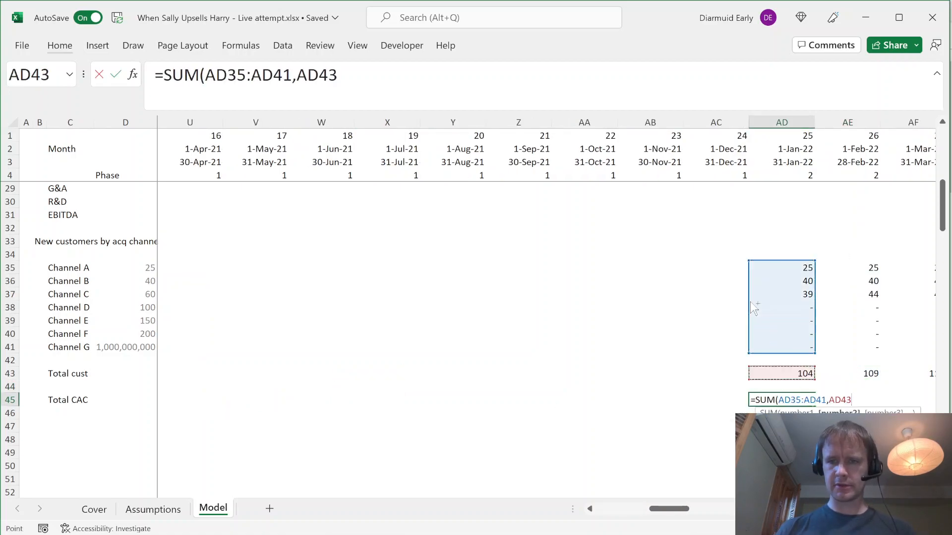
{"action": "key", "text": "Up"}
{"action": "key", "text": "Up"}
{"action": "key", "text": "ctrl+Left"}
{"action": "key", "text": "ctrl+shift+Up"}
{"action": "key", "text": "F4"}
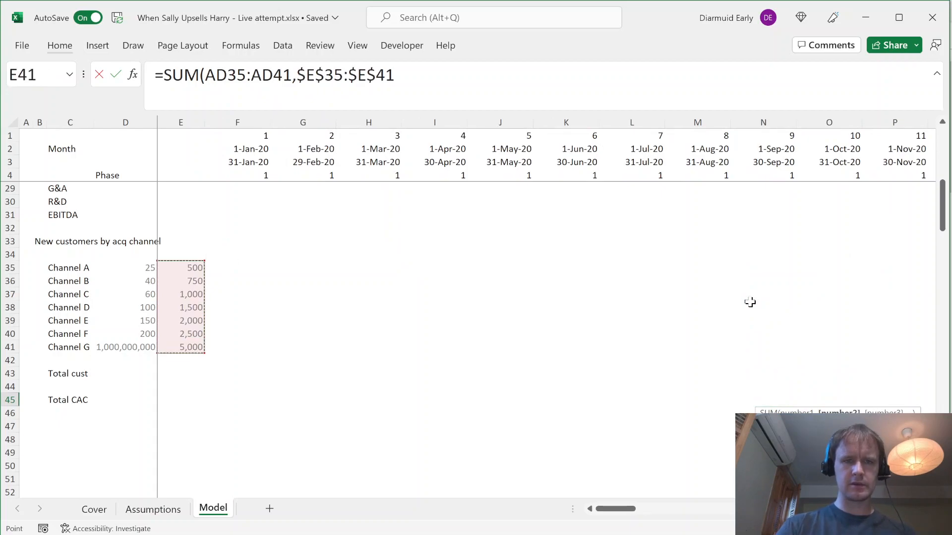
{"action": "key", "text": "Return"}
Fill the Total CAC formula in AD45 across row 45 to the final month, December 2027
{"action": "key", "text": "Up"}
{"action": "key", "text": "ctrl+shift+Right"}
{"action": "key", "text": "ctrl+r"}
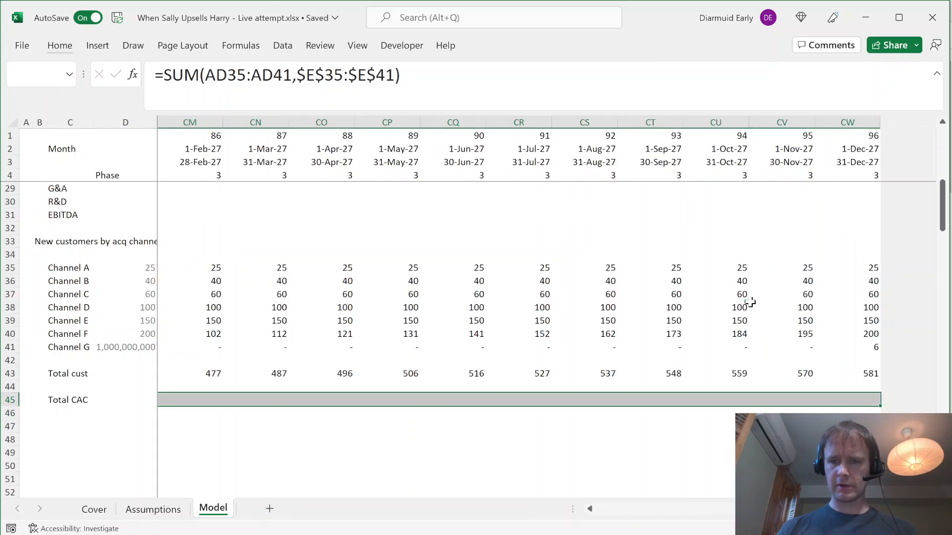
{"action": "key", "text": "Left"}
{"action": "key", "text": "Right"}
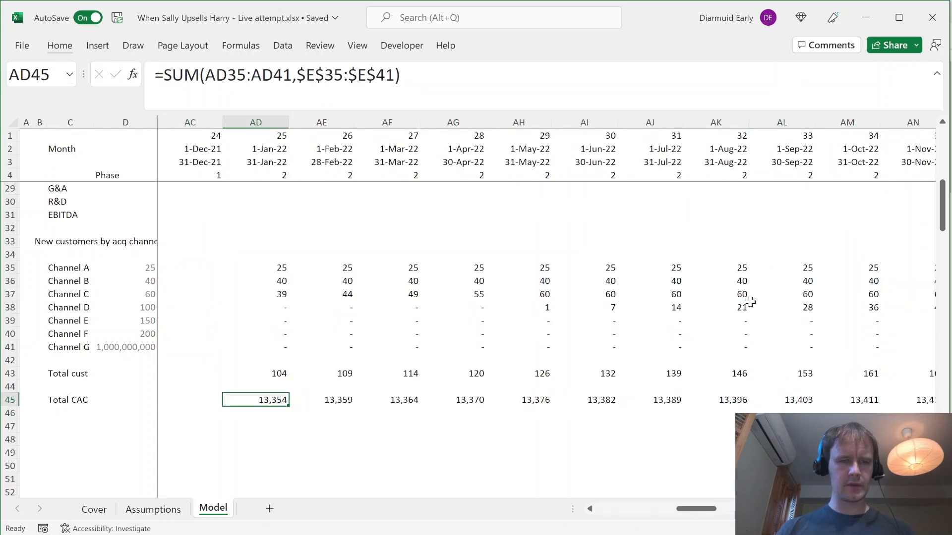
Examine Channel G's cost in E41 and its allocation formulas in the first phase 2 months
{"action": "key", "text": "Up"}
{"action": "key", "text": "Up"}
{"action": "key", "text": "Up"}
{"action": "key", "text": "Up"}
{"action": "key", "text": "ctrl+Left"}
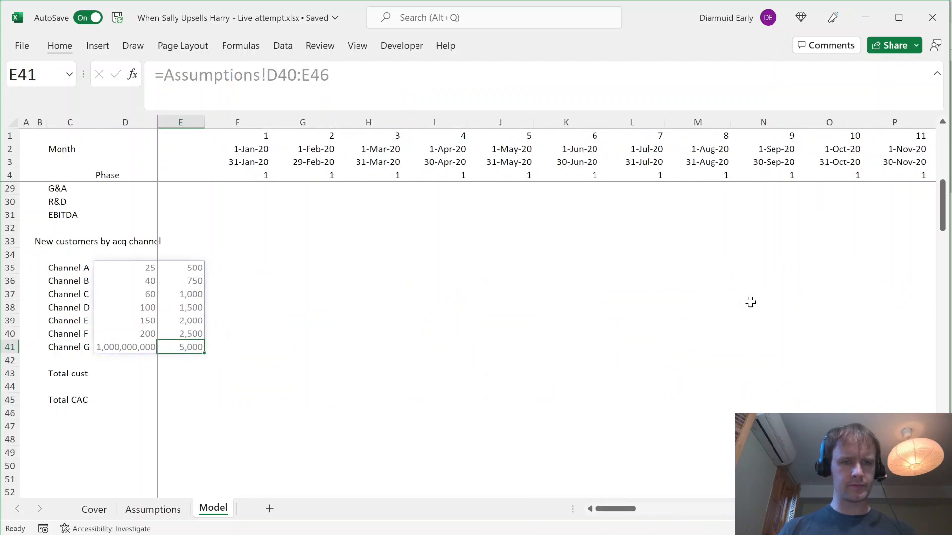
{"action": "key", "text": "ctrl+Right"}
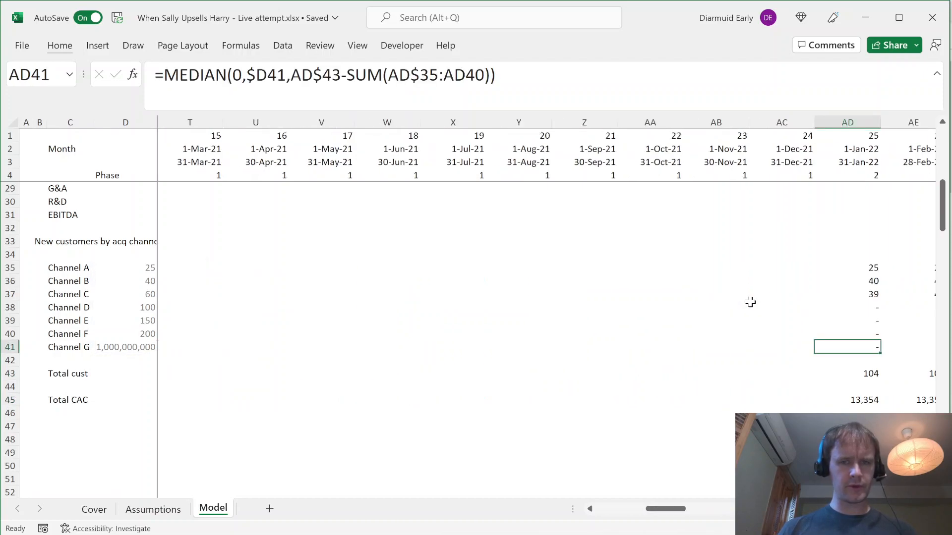
{"action": "key", "text": "Right"}
{"action": "key", "text": "Right"}
{"action": "key", "text": "Right"}
{"action": "key", "text": "Left"}
{"action": "key", "text": "Left"}
{"action": "key", "text": "Left"}
{"action": "key", "text": "Left"}
{"action": "key", "text": "Right"}
{"action": "key", "text": "Right"}
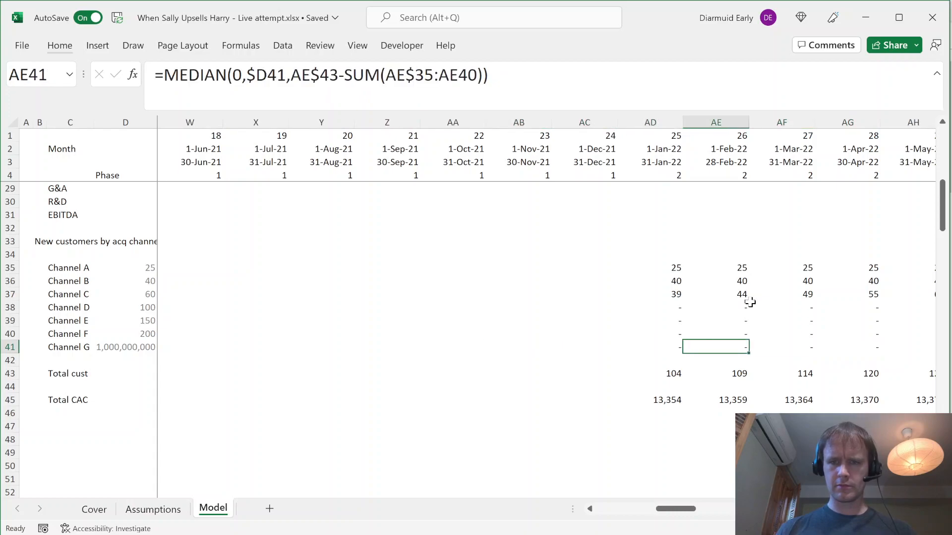
Inspect the ranges used by the Total CAC formula in AD45 and the sum of the channel customers in AD35:AD41
{"action": "key", "text": "Left"}
{"action": "key", "text": "Down"}
{"action": "key", "text": "Down"}
{"action": "key", "text": "Down"}
{"action": "key", "text": "Down"}
{"action": "key", "text": "F2"}
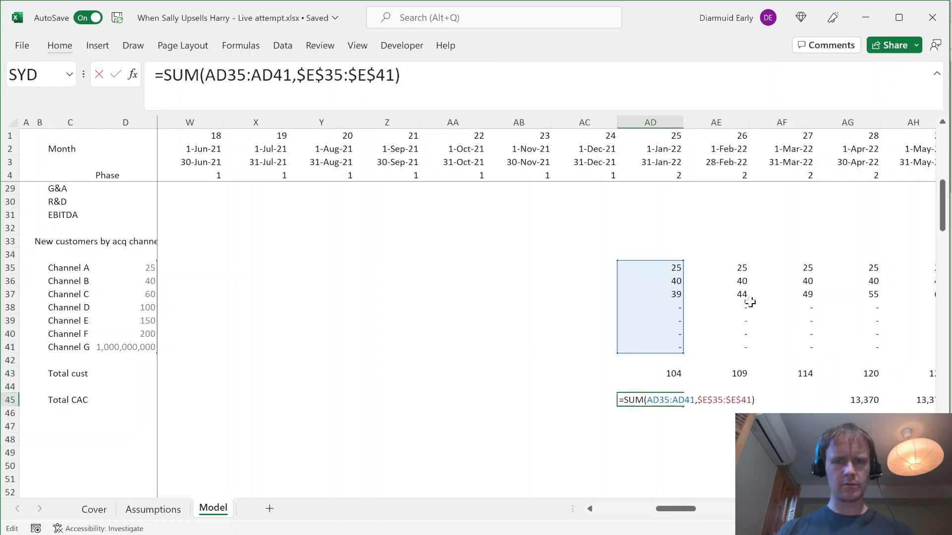
{"action": "key", "text": "Escape"}
{"action": "key", "text": "Up"}
{"action": "key", "text": "Up"}
{"action": "key", "text": "Up"}
{"action": "key", "text": "Up"}
{"action": "key", "text": "ctrl+Up"}
{"action": "key", "text": "ctrl+shift+Down"}
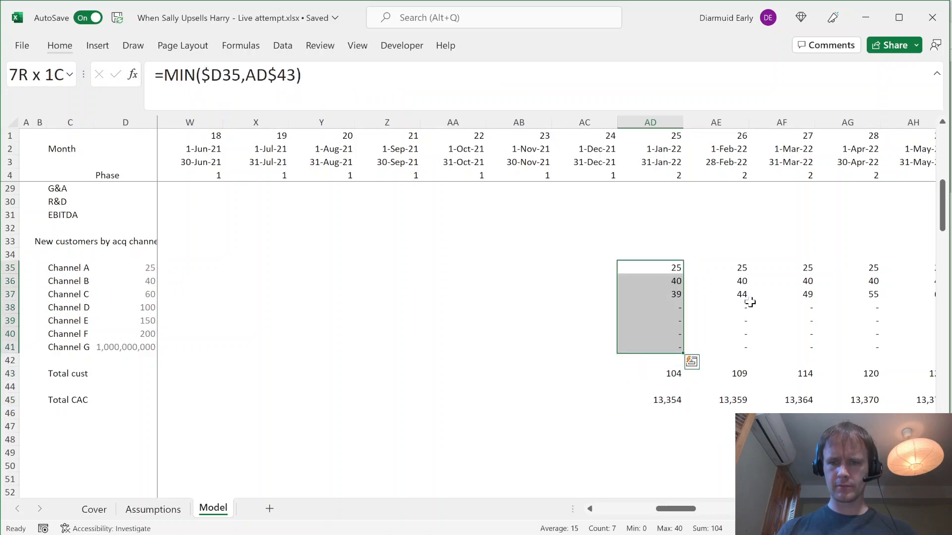
Review the January 2022 calculations above the channel block, the CAC row in the EBITDA section and Channel A's cost in E35
{"action": "key", "text": "Up"}
{"action": "key", "text": "Up"}
{"action": "key", "text": "ctrl+Up"}
{"action": "key", "text": "ctrl+Up"}
{"action": "key", "text": "ctrl+Up"}
{"action": "key", "text": "ctrl+Up"}
{"action": "key", "text": "Up"}
{"action": "key", "text": "Down"}
{"action": "key", "text": "ctrl+Down"}
{"action": "key", "text": "ctrl+Down"}
{"action": "key", "text": "ctrl+Down"}
{"action": "key", "text": "Down"}
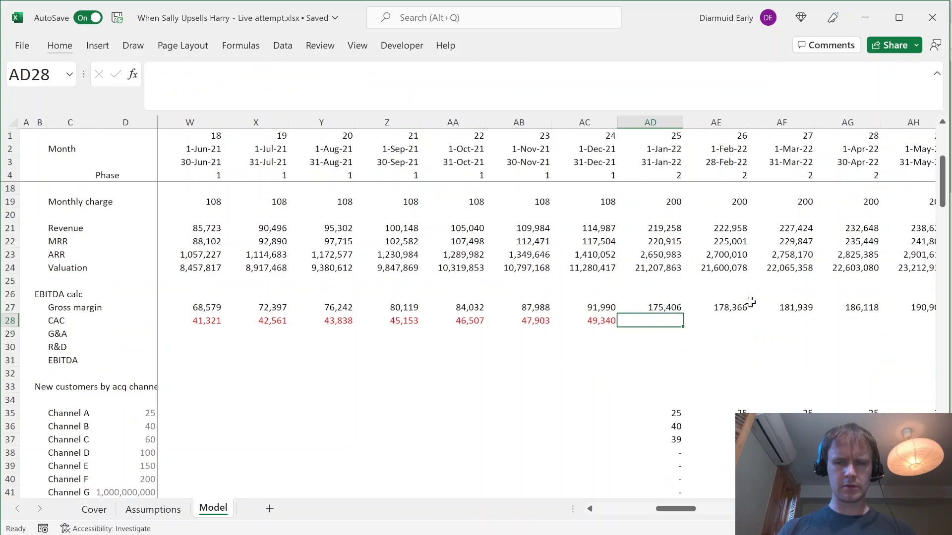
{"action": "key", "text": "ctrl+Down"}
{"action": "key", "text": "ctrl+Left"}
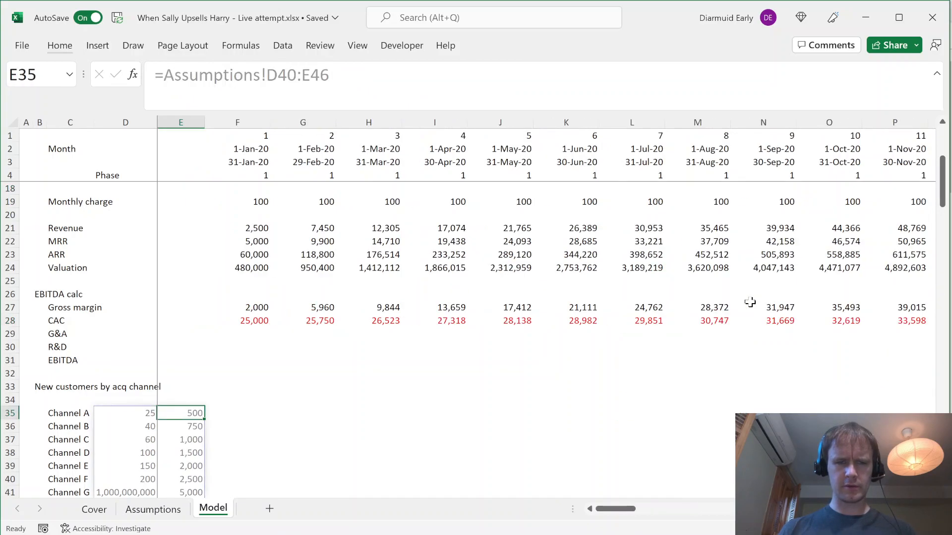
Examine Channel A's allocation formulas in row 35 across the 2022 phase 2 months
{"action": "key", "text": "ctrl+Right"}
{"action": "key", "text": "Right"}
{"action": "key", "text": "Right"}
{"action": "key", "text": "Right"}
{"action": "key", "text": "Right"}
{"action": "key", "text": "Right"}
{"action": "key", "text": "Right"}
{"action": "key", "text": "Right"}
{"action": "key", "text": "Right"}
{"action": "key", "text": "Right"}
{"action": "key", "text": "Right"}
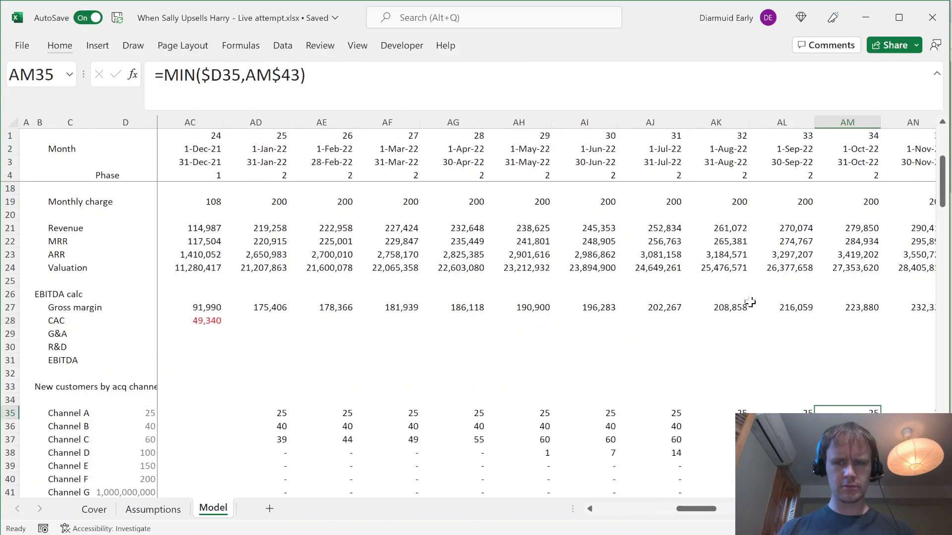
{"action": "key", "text": "Left"}
{"action": "key", "text": "Left"}
{"action": "key", "text": "Left"}
{"action": "key", "text": "Left"}
{"action": "key", "text": "Left"}
{"action": "key", "text": "Left"}
{"action": "key", "text": "Left"}
{"action": "key", "text": "Left"}
{"action": "key", "text": "Left"}
Test the February 2022 CAC per customer in AE46 with =AE45/AE43, and clear the cell again
{"action": "key", "text": "Down"}
{"action": "key", "text": "Down"}
{"action": "key", "text": "Down"}
{"action": "key", "text": "Down"}
{"action": "key", "text": "Down"}
{"action": "key", "text": "Down"}
{"action": "key", "text": "Down"}
{"action": "key", "text": "Down"}
{"action": "key", "text": "Down"}
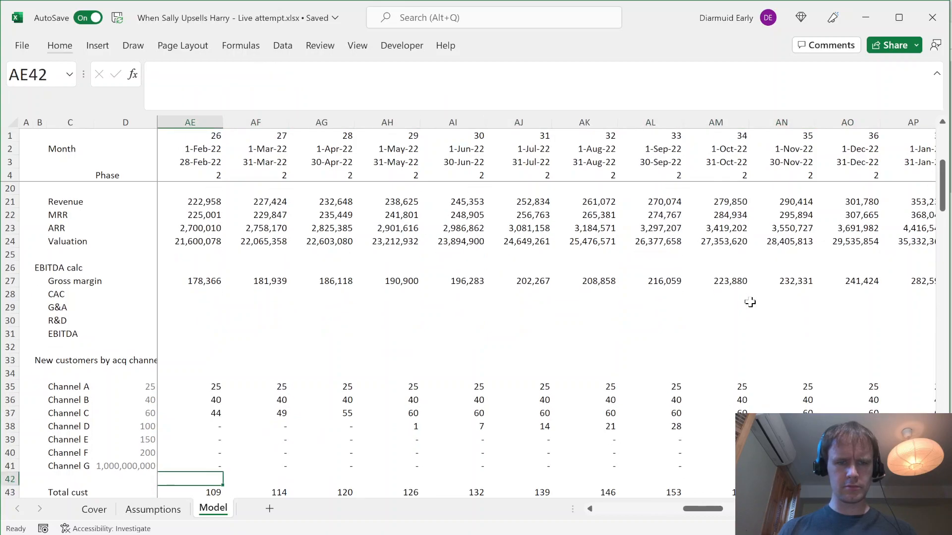
{"action": "key", "text": "Down"}
{"action": "key", "text": "F2"}
{"action": "key", "text": "Escape"}
{"action": "key", "text": "Down"}
{"action": "type", "text": "="}
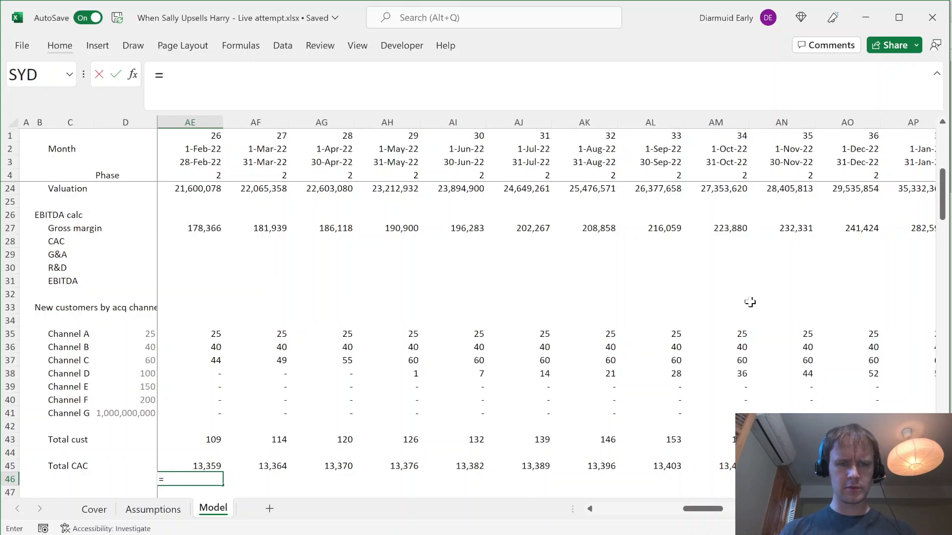
{"action": "key", "text": "Up"}
{"action": "type", "text": "/"}
{"action": "key", "text": "Up"}
{"action": "key", "text": "Up"}
{"action": "key", "text": "Up"}
{"action": "key", "text": "Return"}
{"action": "key", "text": "Up"}
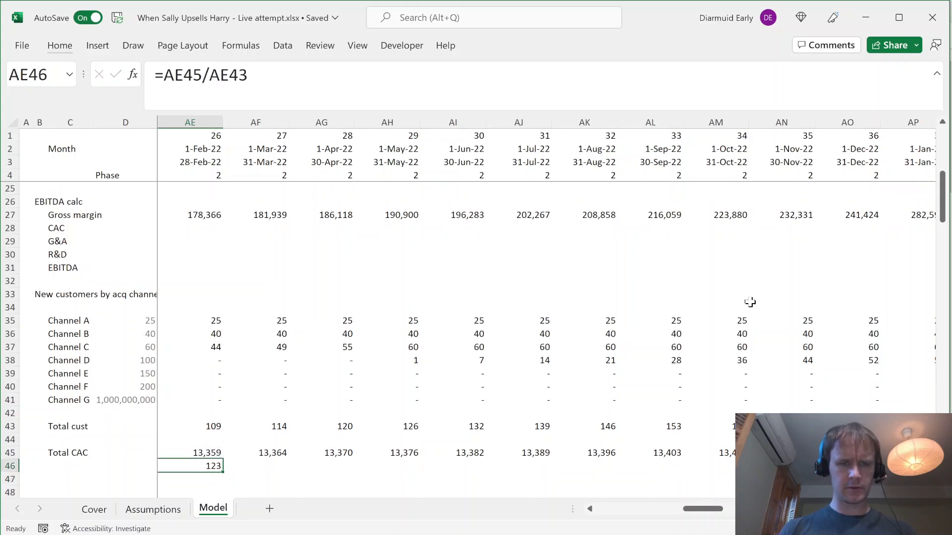
{"action": "key", "text": "Delete"}
{"action": "key", "text": "Up"}
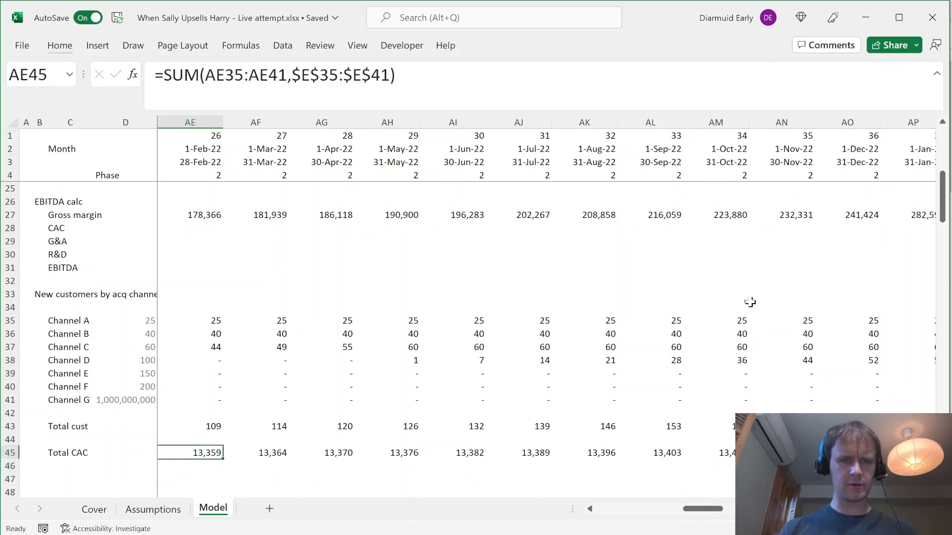
Inspect the Total CAC formula in AE45 against the total customers in AE43 and Channel G's allocation in AE41
{"action": "key", "text": "Up"}
{"action": "key", "text": "Up"}
{"action": "key", "text": "Down"}
{"action": "key", "text": "Down"}
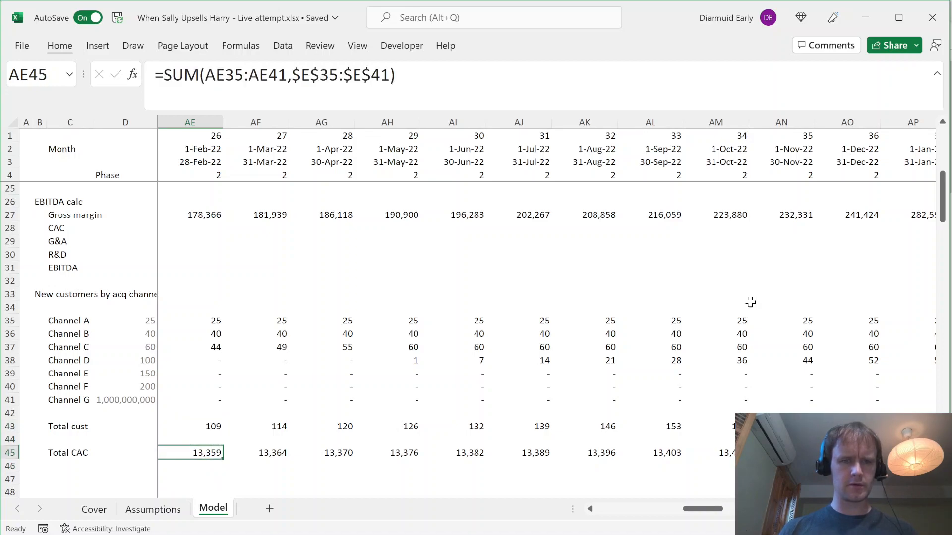
{"action": "key", "text": "F2"}
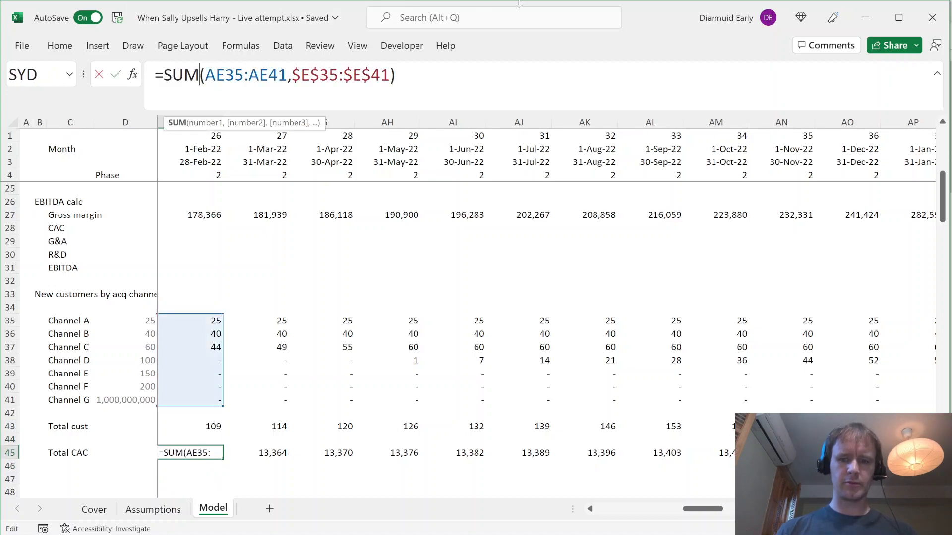
{"action": "key", "text": "Escape"}
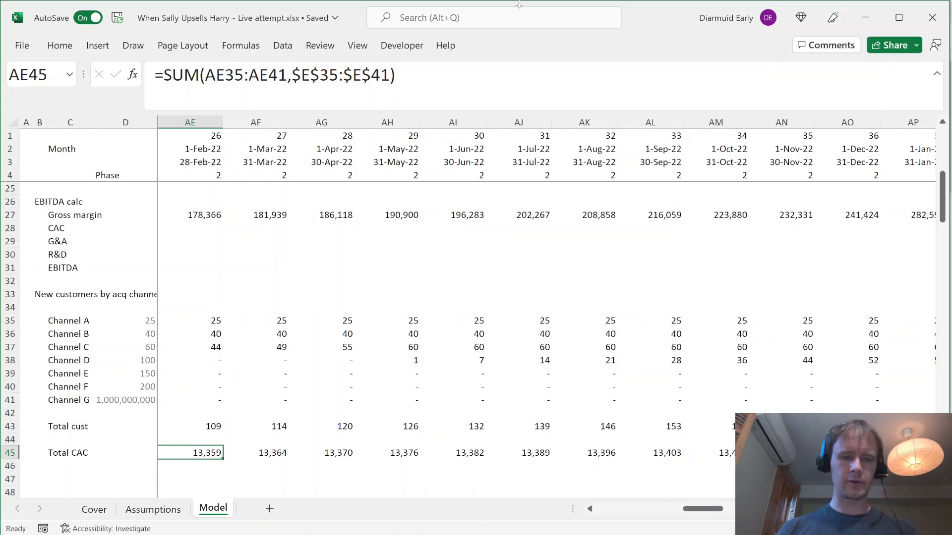
{"action": "key", "text": "Up"}
{"action": "key", "text": "Up"}
{"action": "key", "text": "Down"}
{"action": "key", "text": "Down"}
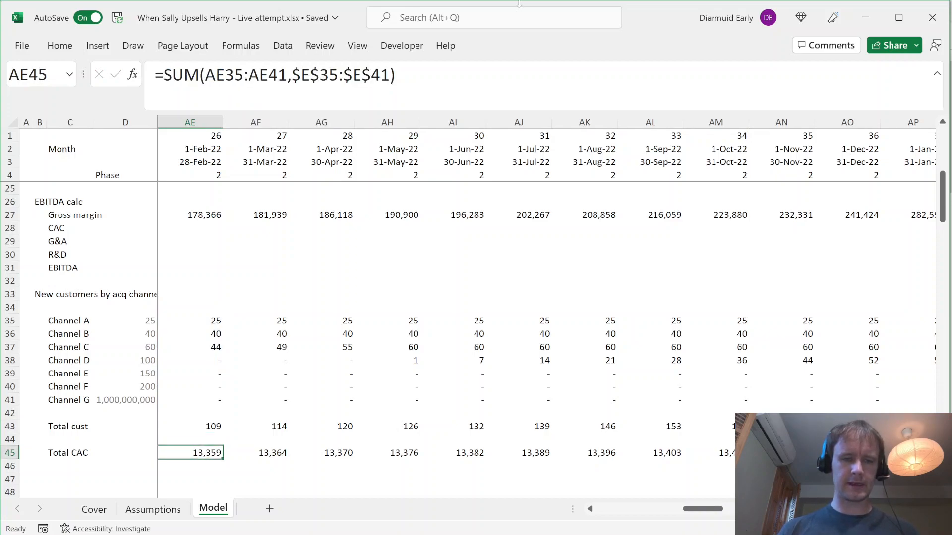
{"action": "key", "text": "Up"}
{"action": "key", "text": "Up"}
{"action": "key", "text": "Down"}
{"action": "key", "text": "Down"}
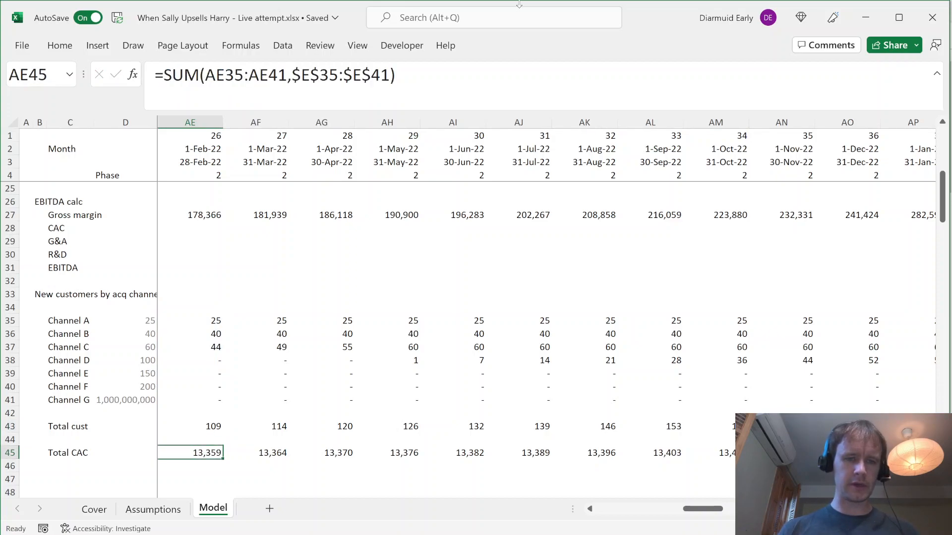
{"action": "key", "text": "Up"}
{"action": "key", "text": "Up"}
{"action": "key", "text": "Up"}
{"action": "key", "text": "Up"}
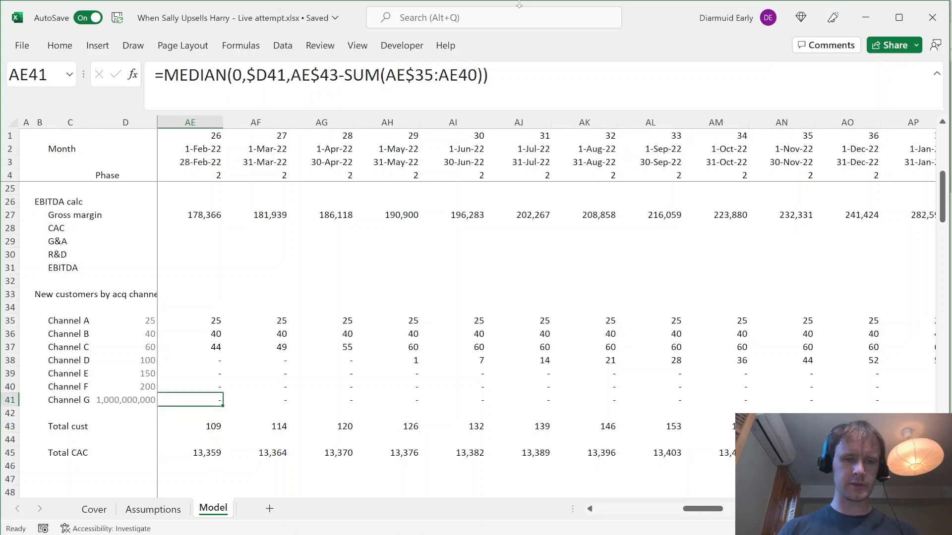
Check the channel acquisition costs in E35:E41 that feed the Total CAC calculation
{"action": "key", "text": "shift+Left"}
{"action": "key", "text": "shift+Left"}
{"action": "key", "text": "shift+Left"}
{"action": "key", "text": "shift+Left"}
{"action": "key", "text": "shift+Left"}
{"action": "key", "text": "shift+Left"}
{"action": "key", "text": "shift+Left"}
{"action": "key", "text": "shift+Left"}
{"action": "key", "text": "shift+Left"}
{"action": "key", "text": "ctrl+shift+Left"}
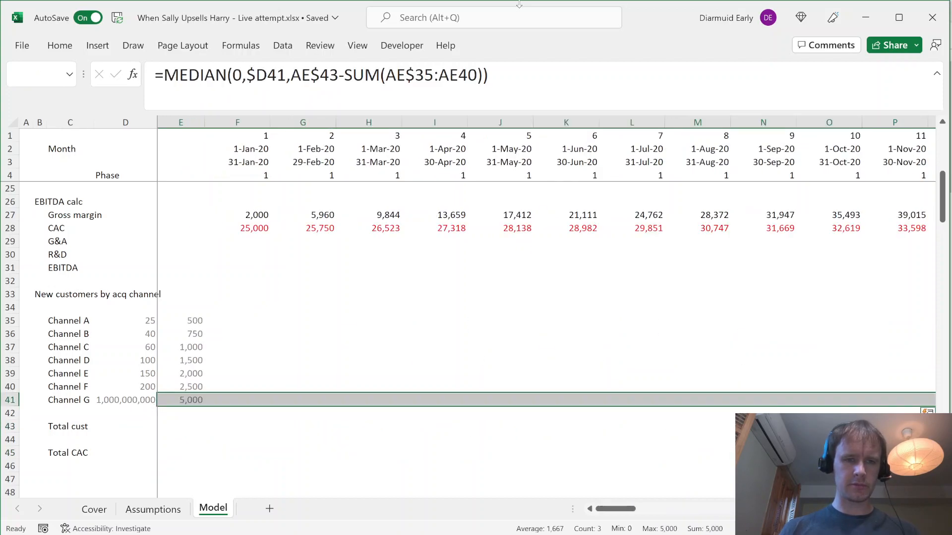
Correct the January 2022 Total CAC formula in AD45 to =SUMPRODUCT(AD35:AD41,$E$35:$E$41)
{"action": "key", "text": "Right"}
{"action": "key", "text": "Right"}
{"action": "key", "text": "Left"}
{"action": "key", "text": "Down"}
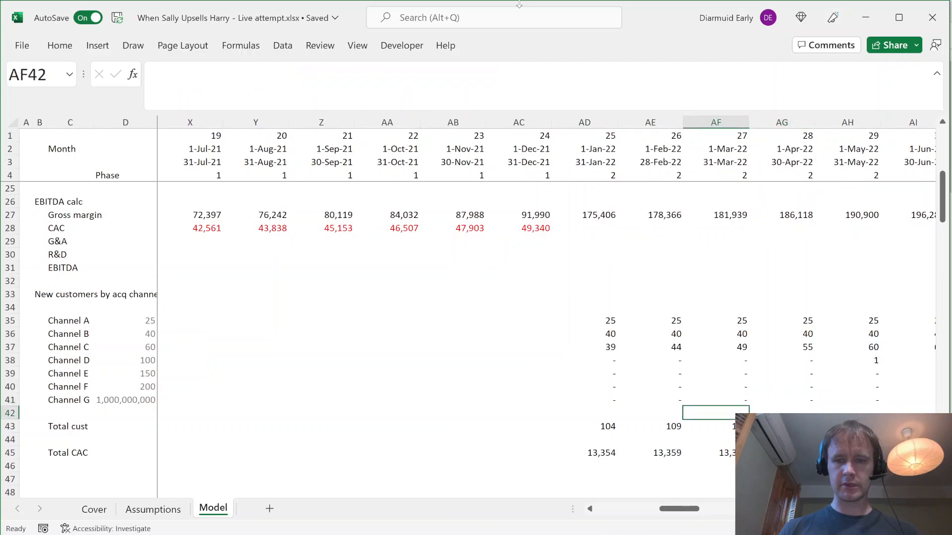
{"action": "key", "text": "Left"}
{"action": "key", "text": "Left"}
{"action": "key", "text": "Down"}
{"action": "key", "text": "Down"}
{"action": "key", "text": "Down"}
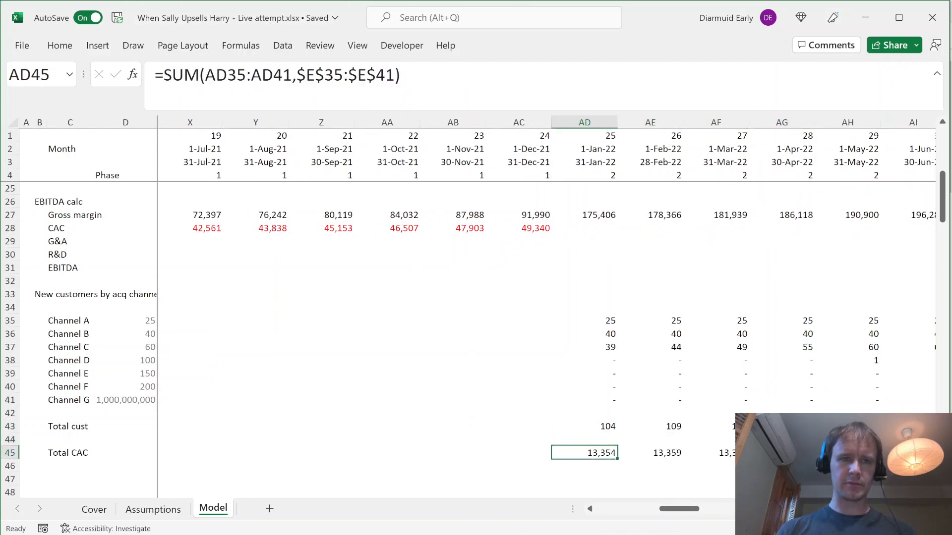
{"action": "key", "text": "F2"}
{"action": "type", "text": "pr"}
{"action": "key", "text": "Tab"}
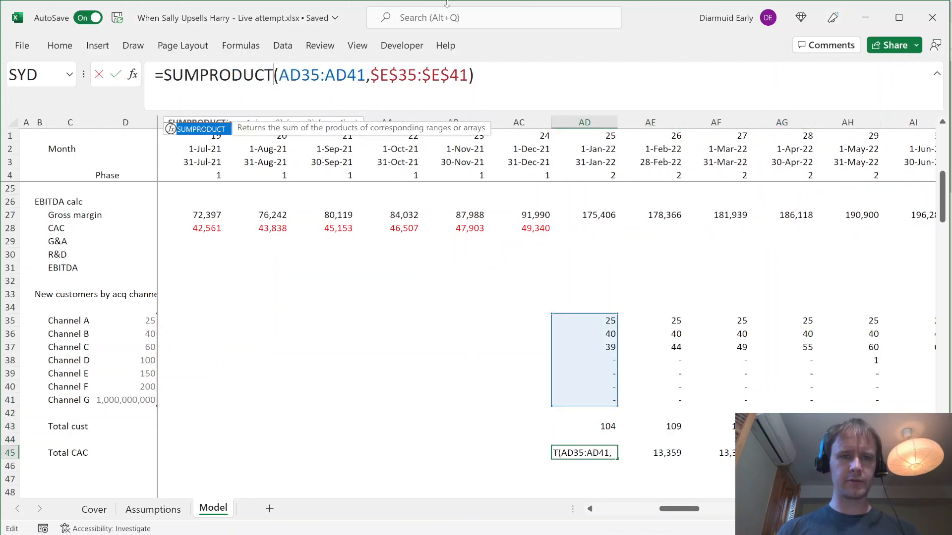
{"action": "key", "text": "ctrl+Return"}
Fill the corrected Total CAC formula from AD45 across row 45 through December 2027
{"action": "key", "text": "ctrl+shift+Right"}
{"action": "key", "text": "ctrl+r"}
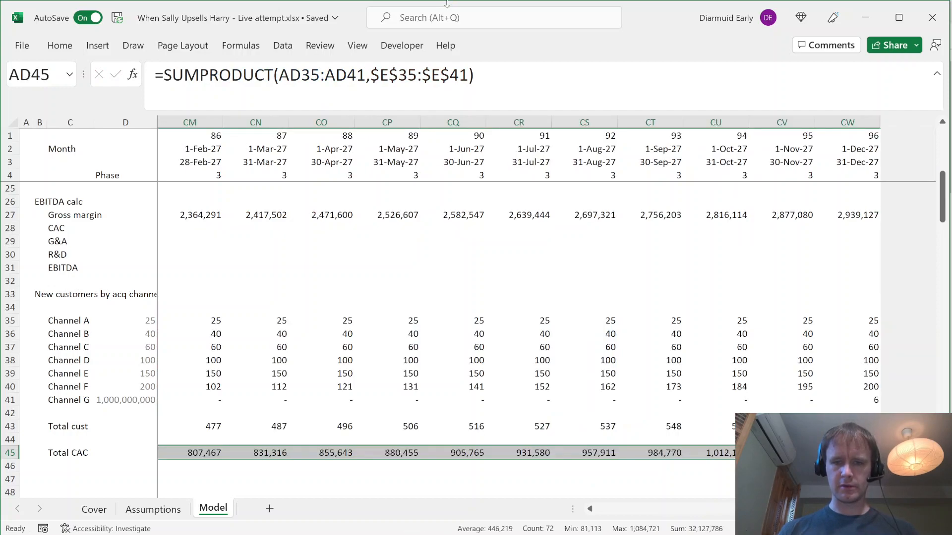
{"action": "key", "text": "ctrl+shift+Left"}
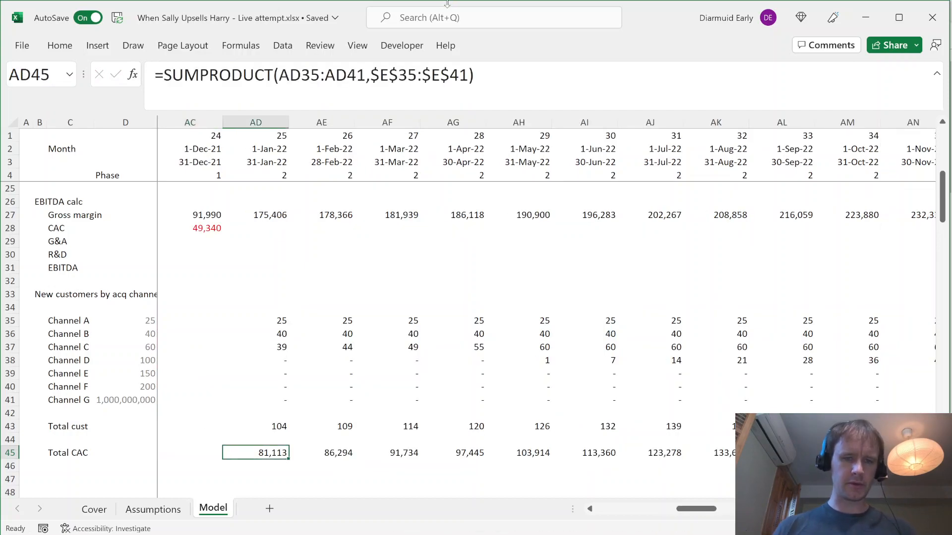
Link the CAC row to the Total CAC row from January 2022 and fill the formula across the remaining months
{"action": "key", "text": "ctrl+Up"}
{"action": "key", "text": "ctrl+Up"}
{"action": "key", "text": "ctrl+Down"}
{"action": "key", "text": "ctrl+Down"}
{"action": "key", "text": "ctrl+Up"}
{"action": "key", "text": "ctrl+Up"}
{"action": "key", "text": "ctrl+Up"}
{"action": "key", "text": "ctrl+Left"}
{"action": "key", "text": "Down"}
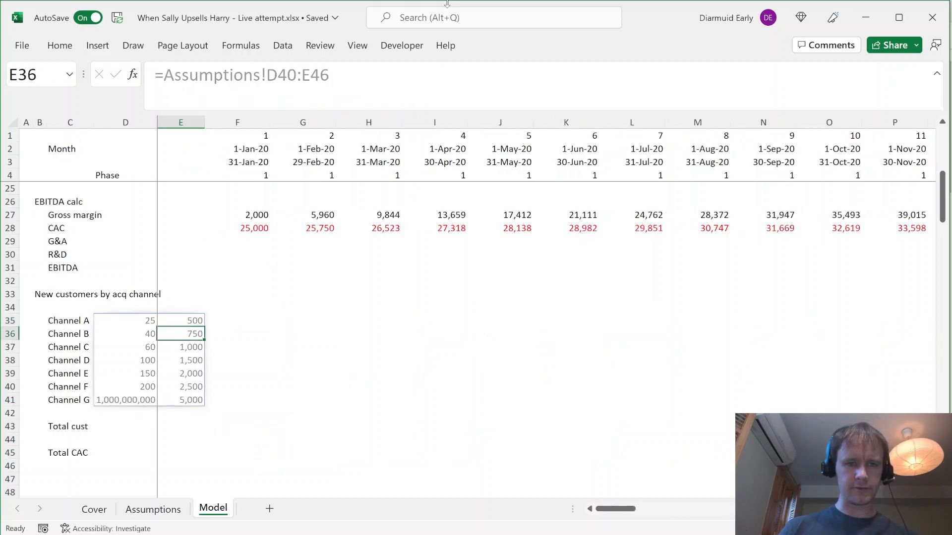
{"action": "key", "text": "Down"}
{"action": "key", "text": "ctrl+Right"}
{"action": "key", "text": "Right"}
{"action": "key", "text": "Right"}
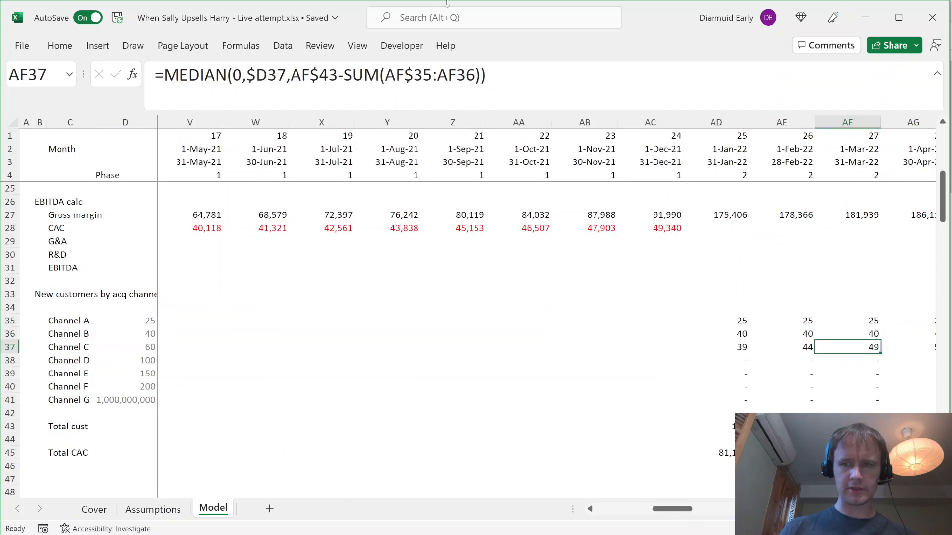
{"action": "key", "text": "Left"}
{"action": "key", "text": "Left"}
{"action": "key", "text": "ctrl+Up"}
{"action": "key", "text": "ctrl+Up"}
{"action": "key", "text": "Down"}
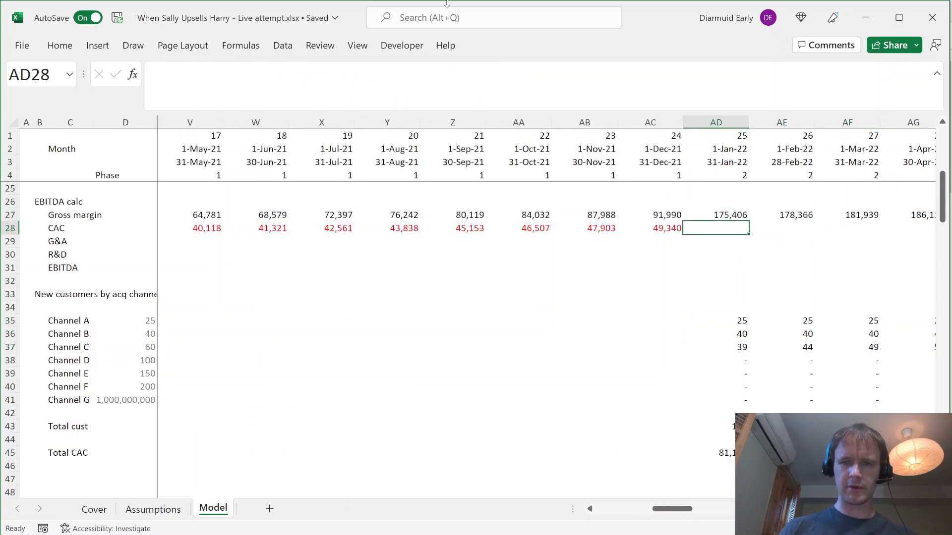
{"action": "type", "text": "="}
{"action": "key", "text": "ctrl+Down"}
{"action": "key", "text": "ctrl+Down"}
{"action": "key", "text": "ctrl+Down"}
{"action": "key", "text": "ctrl+Down"}
{"action": "key", "text": "ctrl+Return"}
{"action": "key", "text": "ctrl+shift+Right"}
{"action": "key", "text": "ctrl+r"}
Link the January 2020 G&A value to the starting G&A amount in cell D28 of the Assumptions sheet
{"action": "key", "text": "Down"}
{"action": "key", "text": "ctrl+Left"}
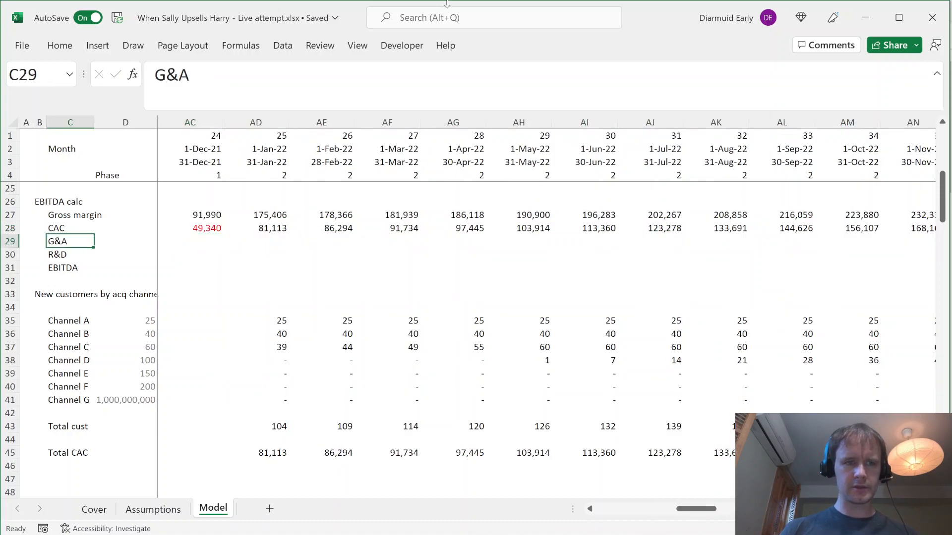
{"action": "key", "text": "Right"}
{"action": "key", "text": "Right"}
{"action": "key", "text": "Right"}
{"action": "type", "text": "="}
{"action": "key", "text": "ctrl+Page_Up"}
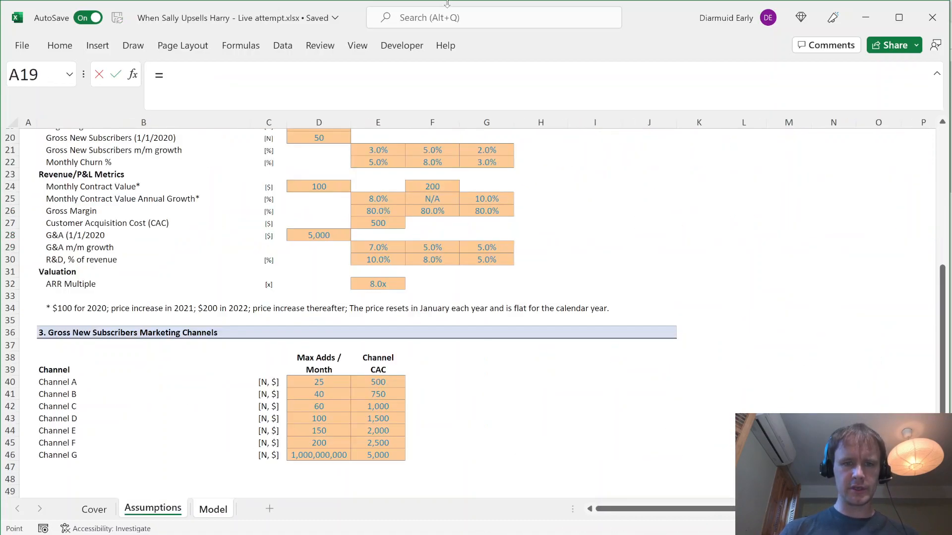
{"action": "left_click", "coordinate": [314, 237]}
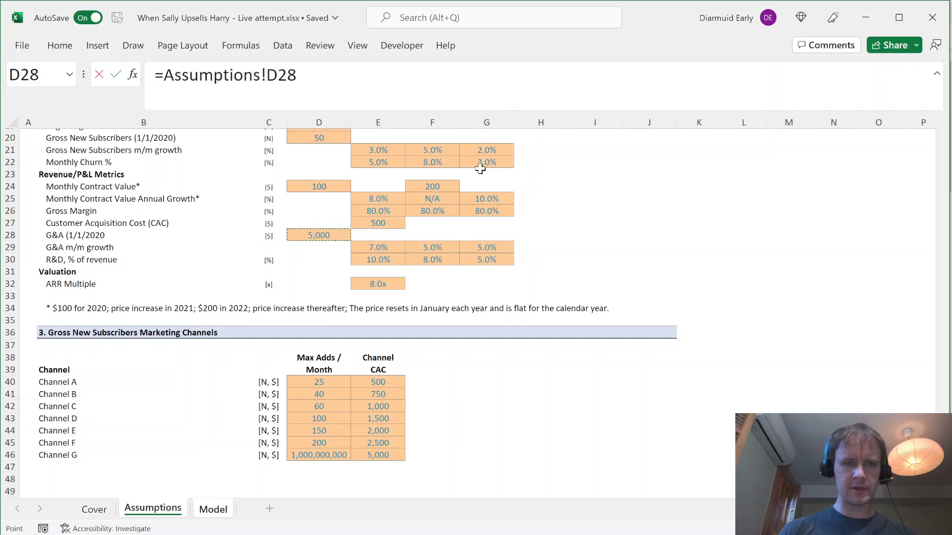
{"action": "key", "text": "Return"}
Insert two rows above the new customers by acquisition channel section and label C33 "G&A growth"
{"action": "key", "text": "Down"}
{"action": "key", "text": "Down"}
{"action": "key", "text": "Left"}
{"action": "key", "text": "Left"}
{"action": "key", "text": "Down"}
{"action": "key", "text": "Left"}
{"action": "key", "text": "alt+h"}
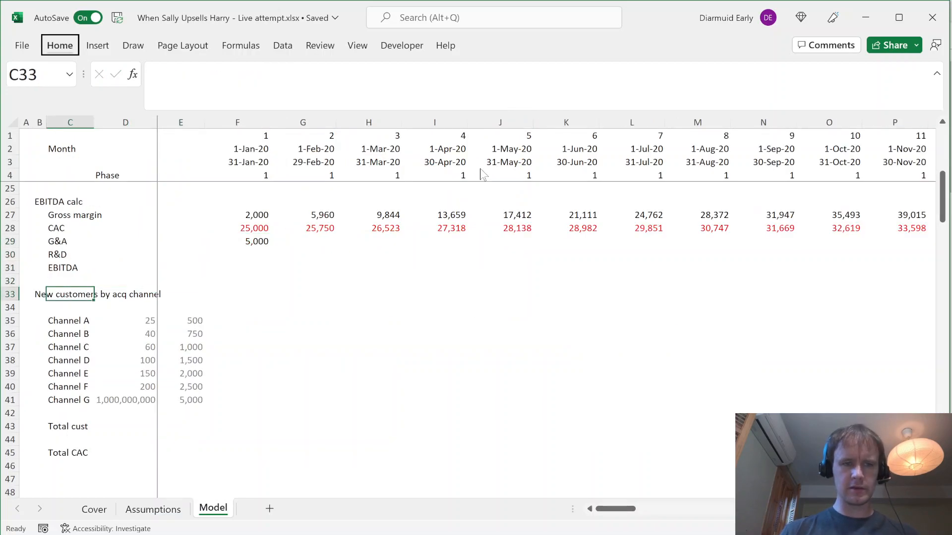
{"action": "key", "text": "i"}
{"action": "key", "text": "r"}
{"action": "key", "text": "F4"}
{"action": "type", "text": "G&A growth"}
{"action": "key", "text": "Right"}
Copy the January 2020 churn rate formula from F14 into the G&A growth row at F33
{"action": "key", "text": "Right"}
{"action": "key", "text": "Right"}
{"action": "key", "text": "Right"}
{"action": "key", "text": "Left"}
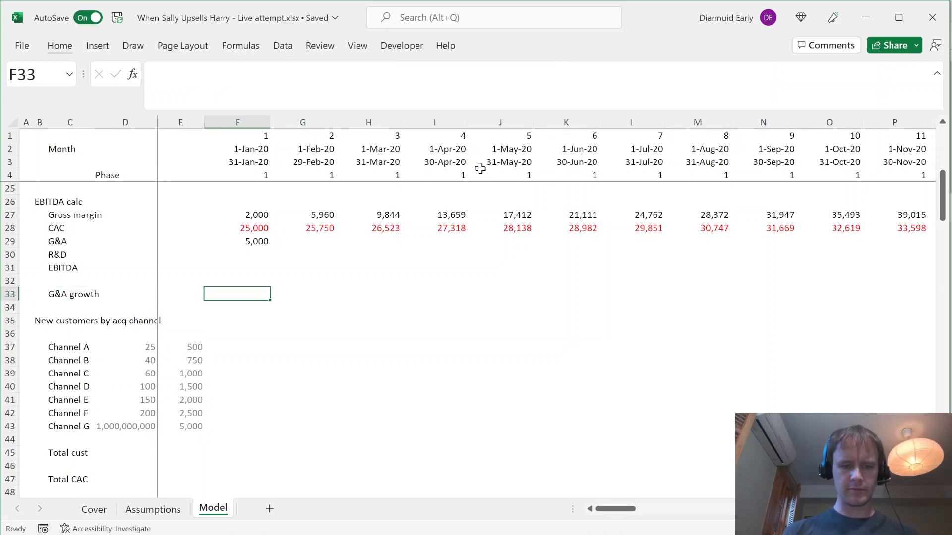
{"action": "key", "text": "Left"}
{"action": "key", "text": "ctrl+Up"}
{"action": "key", "text": "Down"}
{"action": "key", "text": "Down"}
{"action": "key", "text": "Down"}
{"action": "key", "text": "Down"}
{"action": "key", "text": "Down"}
{"action": "key", "text": "Down"}
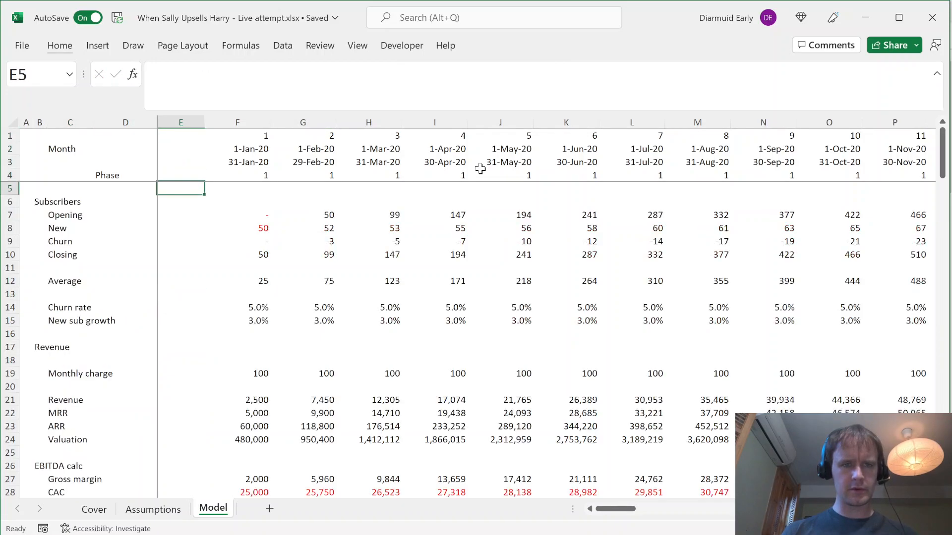
{"action": "key", "text": "Right"}
{"action": "key", "text": "Down"}
{"action": "key", "text": "Down"}
{"action": "key", "text": "Down"}
{"action": "key", "text": "Down"}
{"action": "key", "text": "Down"}
{"action": "key", "text": "Down"}
{"action": "key", "text": "Down"}
{"action": "key", "text": "ctrl+c"}
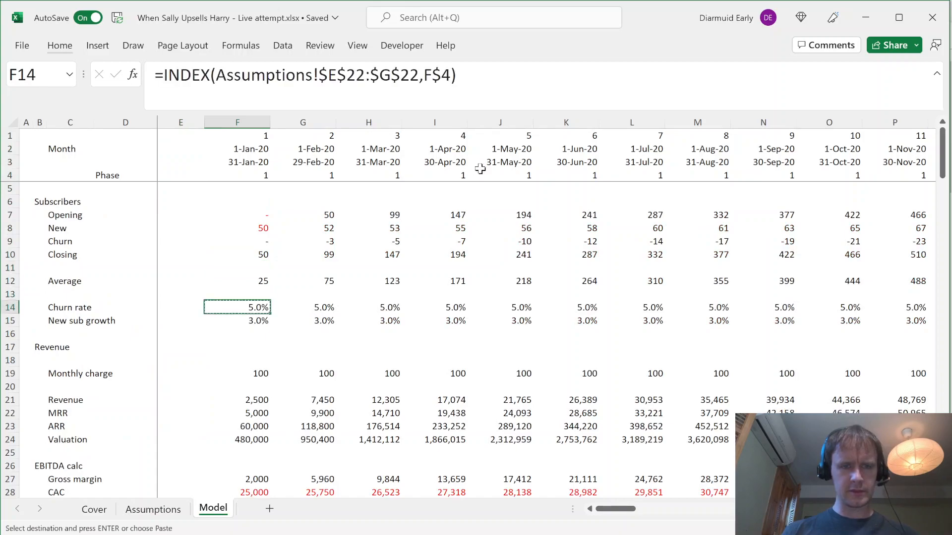
{"action": "key", "text": "Left"}
{"action": "key", "text": "ctrl+Down"}
{"action": "key", "text": "Right"}
{"action": "key", "text": "ctrl+v"}
{"action": "key", "text": "Left"}
{"action": "key", "text": "Delete"}
{"action": "key", "text": "Right"}
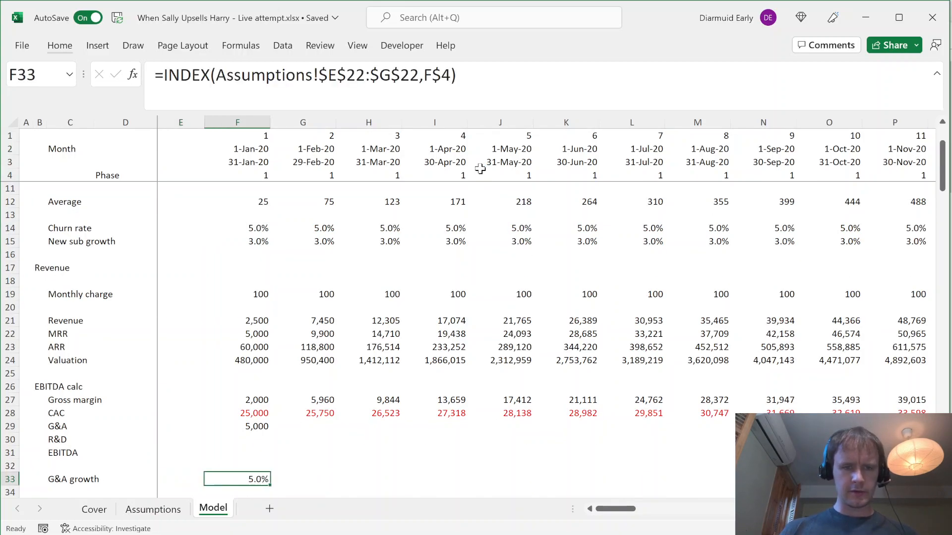
Point the G&A growth formula at the Assumptions growth row by replacing 22 with 29 in F33:G33
{"action": "key", "text": "ctrl+Page_Up"}
{"action": "left_click", "coordinate": [364, 245]}
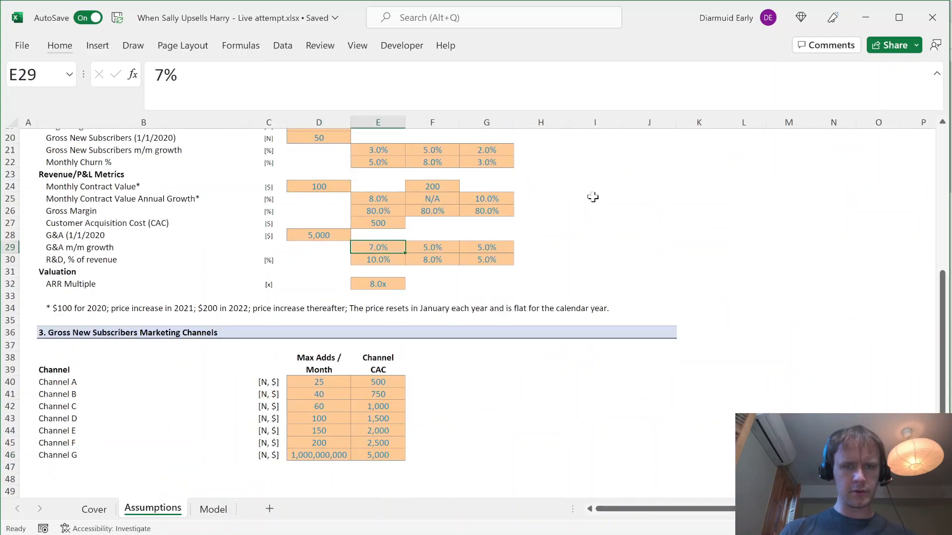
{"action": "key", "text": "ctrl+shift+Right"}
{"action": "key", "text": "ctrl+Page_Down"}
{"action": "key", "text": "shift+Right"}
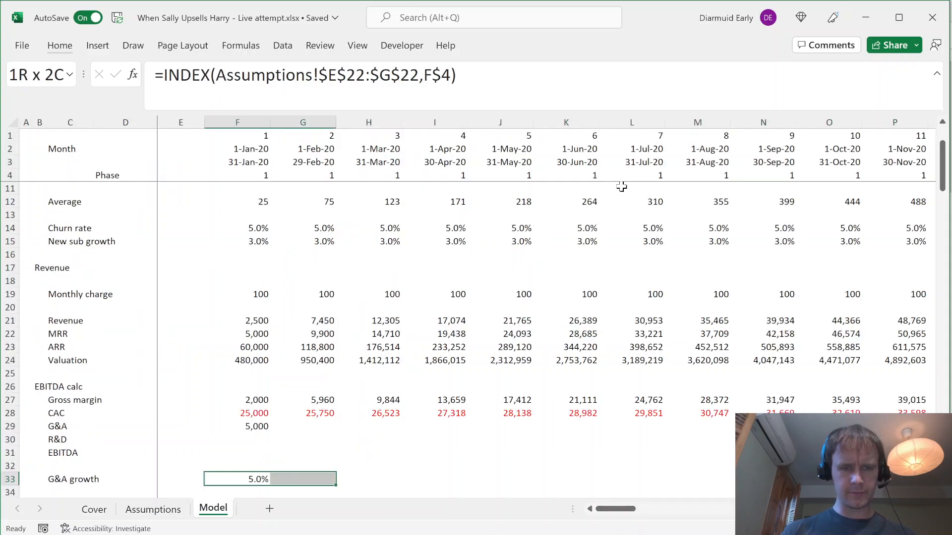
{"action": "key", "text": "ctrl+f"}
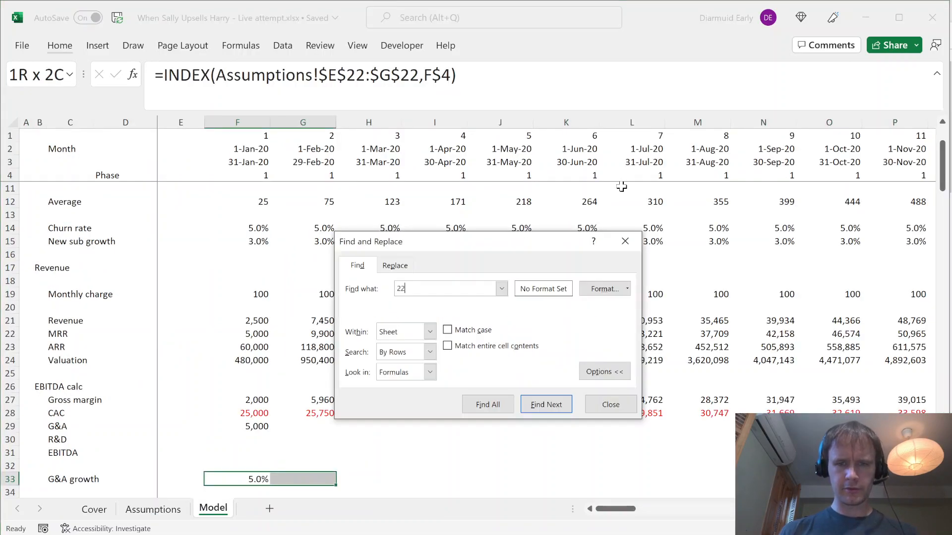
{"action": "key", "text": "ctrl+h"}
{"action": "type", "text": "29"}
{"action": "key", "text": "alt+a"}
{"action": "key", "text": "Return"}
{"action": "key", "text": "Escape"}
Label cell C34, under G&A growth, "R&D % of rev"
{"action": "key", "text": "Left"}
{"action": "key", "text": "Down"}
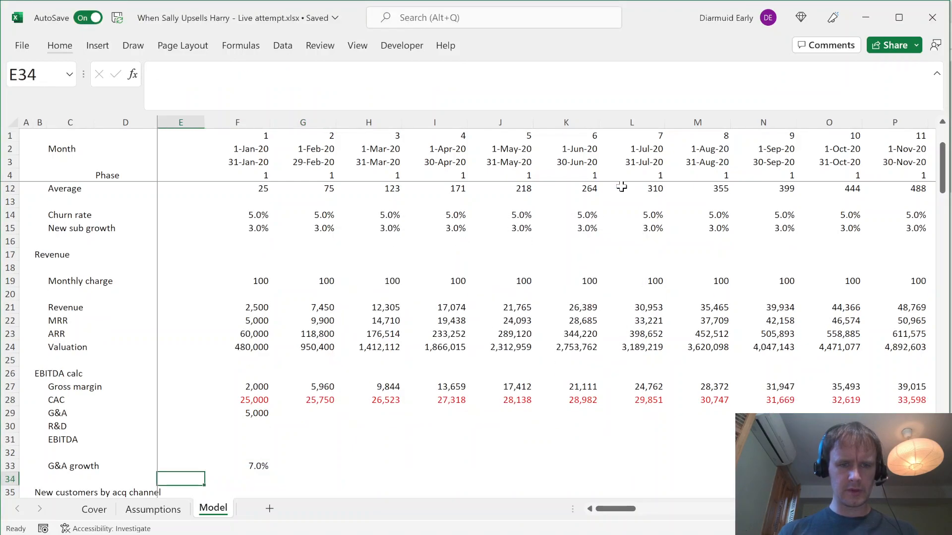
{"action": "key", "text": "Left"}
{"action": "key", "text": "Left"}
{"action": "key", "text": "ctrl+Page_Up"}
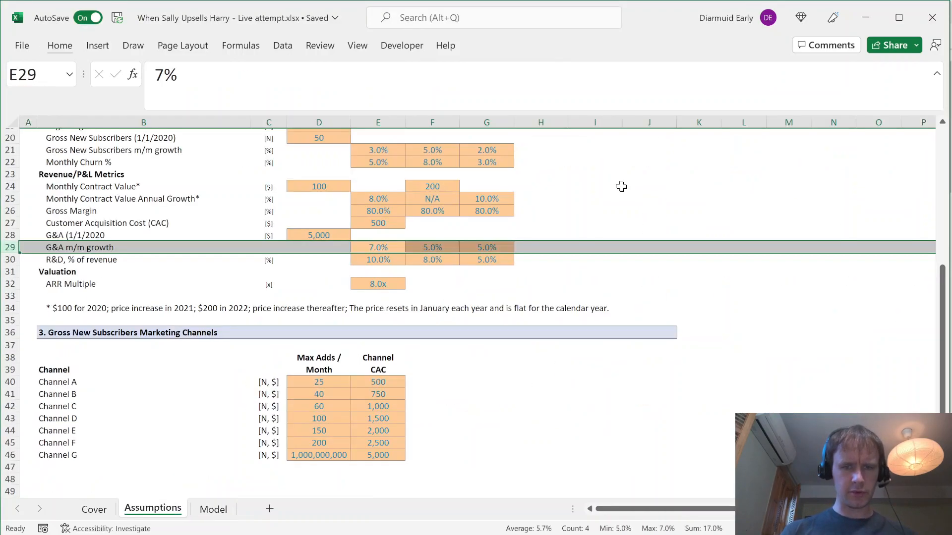
{"action": "key", "text": "ctrl+Page_Down"}
{"action": "type", "text": "R&D"}
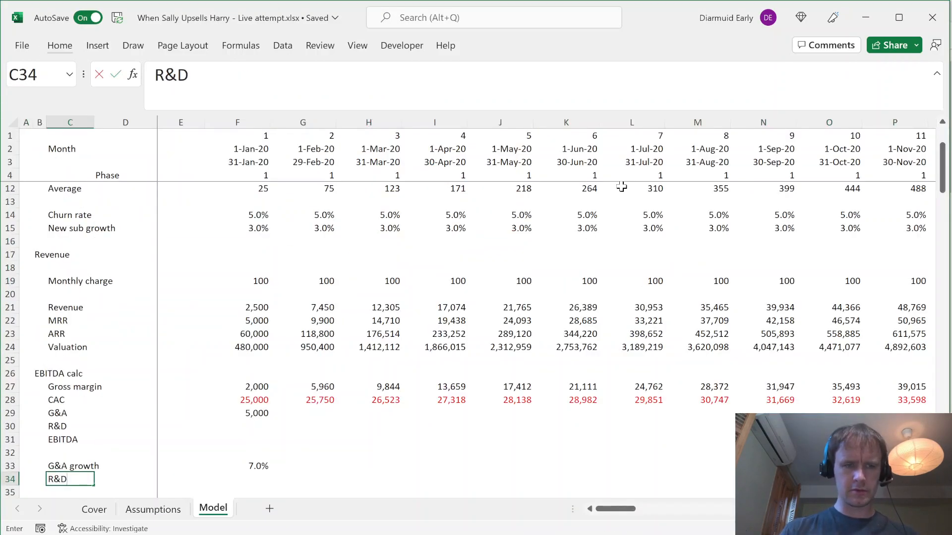
{"action": "type", "text": " % of rev"}
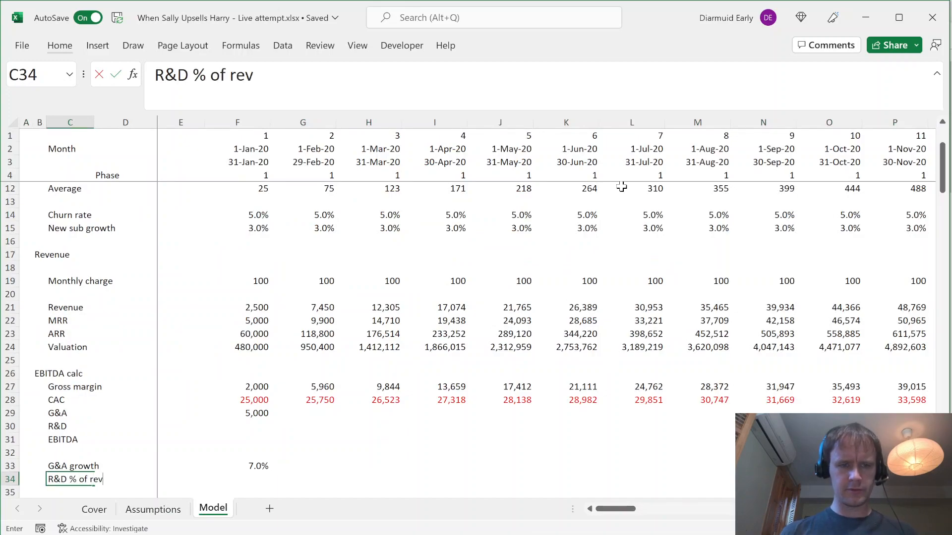
{"action": "key", "text": "Right"}
Copy the G&A growth formula down to F34 and replace 29 with 30 to reference the R&D percentage assumptions
{"action": "key", "text": "Right"}
{"action": "key", "text": "Right"}
{"action": "key", "text": "Right"}
{"action": "key", "text": "Left"}
{"action": "key", "text": "ctrl+d"}
{"action": "key", "text": "shift+Right"}
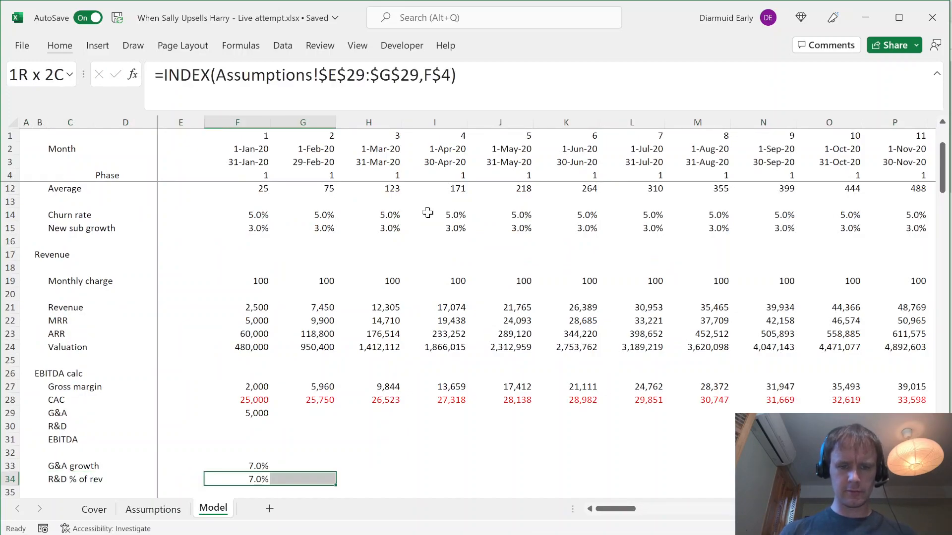
{"action": "key", "text": "ctrl+f"}
{"action": "type", "text": "29"}
{"action": "key", "text": "ctrl+h"}
{"action": "type", "text": "3"}
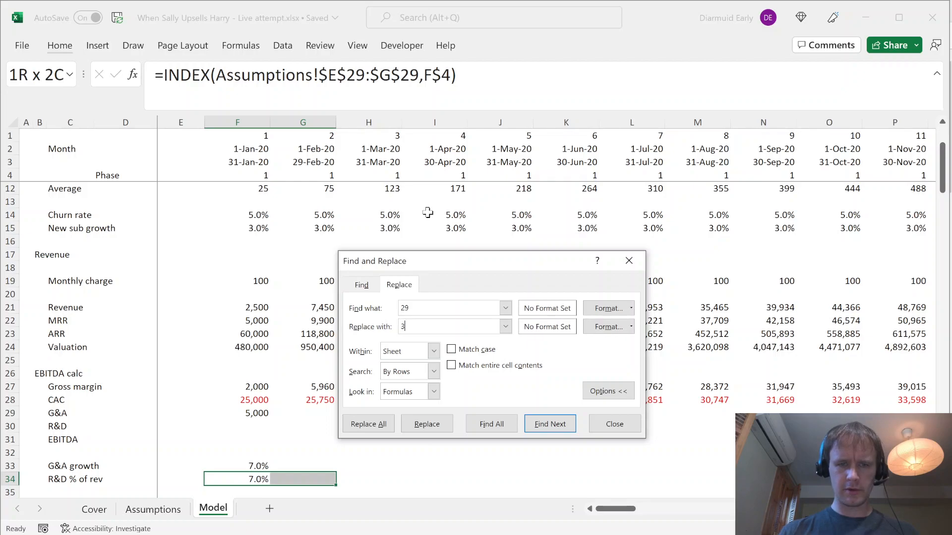
{"action": "type", "text": "0"}
{"action": "key", "text": "alt+a"}
{"action": "key", "text": "Return"}
{"action": "key", "text": "Escape"}
Fill the G&A growth and R&D % of rev formulas from January 2020 across all months
{"action": "key", "text": "Up"}
{"action": "key", "text": "Up"}
{"action": "key", "text": "Up"}
{"action": "key", "text": "Up"}
{"action": "key", "text": "Up"}
{"action": "key", "text": "Right"}
{"action": "key", "text": "Left"}
{"action": "key", "text": "Down"}
{"action": "key", "text": "Down"}
{"action": "key", "text": "Down"}
{"action": "key", "text": "Down"}
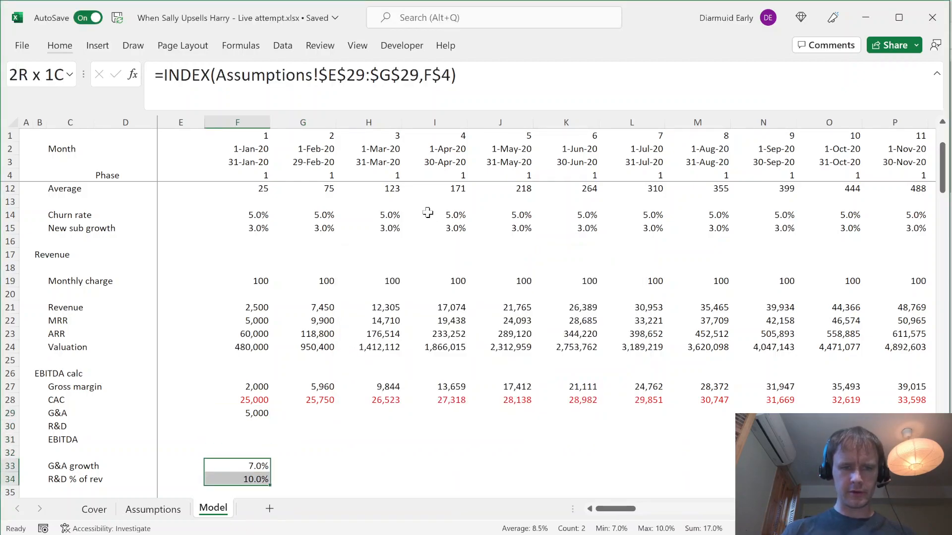
{"action": "key", "text": "shift+Down"}
{"action": "key", "text": "ctrl+shift+Right"}
{"action": "key", "text": "ctrl+r"}
Enter =F29*(1+G33) for February 2020 G&A and fill it across the remaining months
{"action": "key", "text": "shift+BackSpace"}
{"action": "key", "text": "Right"}
{"action": "key", "text": "Up"}
{"action": "key", "text": "Up"}
{"action": "key", "text": "Up"}
{"action": "key", "text": "Up"}
{"action": "type", "text": "="}
{"action": "key", "text": "Left"}
{"action": "type", "text": "*("}
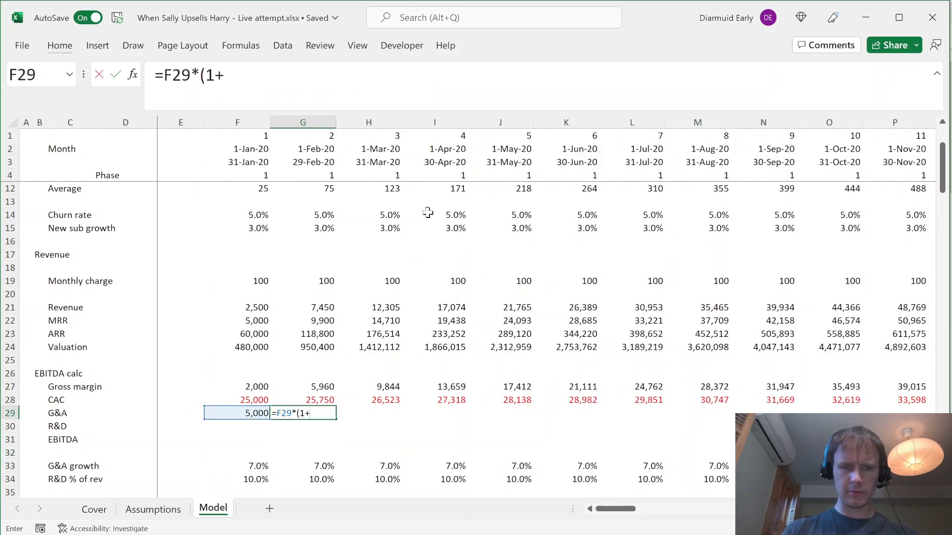
{"action": "type", "text": "1+"}
{"action": "key", "text": "Down"}
{"action": "key", "text": "Down"}
{"action": "key", "text": "Down"}
{"action": "key", "text": "Down"}
{"action": "type", "text": ")"}
{"action": "key", "text": "ctrl+Return"}
{"action": "key", "text": "ctrl+shift+Right"}
{"action": "key", "text": "ctrl+r"}
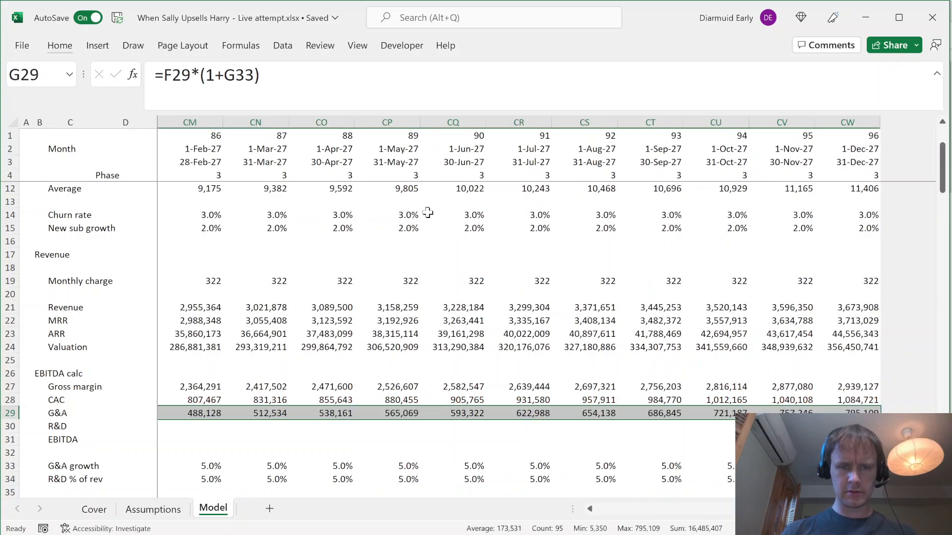
Enter =F21*F34 for January 2020 R&D and fill it across all months
{"action": "key", "text": "Home"}
{"action": "key", "text": "Down"}
{"action": "key", "text": "Right"}
{"action": "type", "text": "="}
{"action": "key", "text": "Up"}
{"action": "key", "text": "Up"}
{"action": "key", "text": "Up"}
{"action": "key", "text": "Up"}
{"action": "key", "text": "Up"}
{"action": "key", "text": "Up"}
{"action": "key", "text": "Up"}
{"action": "key", "text": "Up"}
{"action": "key", "text": "Up"}
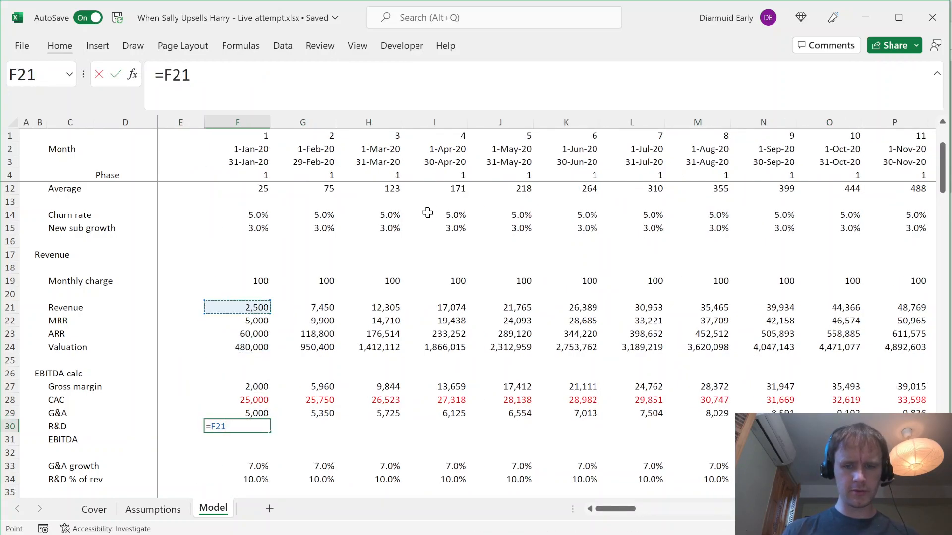
{"action": "type", "text": "*"}
{"action": "key", "text": "Down"}
{"action": "key", "text": "Down"}
{"action": "key", "text": "Down"}
{"action": "key", "text": "Down"}
{"action": "key", "text": "ctrl+Return"}
{"action": "key", "text": "ctrl+shift+Right"}
{"action": "key", "text": "ctrl+r"}
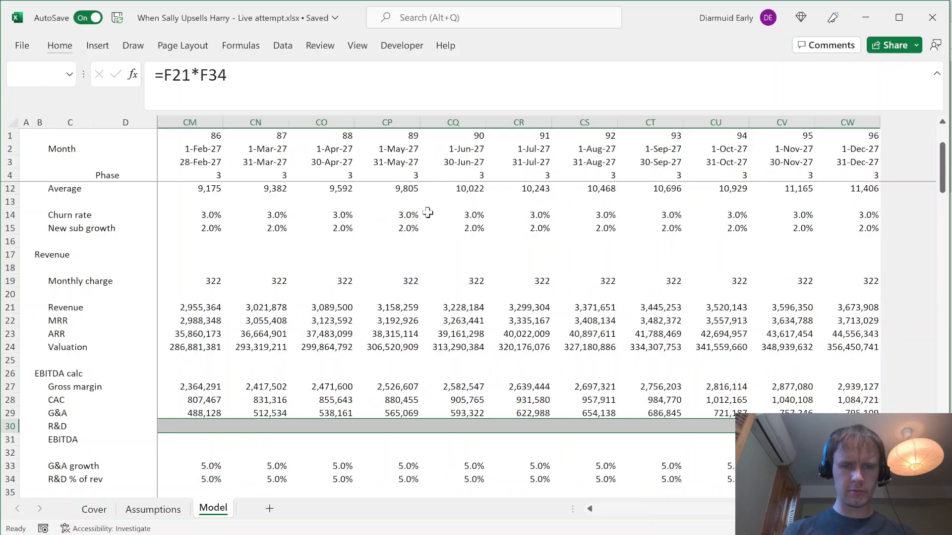
Enter =F27-SUM(F28:F30) for January 2020 EBITDA and fill it across all months
{"action": "key", "text": "Home"}
{"action": "key", "text": "Down"}
{"action": "key", "text": "Right"}
{"action": "type", "text": "="}
{"action": "key", "text": "Up"}
{"action": "key", "text": "Up"}
{"action": "key", "text": "Up"}
{"action": "key", "text": "Up"}
{"action": "type", "text": "-SUM("}
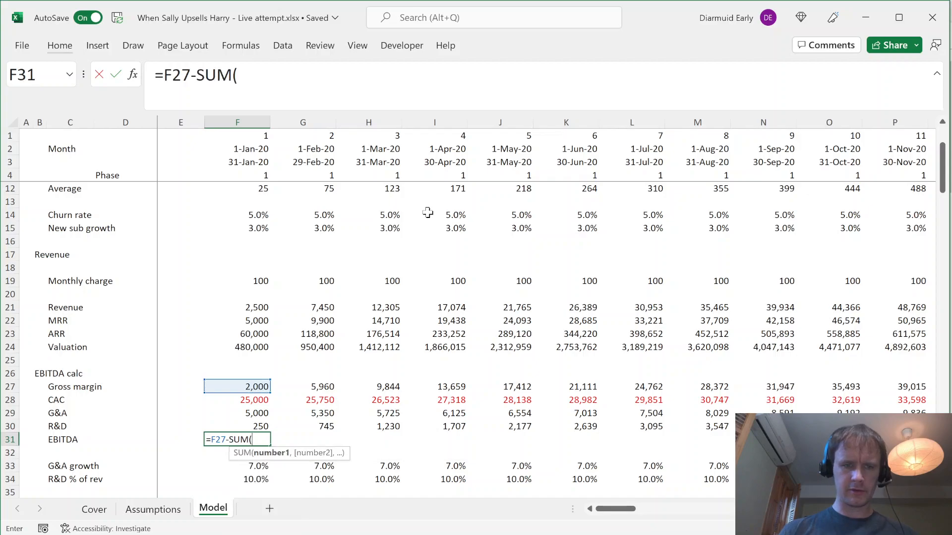
{"action": "key", "text": "Up"}
{"action": "key", "text": "shift+Up"}
{"action": "key", "text": "shift+Up"}
{"action": "key", "text": "ctrl+Return"}
{"action": "key", "text": "ctrl+shift+Right"}
{"action": "key", "text": "ctrl+r"}
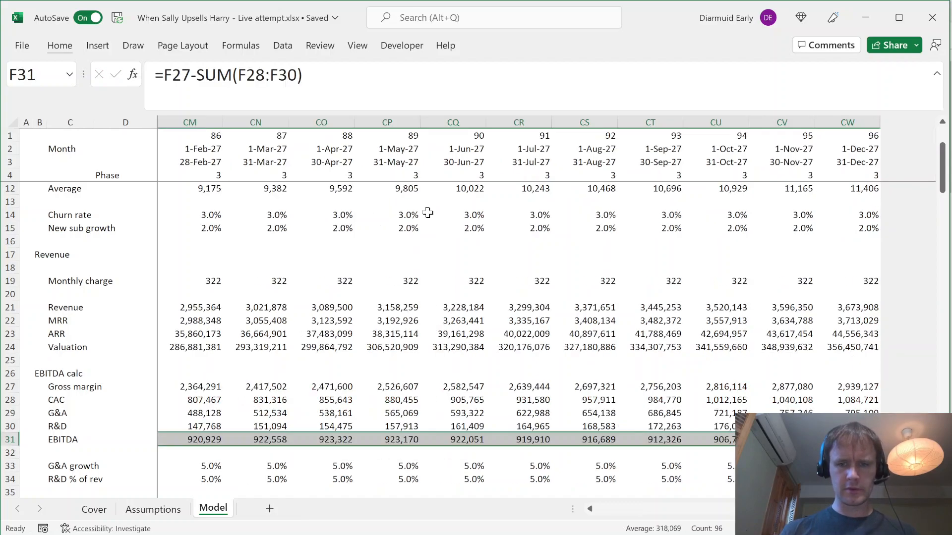
Examine the rows below the EBITDA line, including the growth rates and new customers by acquisition channel
{"action": "key", "text": "ctrl+shift+Left"}
{"action": "key", "text": "Down"}
{"action": "key", "text": "Down"}
{"action": "key", "text": "Down"}
{"action": "key", "text": "Down"}
{"action": "key", "text": "Down"}
{"action": "key", "text": "Down"}
{"action": "key", "text": "Down"}
{"action": "key", "text": "Down"}
{"action": "key", "text": "Down"}
{"action": "key", "text": "Down"}
{"action": "key", "text": "Down"}
{"action": "key", "text": "Down"}
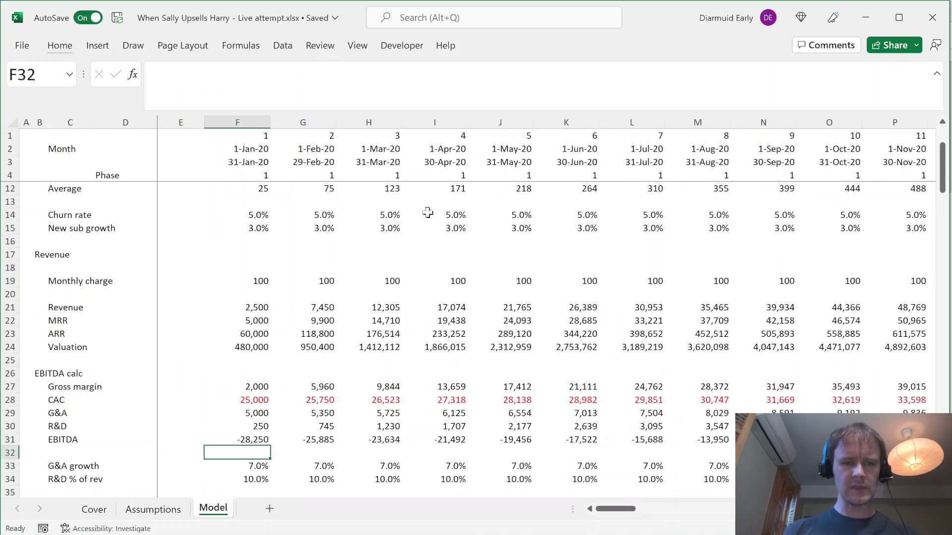
{"action": "key", "text": "ctrl+Up"}
{"action": "key", "text": "Up"}
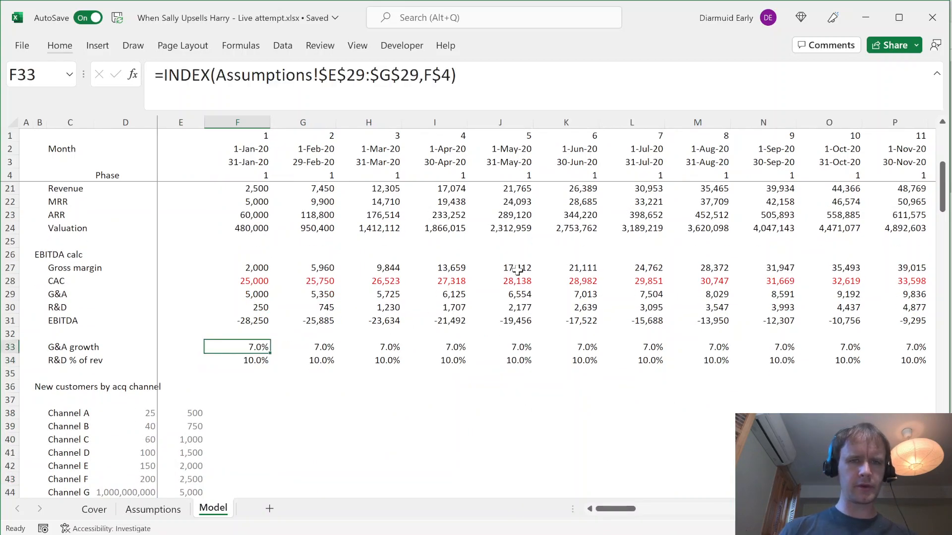
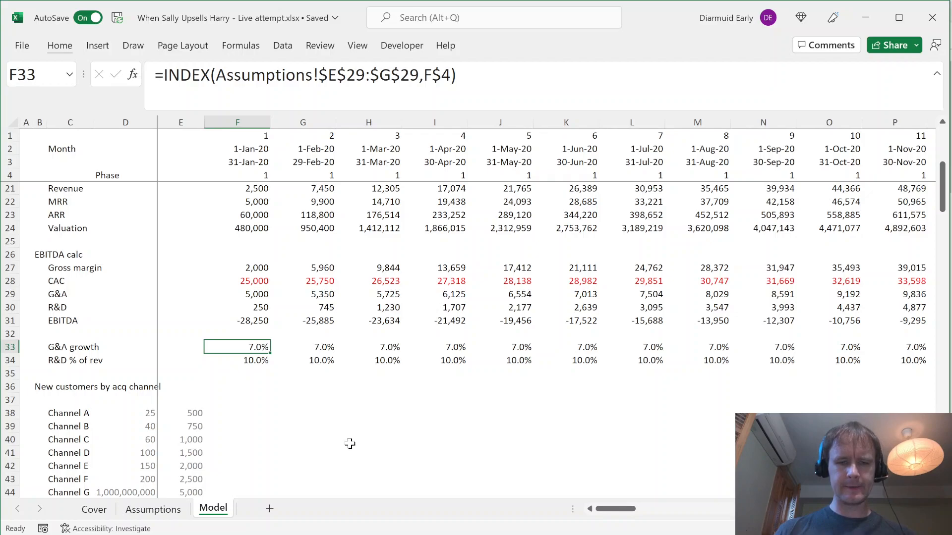
Switch to the Questions PDF in Edge to read question 1, and return to the model's December 2021 column
{"action": "key", "text": "alt+Tab"}
{"action": "key", "text": "ctrl+Tab"}
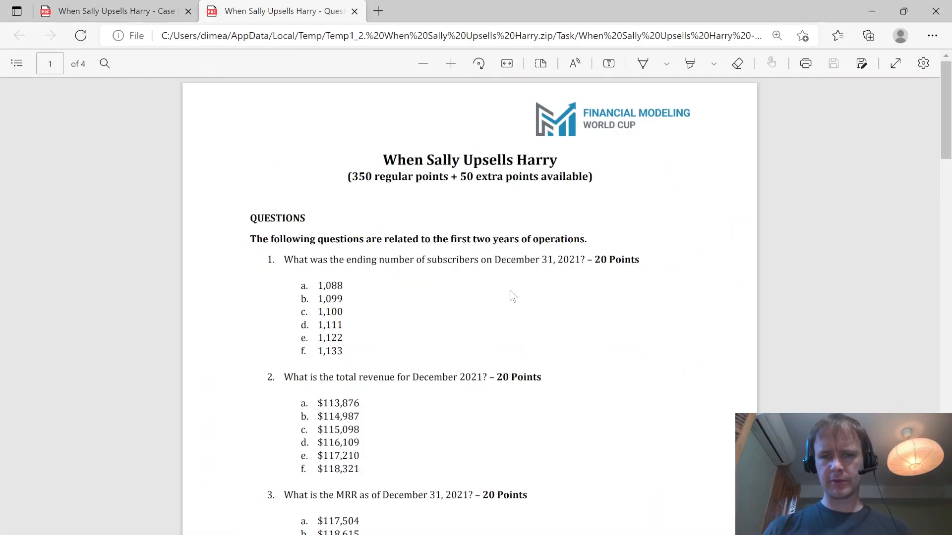
{"action": "key", "text": "alt+Tab"}
{"action": "key", "text": "alt+Page_Down"}
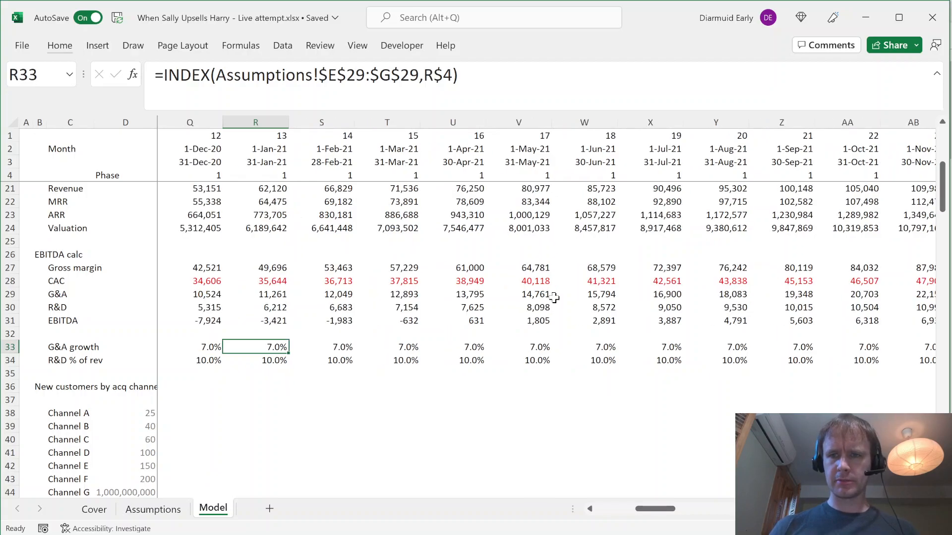
{"action": "key", "text": "Right"}
{"action": "key", "text": "Right"}
{"action": "key", "text": "Right"}
{"action": "key", "text": "Right"}
{"action": "key", "text": "Right"}
{"action": "key", "text": "Right"}
{"action": "key", "text": "Right"}
{"action": "key", "text": "Right"}
{"action": "key", "text": "Right"}
{"action": "key", "text": "Right"}
{"action": "key", "text": "Right"}
{"action": "key", "text": "Right"}
{"action": "key", "text": "Right"}
{"action": "key", "text": "Right"}
{"action": "key", "text": "Right"}
{"action": "key", "text": "Left"}
{"action": "key", "text": "Left"}
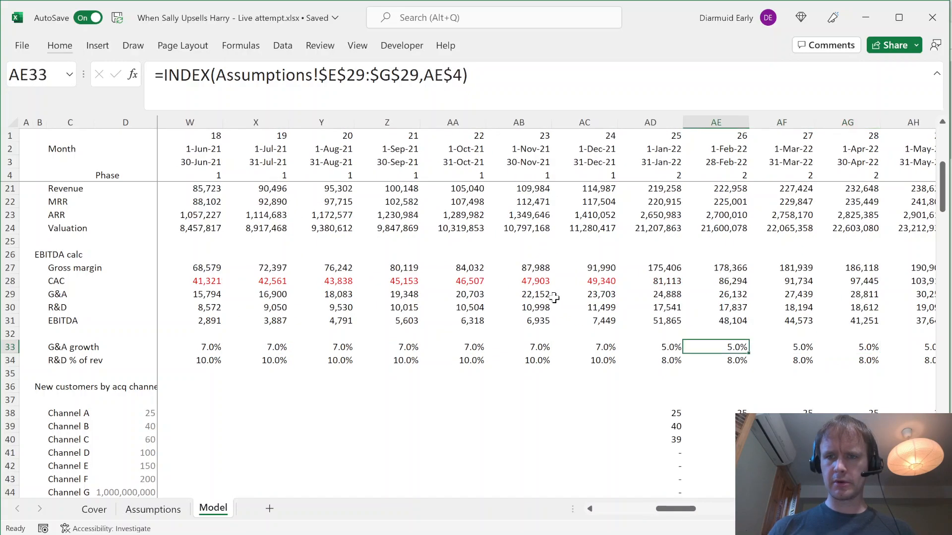
{"action": "key", "text": "Left"}
{"action": "key", "text": "Left"}
Look up the December 2021 closing subscribers and compare them with the answer options for question 1 in the PDF
{"action": "key", "text": "Up"}
{"action": "key", "text": "Up"}
{"action": "key", "text": "Up"}
{"action": "key", "text": "Up"}
{"action": "key", "text": "Up"}
{"action": "key", "text": "Up"}
{"action": "key", "text": "Up"}
{"action": "key", "text": "Up"}
{"action": "key", "text": "Up"}
{"action": "key", "text": "Up"}
{"action": "key", "text": "Up"}
{"action": "key", "text": "Up"}
{"action": "key", "text": "Up"}
{"action": "key", "text": "Up"}
{"action": "key", "text": "Up"}
{"action": "key", "text": "Up"}
{"action": "key", "text": "Up"}
{"action": "key", "text": "Up"}
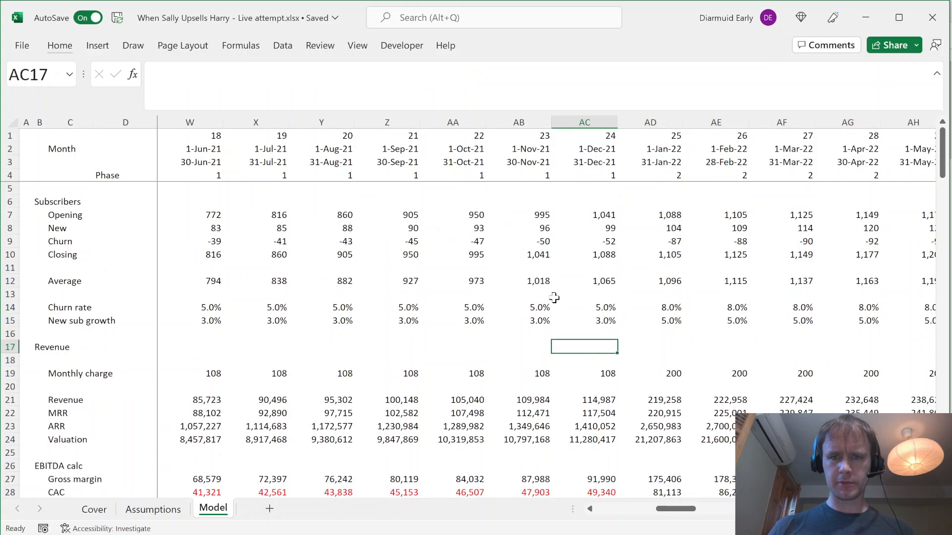
{"action": "key", "text": "Up"}
{"action": "key", "text": "Up"}
{"action": "key", "text": "Up"}
{"action": "key", "text": "Up"}
{"action": "key", "text": "Up"}
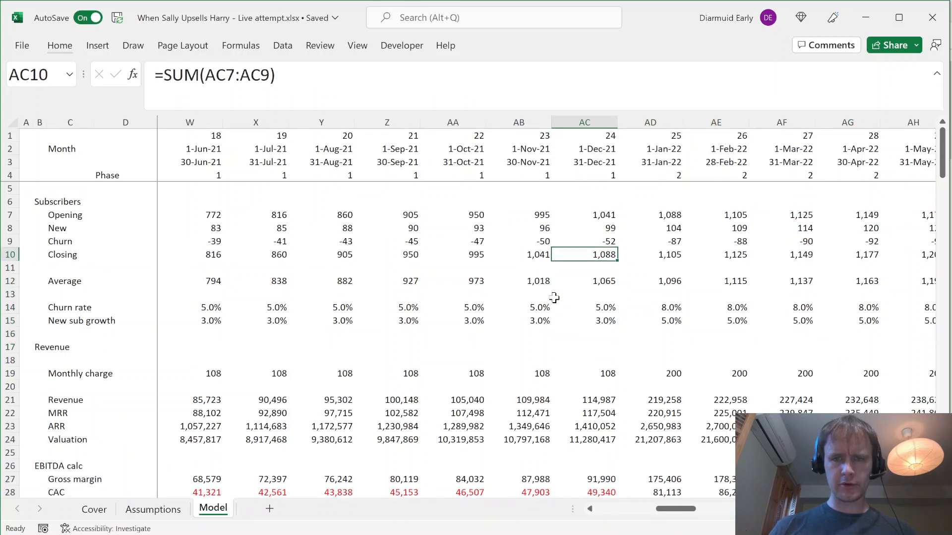
{"action": "key", "text": "alt+Tab"}
{"action": "left_click_drag", "start_coordinate": [331, 287], "coordinate": [338, 299]}
{"action": "left_click", "coordinate": [359, 302]}
Look up December 2021 revenue in the Excel model and return to the PDF to compare it with question 2's options
{"action": "key", "text": "alt+Tab"}
{"action": "key", "text": "Down"}
{"action": "key", "text": "Down"}
{"action": "key", "text": "Down"}
{"action": "key", "text": "Down"}
{"action": "key", "text": "Down"}
{"action": "key", "text": "Down"}
{"action": "key", "text": "Down"}
{"action": "key", "text": "Down"}
{"action": "key", "text": "Down"}
{"action": "key", "text": "Down"}
{"action": "key", "text": "Down"}
{"action": "key", "text": "alt+Tab"}
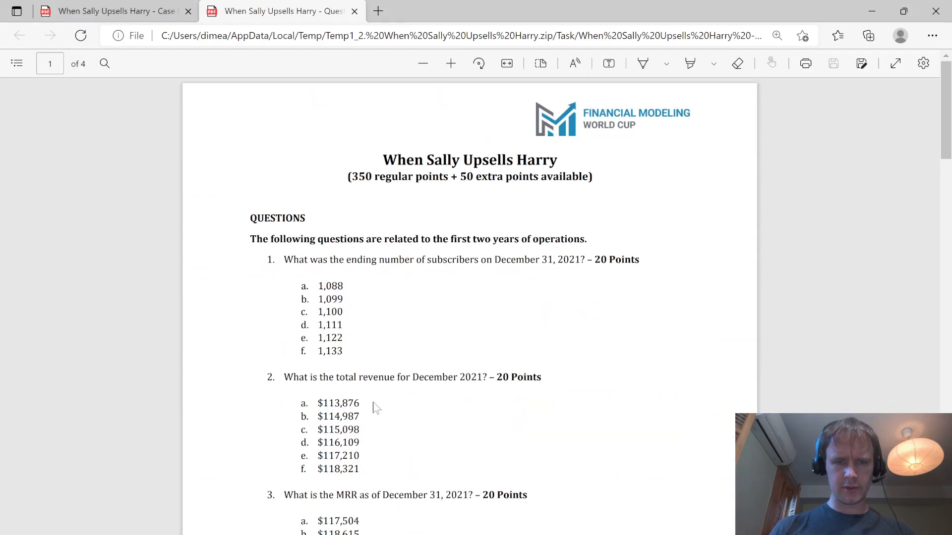
Look up the December 2021 MRR in the model and compare it with the answer options for question 3
{"action": "scroll", "coordinate": [499, 452], "scroll_direction": "down", "scroll_amount": 3}
{"action": "left_click", "coordinate": [472, 457]}
{"action": "key", "text": "alt+Tab"}
{"action": "key", "text": "Down"}
{"action": "key", "text": "alt+Tab"}
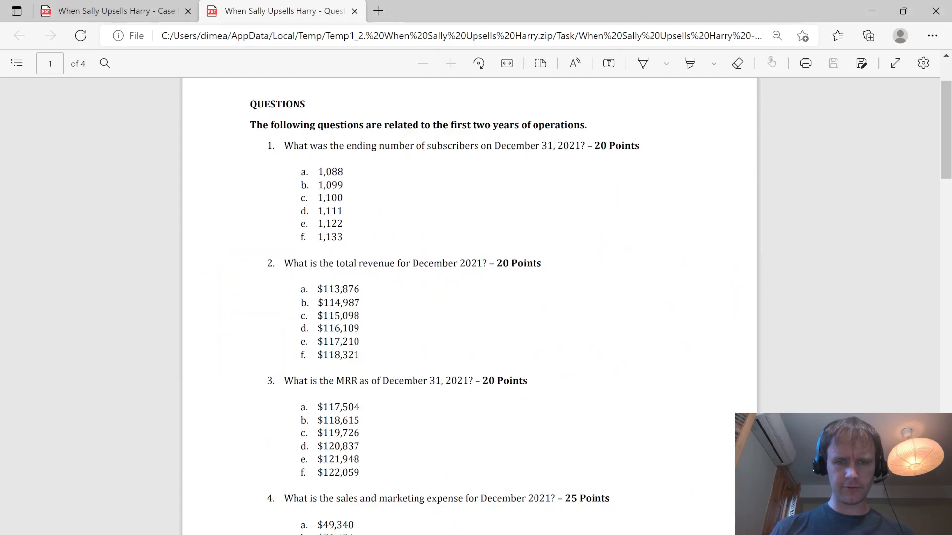
{"action": "double_click", "coordinate": [342, 407]}
{"action": "left_click", "coordinate": [462, 453]}
Read question 4 on sales and marketing expense and check it against the model's December 2021 CAC
{"action": "scroll", "coordinate": [461, 453], "scroll_direction": "down", "scroll_amount": 5}
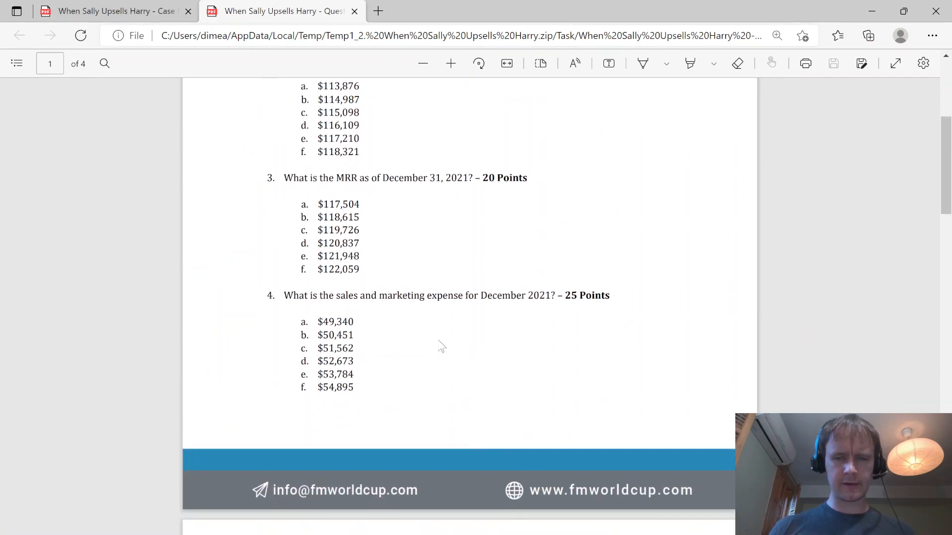
{"action": "key", "text": "alt+Tab"}
{"action": "key", "text": "Down"}
{"action": "key", "text": "Down"}
{"action": "key", "text": "Down"}
{"action": "key", "text": "Down"}
{"action": "key", "text": "Down"}
{"action": "key", "text": "Down"}
{"action": "key", "text": "Down"}
{"action": "key", "text": "Down"}
{"action": "key", "text": "Down"}
{"action": "key", "text": "Up"}
{"action": "key", "text": "Up"}
{"action": "key", "text": "Up"}
{"action": "key", "text": "alt+Tab"}
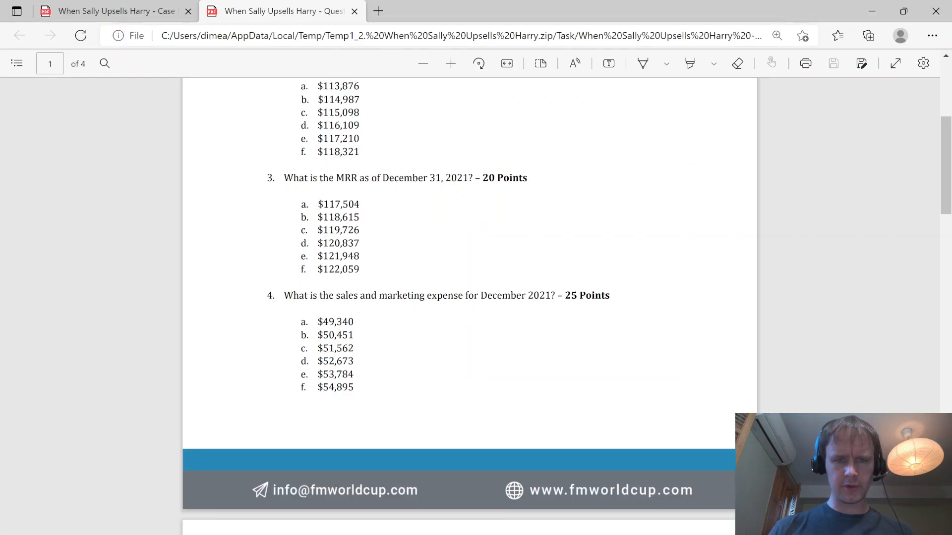
Read the EBITDA questions on page 2 of the PDF and go to the EBITDA row in the model
{"action": "scroll", "coordinate": [473, 371], "scroll_direction": "down", "scroll_amount": 8}
{"action": "key", "text": "alt+Tab"}
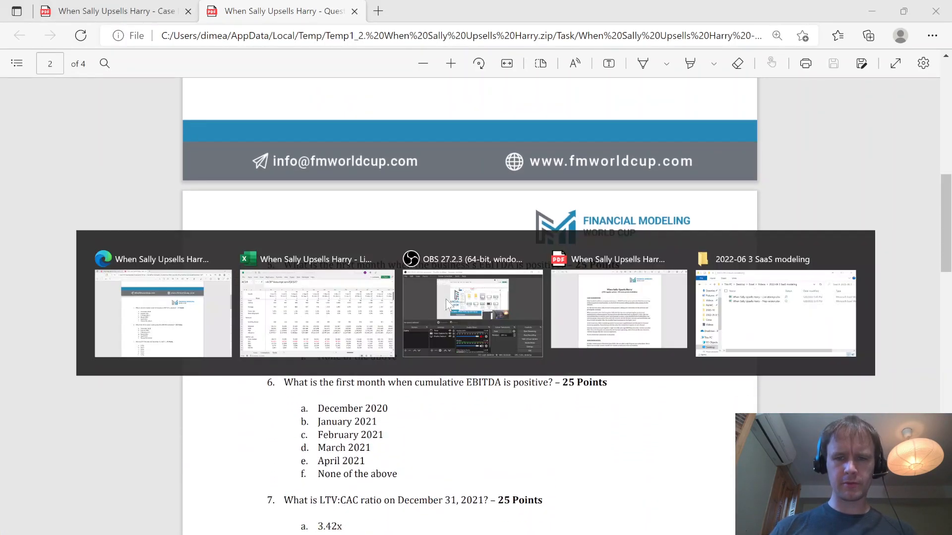
{"action": "key", "text": "Down"}
{"action": "key", "text": "Down"}
{"action": "key", "text": "Down"}
{"action": "key", "text": "Down"}
{"action": "key", "text": "Down"}
{"action": "key", "text": "Down"}
{"action": "key", "text": "Down"}
{"action": "key", "text": "Down"}
{"action": "key", "text": "Up"}
{"action": "key", "text": "Up"}
{"action": "key", "text": "Up"}
{"action": "key", "text": "Up"}
{"action": "key", "text": "Up"}
{"action": "key", "text": "Up"}
Scan the EBITDA row from January 2020 for its first positive month and mark April 2021 under question 5 in the PDF
{"action": "key", "text": "ctrl+Left"}
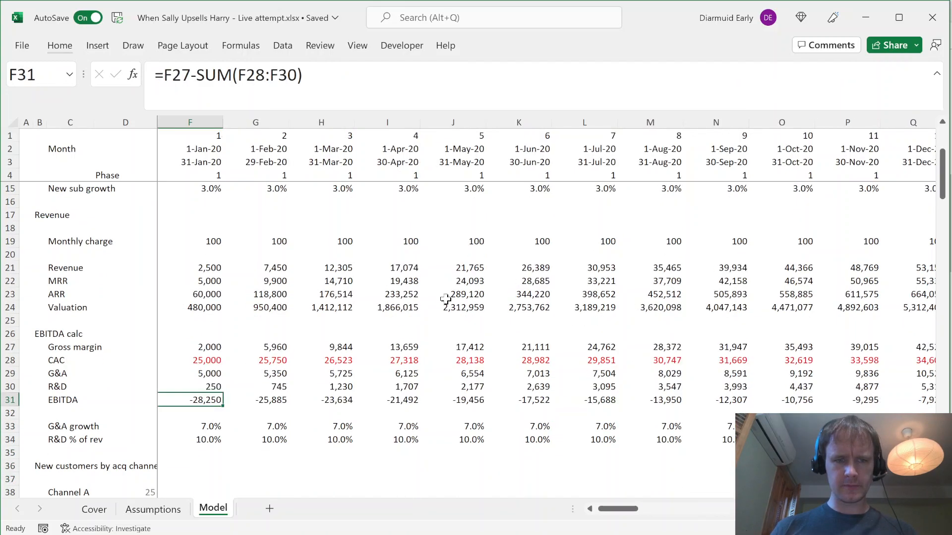
{"action": "key", "text": "shift+Right"}
{"action": "key", "text": "shift+Right"}
{"action": "key", "text": "shift+Right"}
{"action": "key", "text": "shift+Right"}
{"action": "key", "text": "shift+Right"}
{"action": "key", "text": "shift+Right"}
{"action": "key", "text": "shift+Right"}
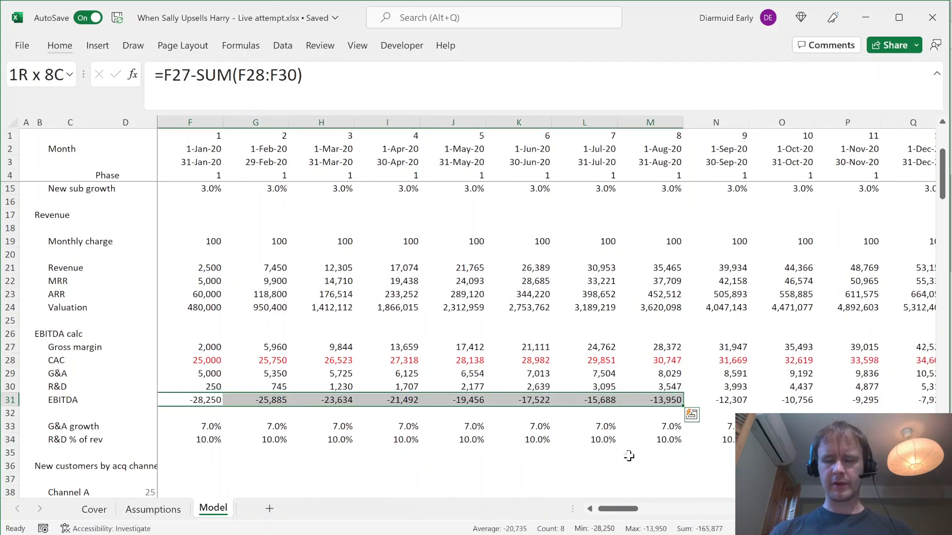
{"action": "key", "text": "shift+Right"}
{"action": "key", "text": "shift+Right"}
{"action": "key", "text": "shift+Right"}
{"action": "key", "text": "shift+Right"}
{"action": "key", "text": "shift+Right"}
{"action": "key", "text": "shift+Right"}
{"action": "key", "text": "shift+Right"}
{"action": "key", "text": "shift+Right"}
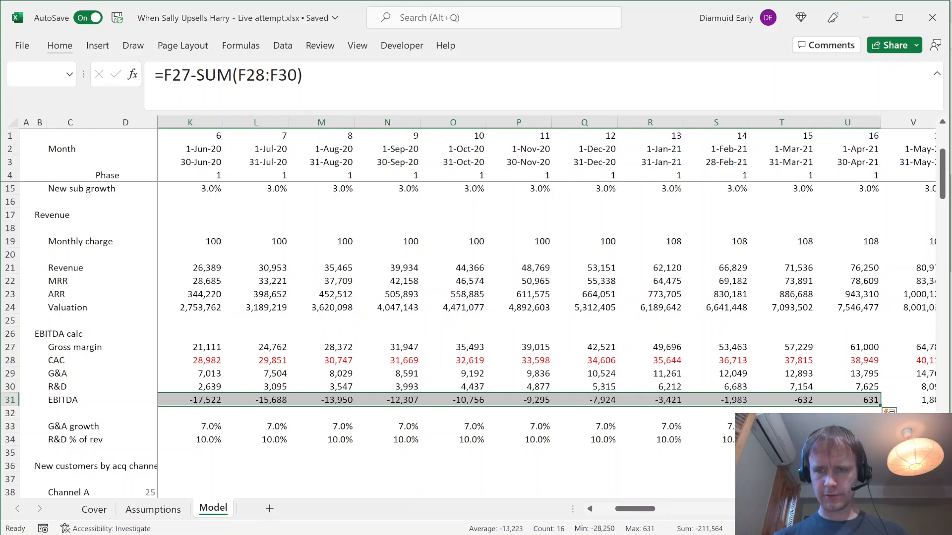
{"action": "key", "text": "alt+Tab"}
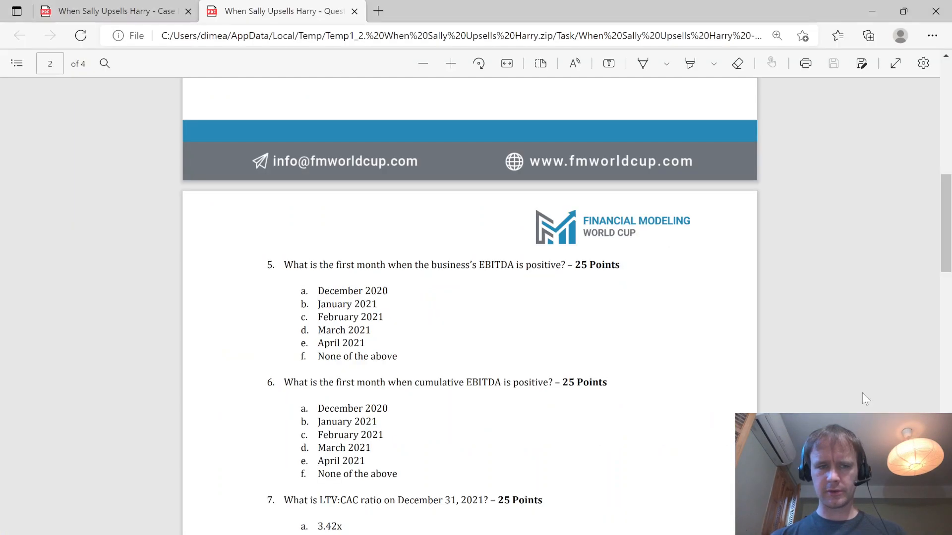
{"action": "left_click_drag", "start_coordinate": [317, 343], "coordinate": [368, 346]}
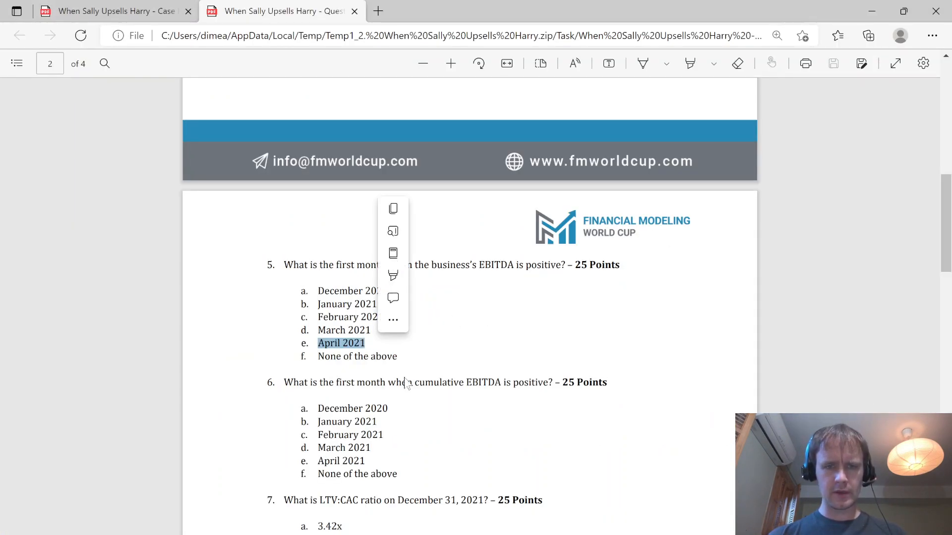
Sum EBITDA cumulatively from January 2020 to find when it turns positive, and mark None of the above under question 6
{"action": "key", "text": "alt+Tab"}
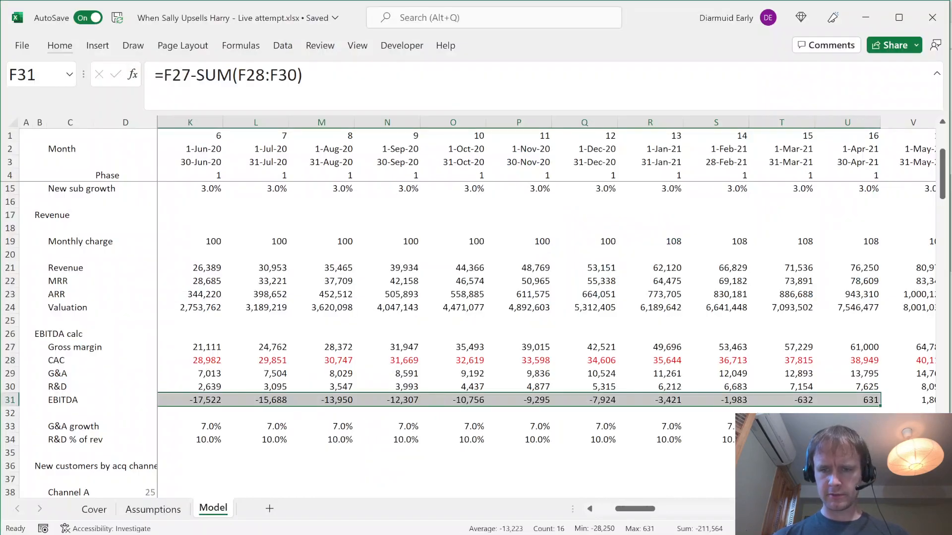
{"action": "key", "text": "shift+Right"}
{"action": "key", "text": "shift+Right"}
{"action": "key", "text": "shift+Right"}
{"action": "key", "text": "shift+Right"}
{"action": "key", "text": "shift+Right"}
{"action": "key", "text": "shift+Right"}
{"action": "key", "text": "shift+Right"}
{"action": "key", "text": "shift+Right"}
{"action": "key", "text": "shift+Right"}
{"action": "key", "text": "shift+Right"}
{"action": "key", "text": "shift+Right"}
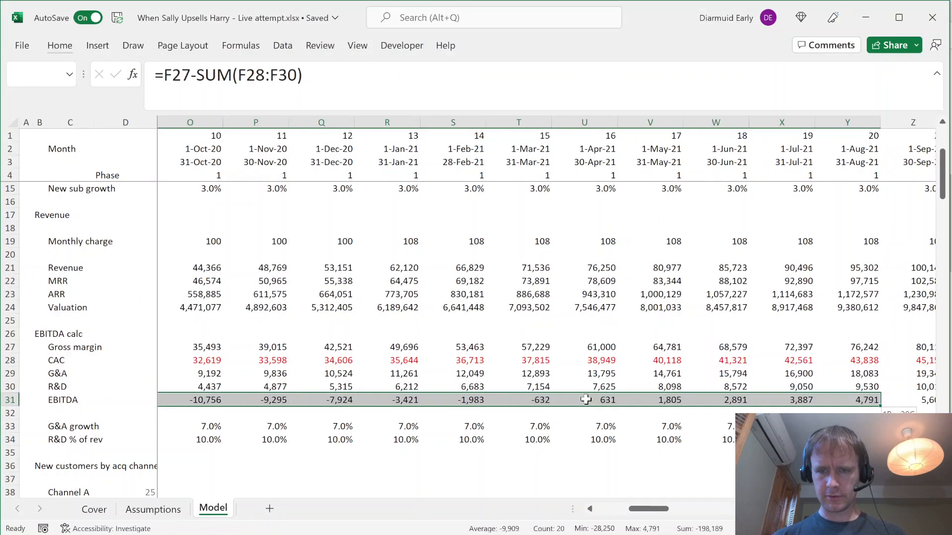
{"action": "key", "text": "shift+Right"}
{"action": "key", "text": "shift+Right"}
{"action": "key", "text": "shift+Left"}
{"action": "key", "text": "shift+Left"}
{"action": "key", "text": "shift+Right"}
{"action": "key", "text": "ctrl+period"}
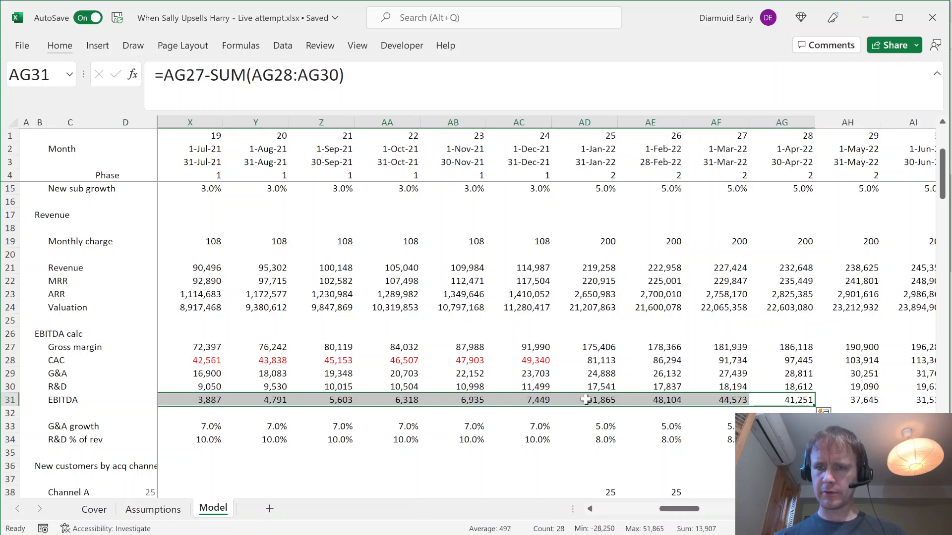
{"action": "key", "text": "Up"}
{"action": "key", "text": "ctrl+space"}
{"action": "key", "text": "alt+Tab"}
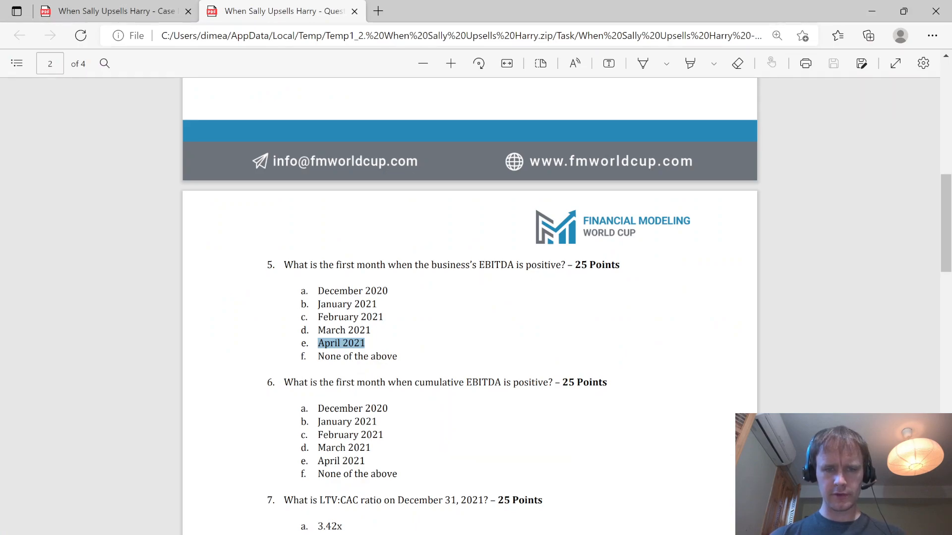
{"action": "left_click_drag", "start_coordinate": [318, 474], "coordinate": [510, 480]}
{"action": "left_click", "coordinate": [536, 479]}
Read question 7 on the December 31, 2021 LTV:CAC ratio and return to the row labels below the model's EBITDA calculation
{"action": "scroll", "coordinate": [570, 479], "scroll_direction": "down", "scroll_amount": 3}
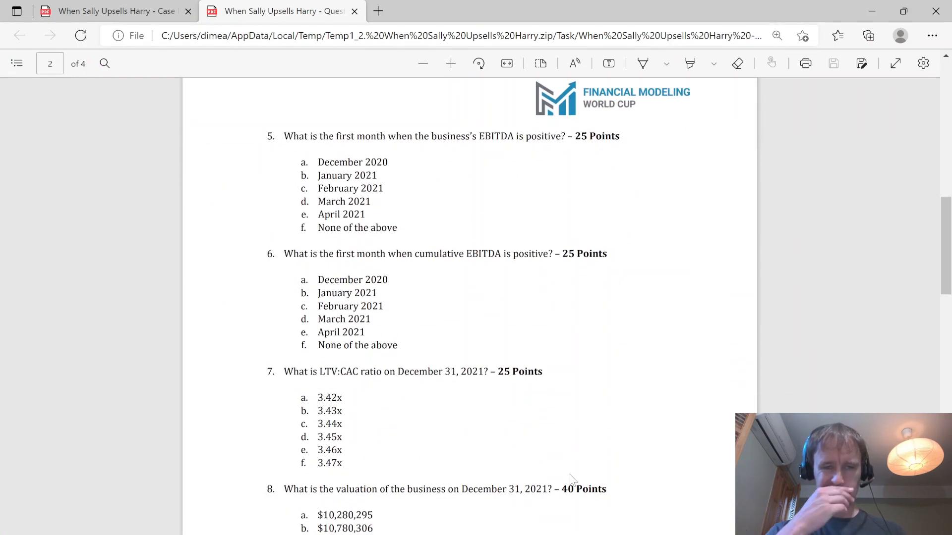
{"action": "key", "text": "alt+Tab"}
{"action": "key", "text": "Left"}
{"action": "key", "text": "Down"}
{"action": "key", "text": "Left"}
{"action": "key", "text": "Down"}
{"action": "key", "text": "Left"}
{"action": "key", "text": "Down"}
{"action": "key", "text": "Left"}
{"action": "key", "text": "Down"}
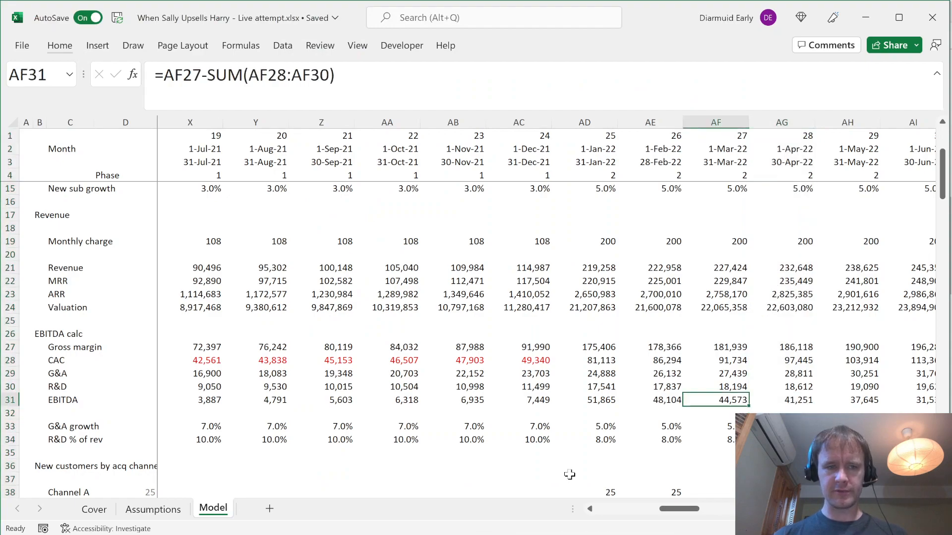
{"action": "key", "text": "ctrl+Left"}
{"action": "key", "text": "ctrl+Left"}
{"action": "key", "text": "ctrl+Left"}
{"action": "key", "text": "Right"}
{"action": "key", "text": "Right"}
{"action": "key", "text": "Right"}
{"action": "key", "text": "Right"}
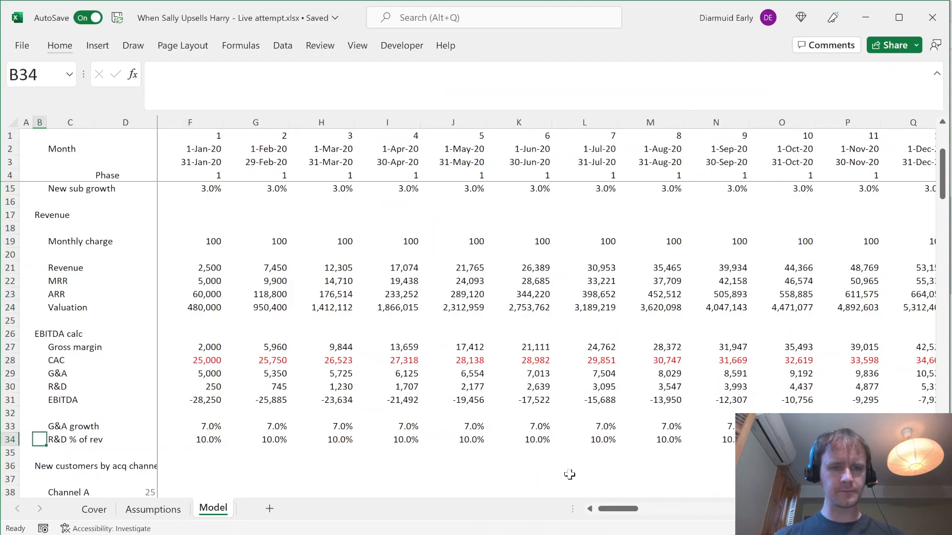
Insert three blank rows above the "New customers by acq channel" section of the Model sheet
{"action": "key", "text": "Left"}
{"action": "key", "text": "Down"}
{"action": "key", "text": "Down"}
{"action": "key", "text": "Left"}
{"action": "key", "text": "shift+Down"}
{"action": "key", "text": "shift+Down"}
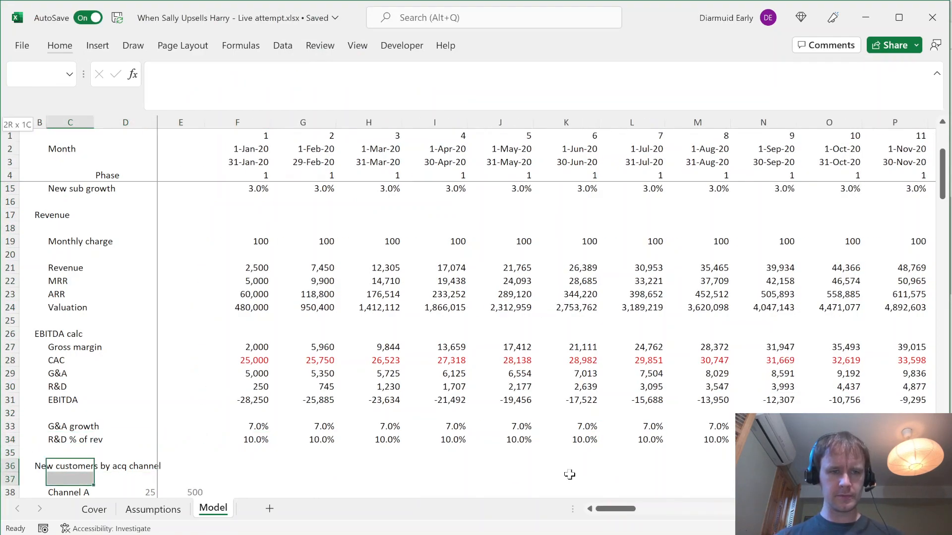
{"action": "key", "text": "alt"}
{"action": "key", "text": "h"}
{"action": "key", "text": "i"}
{"action": "key", "text": "r"}
Glance at the Assumptions sheet and label the new row 36 of the Model sheet "GM per cust" in C36
{"action": "key", "text": "Up"}
{"action": "key", "text": "Down"}
{"action": "key", "text": "ctrl+Page_Up"}
{"action": "key", "text": "ctrl+Page_Down"}
{"action": "type", "text": "GM per cust"}
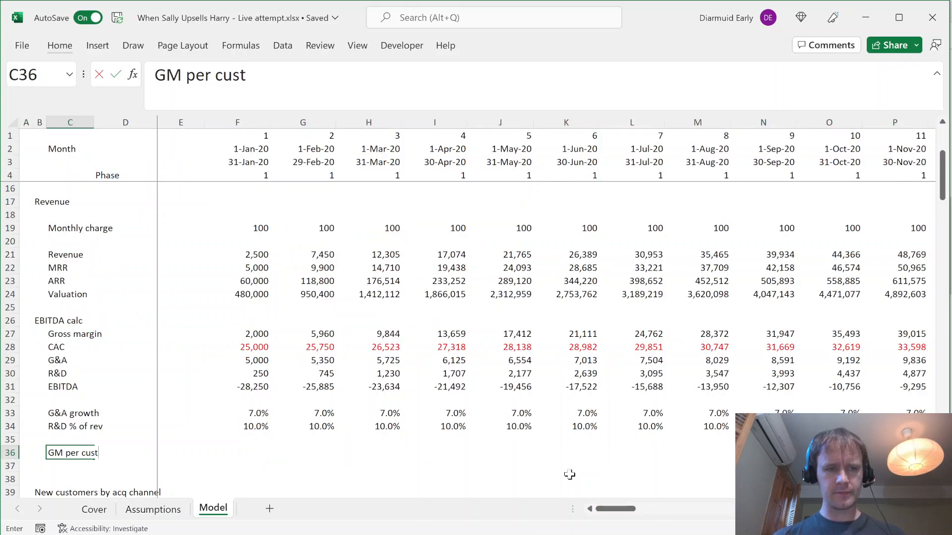
{"action": "key", "text": "Tab"}
{"action": "key", "text": "Return"}
Calculate January 2020 gross margin per customer in F36 by dividing gross margin by average subscribers, =F27/F12
{"action": "key", "text": "Right"}
{"action": "key", "text": "Right"}
{"action": "key", "text": "Right"}
{"action": "key", "text": "Up"}
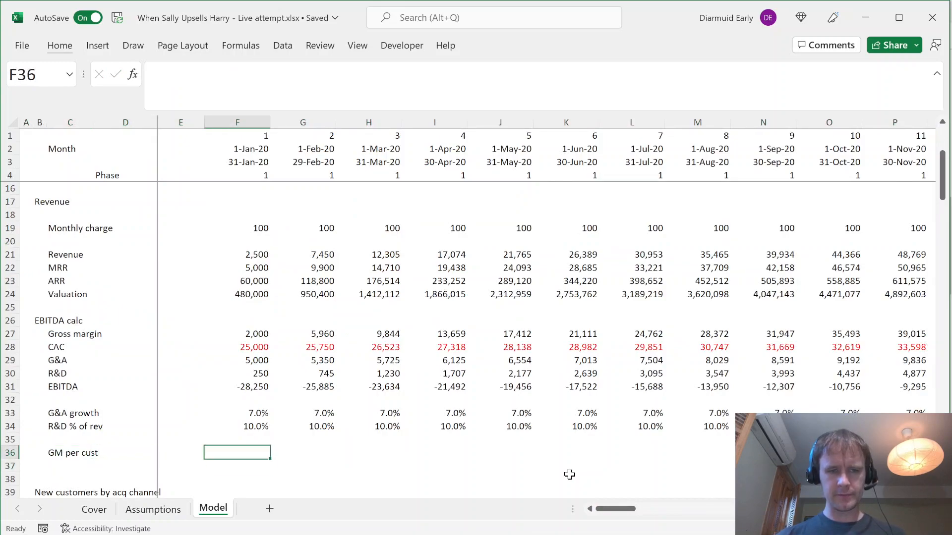
{"action": "type", "text": "="}
{"action": "key", "text": "Up"}
{"action": "key", "text": "Up"}
{"action": "key", "text": "Up"}
{"action": "key", "text": "Up"}
{"action": "key", "text": "Up"}
{"action": "key", "text": "Up"}
{"action": "key", "text": "Up"}
{"action": "key", "text": "Up"}
{"action": "key", "text": "Up"}
{"action": "type", "text": "/"}
{"action": "key", "text": "Up"}
{"action": "key", "text": "Up"}
{"action": "key", "text": "Up"}
{"action": "key", "text": "Up"}
{"action": "key", "text": "Up"}
{"action": "key", "text": "Up"}
{"action": "key", "text": "Up"}
{"action": "key", "text": "Up"}
{"action": "key", "text": "Up"}
{"action": "key", "text": "Up"}
{"action": "key", "text": "Up"}
{"action": "key", "text": "Up"}
{"action": "key", "text": "Up"}
{"action": "key", "text": "Up"}
{"action": "key", "text": "Up"}
{"action": "key", "text": "Up"}
{"action": "key", "text": "Up"}
{"action": "key", "text": "Up"}
{"action": "key", "text": "Up"}
{"action": "key", "text": "Up"}
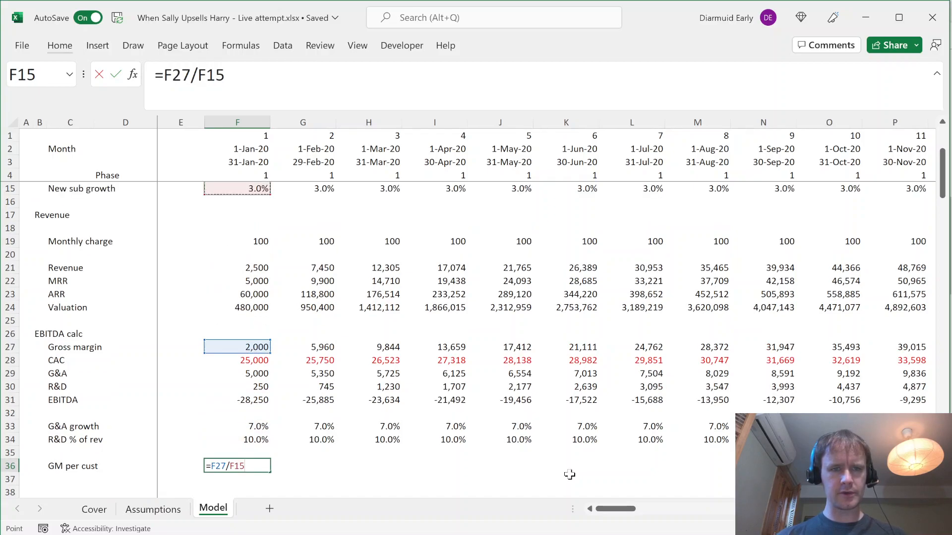
{"action": "key", "text": "Up"}
{"action": "key", "text": "Up"}
{"action": "key", "text": "Up"}
{"action": "key", "text": "Up"}
{"action": "key", "text": "Down"}
{"action": "key", "text": "Down"}
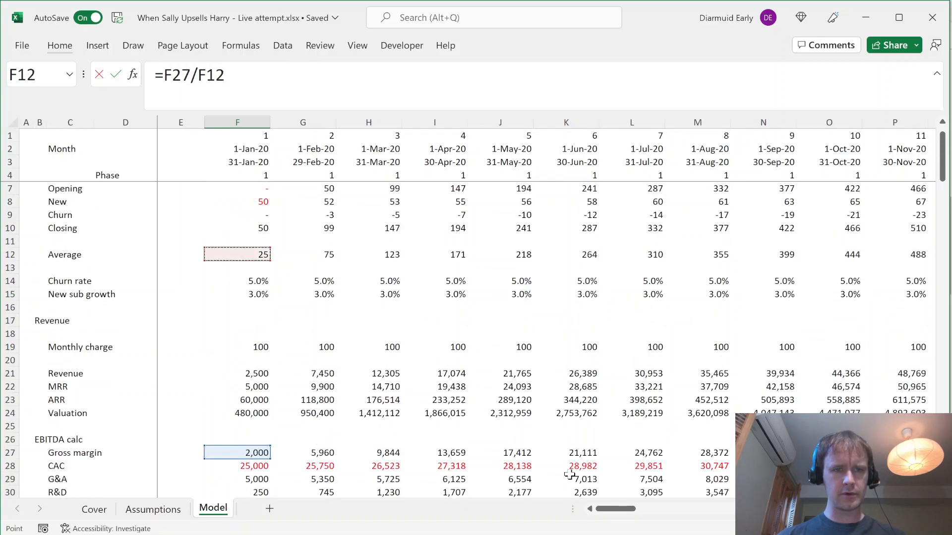
{"action": "key", "text": "Return"}
Fill the gross margin per customer formula from F36 across all months of the model
{"action": "key", "text": "Up"}
{"action": "key", "text": "ctrl+shift+End"}
{"action": "key", "text": "ctrl+r"}
{"action": "key", "text": "Left"}
{"action": "key", "text": "Right"}
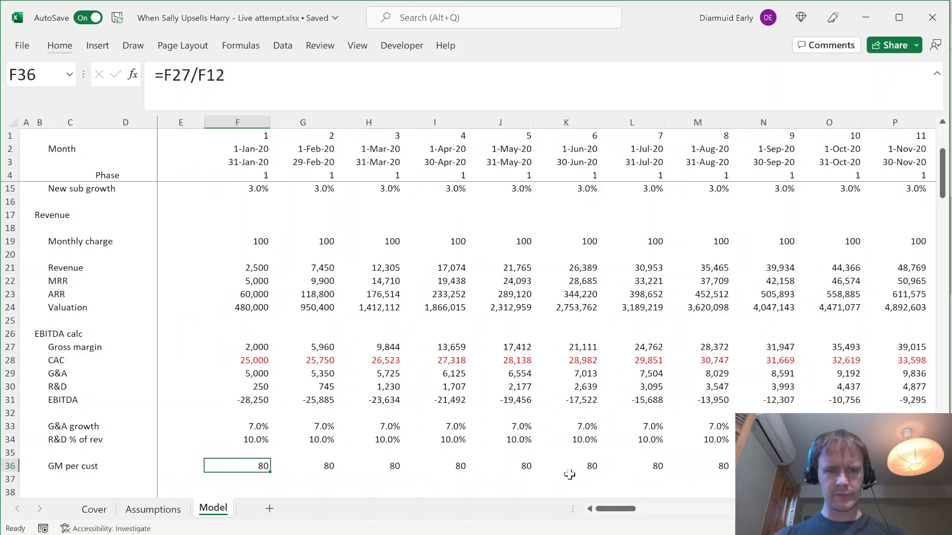
Label the row below GM per cust "LTV" in C37
{"action": "key", "text": "Down"}
{"action": "key", "text": "Left"}
{"action": "key", "text": "Left"}
{"action": "key", "text": "Left"}
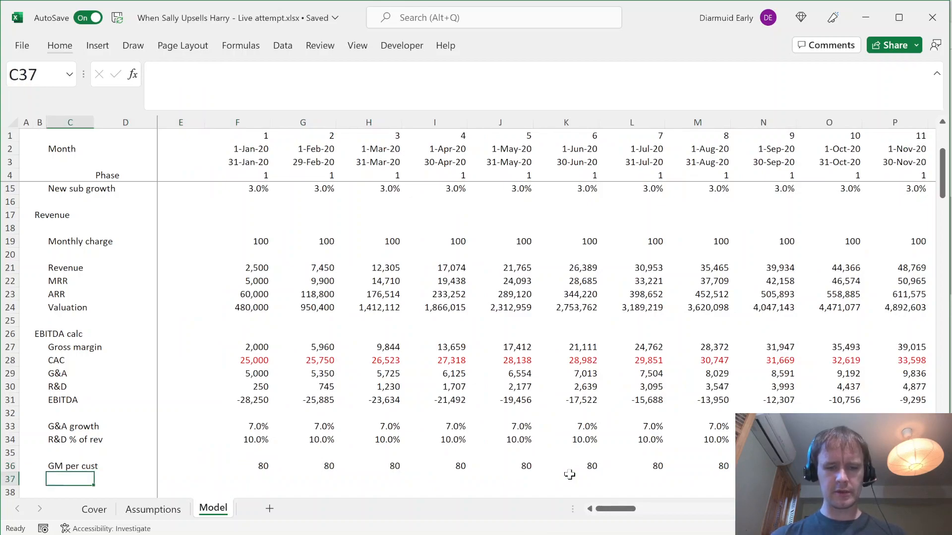
{"action": "type", "text": "LTV"}
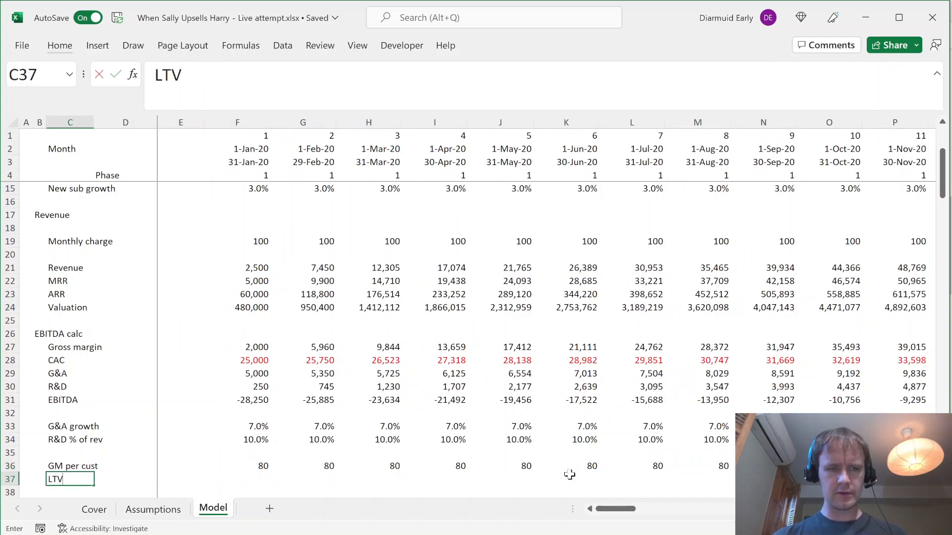
Calculate January 2020 LTV in F37 by dividing gross margin per customer by the churn rate, =F36/F14
{"action": "key", "text": "Right"}
{"action": "key", "text": "Right"}
{"action": "key", "text": "Right"}
{"action": "type", "text": "="}
{"action": "key", "text": "Up"}
{"action": "type", "text": "/"}
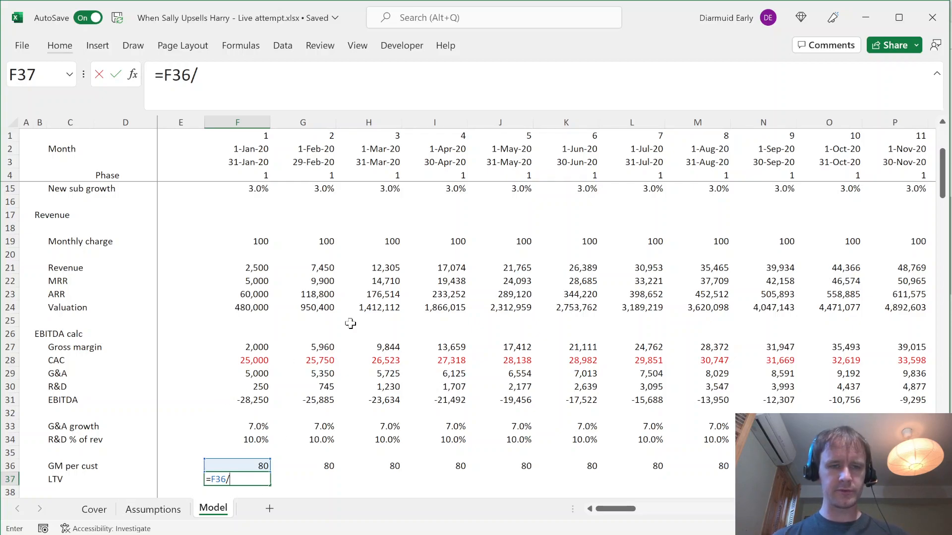
{"action": "scroll", "coordinate": [293, 216], "scroll_direction": "up", "scroll_amount": 3}
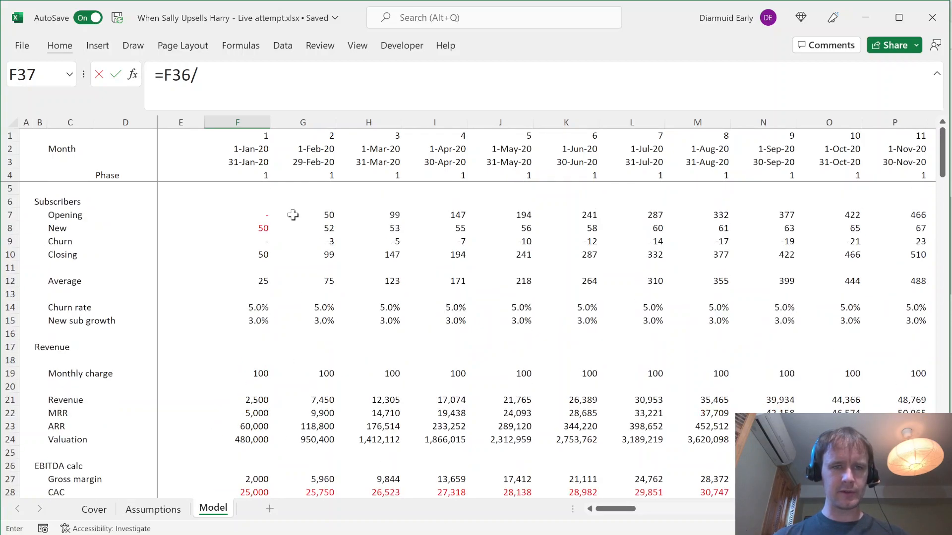
{"action": "left_click", "coordinate": [243, 308]}
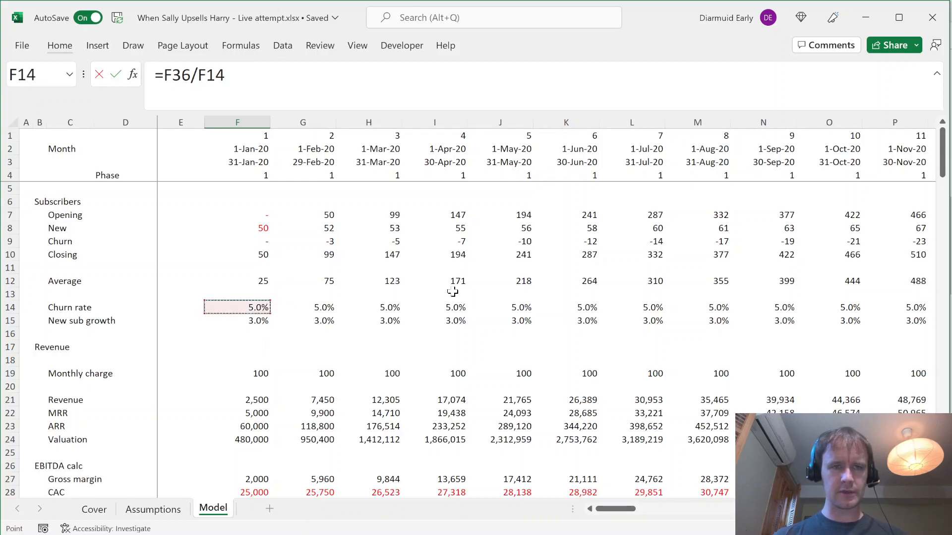
{"action": "key", "text": "Return"}
{"action": "key", "text": "Right"}
{"action": "key", "text": "Right"}
{"action": "key", "text": "Up"}
{"action": "key", "text": "Right"}
{"action": "key", "text": "Right"}
{"action": "key", "text": "Left"}
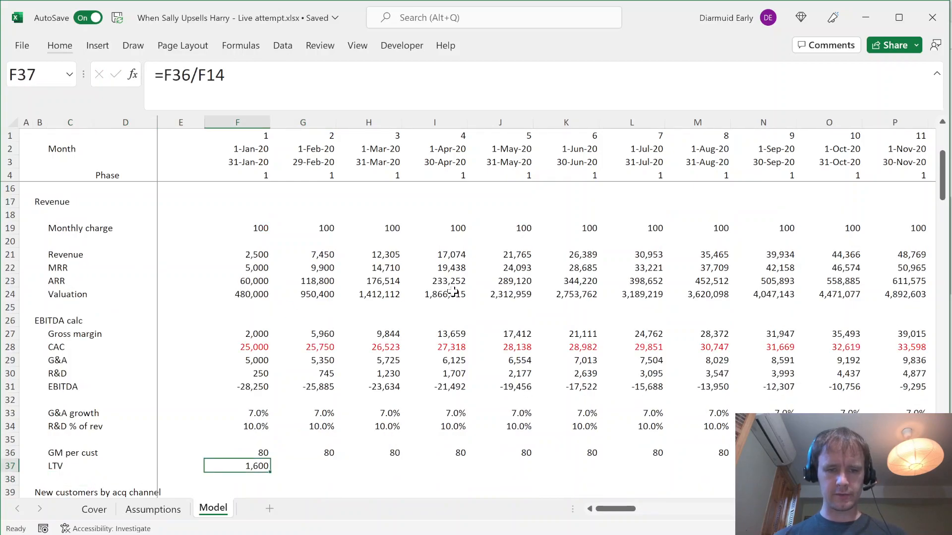
Fill the LTV formula from F37 across all months of the model
{"action": "key", "text": "ctrl+shift+Right"}
{"action": "key", "text": "ctrl+r"}
{"action": "key", "text": "shift+Down"}
{"action": "key", "text": "shift+Down"}
{"action": "key", "text": "shift+Down"}
{"action": "key", "text": "shift+Down"}
{"action": "key", "text": "shift+Down"}
{"action": "key", "text": "shift+Down"}
{"action": "key", "text": "shift+Down"}
{"action": "key", "text": "shift+Down"}
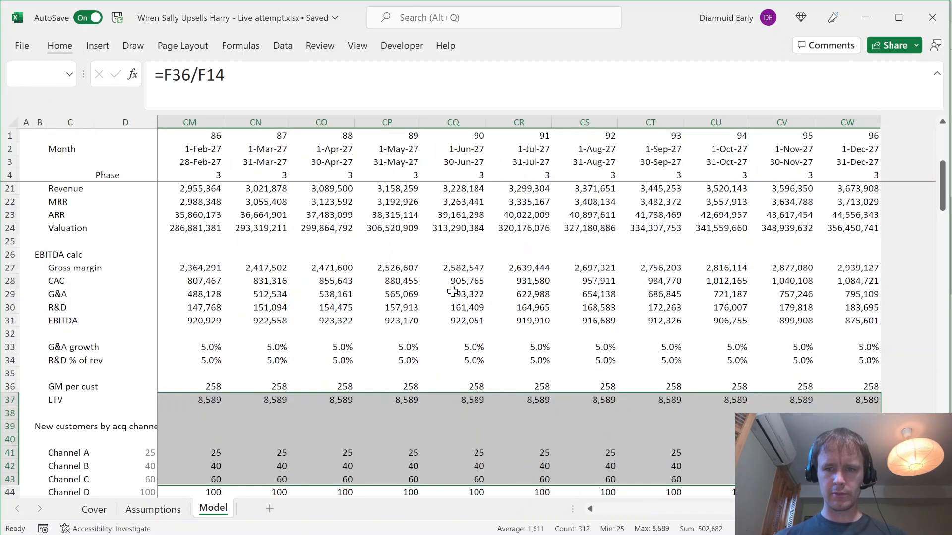
Insert a new row below LTV and label it "Avg CAC" in C38
{"action": "key", "text": "Left"}
{"action": "key", "text": "Right"}
{"action": "key", "text": "ctrl+Left"}
{"action": "key", "text": "Down"}
{"action": "key", "text": "alt"}
{"action": "type", "text": "ir"}
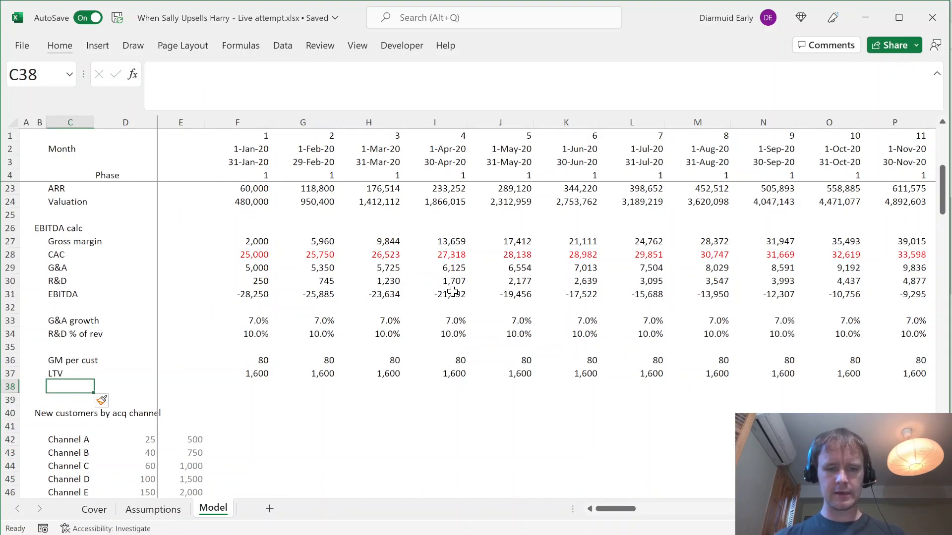
{"action": "type", "text": "Avg CAC"}
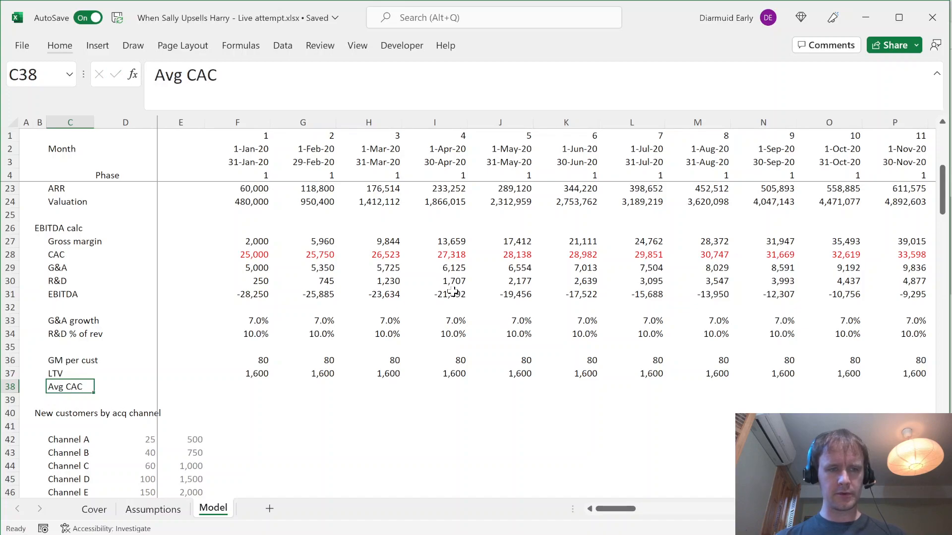
Calculate January 2020 average CAC in F38 by dividing CAC by new subscribers, =F28/F8
{"action": "key", "text": "Right"}
{"action": "key", "text": "Right"}
{"action": "key", "text": "Right"}
{"action": "type", "text": "="}
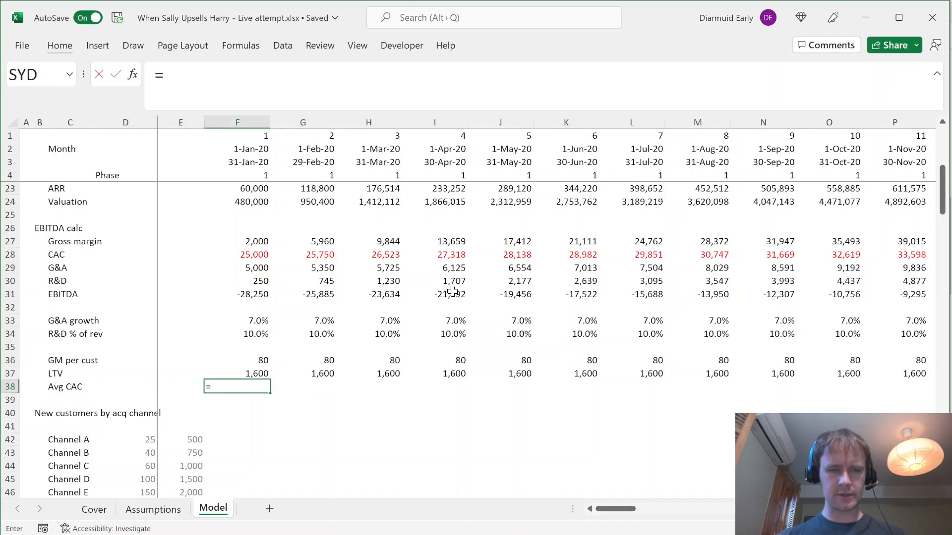
{"action": "key", "text": "Up"}
{"action": "key", "text": "Up"}
{"action": "key", "text": "Up"}
{"action": "key", "text": "Up"}
{"action": "key", "text": "Up"}
{"action": "key", "text": "Up"}
{"action": "key", "text": "Up"}
{"action": "key", "text": "Up"}
{"action": "key", "text": "Up"}
{"action": "key", "text": "Up"}
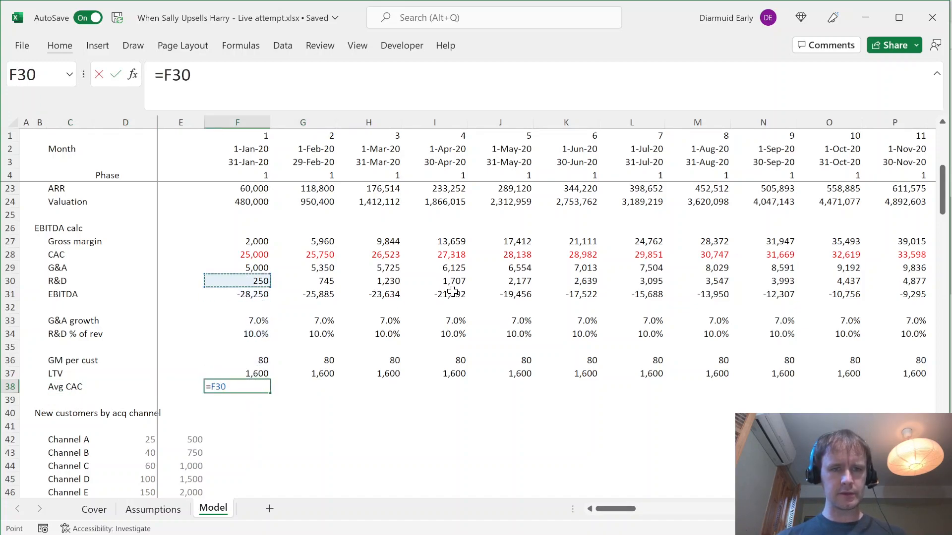
{"action": "type", "text": "/"}
{"action": "key", "text": "alt+Tab"}
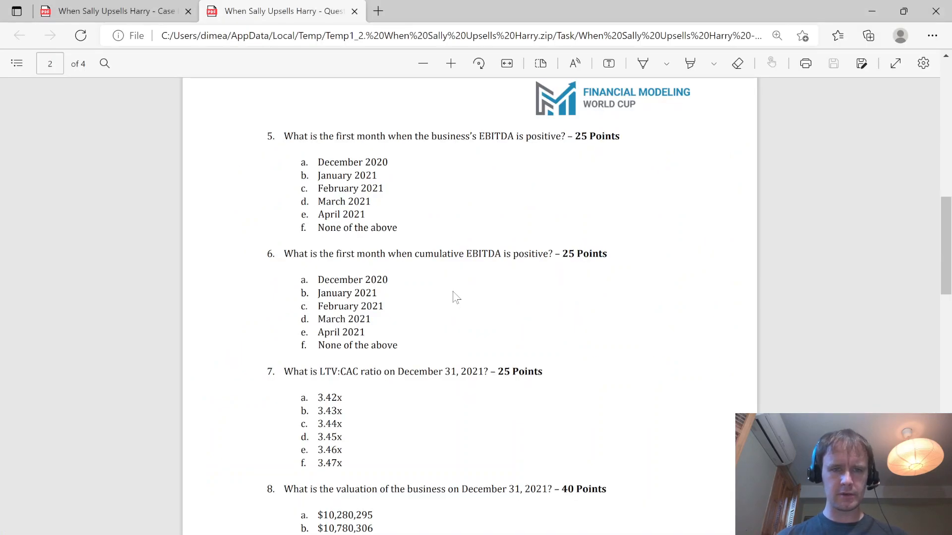
{"action": "key", "text": "alt+Tab"}
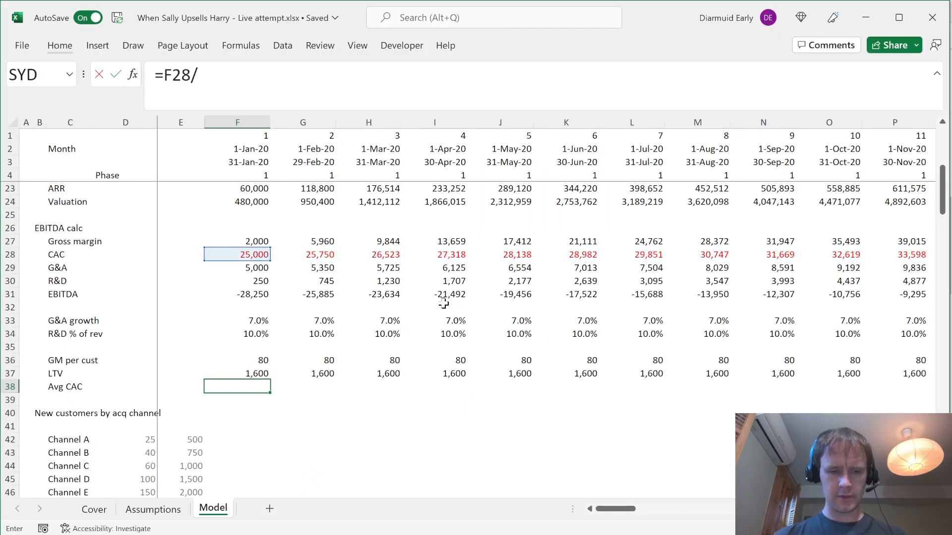
{"action": "key", "text": "ctrl+Home"}
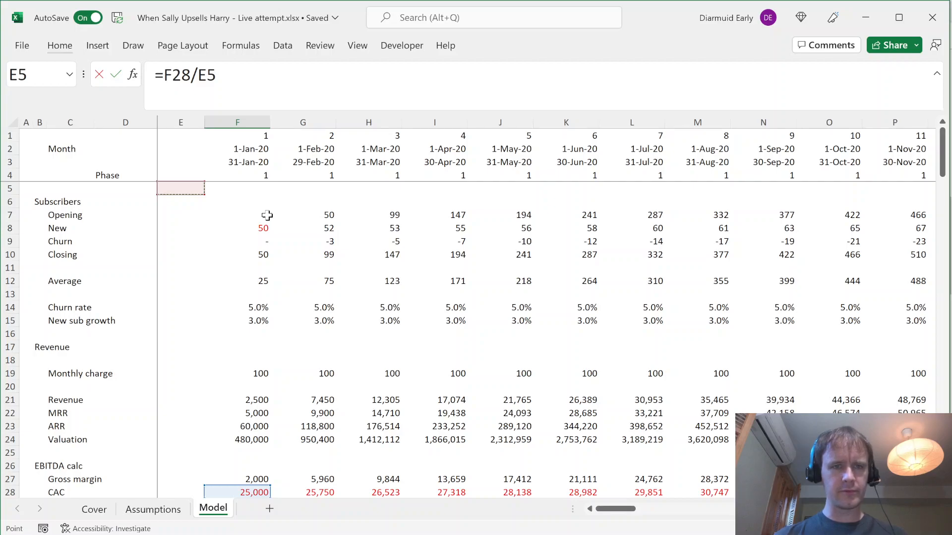
{"action": "left_click", "coordinate": [253, 229]}
{"action": "key", "text": "Return"}
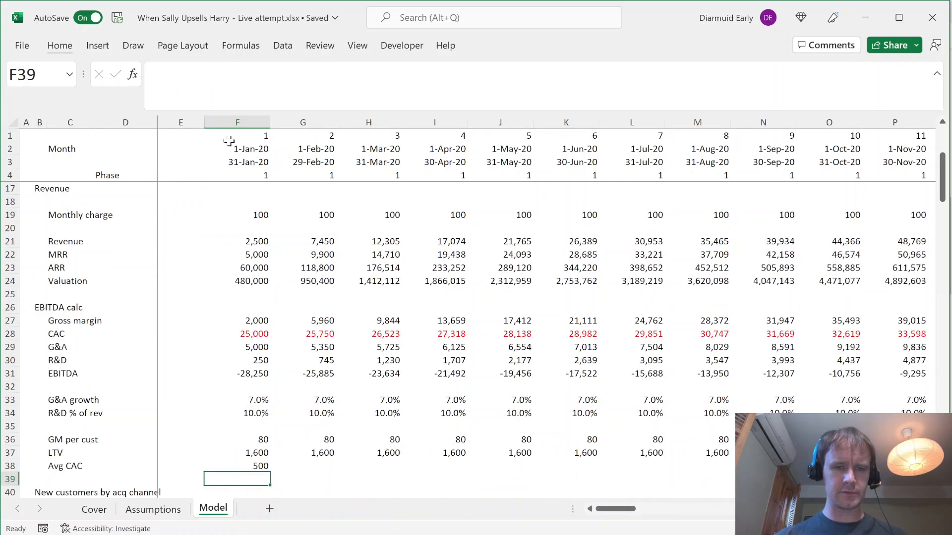
Fill the average CAC formula from F38 across all months of the model
{"action": "key", "text": "Up"}
{"action": "key", "text": "ctrl+shift+Right"}
{"action": "key", "text": "ctrl+r"}
Examine how average CAC in row 38 develops across the months from 2020 into 2023
{"action": "key", "text": "shift+BackSpace"}
{"action": "key", "text": "Down"}
{"action": "key", "text": "Up"}
{"action": "key", "text": "shift+Right"}
{"action": "key", "text": "shift+Right"}
{"action": "key", "text": "shift+Right"}
{"action": "key", "text": "shift+Right"}
{"action": "key", "text": "shift+Right"}
{"action": "key", "text": "shift+Right"}
{"action": "key", "text": "shift+Right"}
{"action": "key", "text": "shift+Right"}
{"action": "key", "text": "shift+Right"}
{"action": "key", "text": "shift+Right"}
{"action": "key", "text": "shift+Right"}
{"action": "key", "text": "shift+Right"}
{"action": "key", "text": "shift+Right"}
{"action": "key", "text": "shift+Right"}
{"action": "key", "text": "shift+Right"}
{"action": "key", "text": "shift+Right"}
{"action": "key", "text": "shift+Right"}
{"action": "key", "text": "shift+Right"}
{"action": "key", "text": "shift+Right"}
{"action": "key", "text": "shift+Right"}
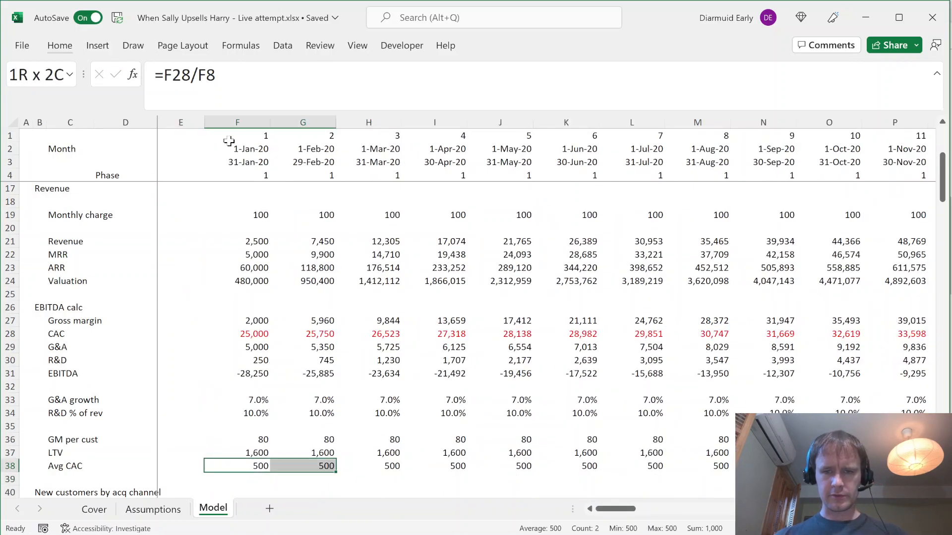
{"action": "key", "text": "shift+Right"}
{"action": "key", "text": "shift+Right"}
{"action": "key", "text": "shift+Right"}
{"action": "key", "text": "shift+Right"}
{"action": "key", "text": "shift+Right"}
{"action": "key", "text": "shift+Right"}
{"action": "key", "text": "shift+Right"}
{"action": "key", "text": "shift+Right"}
{"action": "key", "text": "shift+Right"}
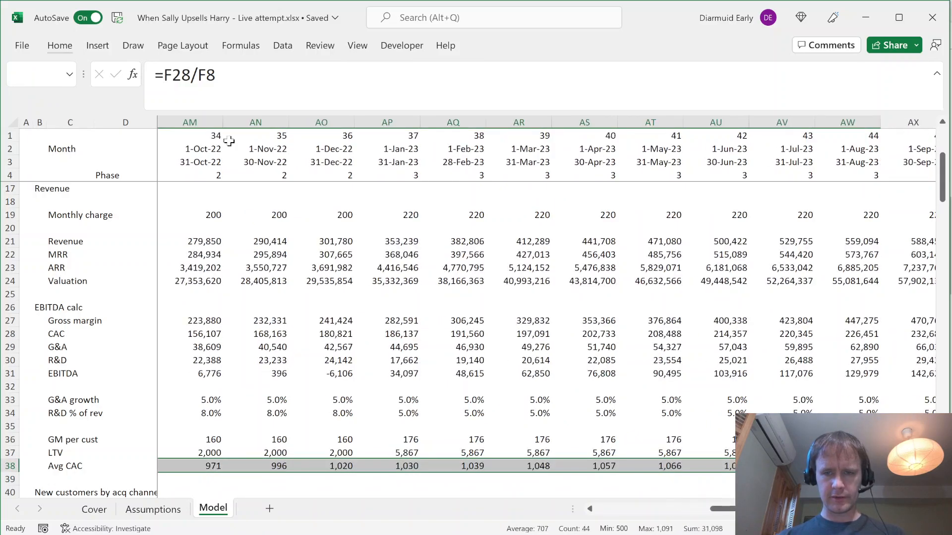
Insert a new row below Avg CAC and label it "LTV / CAC" in C39
{"action": "key", "text": "Down"}
{"action": "key", "text": "Left"}
{"action": "key", "text": "Left"}
{"action": "key", "text": "alt"}
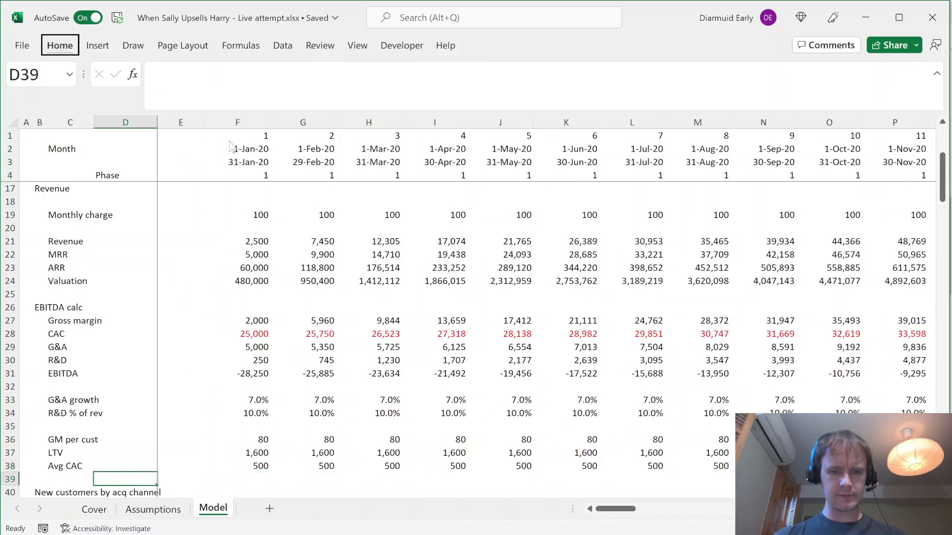
{"action": "key", "text": "i"}
{"action": "key", "text": "r"}
{"action": "key", "text": "Left"}
{"action": "type", "text": "LTV / CAC"}
{"action": "key", "text": "BackSpace"}
{"action": "key", "text": "BackSpace"}
{"action": "type", "text": "CAC"}
Calculate the January 2020 LTV to CAC ratio in F39 by dividing LTV by average CAC, =F37/F38
{"action": "key", "text": "Right"}
{"action": "key", "text": "Right"}
{"action": "key", "text": "Right"}
{"action": "type", "text": "="}
{"action": "key", "text": "Up"}
{"action": "key", "text": "Up"}
{"action": "type", "text": "/"}
{"action": "key", "text": "Up"}
{"action": "key", "text": "Return"}
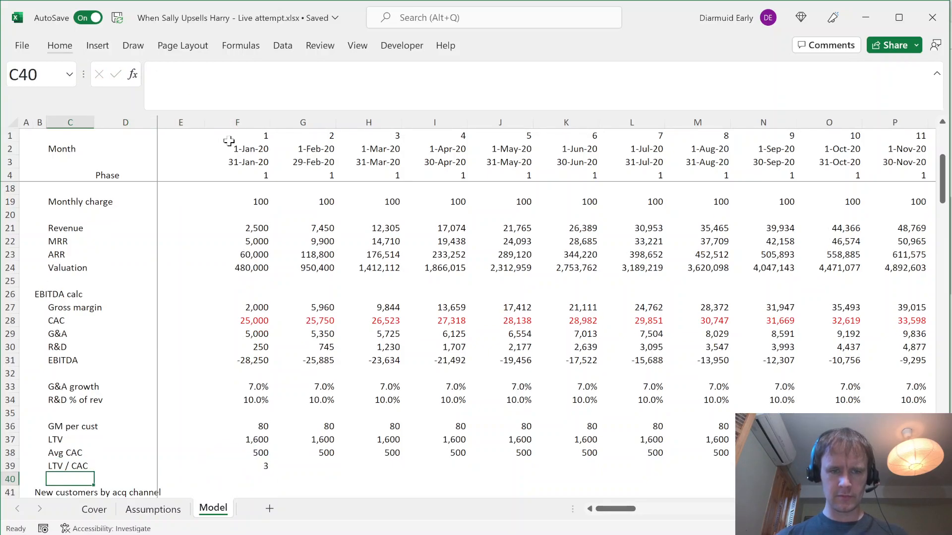
Fill the LTV / CAC formula from F39 across all months of the model
{"action": "key", "text": "Up"}
{"action": "key", "text": "Right"}
{"action": "key", "text": "Right"}
{"action": "key", "text": "Right"}
{"action": "key", "text": "ctrl+shift+Right"}
{"action": "key", "text": "ctrl+r"}
Look up the LTV / CAC ratio for December 2021 in row 39
{"action": "key", "text": "Down"}
{"action": "key", "text": "Down"}
{"action": "key", "text": "Down"}
{"action": "key", "text": "Down"}
{"action": "key", "text": "Down"}
{"action": "key", "text": "Down"}
{"action": "key", "text": "Down"}
{"action": "key", "text": "Down"}
{"action": "key", "text": "Down"}
{"action": "key", "text": "Down"}
{"action": "key", "text": "ctrl+Up"}
{"action": "key", "text": "Down"}
{"action": "key", "text": "Down"}
{"action": "key", "text": "Down"}
{"action": "key", "text": "Down"}
{"action": "key", "text": "ctrl+Right"}
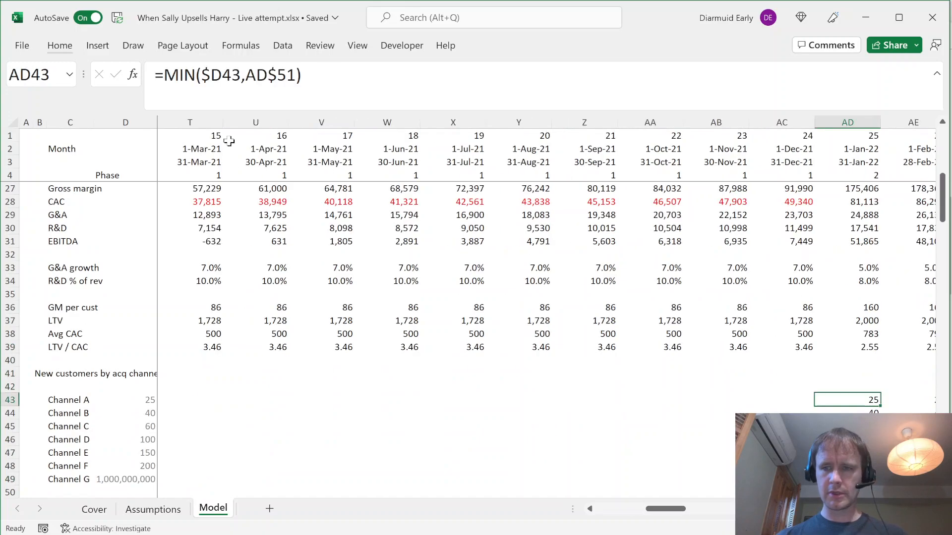
{"action": "key", "text": "Left"}
{"action": "key", "text": "Up"}
{"action": "key", "text": "Up"}
{"action": "key", "text": "Up"}
{"action": "key", "text": "Up"}
Switch to the questions PDF in Edge, pick out 3.46x as question 7's answer and move on to question 8
{"action": "key", "text": "alt+Tab"}
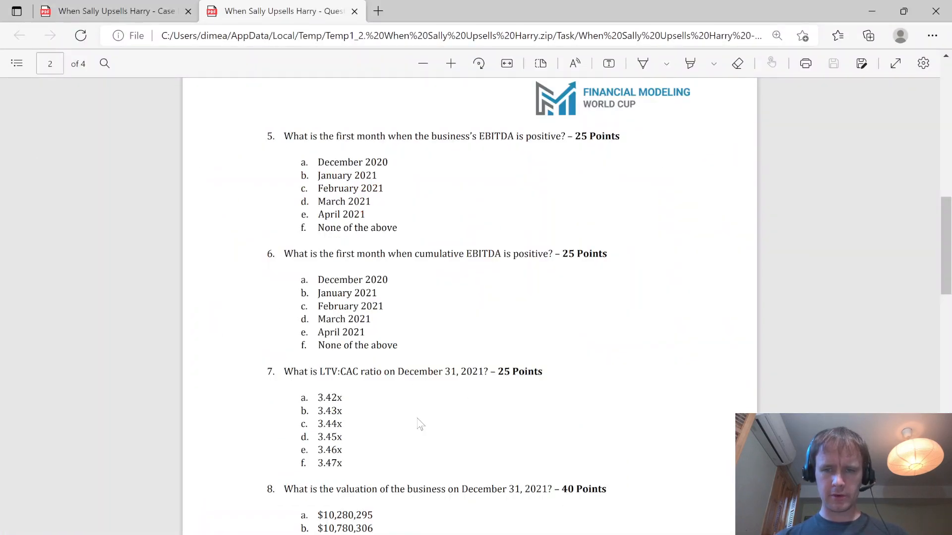
{"action": "key", "text": "alt+Tab"}
{"action": "key", "text": "alt+Tab"}
{"action": "left_click_drag", "start_coordinate": [325, 450], "coordinate": [337, 451]}
{"action": "left_click", "coordinate": [468, 479]}
{"action": "scroll", "coordinate": [468, 479], "scroll_direction": "down", "scroll_amount": 2}
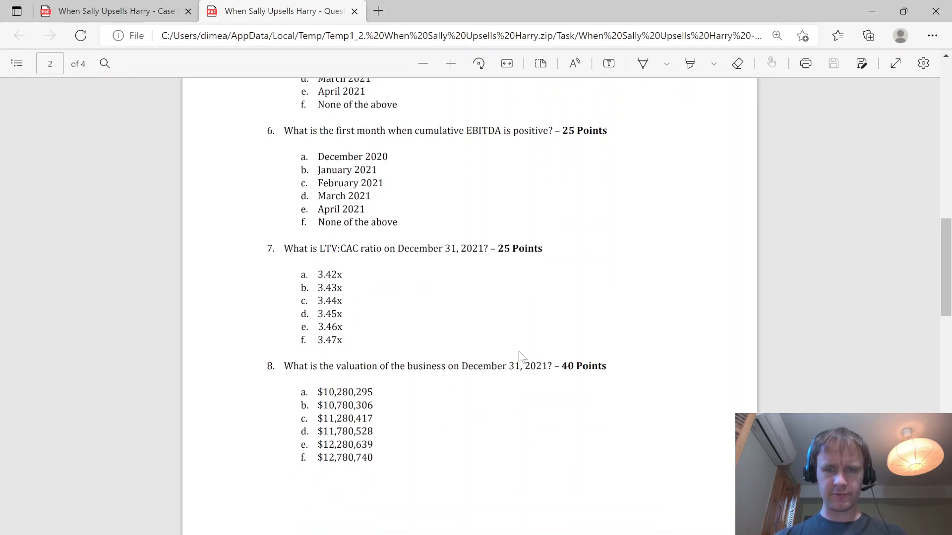
Return to the Excel model and look up the business valuation for December 2021 in row 24
{"action": "key", "text": "alt+Tab"}
{"action": "key", "text": "Up"}
{"action": "key", "text": "Up"}
{"action": "key", "text": "Up"}
{"action": "key", "text": "Up"}
{"action": "key", "text": "Up"}
{"action": "key", "text": "Up"}
{"action": "key", "text": "Up"}
{"action": "key", "text": "Up"}
{"action": "key", "text": "Up"}
{"action": "key", "text": "Up"}
{"action": "key", "text": "Up"}
{"action": "key", "text": "Up"}
{"action": "key", "text": "Up"}
{"action": "key", "text": "Up"}
{"action": "key", "text": "Up"}
{"action": "key", "text": "Up"}
{"action": "key", "text": "Up"}
{"action": "key", "text": "Up"}
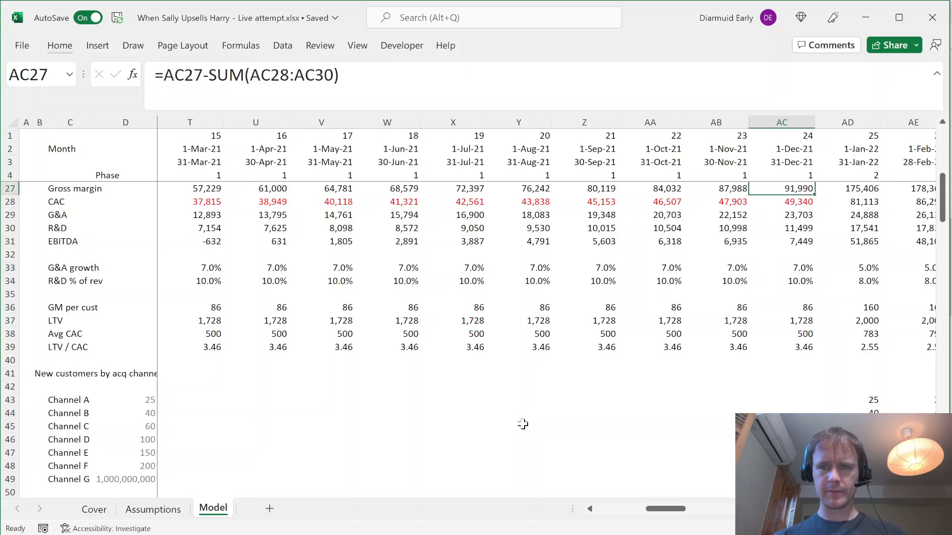
{"action": "key", "text": "Down"}
{"action": "key", "text": "Down"}
{"action": "key", "text": "Down"}
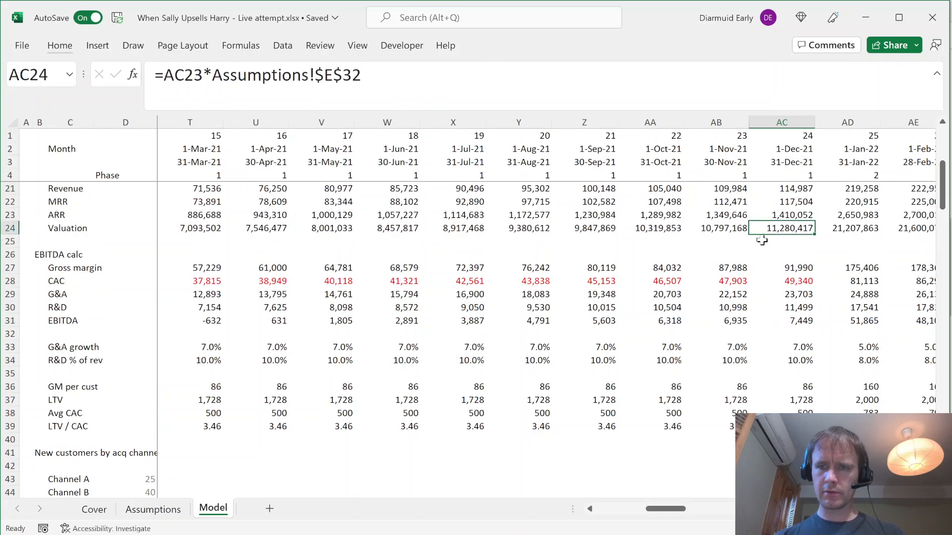
Pick out $11,280,417 as question 8's answer in the questions PDF and move on to the 2022-2027 questions
{"action": "key", "text": "alt+Tab"}
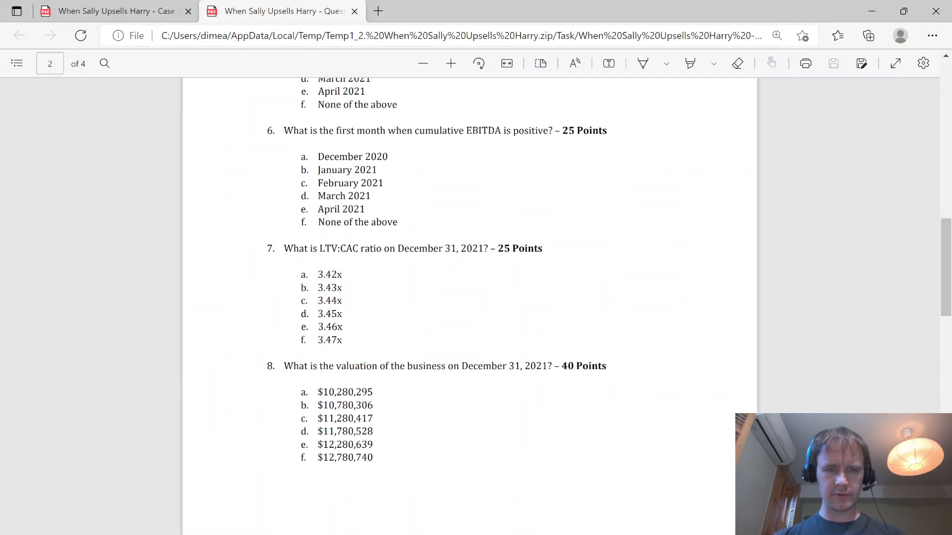
{"action": "left_click_drag", "start_coordinate": [318, 419], "coordinate": [387, 419]}
{"action": "scroll", "coordinate": [421, 457], "scroll_direction": "down", "scroll_amount": 8}
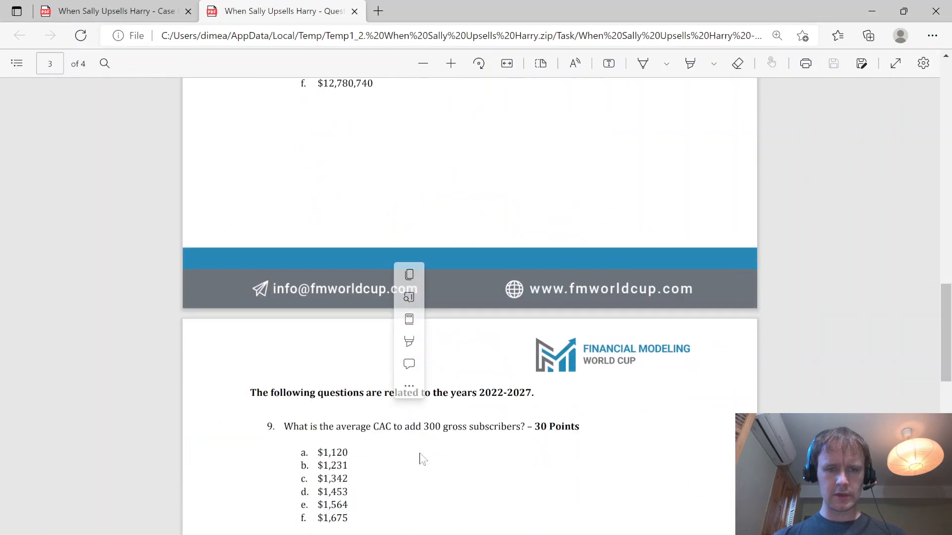
{"action": "scroll", "coordinate": [409, 506], "scroll_direction": "down", "scroll_amount": 4}
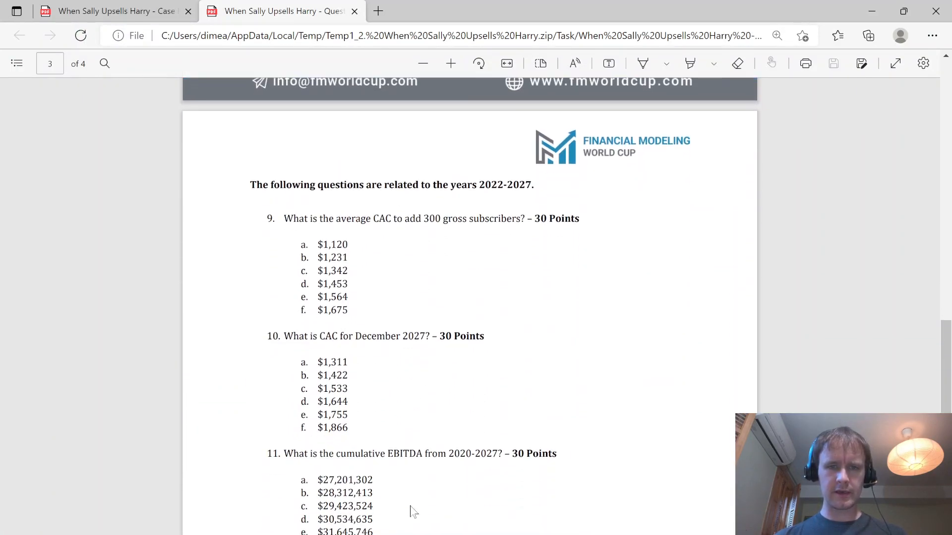
Return to the Excel model, override the new subscribers for January 2022 with 300 and look up that month's average CAC in row 38
{"action": "key", "text": "alt+Tab"}
{"action": "key", "text": "Right"}
{"action": "key", "text": "Right"}
{"action": "key", "text": "Right"}
{"action": "key", "text": "Right"}
{"action": "key", "text": "Right"}
{"action": "key", "text": "Right"}
{"action": "key", "text": "Right"}
{"action": "key", "text": "Right"}
{"action": "key", "text": "Right"}
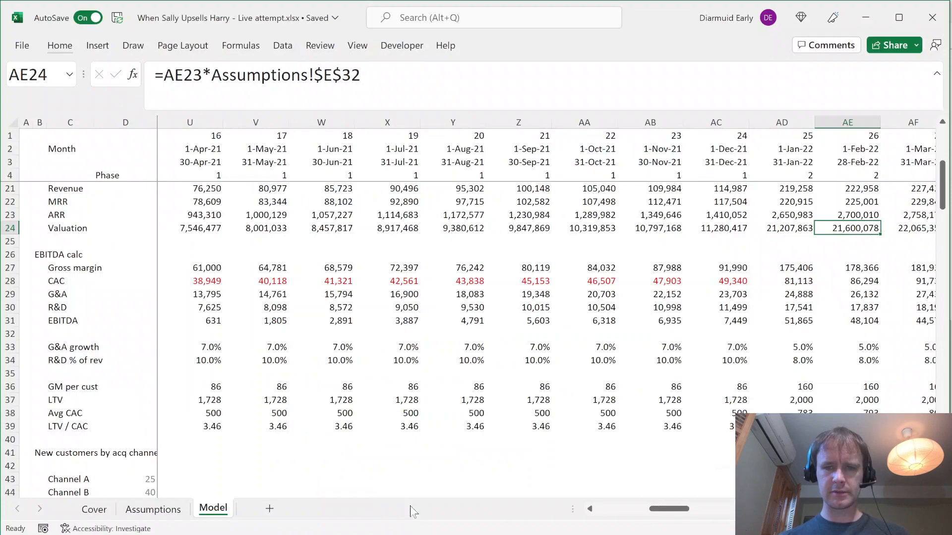
{"action": "key", "text": "Left"}
{"action": "key", "text": "Left"}
{"action": "key", "text": "Left"}
{"action": "key", "text": "Left"}
{"action": "key", "text": "Left"}
{"action": "key", "text": "Left"}
{"action": "key", "text": "Left"}
{"action": "key", "text": "Left"}
{"action": "key", "text": "Left"}
{"action": "key", "text": "Left"}
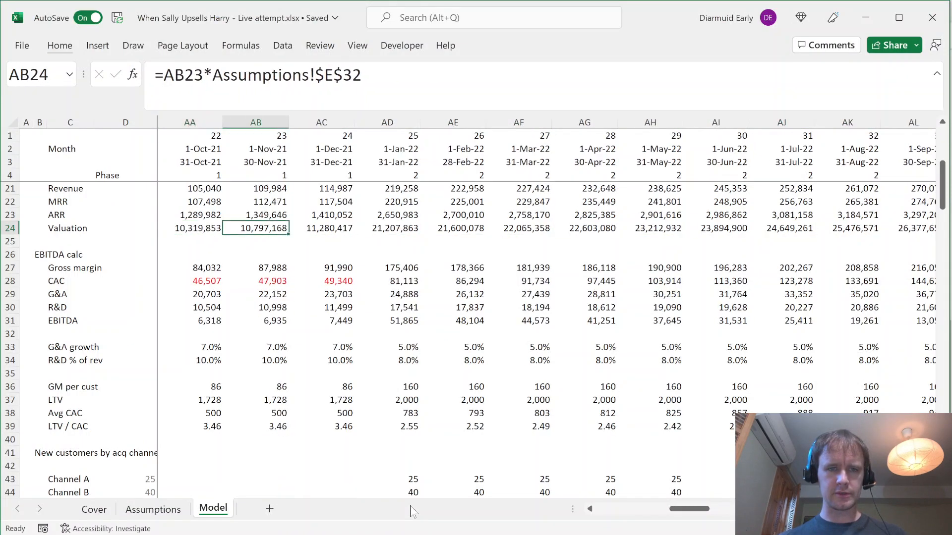
{"action": "key", "text": "Right"}
{"action": "key", "text": "Right"}
{"action": "key", "text": "Up"}
{"action": "key", "text": "Up"}
{"action": "key", "text": "Up"}
{"action": "key", "text": "Up"}
{"action": "key", "text": "Up"}
{"action": "key", "text": "Up"}
{"action": "key", "text": "Up"}
{"action": "key", "text": "Up"}
{"action": "key", "text": "Up"}
{"action": "key", "text": "Up"}
{"action": "key", "text": "Up"}
{"action": "key", "text": "Up"}
{"action": "key", "text": "Up"}
{"action": "key", "text": "Up"}
{"action": "key", "text": "Up"}
{"action": "key", "text": "Up"}
{"action": "key", "text": "Up"}
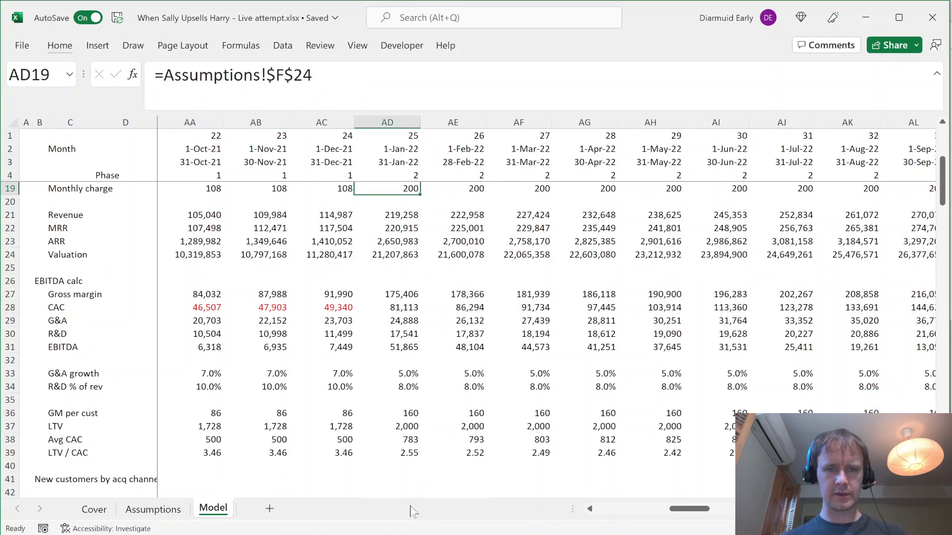
{"action": "key", "text": "Up"}
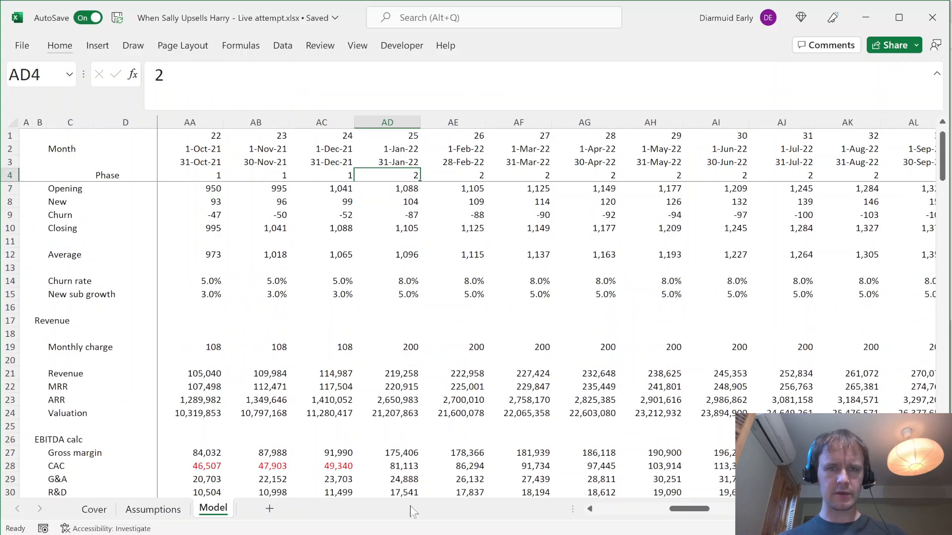
{"action": "key", "text": "Down"}
{"action": "key", "text": "Down"}
{"action": "key", "text": "Down"}
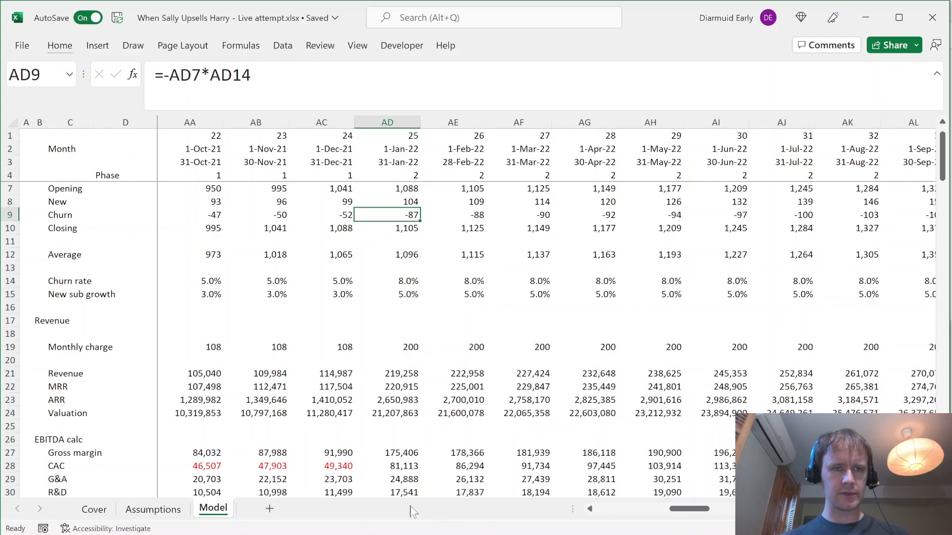
{"action": "key", "text": "Up"}
{"action": "type", "text": "300"}
{"action": "key", "text": "ctrl+Return"}
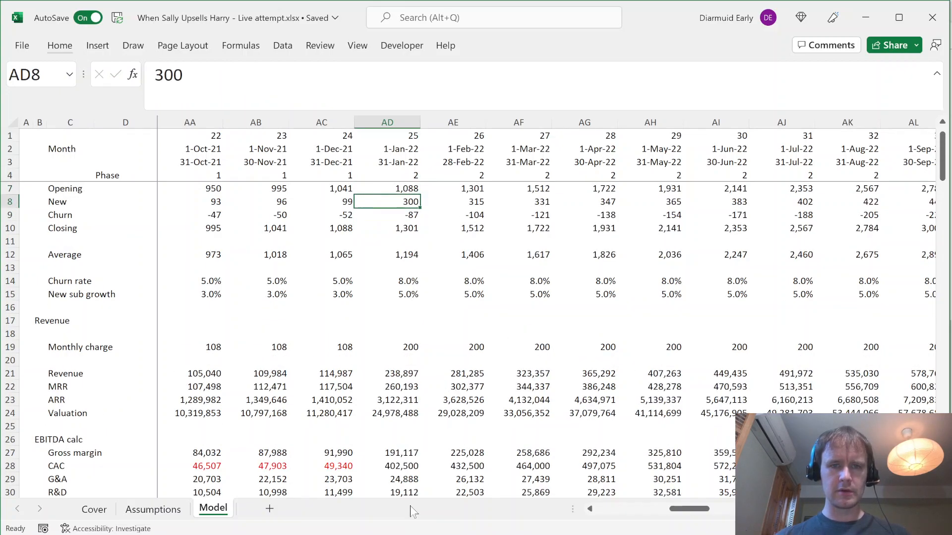
{"action": "key", "text": "Page_Down"}
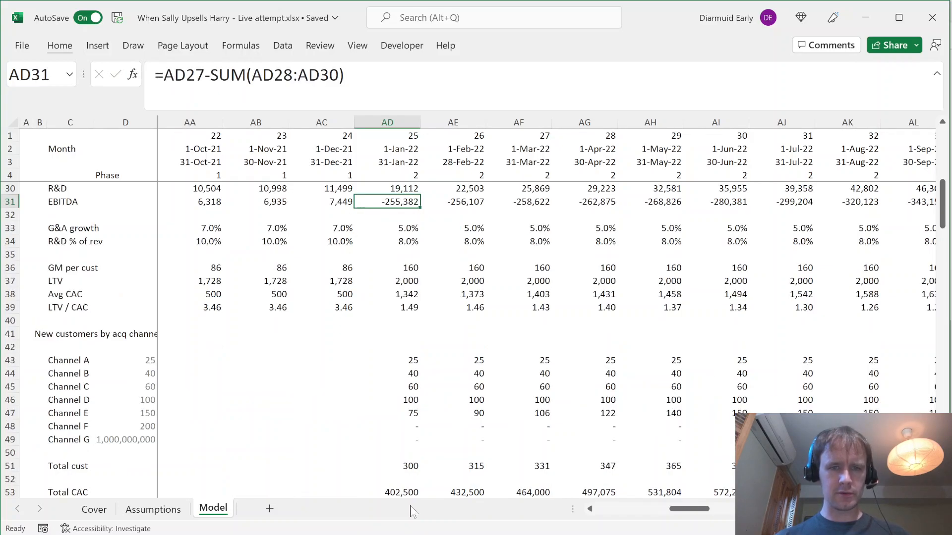
{"action": "left_click", "coordinate": [399, 292]}
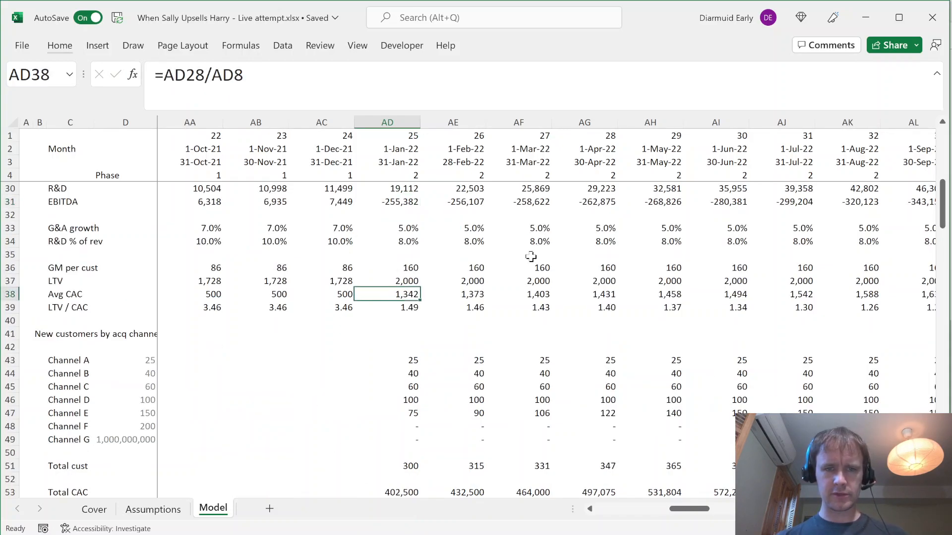
Undo the 300-subscriber override and pick out $1,342 as question 9's answer in the questions PDF in Edge
{"action": "key", "text": "ctrl+z"}
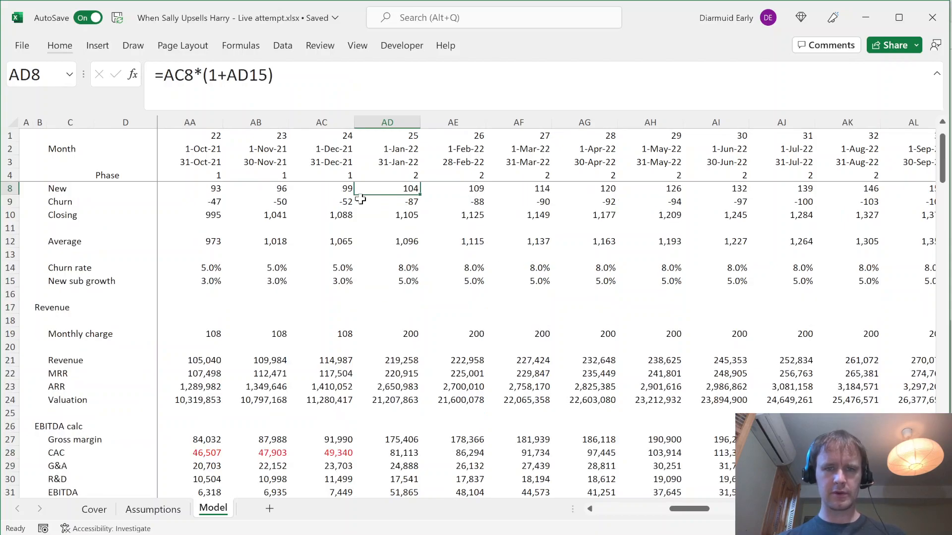
{"action": "key", "text": "alt+Tab"}
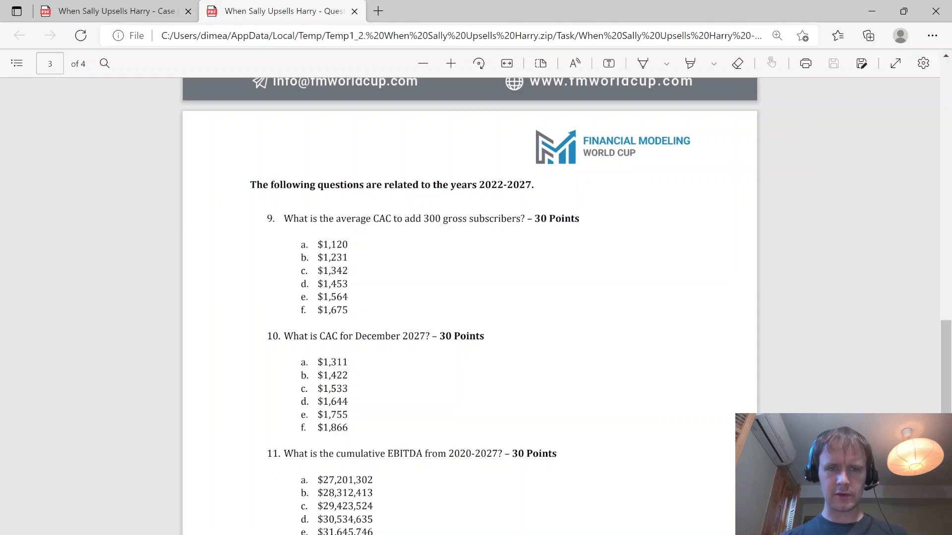
{"action": "left_click_drag", "start_coordinate": [323, 272], "coordinate": [358, 277]}
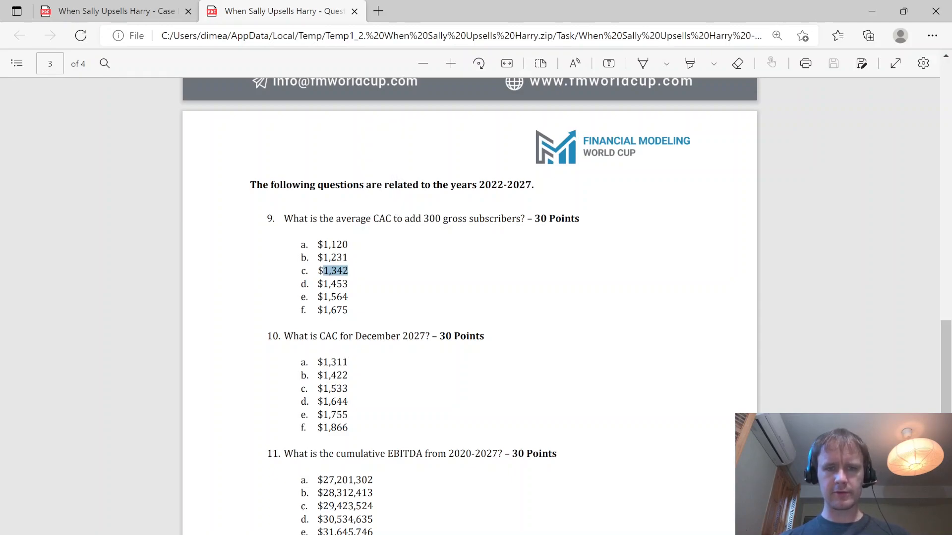
Return to the Excel model and look up the average CAC for December 2027 in row 38
{"action": "key", "text": "alt+Tab"}
{"action": "key", "text": "Down"}
{"action": "key", "text": "Down"}
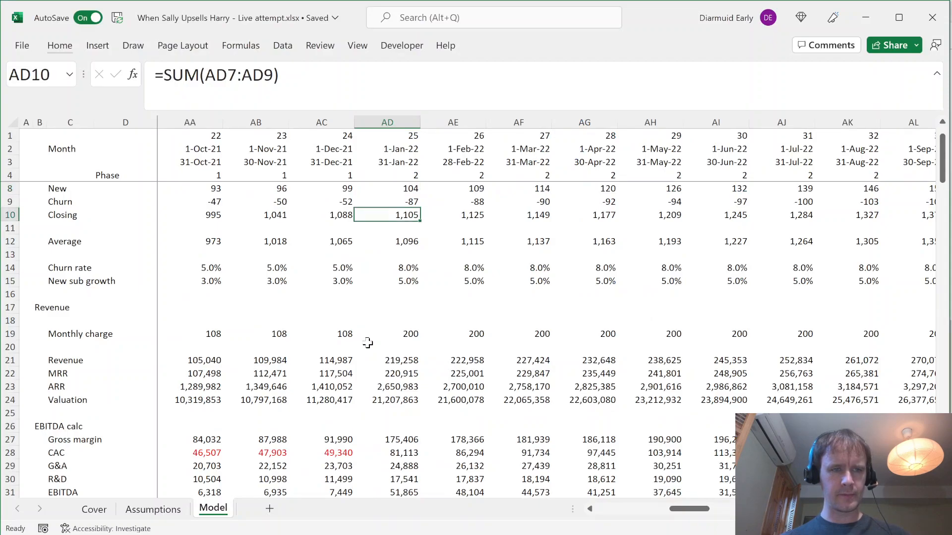
{"action": "key", "text": "Down"}
{"action": "key", "text": "Down"}
{"action": "key", "text": "Down"}
{"action": "key", "text": "Down"}
{"action": "key", "text": "Down"}
{"action": "key", "text": "Down"}
{"action": "key", "text": "Down"}
{"action": "key", "text": "Down"}
{"action": "key", "text": "Down"}
{"action": "key", "text": "Down"}
{"action": "key", "text": "Down"}
{"action": "key", "text": "Down"}
{"action": "key", "text": "Down"}
{"action": "key", "text": "Down"}
{"action": "key", "text": "Down"}
{"action": "key", "text": "Down"}
{"action": "key", "text": "Down"}
{"action": "key", "text": "Down"}
{"action": "key", "text": "Down"}
{"action": "key", "text": "Down"}
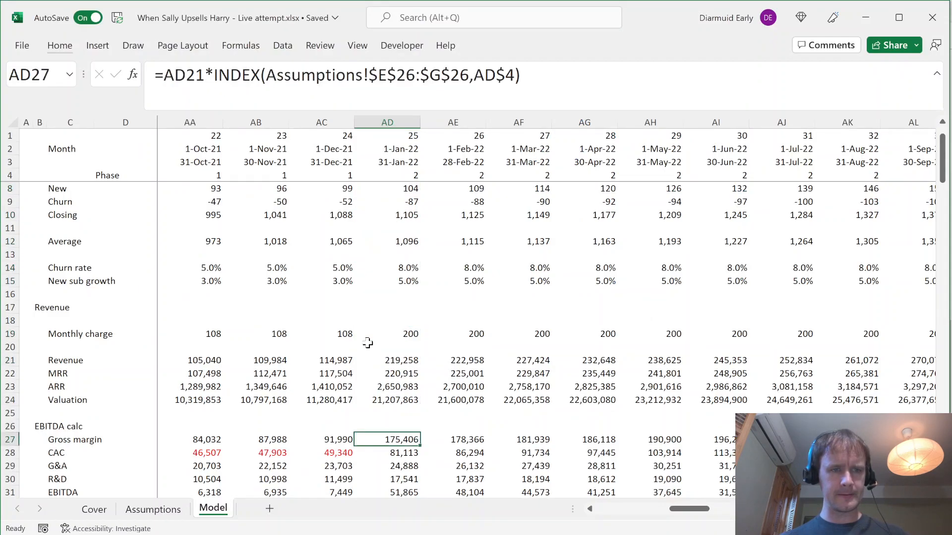
{"action": "key", "text": "Down"}
{"action": "key", "text": "Down"}
{"action": "key", "text": "Down"}
{"action": "key", "text": "Down"}
{"action": "key", "text": "Down"}
{"action": "key", "text": "Down"}
{"action": "key", "text": "Down"}
{"action": "key", "text": "Down"}
{"action": "key", "text": "Down"}
{"action": "key", "text": "Up"}
{"action": "key", "text": "Up"}
{"action": "key", "text": "Up"}
{"action": "key", "text": "Up"}
{"action": "key", "text": "Up"}
{"action": "key", "text": "Up"}
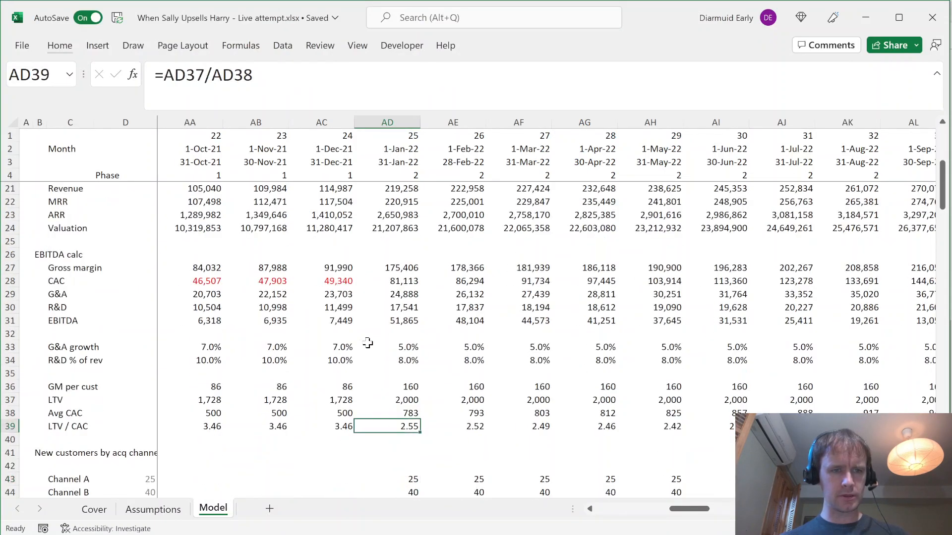
{"action": "key", "text": "Down"}
{"action": "key", "text": "ctrl+Right"}
{"action": "key", "text": "shift+Down"}
{"action": "key", "text": "shift+Down"}
{"action": "key", "text": "shift+Down"}
{"action": "key", "text": "shift+Down"}
{"action": "key", "text": "shift+Down"}
{"action": "key", "text": "shift+Down"}
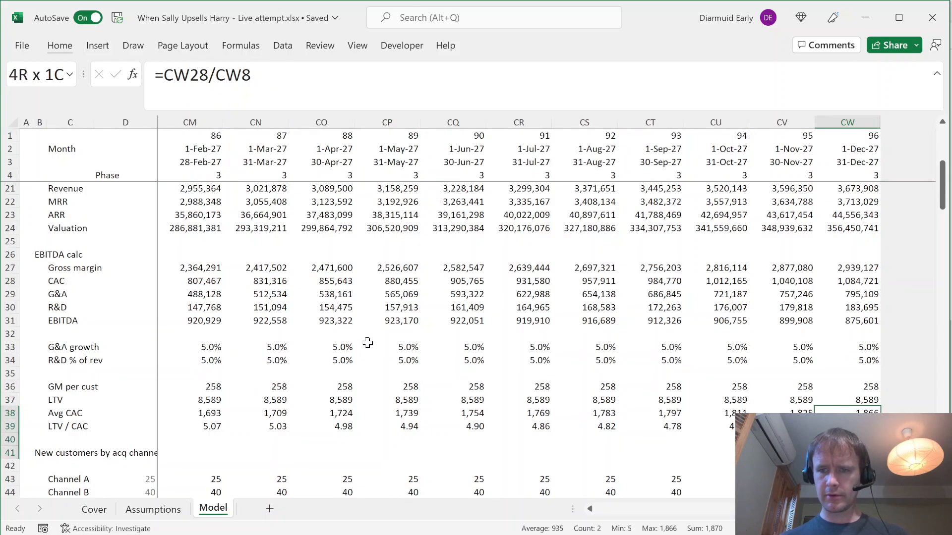
{"action": "key", "text": "shift+Down"}
{"action": "key", "text": "shift+Down"}
{"action": "key", "text": "shift+Up"}
{"action": "key", "text": "shift+Up"}
{"action": "key", "text": "shift+Up"}
{"action": "key", "text": "shift+Up"}
{"action": "key", "text": "shift+Up"}
{"action": "key", "text": "shift+Up"}
{"action": "key", "text": "shift+Up"}
{"action": "key", "text": "shift+Up"}
Switch to the questions PDF in Edge and pick out $1,866 as question 10's answer
{"action": "key", "text": "alt+Tab"}
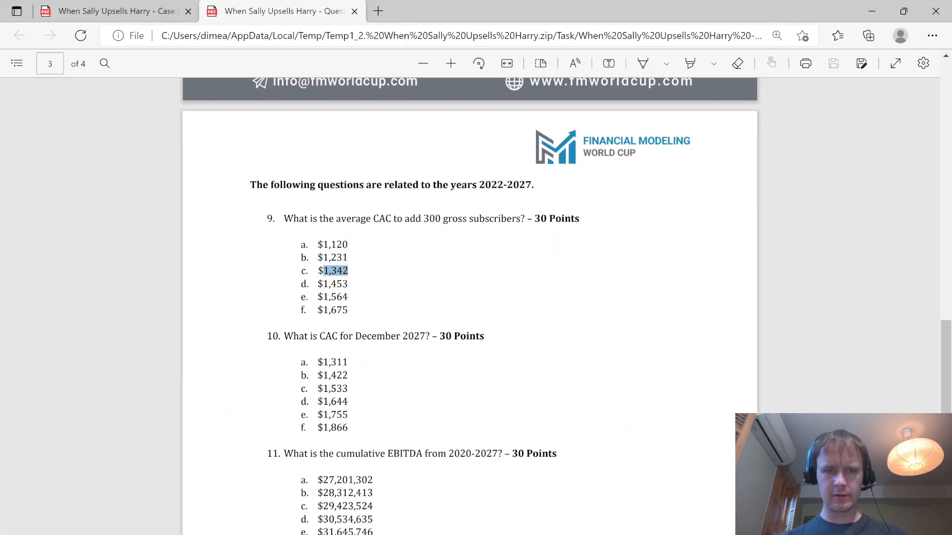
{"action": "left_click_drag", "start_coordinate": [318, 415], "coordinate": [349, 429]}
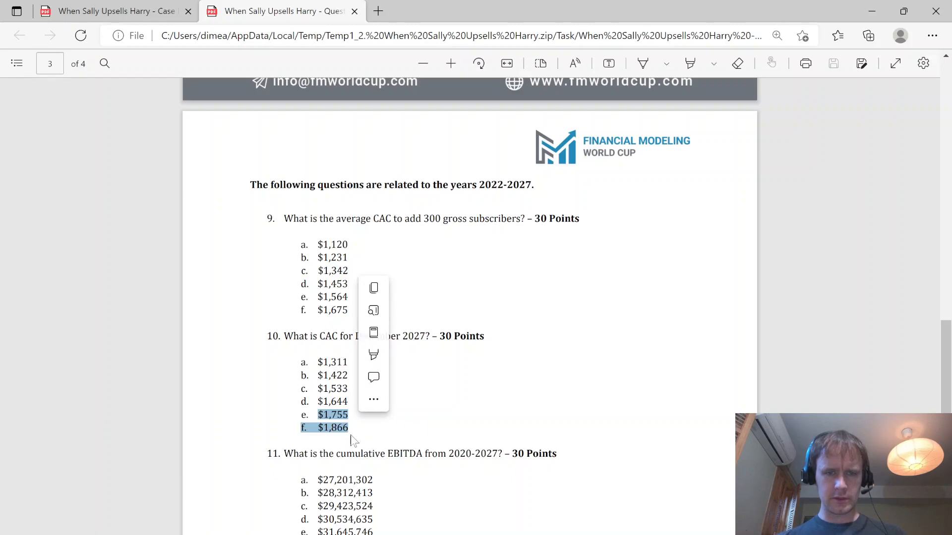
{"action": "left_click", "coordinate": [357, 441]}
Return to the Excel model and select the whole EBITDA row 31 from December 2027 back to January 2020 to read its sum
{"action": "key", "text": "alt+Tab"}
{"action": "key", "text": "Down"}
{"action": "key", "text": "Down"}
{"action": "key", "text": "Down"}
{"action": "key", "text": "Down"}
{"action": "key", "text": "Down"}
{"action": "key", "text": "Down"}
{"action": "key", "text": "Down"}
{"action": "key", "text": "Down"}
{"action": "key", "text": "Down"}
{"action": "key", "text": "Down"}
{"action": "key", "text": "Down"}
{"action": "key", "text": "Down"}
{"action": "key", "text": "Down"}
{"action": "key", "text": "Down"}
{"action": "key", "text": "Down"}
{"action": "key", "text": "Down"}
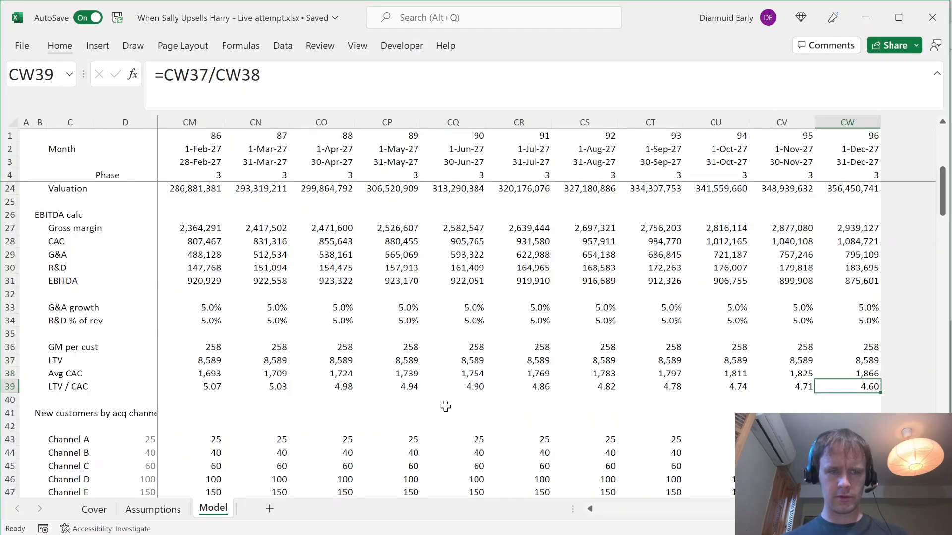
{"action": "key", "text": "Up"}
{"action": "key", "text": "Up"}
{"action": "key", "text": "Up"}
{"action": "key", "text": "Up"}
{"action": "key", "text": "Up"}
{"action": "key", "text": "Up"}
{"action": "key", "text": "Up"}
{"action": "key", "text": "Up"}
{"action": "key", "text": "Up"}
{"action": "key", "text": "Up"}
{"action": "key", "text": "Up"}
{"action": "key", "text": "Up"}
{"action": "key", "text": "Up"}
{"action": "key", "text": "Up"}
{"action": "key", "text": "Up"}
{"action": "key", "text": "Up"}
{"action": "key", "text": "Up"}
{"action": "key", "text": "Up"}
{"action": "key", "text": "Up"}
{"action": "key", "text": "Up"}
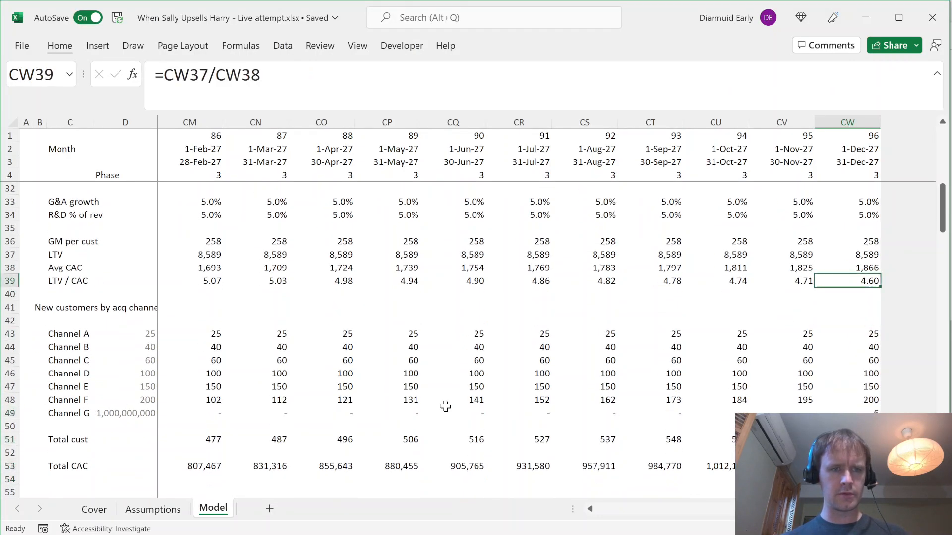
{"action": "key", "text": "ctrl+shift+Left"}
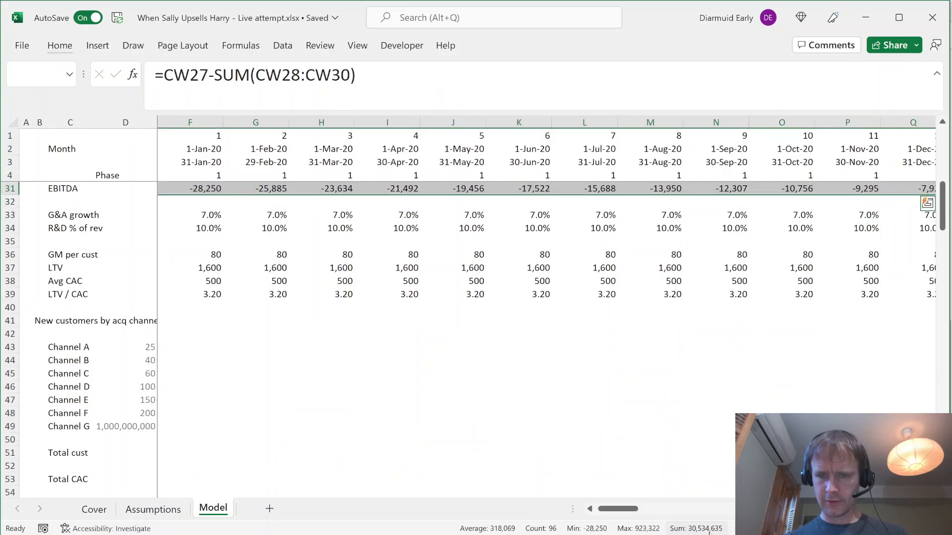
Pick out $30,534,635 as question 11's answer in the questions PDF and move on to question 12
{"action": "key", "text": "alt+Tab"}
{"action": "scroll", "coordinate": [379, 445], "scroll_direction": "down", "scroll_amount": 1}
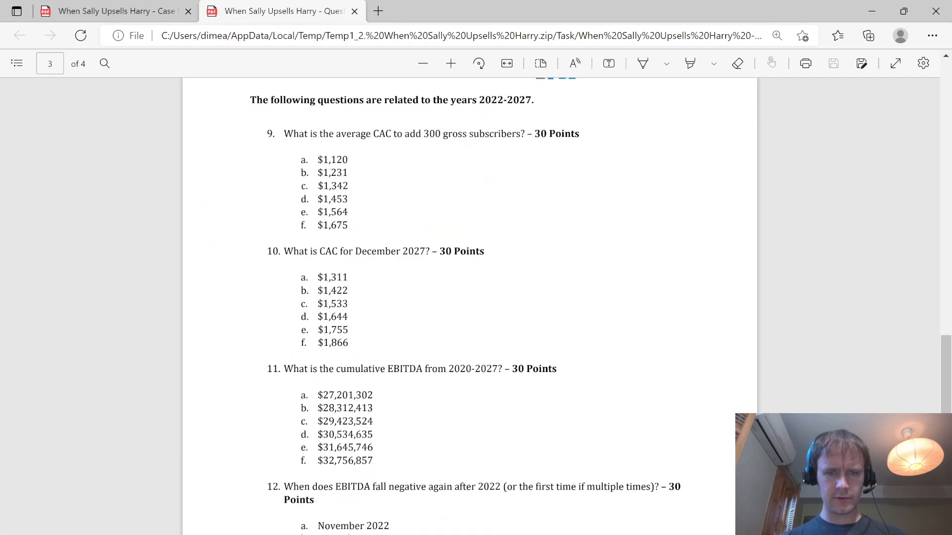
{"action": "left_click_drag", "start_coordinate": [318, 434], "coordinate": [372, 435]}
{"action": "scroll", "coordinate": [389, 421], "scroll_direction": "down", "scroll_amount": 3}
{"action": "left_click", "coordinate": [402, 469]}
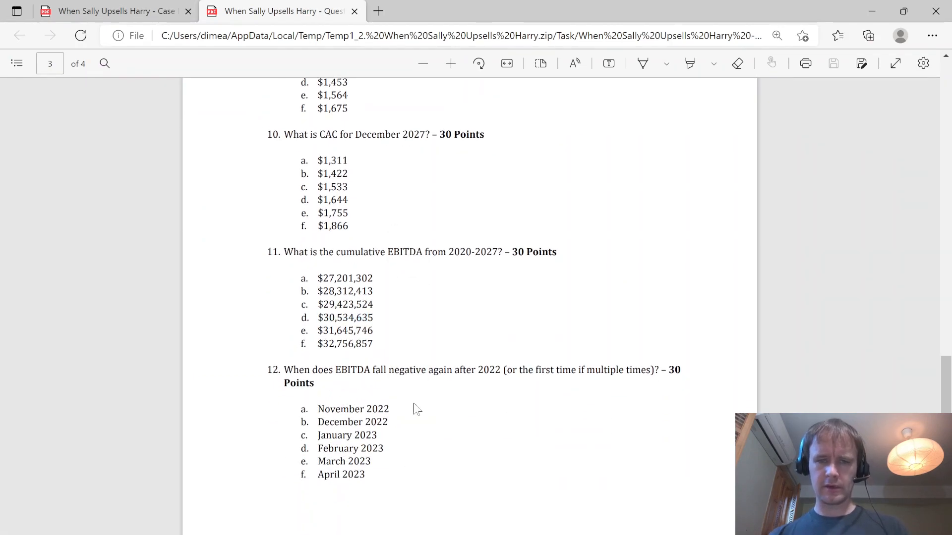
Return to the Excel model and scan EBITDA row 31 from January 2020 through December 2022 for the month it turns negative again
{"action": "key", "text": "alt+Tab"}
{"action": "key", "text": "ctrl+Right"}
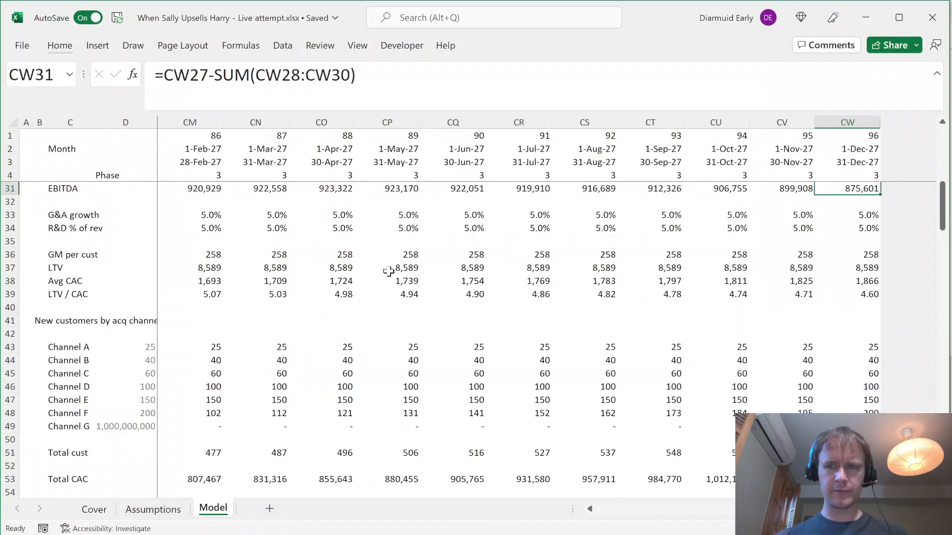
{"action": "key", "text": "ctrl+Left"}
{"action": "key", "text": "shift+Right"}
{"action": "key", "text": "shift+Right"}
{"action": "key", "text": "shift+Right"}
{"action": "key", "text": "shift+Right"}
{"action": "key", "text": "shift+Right"}
{"action": "key", "text": "shift+Right"}
{"action": "key", "text": "shift+Right"}
{"action": "key", "text": "shift+Right"}
{"action": "key", "text": "shift+Right"}
{"action": "key", "text": "shift+Right"}
{"action": "key", "text": "shift+Right"}
{"action": "key", "text": "shift+Right"}
{"action": "key", "text": "shift+Right"}
{"action": "key", "text": "shift+Right"}
{"action": "key", "text": "shift+Right"}
{"action": "key", "text": "shift+Right"}
{"action": "key", "text": "shift+Right"}
{"action": "key", "text": "shift+Right"}
{"action": "key", "text": "shift+Right"}
{"action": "key", "text": "shift+Right"}
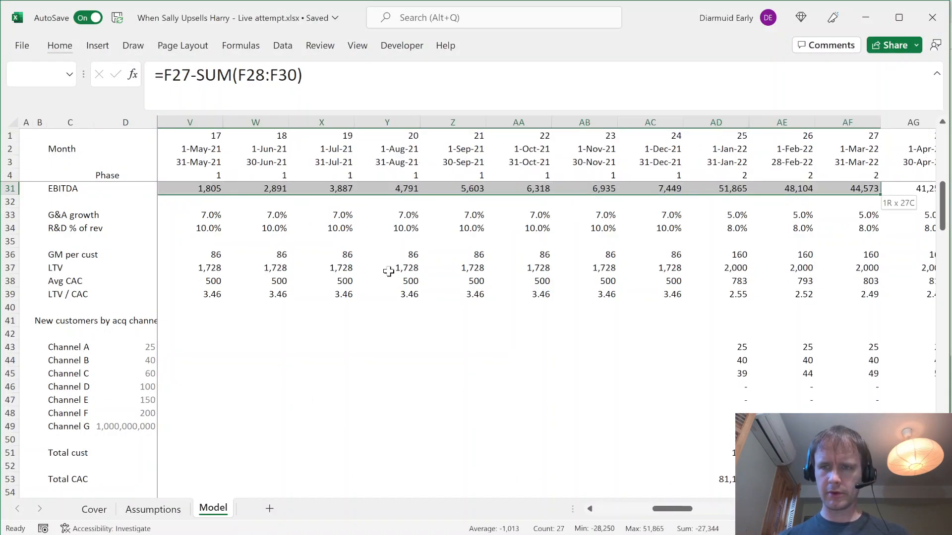
{"action": "key", "text": "shift+Right"}
{"action": "key", "text": "ctrl+period"}
{"action": "key", "text": "Left"}
{"action": "key", "text": "shift+Right"}
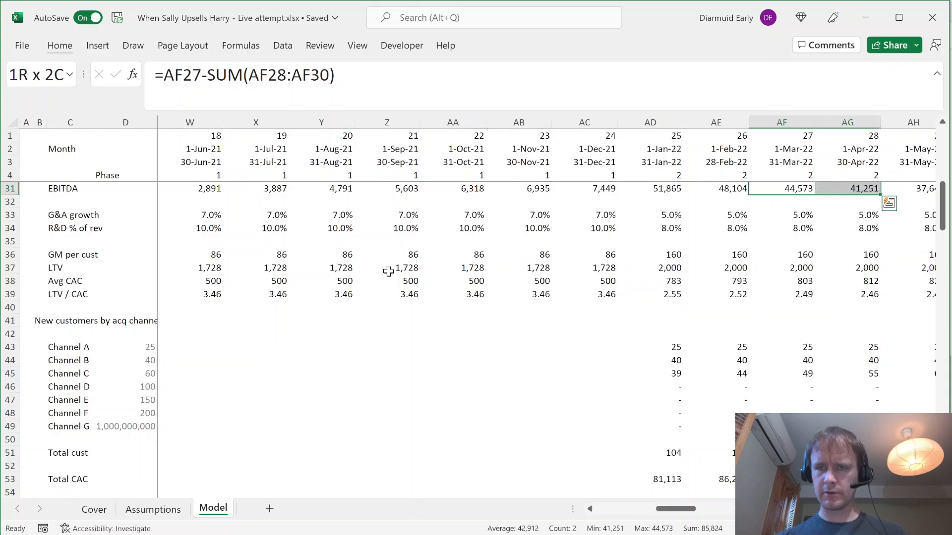
{"action": "key", "text": "shift+Right"}
{"action": "key", "text": "shift+Right"}
{"action": "key", "text": "shift+Right"}
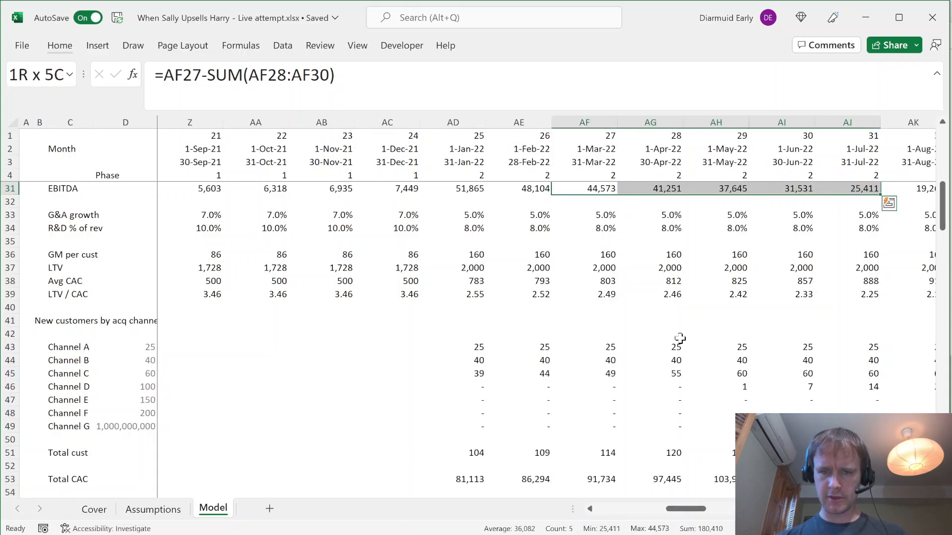
{"action": "key", "text": "shift+Right"}
{"action": "key", "text": "shift+Right"}
{"action": "key", "text": "shift+Right"}
{"action": "key", "text": "shift+Right"}
{"action": "key", "text": "shift+Right"}
{"action": "key", "text": "ctrl+period"}
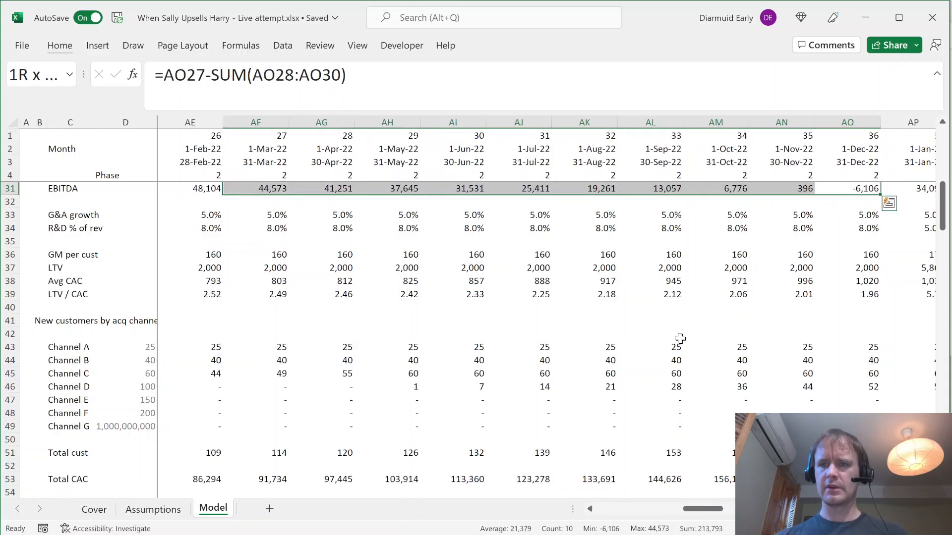
Check the December 2022 column and select the EBITDA values from January 2023 to December 2027 to read their minimum
{"action": "left_click", "coordinate": [848, 189]}
{"action": "key", "text": "ctrl+space"}
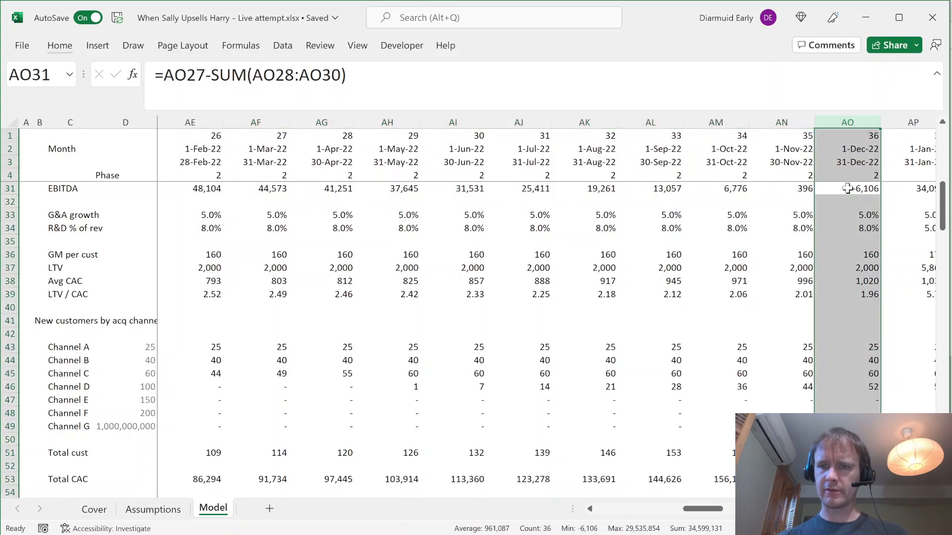
{"action": "key", "text": "Left"}
{"action": "key", "text": "Right"}
{"action": "key", "text": "Right"}
{"action": "key", "text": "ctrl+shift+Right"}
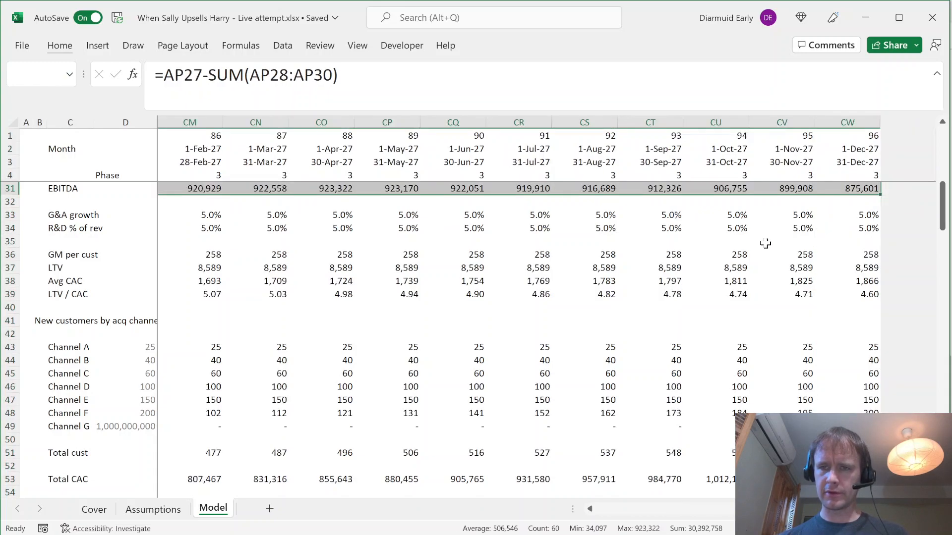
{"action": "key", "text": "Left"}
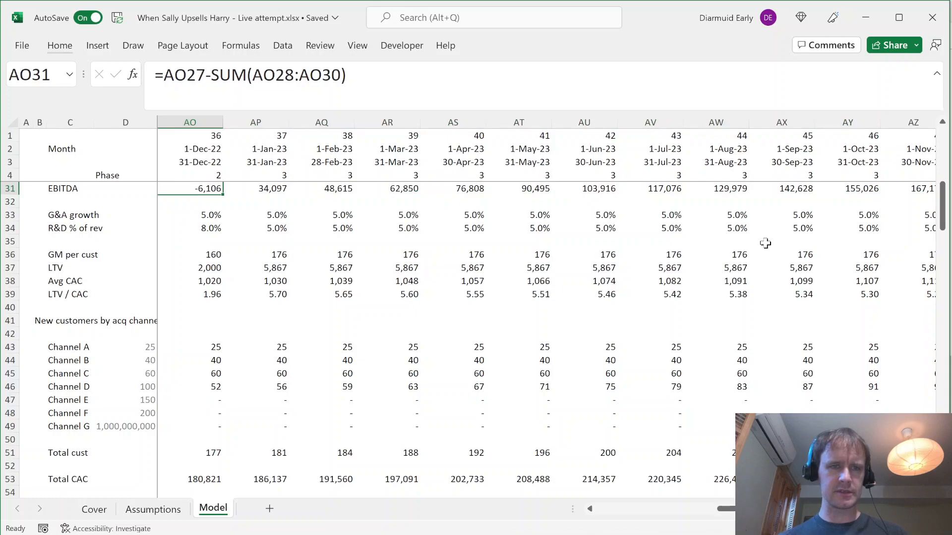
Switch to the questions PDF in Edge, pick out December 2022 as question 12's answer and move on to question 13
{"action": "key", "text": "alt+Tab"}
{"action": "scroll", "coordinate": [421, 235], "scroll_direction": "down", "scroll_amount": 2}
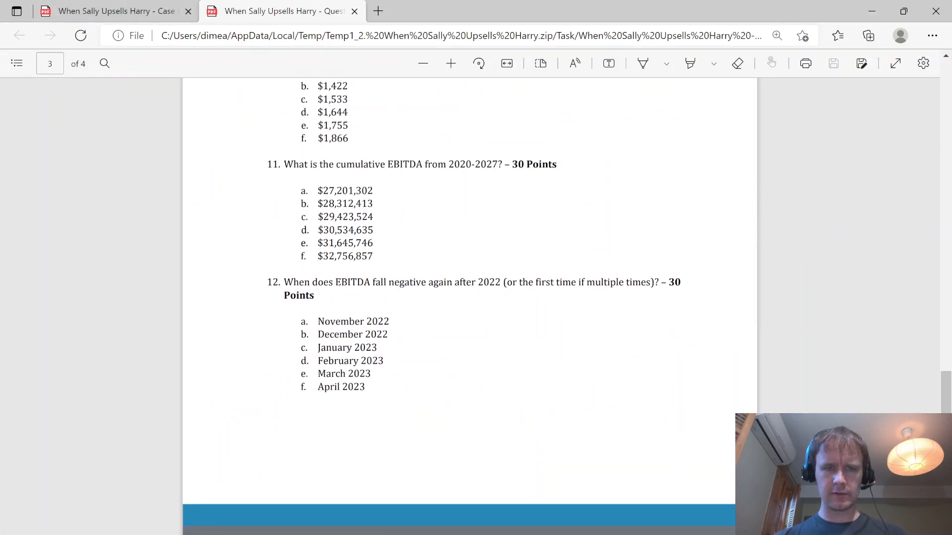
{"action": "left_click_drag", "start_coordinate": [318, 334], "coordinate": [384, 336]}
{"action": "left_click", "coordinate": [463, 363]}
{"action": "scroll", "coordinate": [463, 364], "scroll_direction": "down", "scroll_amount": 7}
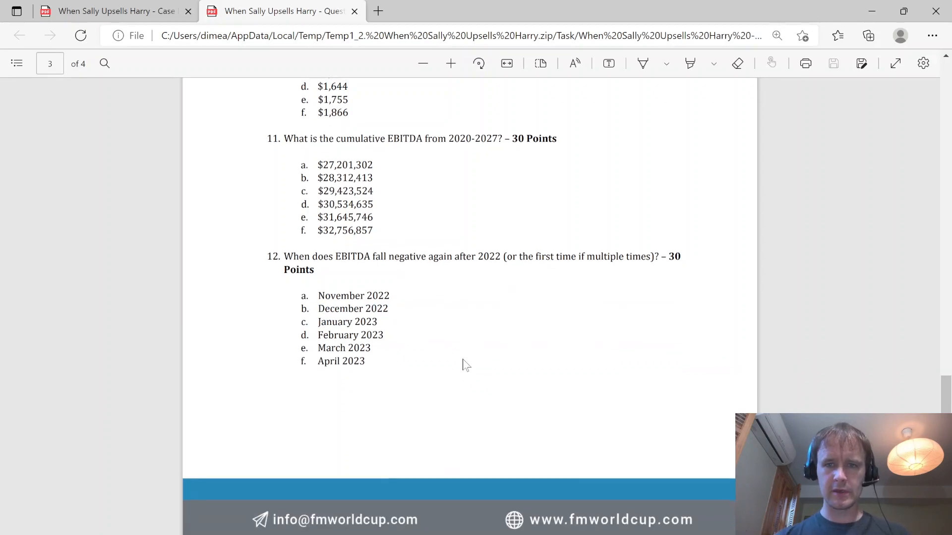
{"action": "scroll", "coordinate": [465, 364], "scroll_direction": "down", "scroll_amount": 1}
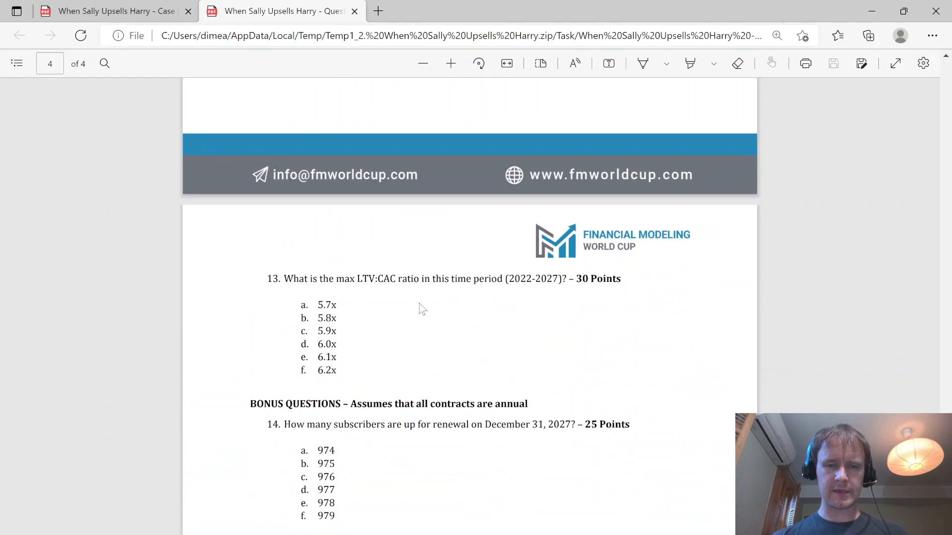
Return to the Excel model and select the whole LTV / CAC row 39 from January 2020 to December 2027 to read its maximum
{"action": "key", "text": "alt+Tab"}
{"action": "key", "text": "Down"}
{"action": "key", "text": "Down"}
{"action": "key", "text": "Down"}
{"action": "key", "text": "Down"}
{"action": "key", "text": "Down"}
{"action": "key", "text": "Down"}
{"action": "key", "text": "Down"}
{"action": "key", "text": "Down"}
{"action": "key", "text": "ctrl+Left"}
{"action": "key", "text": "ctrl+shift+Right"}
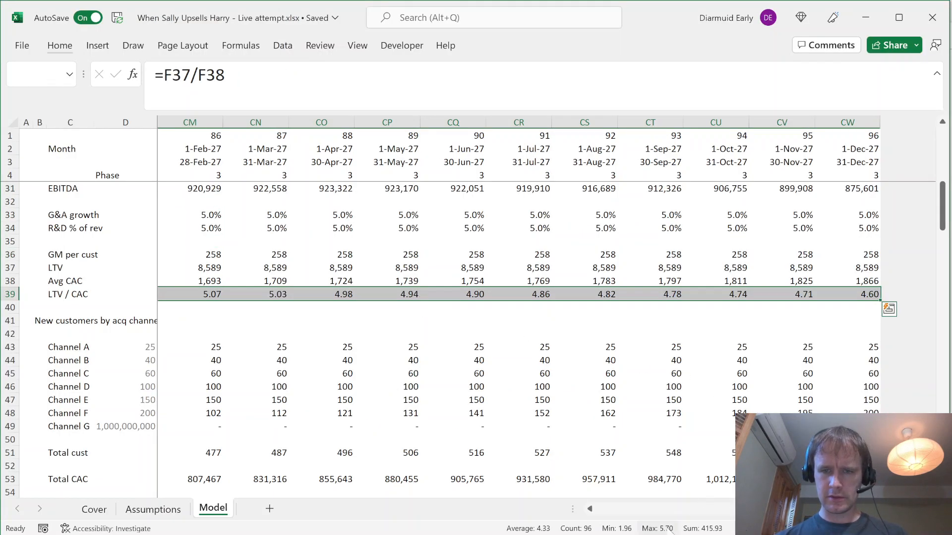
Go back to the PDFs in Edge, read bonus questions 14 and 15, and consult the case document about annual contracts
{"action": "key", "text": "alt+Tab"}
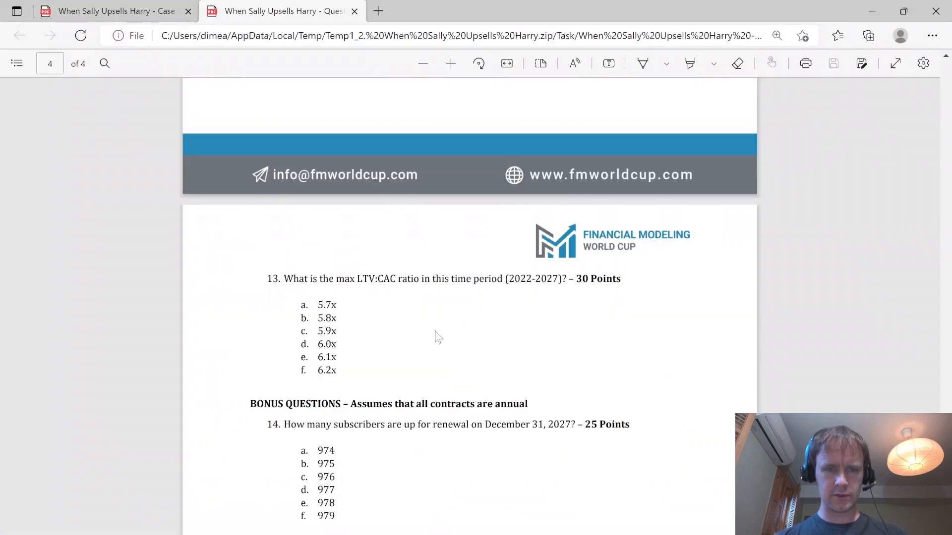
{"action": "scroll", "coordinate": [447, 340], "scroll_direction": "down", "scroll_amount": 4}
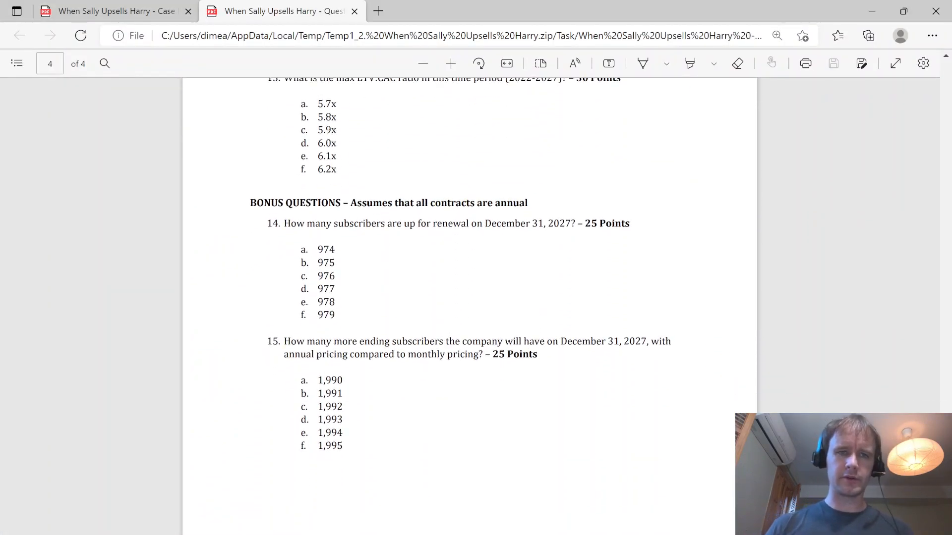
{"action": "key", "text": "ctrl+Tab"}
{"action": "scroll", "coordinate": [361, 226], "scroll_direction": "down", "scroll_amount": 20}
{"action": "scroll", "coordinate": [470, 248], "scroll_direction": "up", "scroll_amount": 4}
{"action": "key", "text": "ctrl+Tab"}
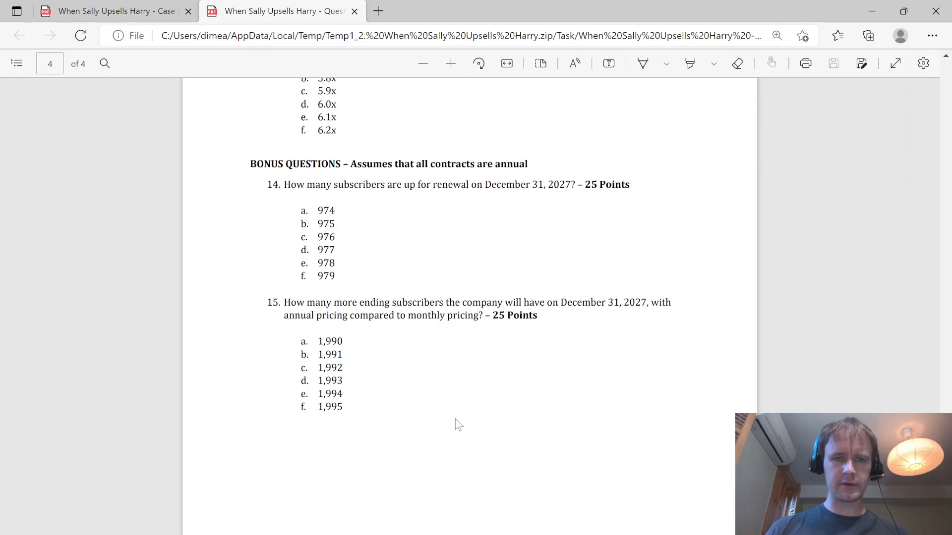
Return to the Excel model and enter the section heading "Annual subscribers" in B55, below the Total CAC row
{"action": "key", "text": "alt+Tab"}
{"action": "key", "text": "ctrl+Left"}
{"action": "key", "text": "Down"}
{"action": "key", "text": "Down"}
{"action": "key", "text": "Down"}
{"action": "key", "text": "Down"}
{"action": "key", "text": "Down"}
{"action": "key", "text": "Down"}
{"action": "key", "text": "Down"}
{"action": "key", "text": "Down"}
{"action": "key", "text": "Down"}
{"action": "key", "text": "Down"}
{"action": "key", "text": "Down"}
{"action": "key", "text": "Down"}
{"action": "key", "text": "Down"}
{"action": "key", "text": "Down"}
{"action": "key", "text": "Down"}
{"action": "key", "text": "Down"}
{"action": "key", "text": "Down"}
{"action": "key", "text": "Down"}
{"action": "key", "text": "Down"}
{"action": "key", "text": "Down"}
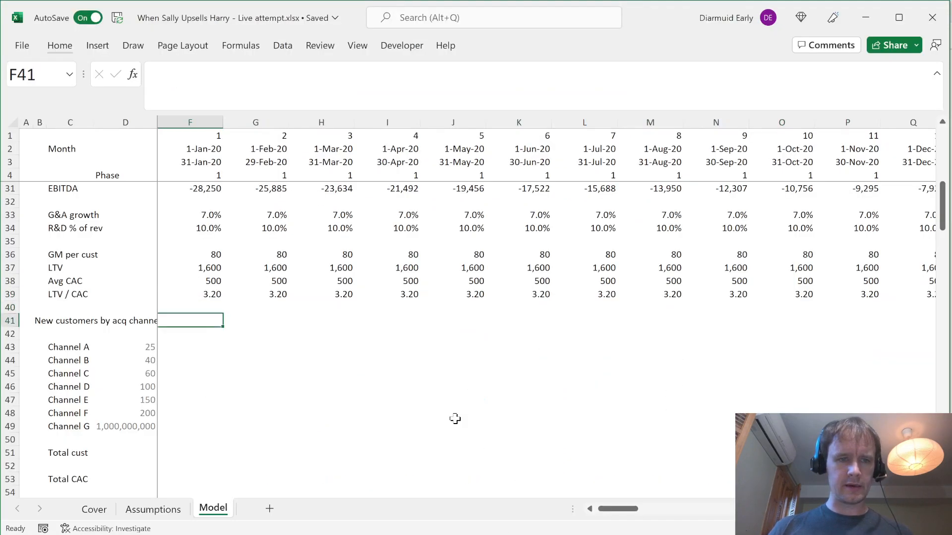
{"action": "key", "text": "Left"}
{"action": "key", "text": "Left"}
{"action": "key", "text": "Left"}
{"action": "key", "text": "Right"}
{"action": "key", "text": "Left"}
{"action": "key", "text": "ctrl+Up"}
{"action": "key", "text": "Down"}
{"action": "key", "text": "Right"}
{"action": "key", "text": "Right"}
{"action": "key", "text": "Left"}
{"action": "key", "text": "Left"}
{"action": "key", "text": "Left"}
{"action": "key", "text": "Down"}
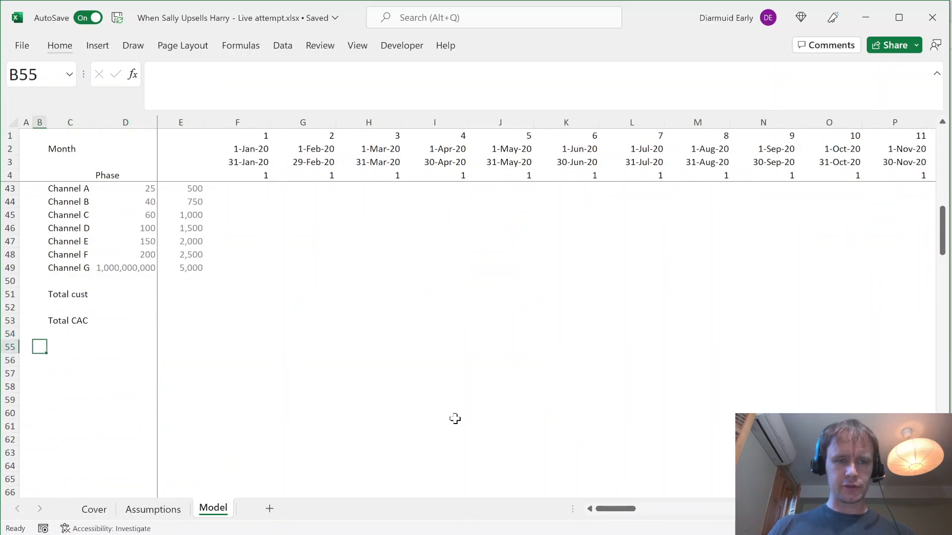
{"action": "type", "text": "Annual"}
{"action": "key", "text": "Return"}
{"action": "key", "text": "Up"}
{"action": "key", "text": "Right"}
{"action": "key", "text": "Left"}
{"action": "key", "text": "F2"}
{"action": "type", "text": "subscribers"}
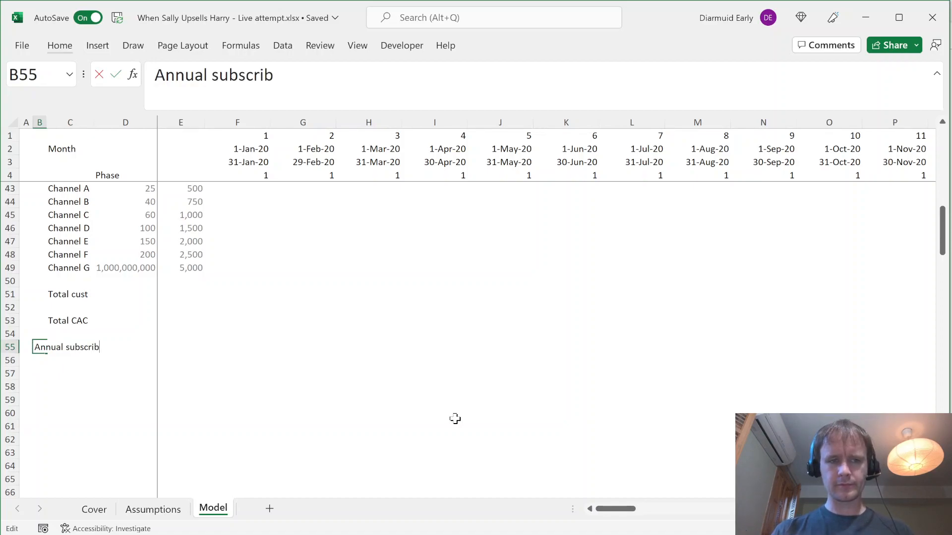
{"action": "key", "text": "Return"}
Label C57 "Ending subs by start month" under the Annual subscribers heading
{"action": "key", "text": "Down"}
{"action": "key", "text": "Right"}
{"action": "key", "text": "Right"}
{"action": "key", "text": "Left"}
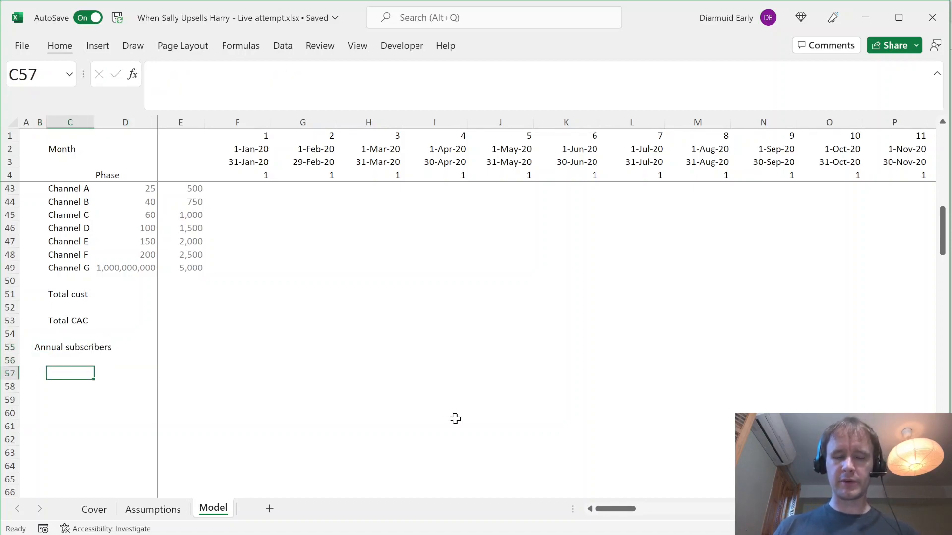
{"action": "key", "text": "Right"}
{"action": "key", "text": "Right"}
{"action": "key", "text": "Left"}
{"action": "key", "text": "Left"}
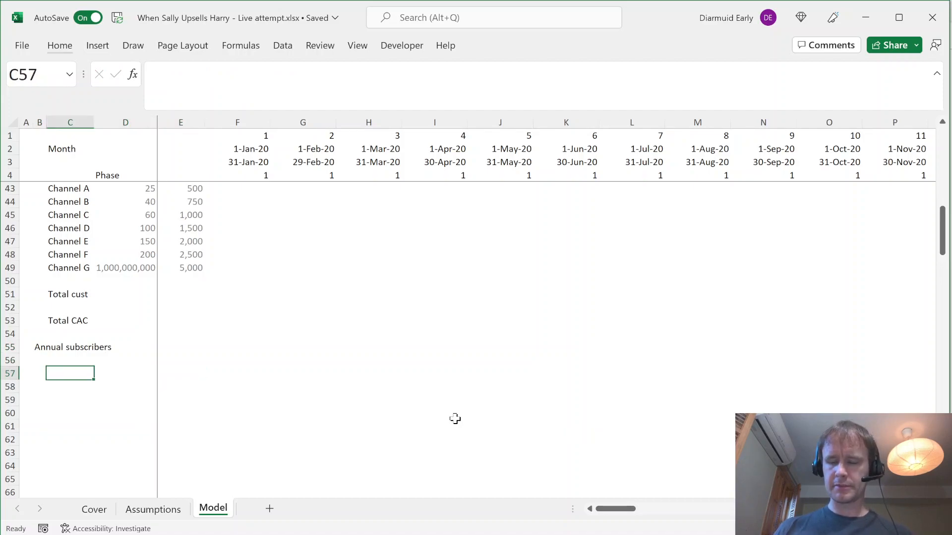
{"action": "type", "text": "Ending"}
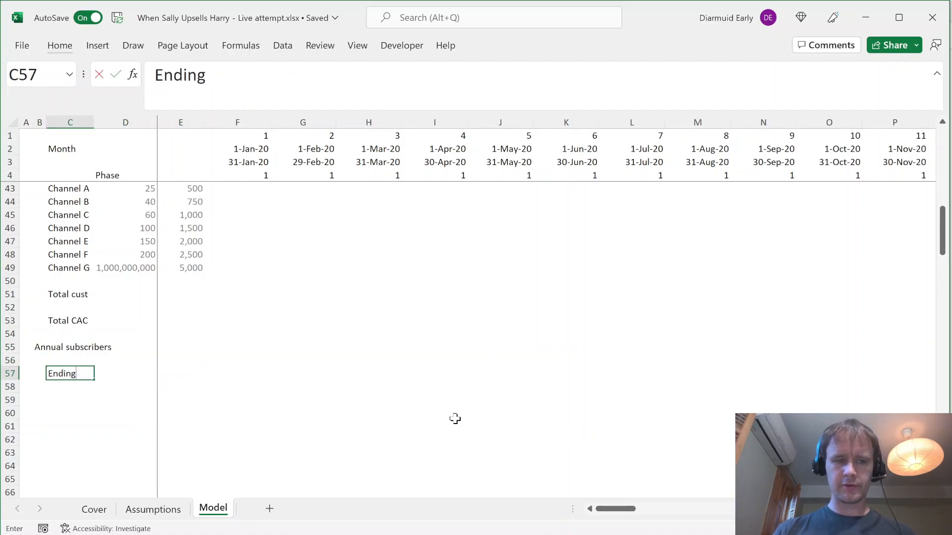
{"action": "type", "text": " subs by star"}
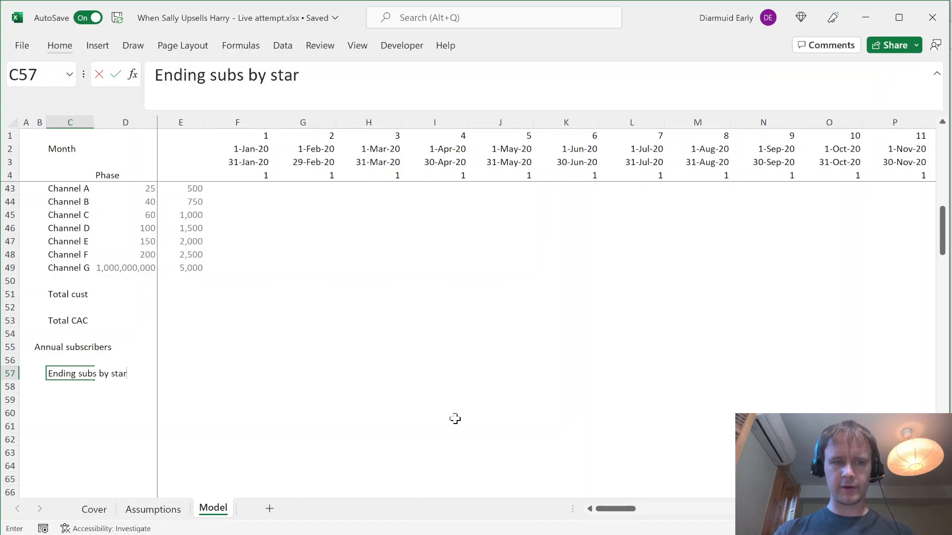
{"action": "type", "text": "t month"}
{"action": "key", "text": "Return"}
Fill row 57 across the monthly columns, starting at F57 with =F8, to link to the new subscribers in row 8
{"action": "key", "text": "Up"}
{"action": "key", "text": "Right"}
{"action": "key", "text": "Right"}
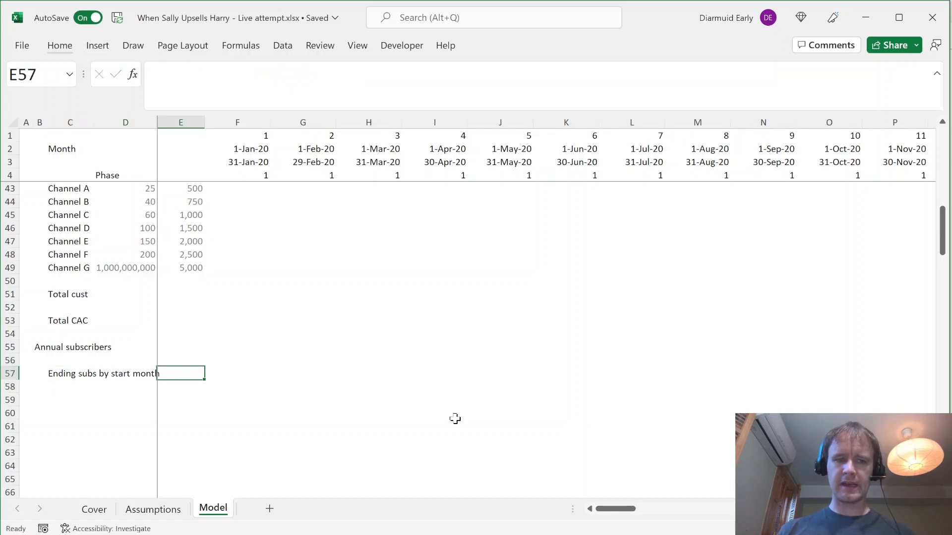
{"action": "key", "text": "Left"}
{"action": "key", "text": "Left"}
{"action": "key", "text": "Right"}
{"action": "key", "text": "Right"}
{"action": "key", "text": "Right"}
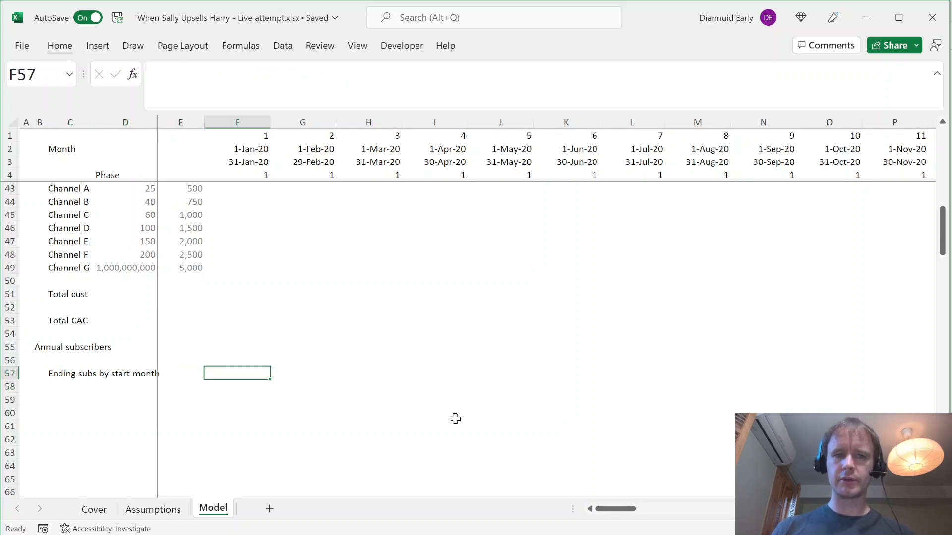
{"action": "key", "text": "shift+Right"}
{"action": "key", "text": "shift+Right"}
{"action": "key", "text": "shift+Right"}
{"action": "key", "text": "shift+Right"}
{"action": "key", "text": "shift+Right"}
{"action": "key", "text": "shift+Right"}
{"action": "key", "text": "shift+Right"}
{"action": "key", "text": "shift+Right"}
{"action": "key", "text": "shift+Right"}
{"action": "key", "text": "shift+Right"}
{"action": "key", "text": "shift+Right"}
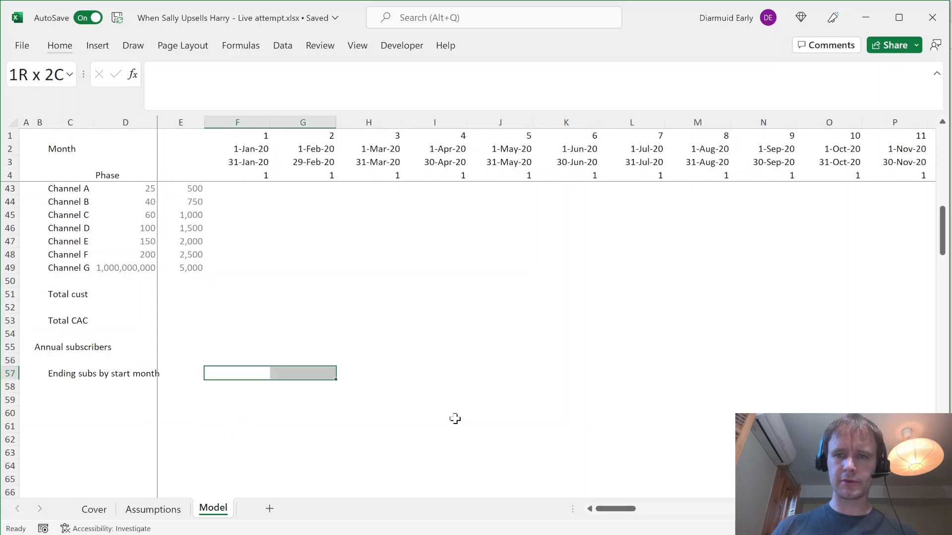
{"action": "type", "text": "="}
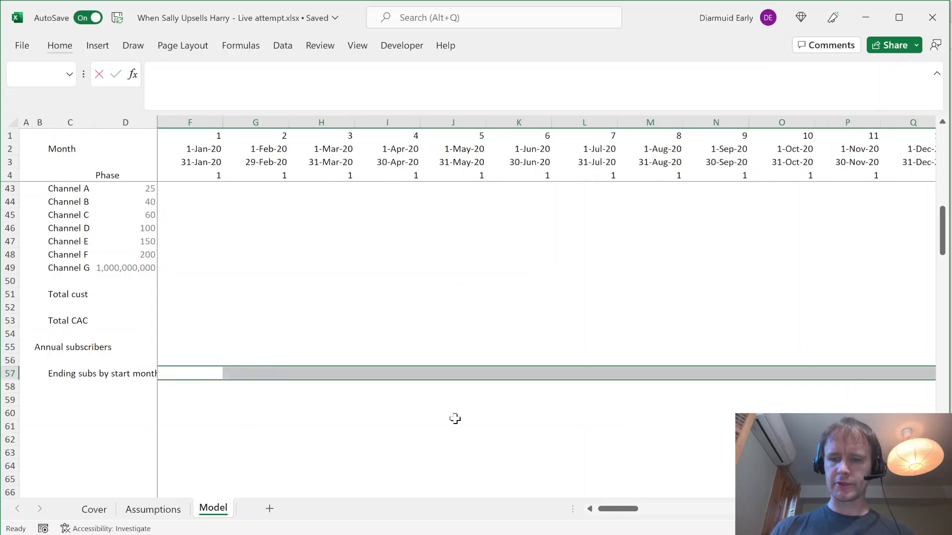
{"action": "key", "text": "ctrl+Home"}
{"action": "key", "text": "Right"}
{"action": "key", "text": "Down"}
{"action": "key", "text": "Down"}
{"action": "key", "text": "Down"}
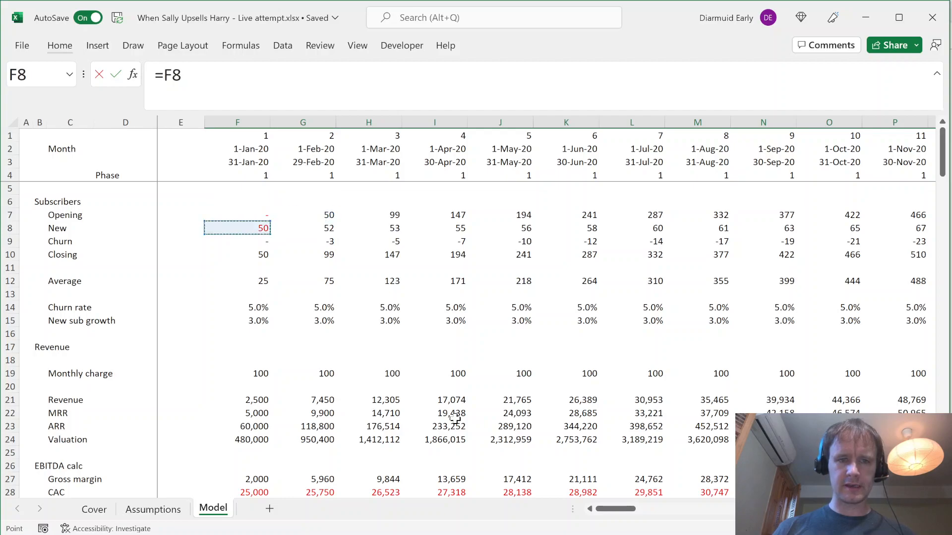
{"action": "key", "text": "ctrl+Return"}
Check the January and February 2020 entries in the Ending subs by start month row and their links to row 8
{"action": "key", "text": "Down"}
{"action": "key", "text": "Down"}
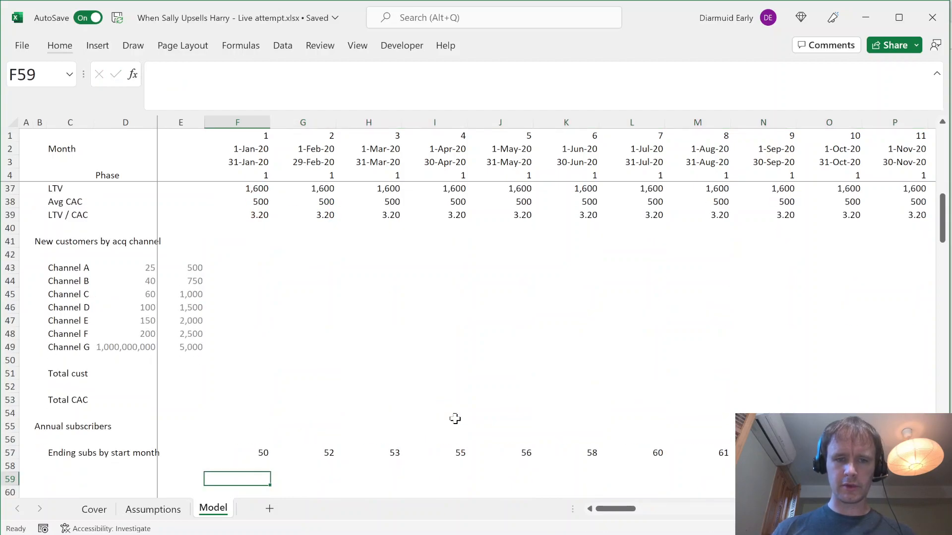
{"action": "key", "text": "Down"}
{"action": "key", "text": "Up"}
{"action": "key", "text": "Up"}
{"action": "key", "text": "Up"}
{"action": "key", "text": "ctrl+space"}
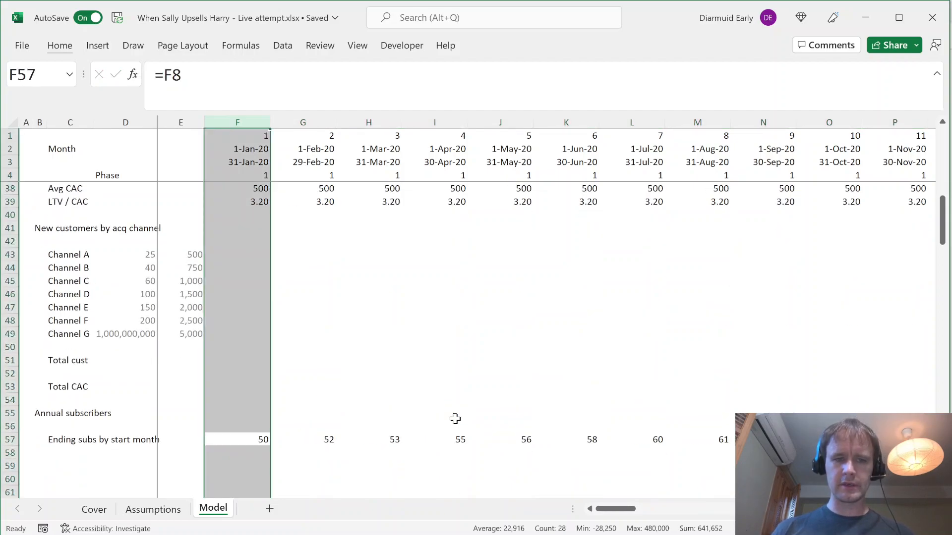
{"action": "key", "text": "Right"}
{"action": "key", "text": "Left"}
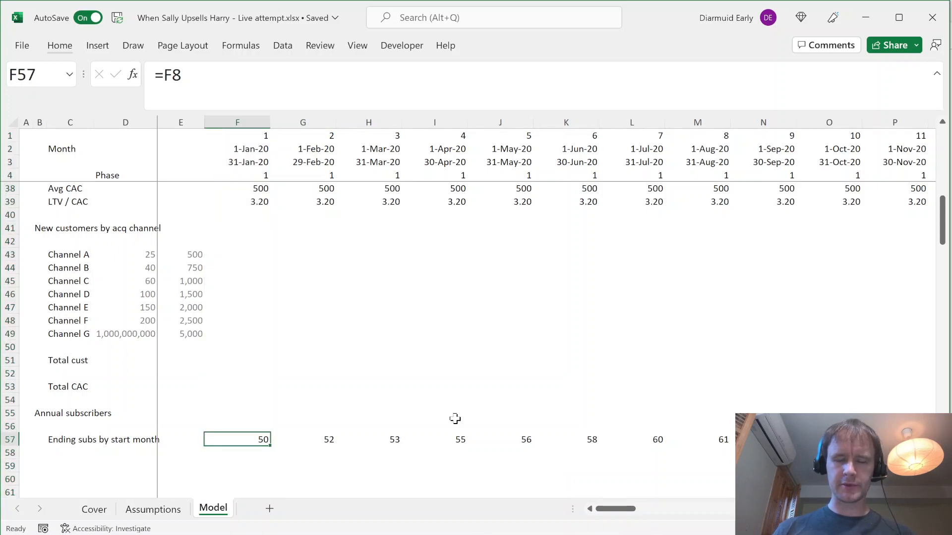
{"action": "key", "text": "Right"}
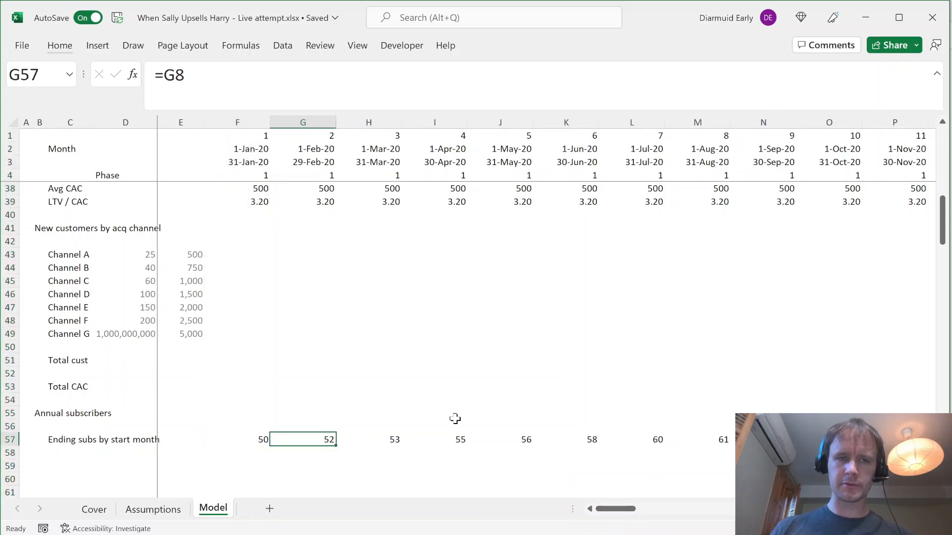
{"action": "key", "text": "ctrl+Right"}
{"action": "key", "text": "shift+Down"}
{"action": "key", "text": "shift+Down"}
{"action": "key", "text": "shift+Down"}
{"action": "key", "text": "shift+Down"}
{"action": "key", "text": "shift+Down"}
{"action": "key", "text": "shift+Down"}
{"action": "key", "text": "shift+Down"}
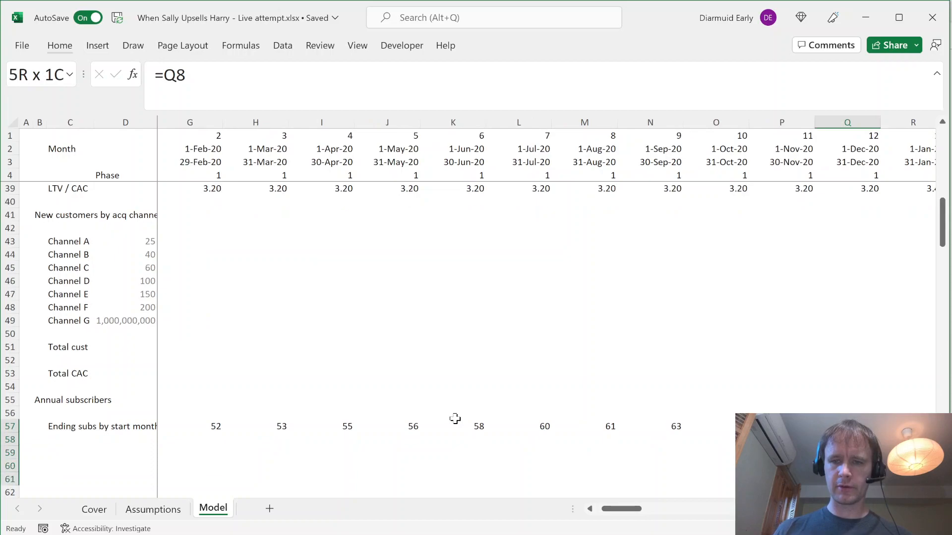
{"action": "key", "text": "shift+Down"}
{"action": "key", "text": "ctrl+Up"}
{"action": "key", "text": "ctrl+Down"}
{"action": "key", "text": "Down"}
{"action": "key", "text": "Up"}
{"action": "key", "text": "shift+Down"}
{"action": "key", "text": "shift+Down"}
{"action": "key", "text": "shift+Down"}
{"action": "key", "text": "shift+Down"}
{"action": "key", "text": "shift+Down"}
{"action": "key", "text": "shift+Down"}
{"action": "key", "text": "shift+Down"}
{"action": "key", "text": "shift+Down"}
{"action": "key", "text": "shift+Down"}
{"action": "key", "text": "shift+Down"}
{"action": "key", "text": "shift+Down"}
{"action": "key", "text": "shift+Down"}
{"action": "key", "text": "shift+Down"}
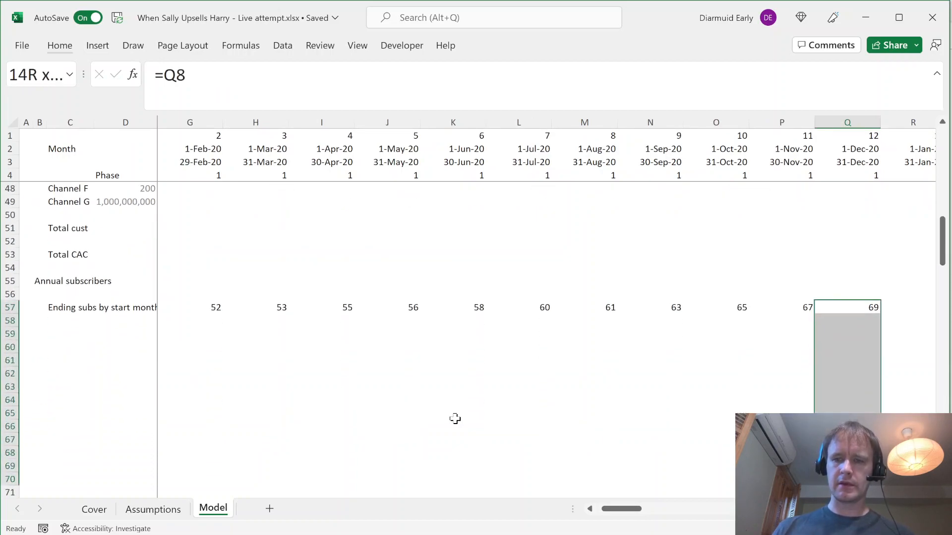
In R57, the January 2021 cell of Ending subs by start month, begin the retained-subscriber formula =F57*(1-R$14)^12
{"action": "key", "text": "Up"}
{"action": "key", "text": "Right"}
{"action": "key", "text": "Down"}
{"action": "type", "text": "="}
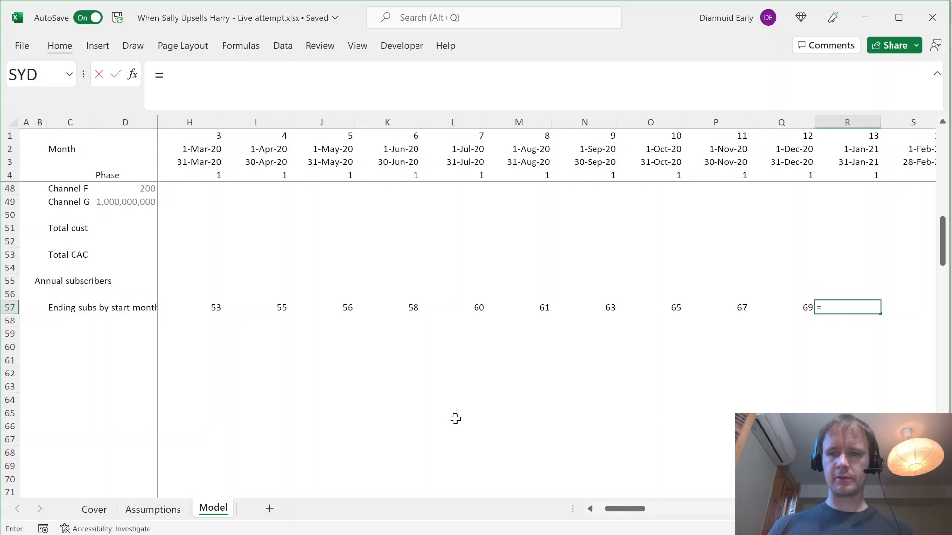
{"action": "key", "text": "Left"}
{"action": "key", "text": "ctrl+Left"}
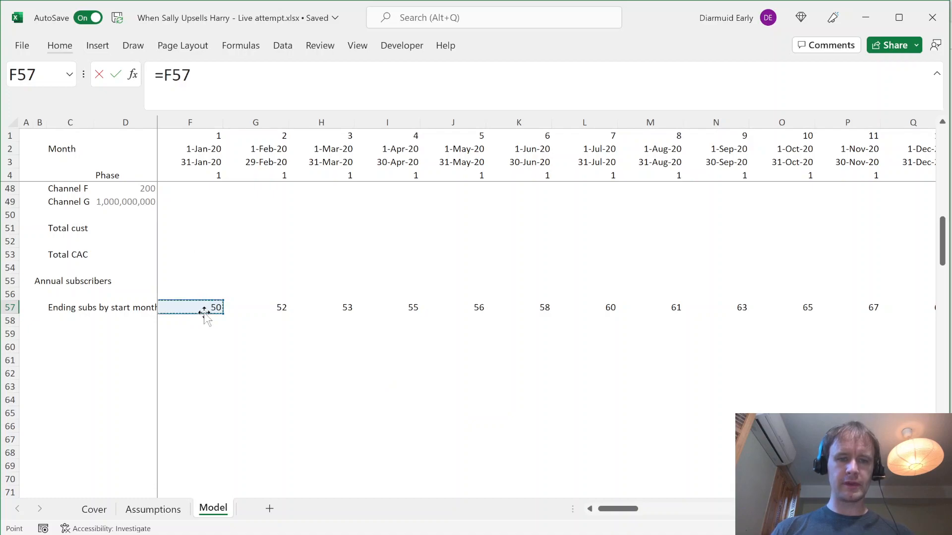
{"action": "type", "text": "*"}
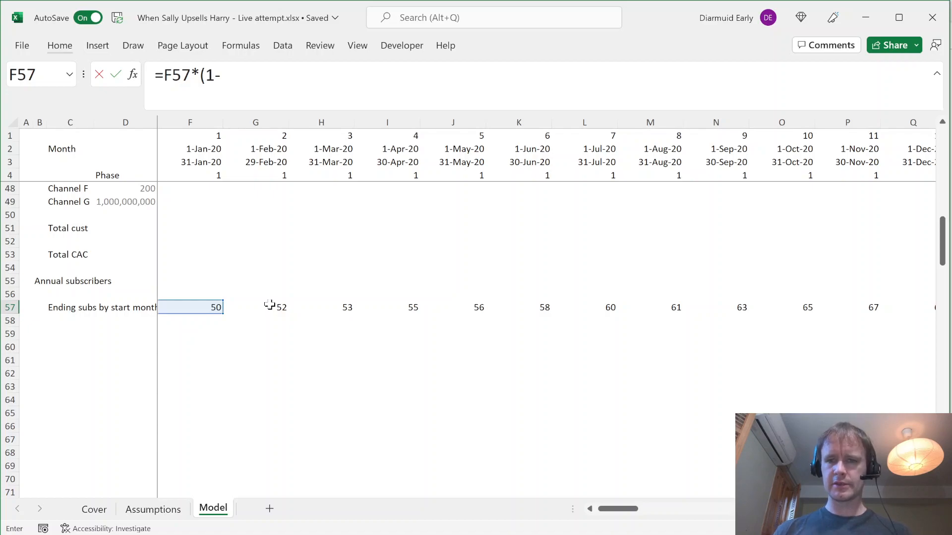
{"action": "type", "text": "(1-"}
{"action": "key", "text": "ctrl+Up"}
{"action": "key", "text": "ctrl+Up"}
{"action": "key", "text": "ctrl+Up"}
{"action": "key", "text": "ctrl+Up"}
{"action": "key", "text": "ctrl+Up"}
{"action": "key", "text": "ctrl+Up"}
{"action": "key", "text": "ctrl+Up"}
{"action": "key", "text": "ctrl+Up"}
{"action": "key", "text": "ctrl+Up"}
{"action": "key", "text": "ctrl+Up"}
{"action": "key", "text": "ctrl+Up"}
{"action": "key", "text": "ctrl+Up"}
{"action": "key", "text": "ctrl+Up"}
{"action": "key", "text": "ctrl+Up"}
{"action": "key", "text": "ctrl+Up"}
{"action": "key", "text": "ctrl+Up"}
{"action": "key", "text": "ctrl+Down"}
{"action": "key", "text": "ctrl+Down"}
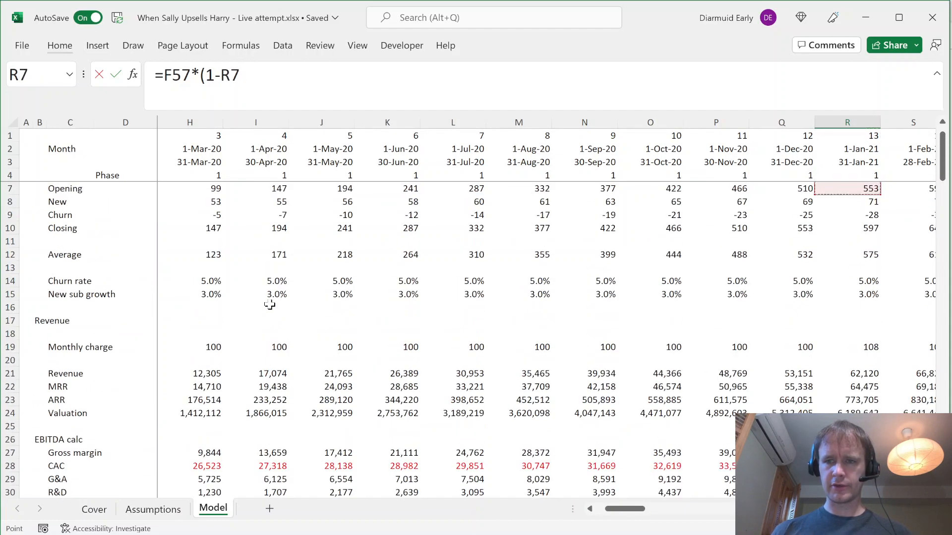
{"action": "key", "text": "ctrl+Down"}
{"action": "key", "text": "ctrl+Down"}
{"action": "key", "text": "ctrl+Down"}
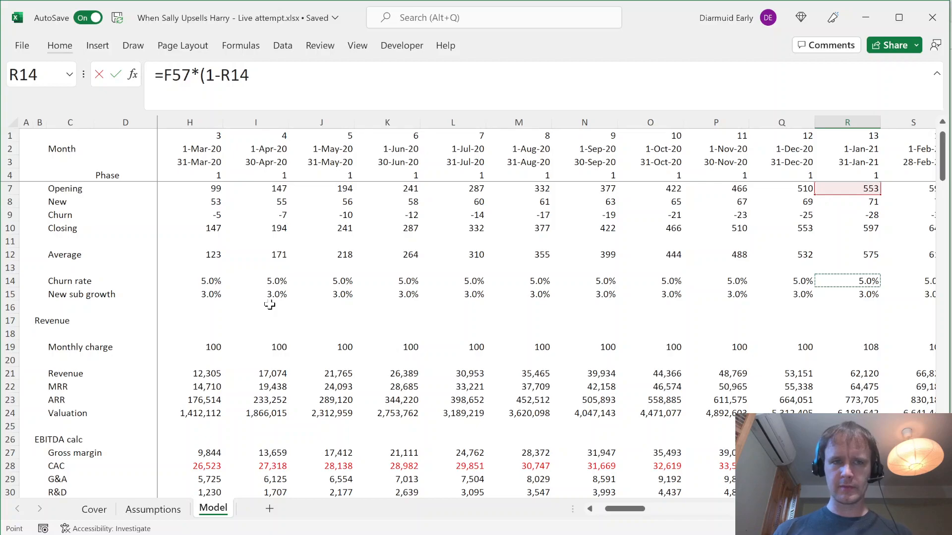
{"action": "key", "text": "F4"}
{"action": "key", "text": "F4"}
{"action": "type", "text": ")"}
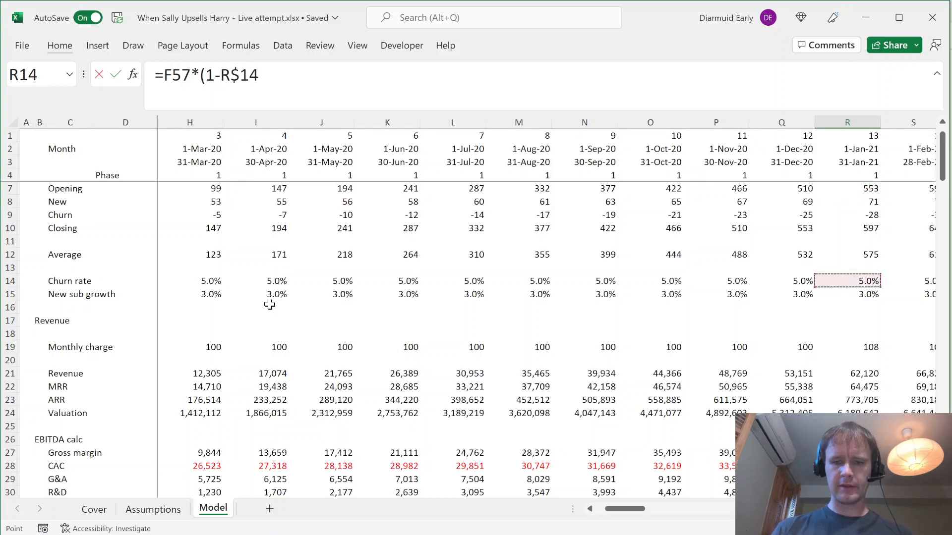
{"action": "type", "text": "^12"}
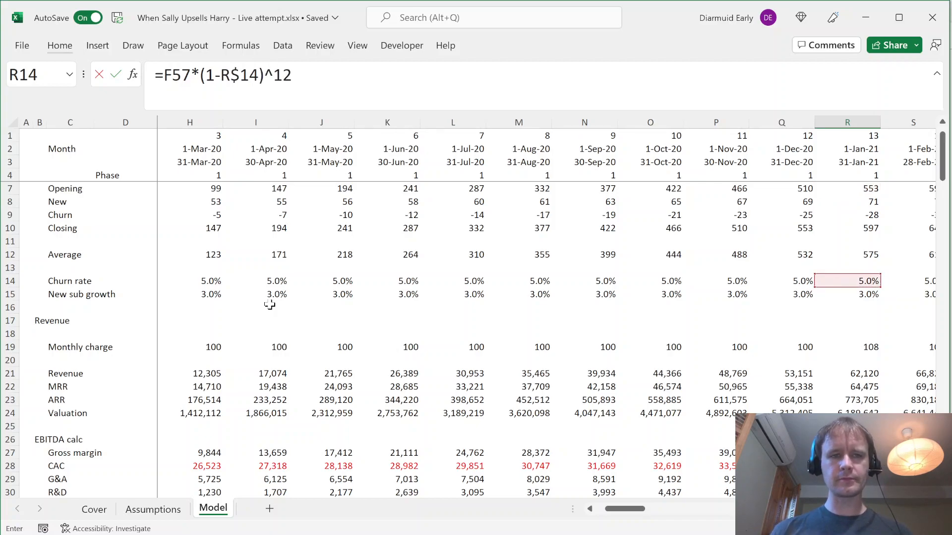
Add the month's new subscribers to complete R57's formula as =F57*(1-R$14)^12+R8
{"action": "left_click", "coordinate": [391, 80]}
{"action": "type", "text": "+"}
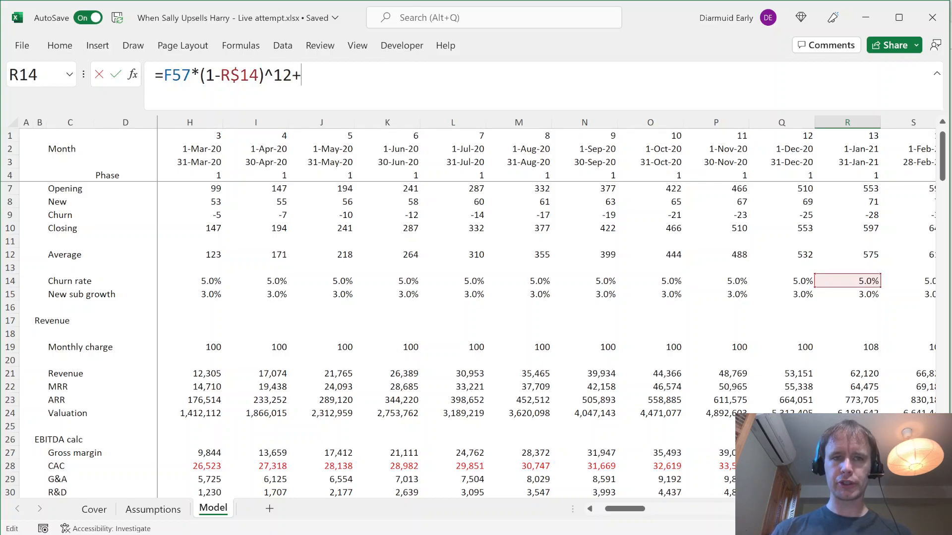
{"action": "left_click", "coordinate": [849, 203]}
{"action": "key", "text": "Return"}
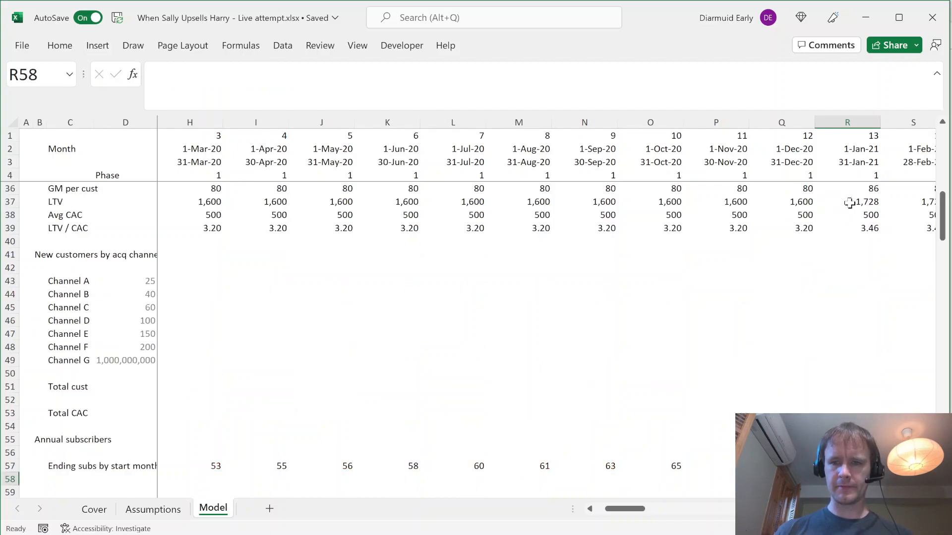
Check the January 2021 ending subs calculation in R57 by stepping through its formula with Evaluate Formula
{"action": "key", "text": "Down"}
{"action": "key", "text": "Down"}
{"action": "key", "text": "Down"}
{"action": "key", "text": "Down"}
{"action": "key", "text": "Down"}
{"action": "key", "text": "Down"}
{"action": "key", "text": "Down"}
{"action": "key", "text": "Down"}
{"action": "key", "text": "Down"}
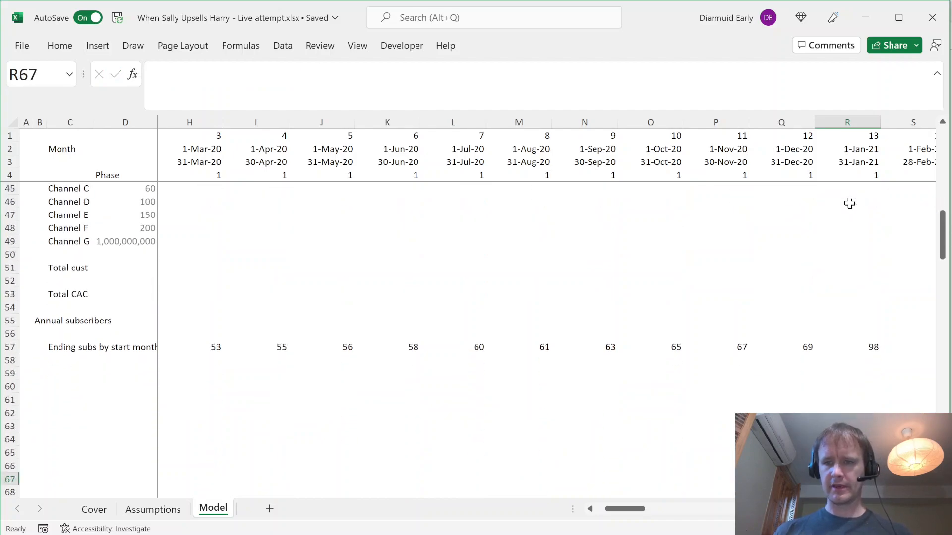
{"action": "key", "text": "ctrl+Up"}
{"action": "key", "text": "ctrl+shift+Left"}
{"action": "key", "text": "Tab"}
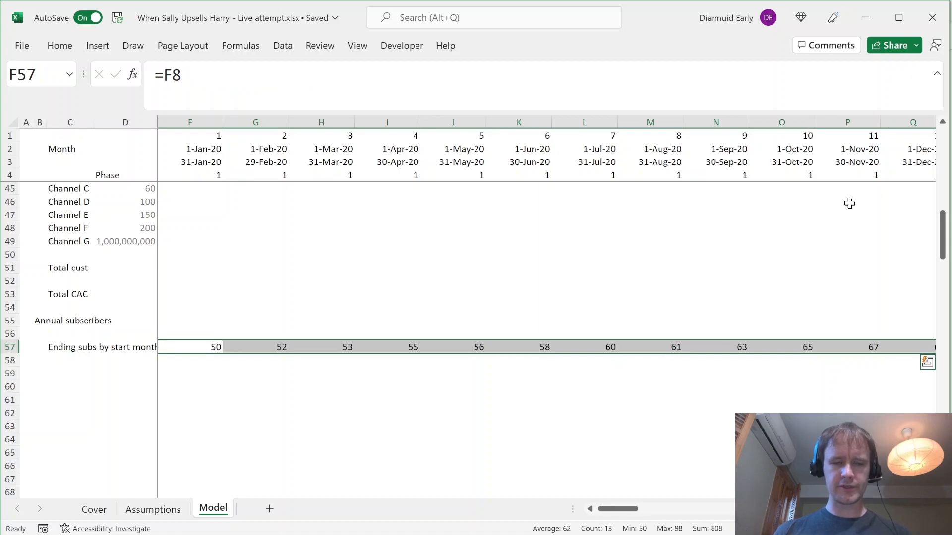
{"action": "key", "text": "shift+Tab"}
{"action": "key", "text": "shift+BackSpace"}
{"action": "key", "text": "alt+t"}
{"action": "key", "text": "u"}
{"action": "key", "text": "f"}
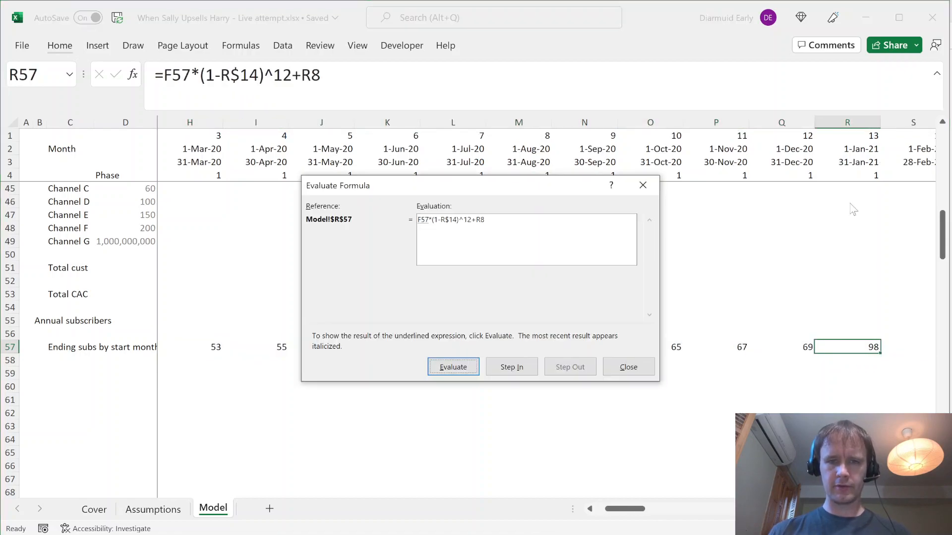
{"action": "key", "text": "Return"}
{"action": "key", "text": "Return"}
{"action": "key", "text": "Return"}
{"action": "key", "text": "Return"}
{"action": "key", "text": "Return"}
{"action": "key", "text": "Return"}
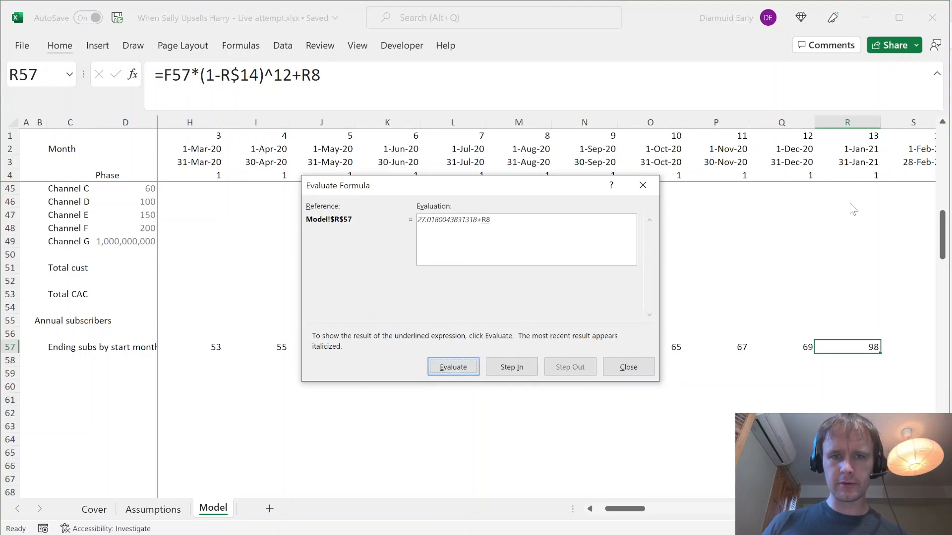
{"action": "key", "text": "Return"}
{"action": "key", "text": "Return"}
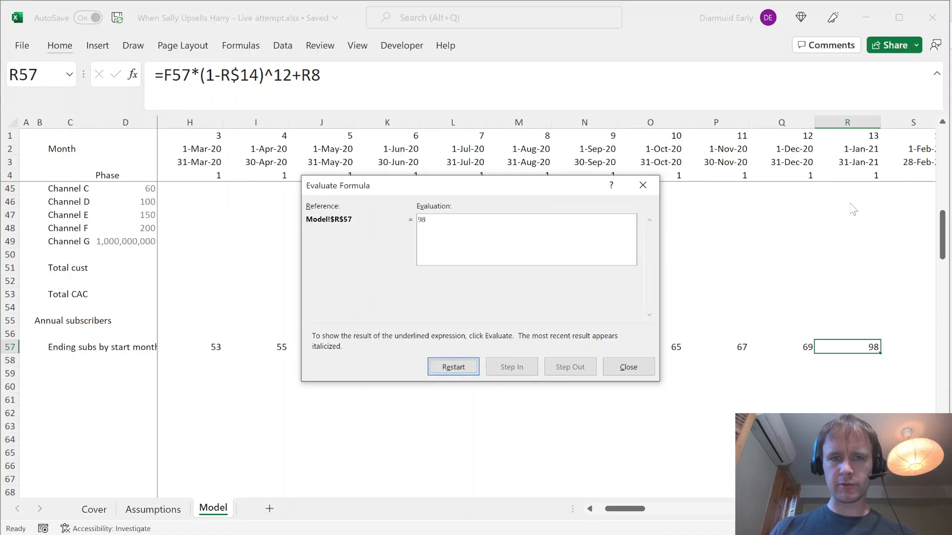
{"action": "key", "text": "Escape"}
Fill R57's formula right across the remaining monthly columns of row 57, through December 2027
{"action": "key", "text": "shift+Right"}
{"action": "key", "text": "shift+Right"}
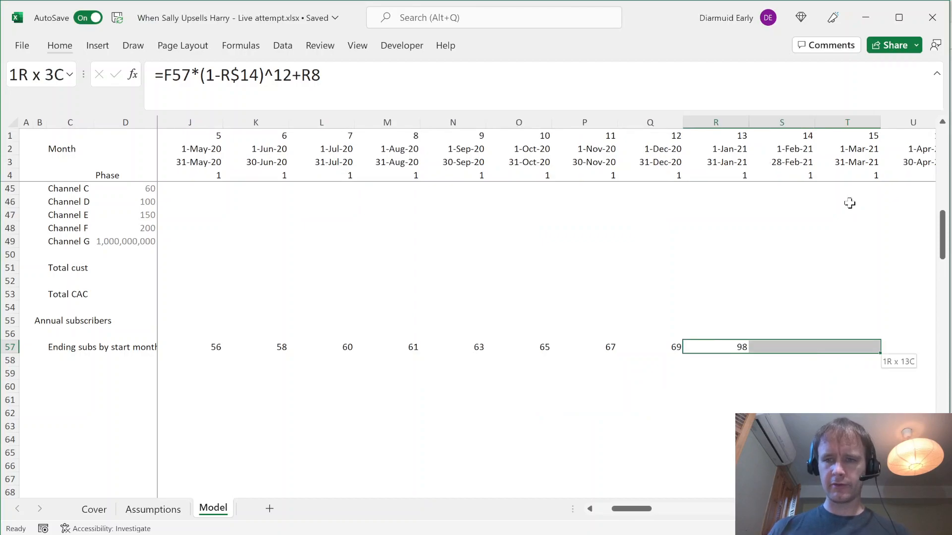
{"action": "key", "text": "ctrl+shift+Right"}
{"action": "key", "text": "ctrl+r"}
Examine the Ending subs by start month row from December 2027 back to January 2020
{"action": "key", "text": "ctrl+Right"}
{"action": "key", "text": "Left"}
{"action": "key", "text": "Left"}
{"action": "key", "text": "Left"}
{"action": "key", "text": "Left"}
{"action": "key", "text": "Left"}
{"action": "key", "text": "Left"}
{"action": "key", "text": "Left"}
{"action": "key", "text": "Left"}
{"action": "key", "text": "Left"}
{"action": "key", "text": "Left"}
{"action": "key", "text": "Left"}
{"action": "key", "text": "Left"}
{"action": "key", "text": "Left"}
{"action": "key", "text": "Left"}
{"action": "key", "text": "Left"}
{"action": "key", "text": "Left"}
{"action": "key", "text": "Left"}
{"action": "key", "text": "Left"}
{"action": "key", "text": "Left"}
{"action": "key", "text": "Left"}
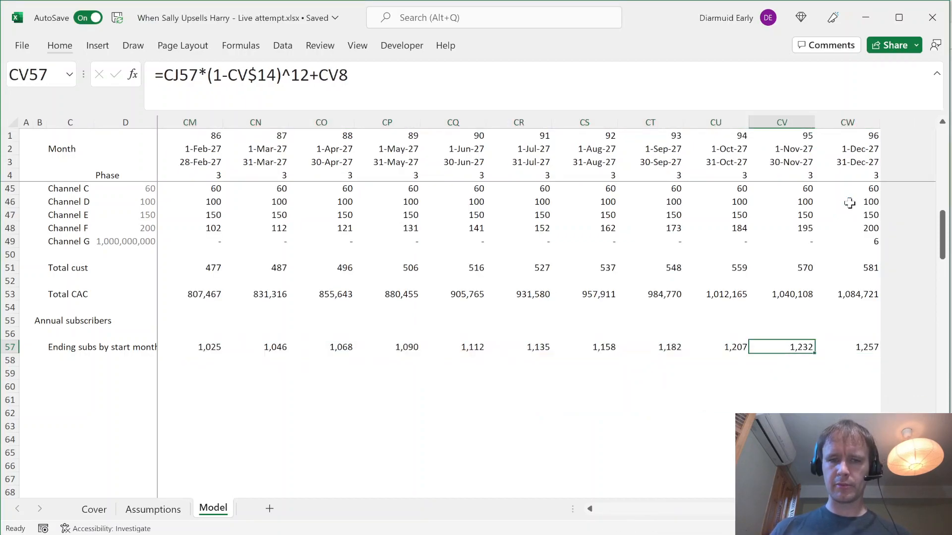
{"action": "key", "text": "Left"}
{"action": "key", "text": "Left"}
{"action": "key", "text": "Left"}
{"action": "key", "text": "Left"}
{"action": "key", "text": "Left"}
{"action": "key", "text": "Left"}
{"action": "key", "text": "Left"}
{"action": "key", "text": "Left"}
{"action": "key", "text": "Left"}
{"action": "key", "text": "Left"}
{"action": "key", "text": "Left"}
{"action": "key", "text": "Left"}
{"action": "key", "text": "Left"}
{"action": "key", "text": "Left"}
{"action": "key", "text": "Left"}
{"action": "key", "text": "Left"}
{"action": "key", "text": "Left"}
{"action": "key", "text": "Left"}
{"action": "key", "text": "Left"}
{"action": "key", "text": "Left"}
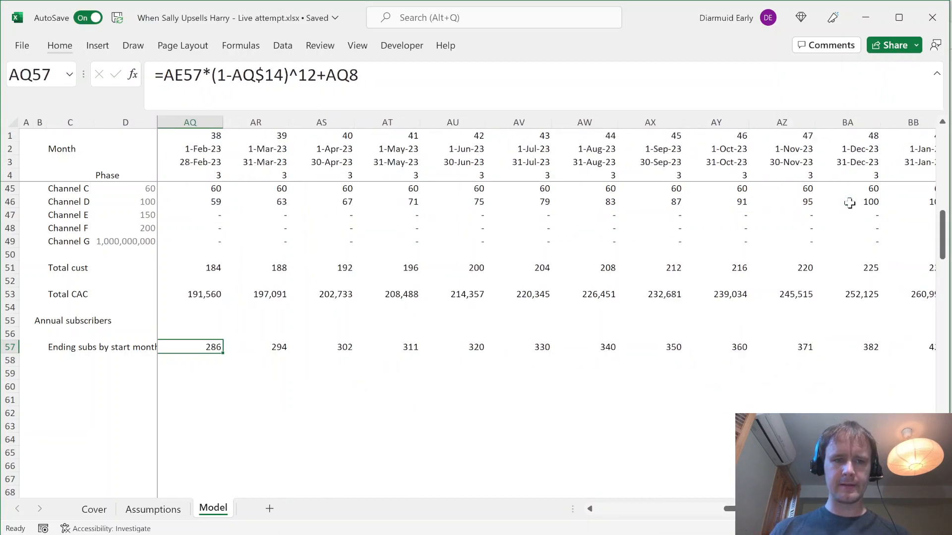
{"action": "key", "text": "Left"}
{"action": "key", "text": "Left"}
{"action": "key", "text": "Left"}
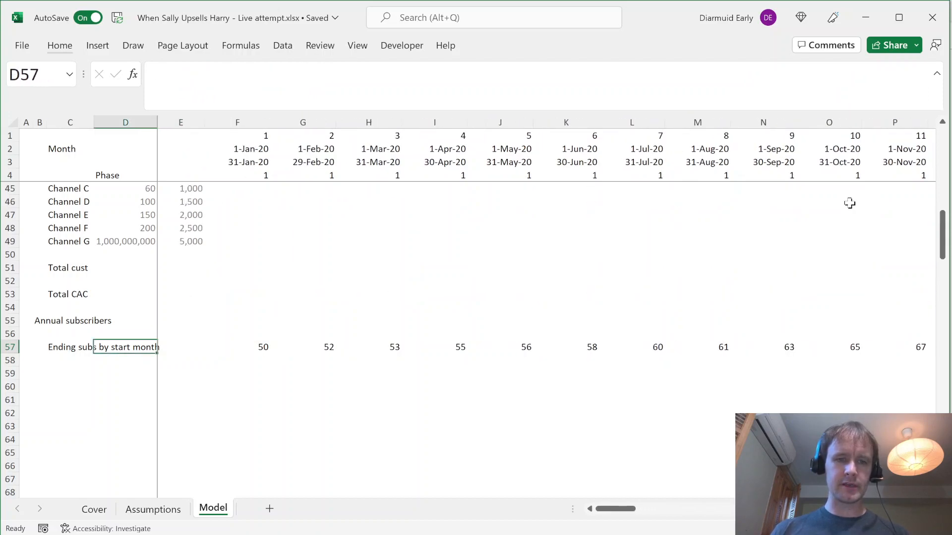
Examine the ending subs by start month across the row 57 columns from January 2020 to January 2021
{"action": "key", "text": "Down"}
{"action": "key", "text": "Right"}
{"action": "key", "text": "Right"}
{"action": "key", "text": "Right"}
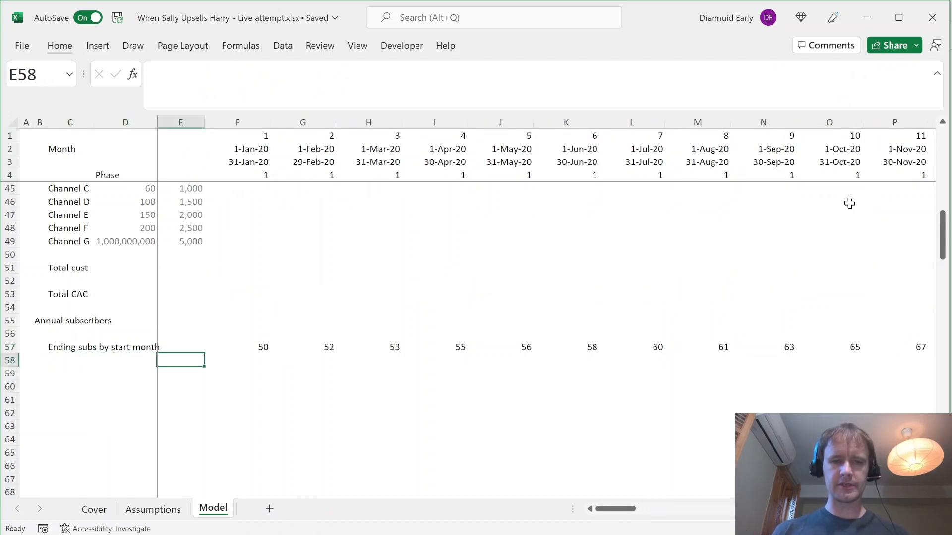
{"action": "key", "text": "Up"}
{"action": "key", "text": "shift+Right"}
{"action": "key", "text": "shift+Right"}
{"action": "key", "text": "shift+Right"}
{"action": "key", "text": "shift+Right"}
{"action": "key", "text": "shift+Right"}
{"action": "key", "text": "shift+Right"}
{"action": "key", "text": "shift+Right"}
{"action": "key", "text": "shift+Right"}
{"action": "key", "text": "shift+Right"}
{"action": "key", "text": "shift+Right"}
{"action": "key", "text": "shift+Right"}
{"action": "key", "text": "shift+Right"}
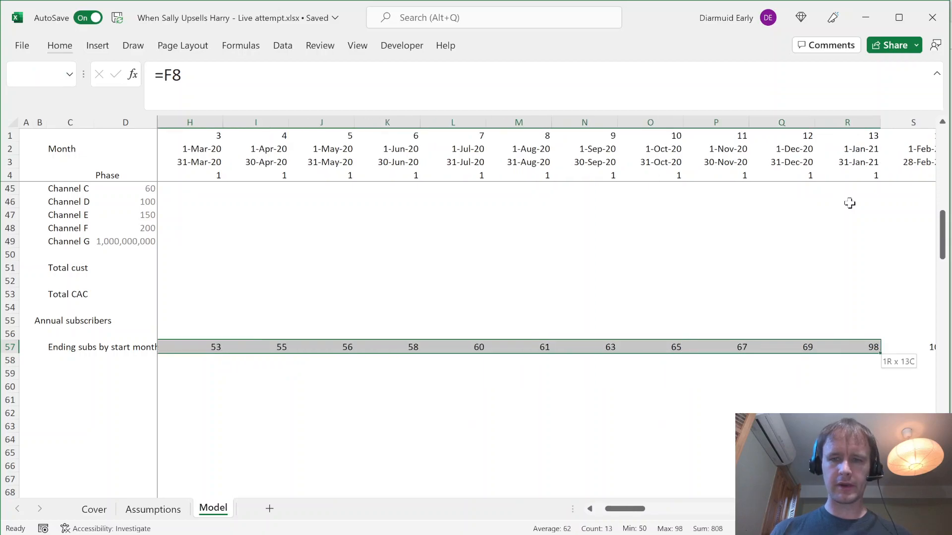
Label C58, directly below the Ending subs by start month row, as Total ending subs
{"action": "key", "text": "Left"}
{"action": "key", "text": "Left"}
{"action": "key", "text": "Left"}
{"action": "key", "text": "Right"}
{"action": "key", "text": "Left"}
{"action": "key", "text": "Down"}
{"action": "type", "text": "Total ending sub"}
{"action": "key", "text": "Return"}
{"action": "key", "text": "Up"}
{"action": "key", "text": "F2"}
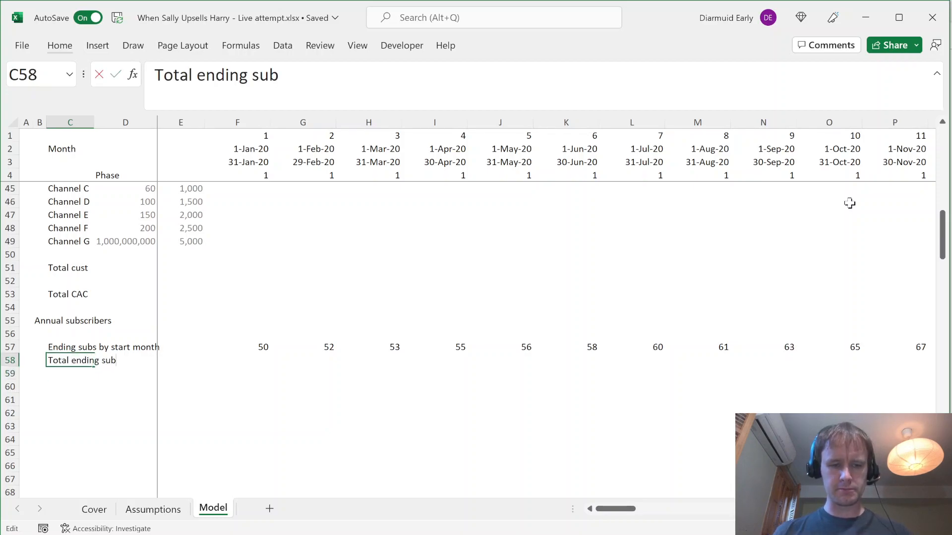
{"action": "type", "text": "s"}
{"action": "key", "text": "Return"}
{"action": "key", "text": "Up"}
{"action": "key", "text": "Right"}
{"action": "key", "text": "Right"}
{"action": "key", "text": "Right"}
{"action": "key", "text": "Right"}
{"action": "key", "text": "Right"}
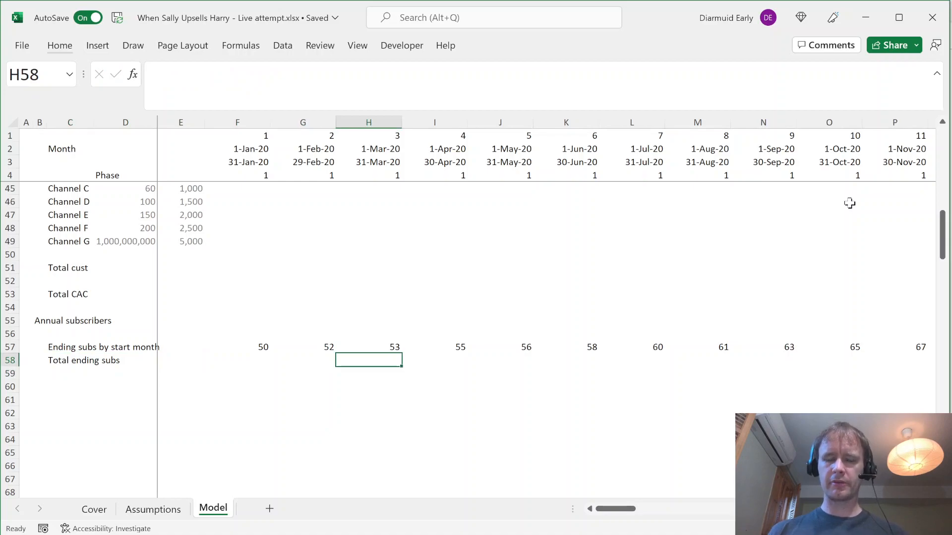
{"action": "key", "text": "Right"}
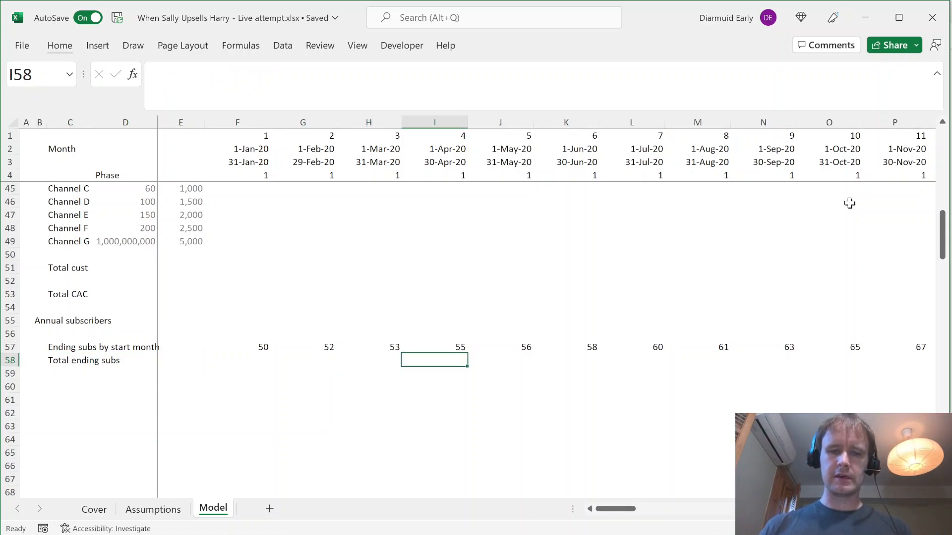
{"action": "type", "text": "=sum"}
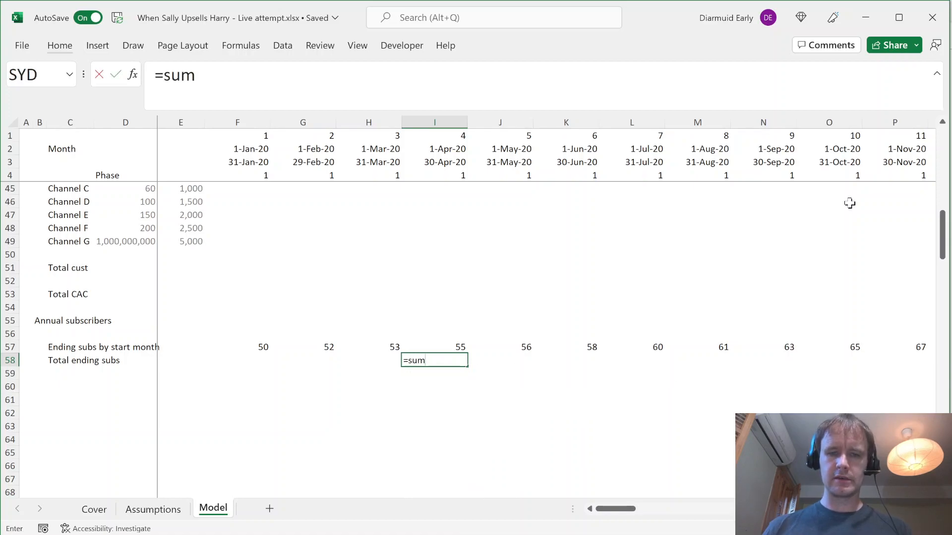
{"action": "key", "text": "Escape"}
Enter =SUM(G57:R57) in R58 to total twelve months of ending subs for January 2021
{"action": "key", "text": "Right"}
{"action": "key", "text": "Right"}
{"action": "key", "text": "Right"}
{"action": "key", "text": "Right"}
{"action": "key", "text": "Right"}
{"action": "key", "text": "Right"}
{"action": "key", "text": "Right"}
{"action": "key", "text": "Right"}
{"action": "key", "text": "Right"}
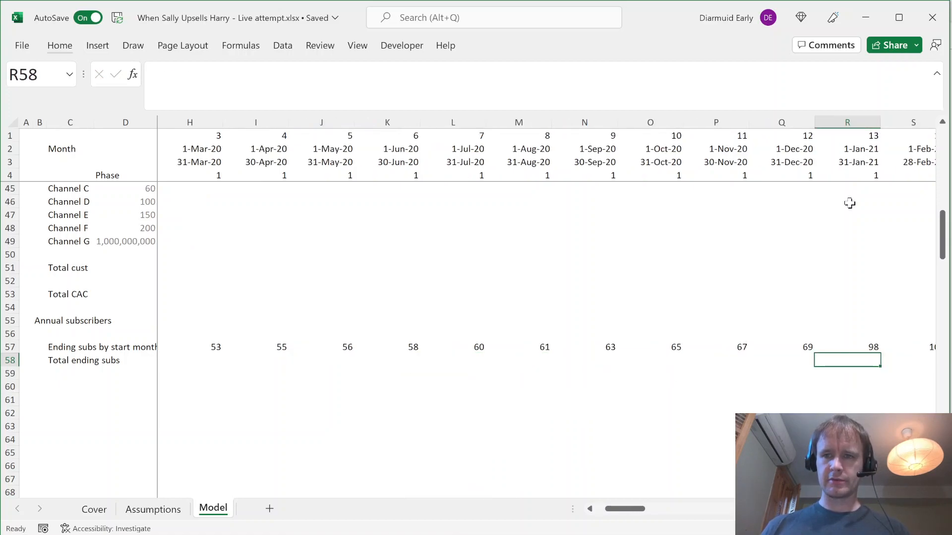
{"action": "type", "text": "=su"}
{"action": "key", "text": "Tab"}
{"action": "key", "text": "Up"}
{"action": "key", "text": "Left"}
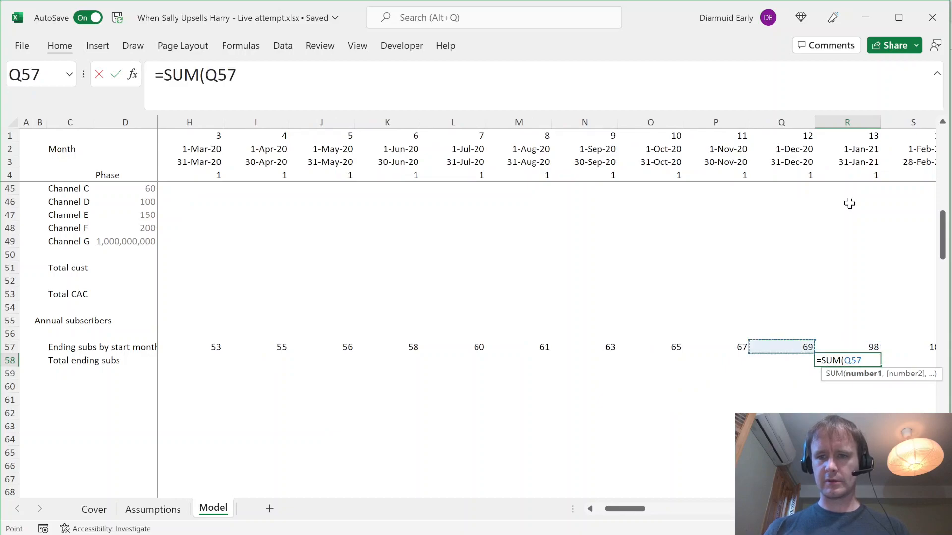
{"action": "key", "text": "Right"}
{"action": "key", "text": "ctrl+shift+Left"}
{"action": "key", "text": "shift+Right"}
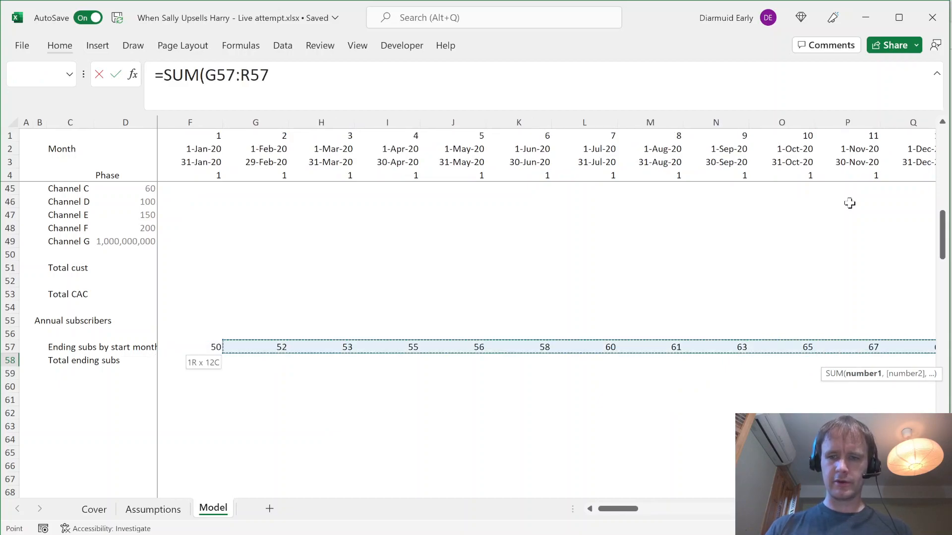
{"action": "key", "text": "Return"}
Fill R58's SUM formula right across row 58 through December 2027
{"action": "key", "text": "Up"}
{"action": "key", "text": "ctrl+shift+Right"}
{"action": "key", "text": "ctrl+r"}
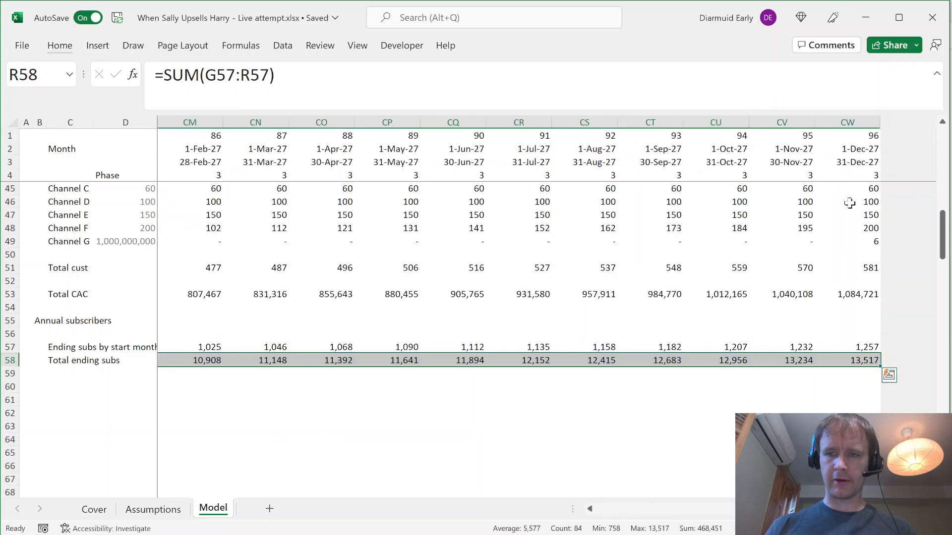
Delete the total formulas in row 58 from January 2021 through December 2027
{"action": "key", "text": "Left"}
{"action": "key", "text": "shift+Left"}
{"action": "key", "text": "ctrl+shift+Left"}
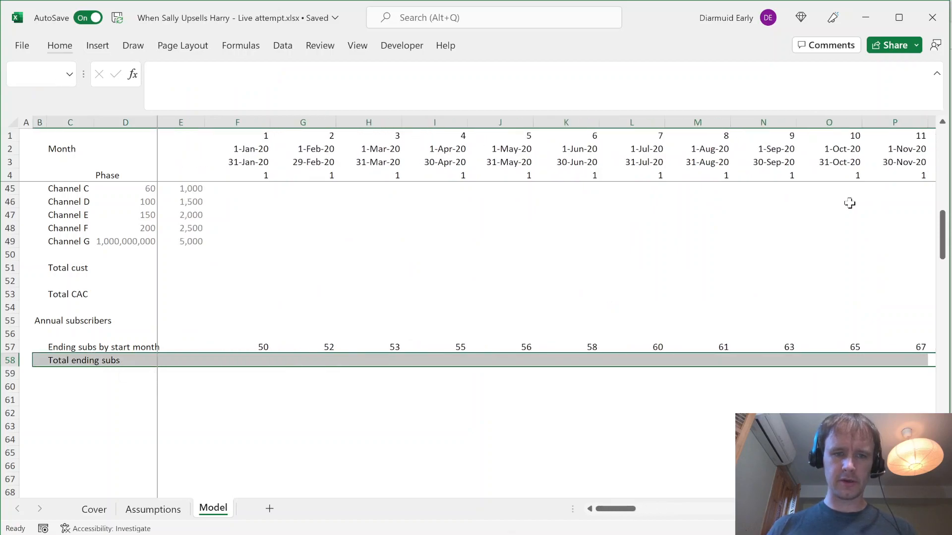
{"action": "key", "text": "Right"}
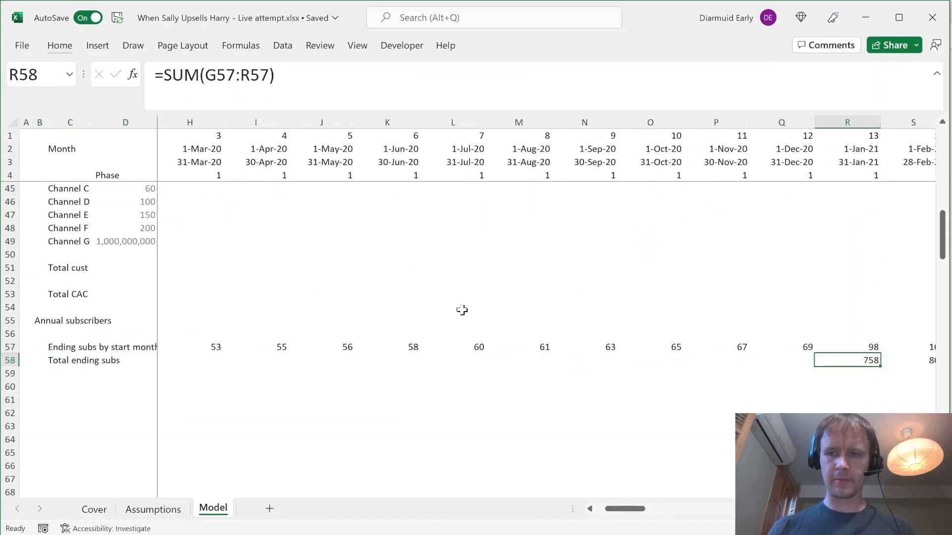
{"action": "key", "text": "ctrl+shift+Right"}
{"action": "key", "text": "Delete"}
{"action": "key", "text": "Left"}
{"action": "key", "text": "Right"}
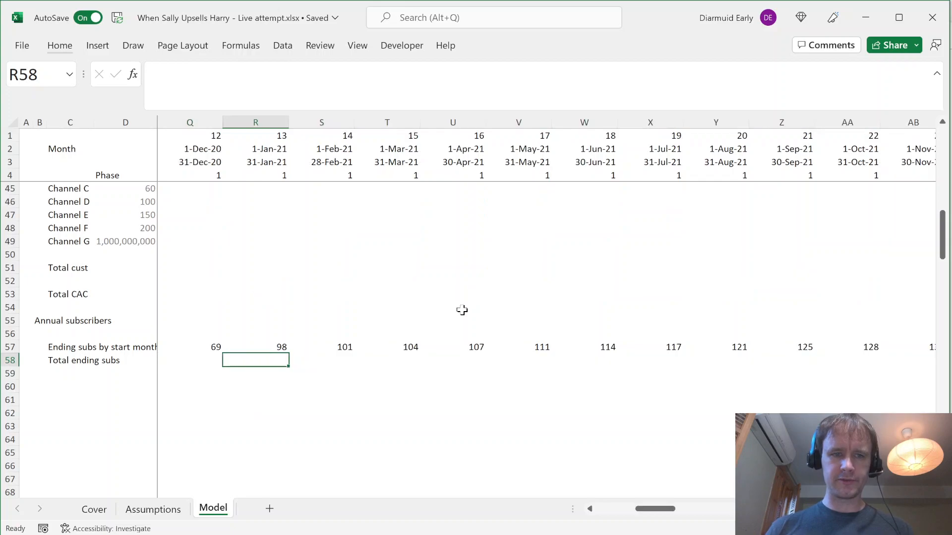
Start a Total ending subs formula in N58 as =SUM(OFFSET(N57,,-12, leaving the row offset blank
{"action": "key", "text": "shift+Up"}
{"action": "key", "text": "ctrl+shift+Left"}
{"action": "key", "text": "Left"}
{"action": "key", "text": "Left"}
{"action": "key", "text": "Left"}
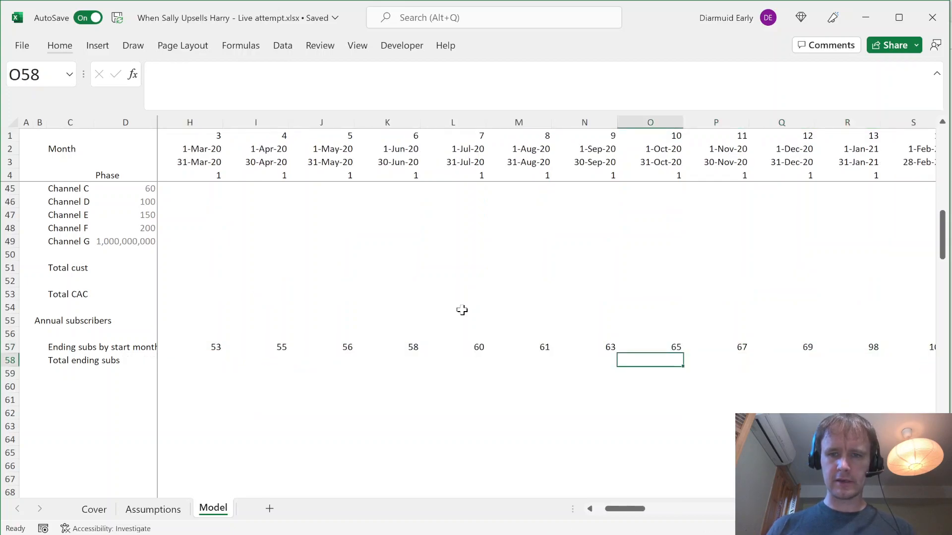
{"action": "key", "text": "Left"}
{"action": "type", "text": "=sum"}
{"action": "key", "text": "Tab"}
{"action": "type", "text": "of"}
{"action": "key", "text": "Tab"}
{"action": "key", "text": "Up"}
{"action": "type", "text": ","}
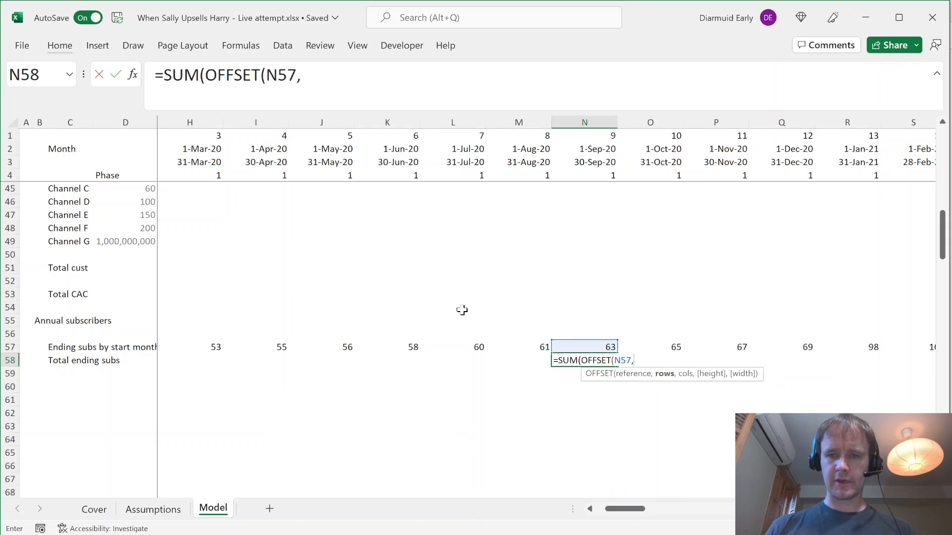
{"action": "type", "text": ","}
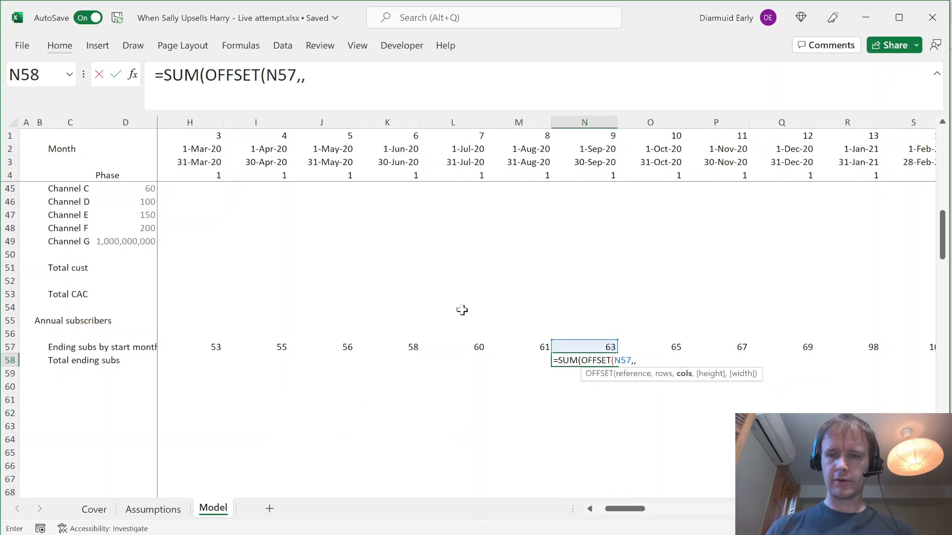
{"action": "type", "text": "-12"}
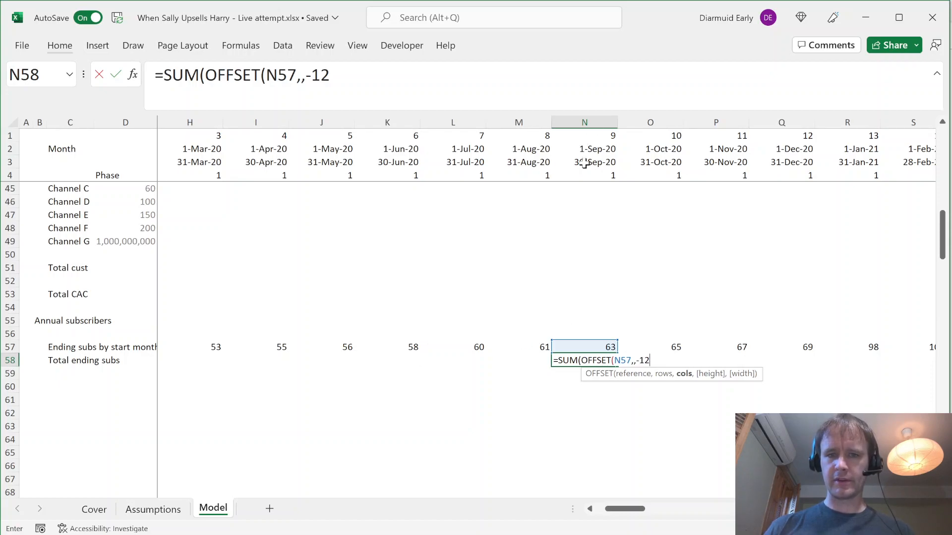
Cap the column offset in N58's formula at the month number by changing it to -MIN(12,N$1)
{"action": "key", "text": "F2"}
{"action": "key", "text": "Left"}
{"action": "key", "text": "Left"}
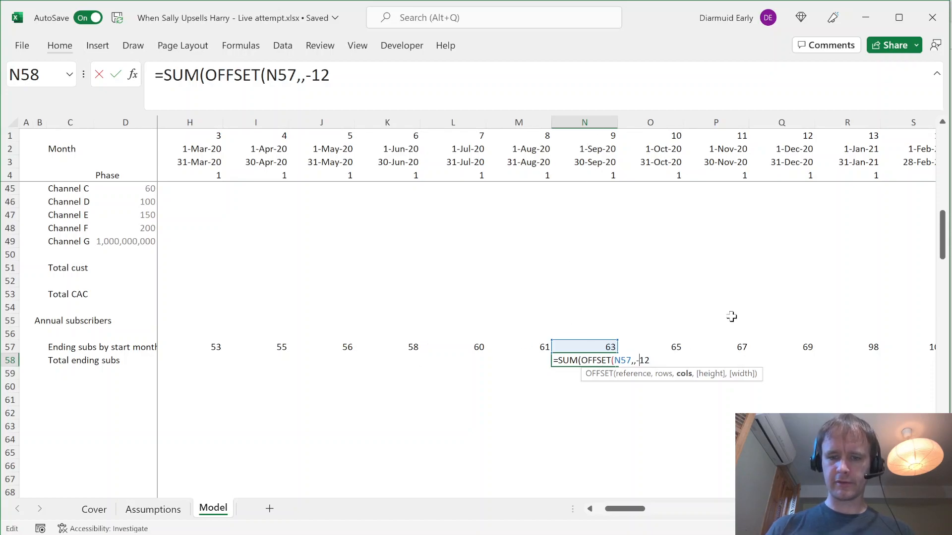
{"action": "type", "text": "min("}
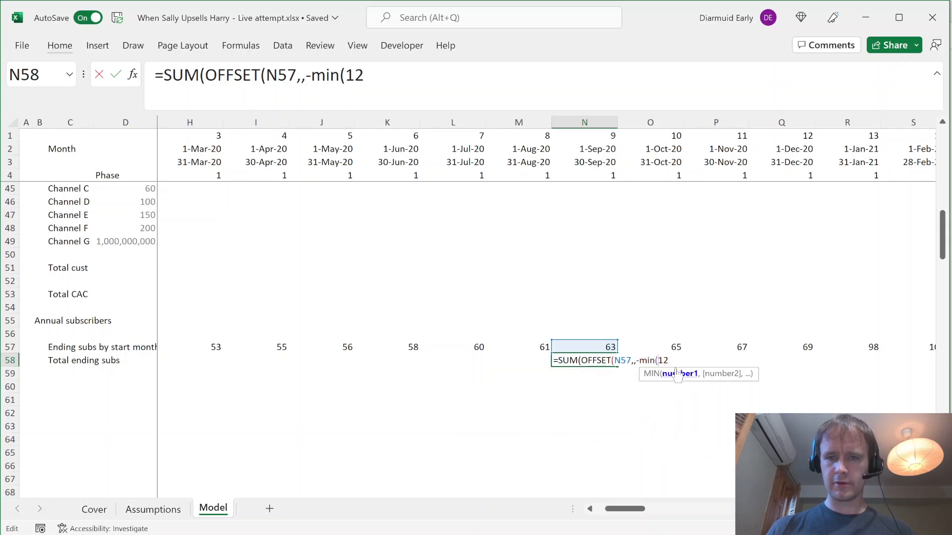
{"action": "key", "text": "Right"}
{"action": "key", "text": "Right"}
{"action": "type", "text": ","}
{"action": "left_click", "coordinate": [590, 136]}
{"action": "key", "text": "F4"}
{"action": "key", "text": "F4"}
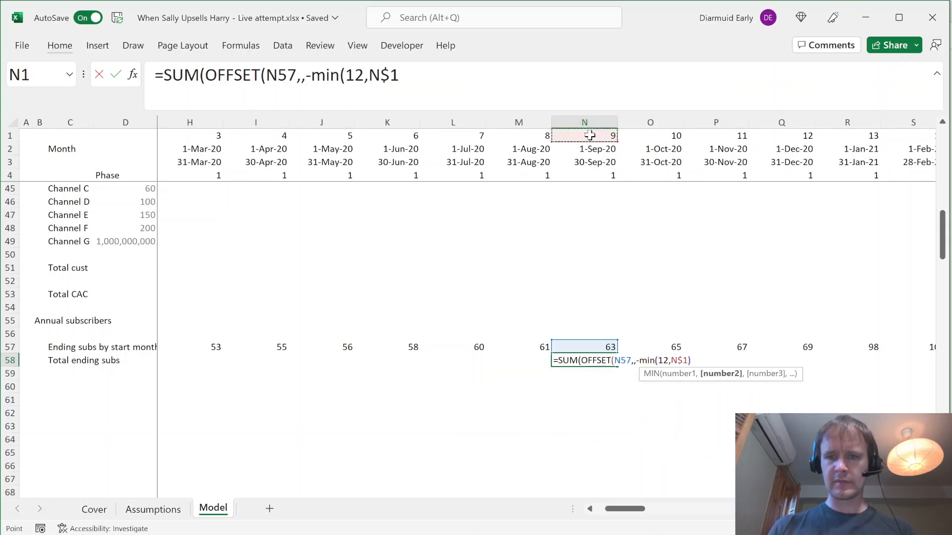
Leave the OFFSET height blank, set its width to MIN(12,N$1), and complete N58's formula
{"action": "type", "text": "),,"}
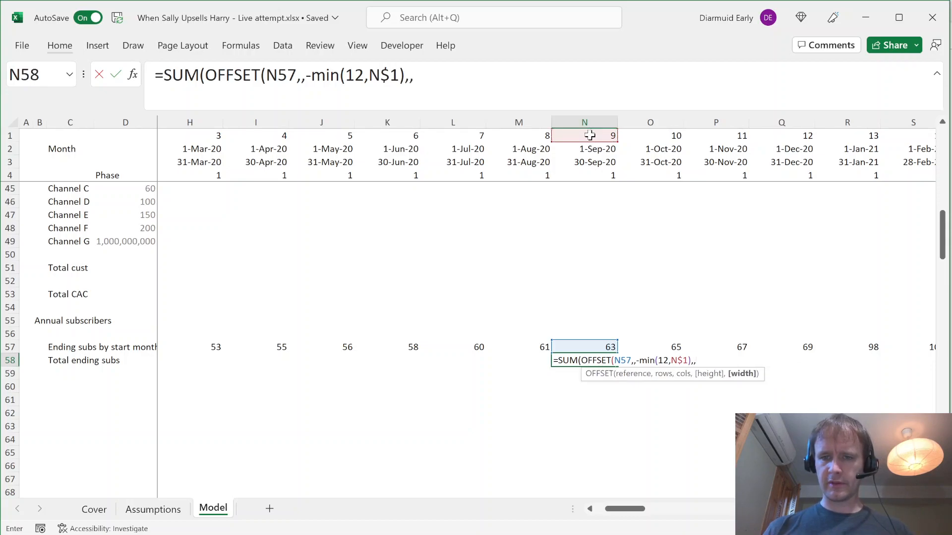
{"action": "type", "text": "min"}
{"action": "key", "text": "Tab"}
{"action": "type", "text": "12,"}
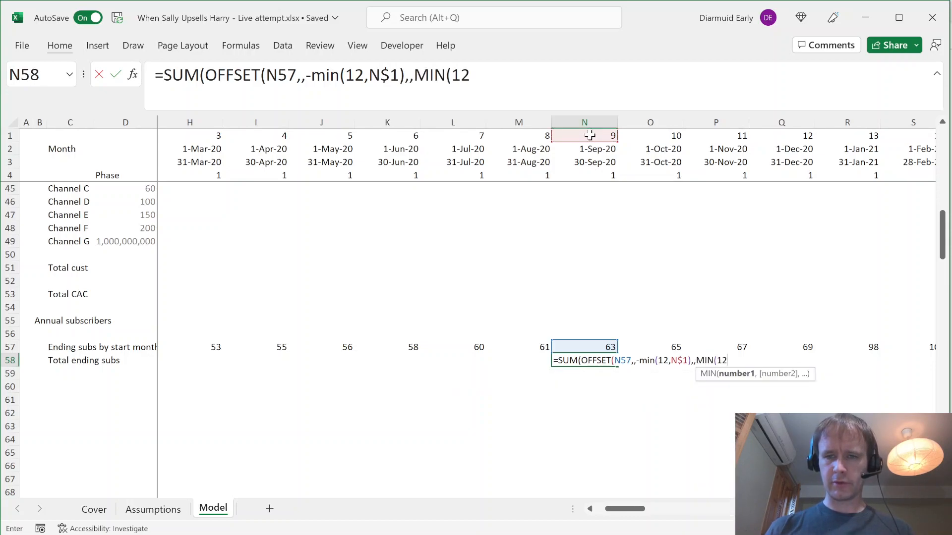
{"action": "left_click", "coordinate": [590, 136]}
{"action": "key", "text": "F4"}
{"action": "key", "text": "F4"}
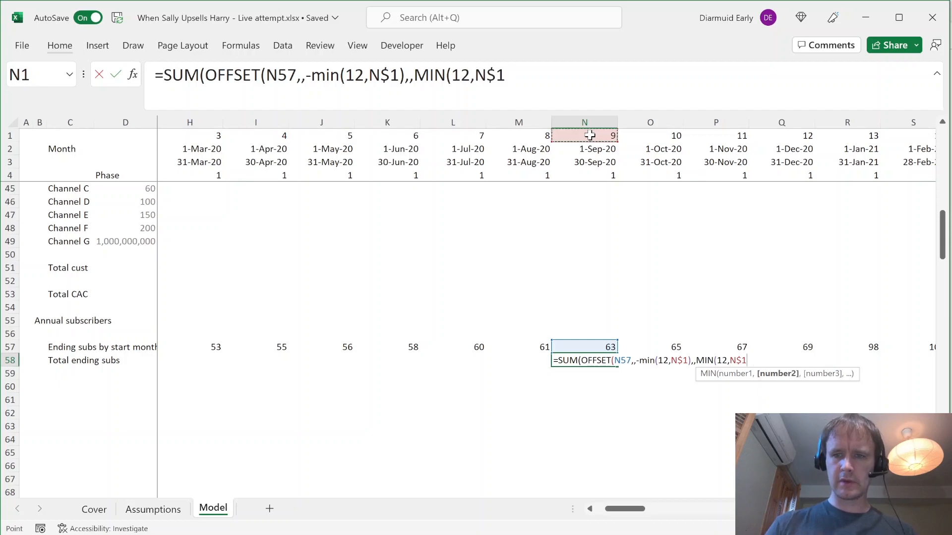
{"action": "type", "text": "))"}
{"action": "key", "text": "Return"}
{"action": "key", "text": "Return"}
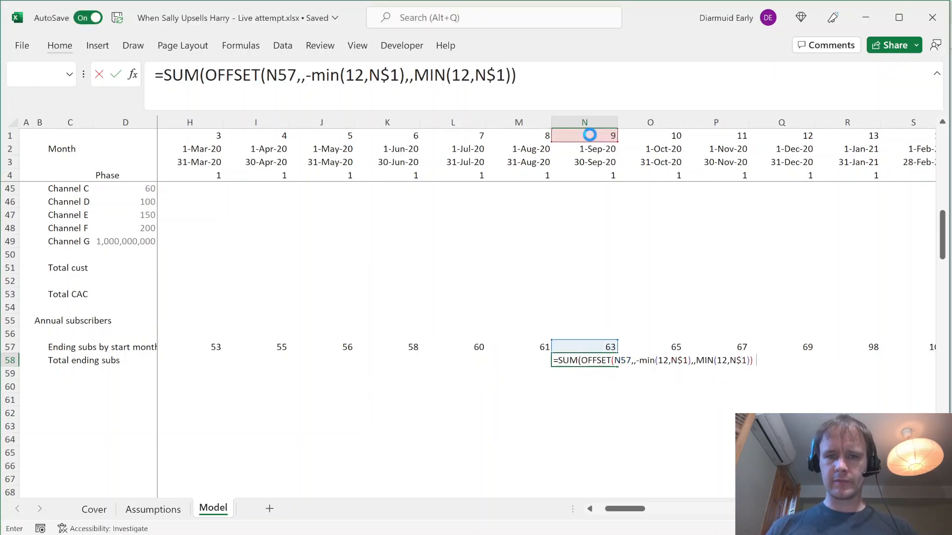
{"action": "key", "text": "Up"}
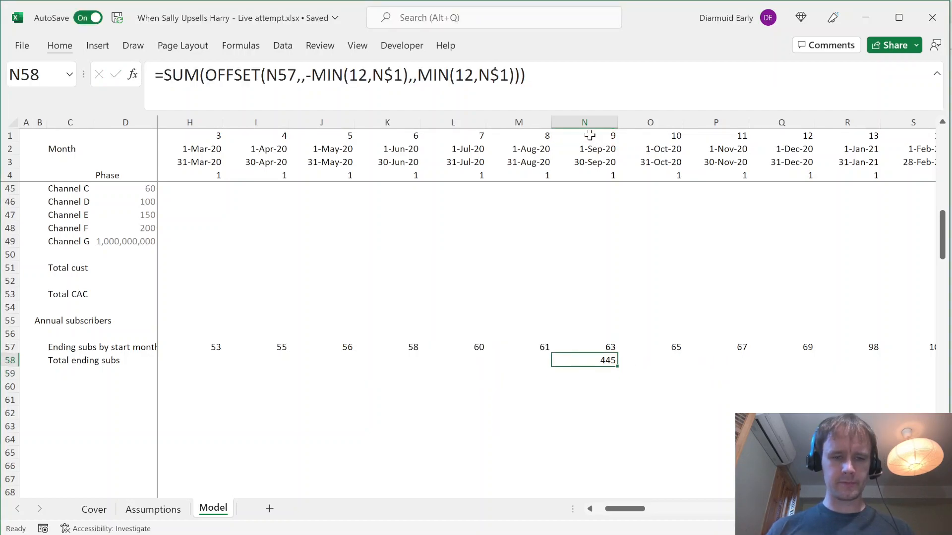
Copy N58's total formula into the earlier months of row 58, starting from F58
{"action": "key", "text": "ctrl+c"}
{"action": "key", "text": "Up"}
{"action": "key", "text": "ctrl+shift+Left"}
{"action": "key", "text": "shift+Down"}
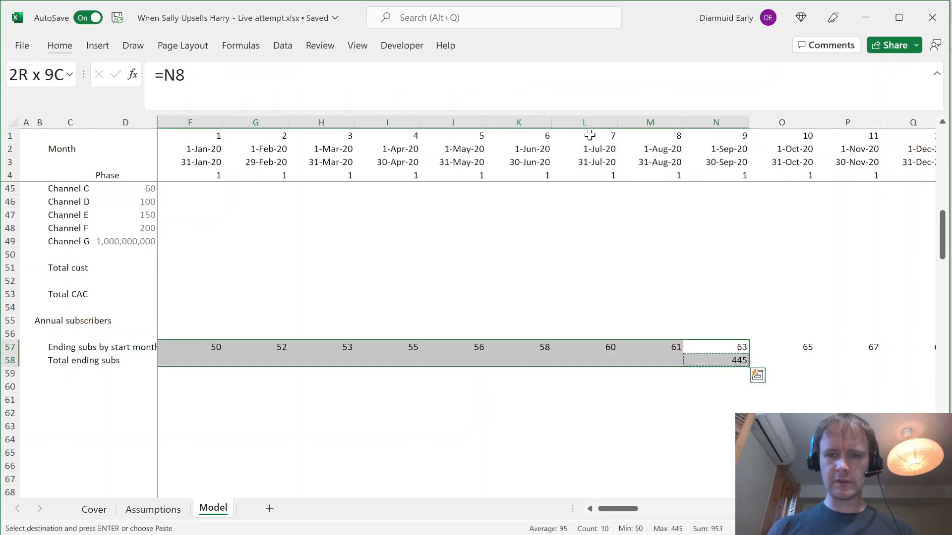
{"action": "key", "text": "shift+Tab"}
{"action": "key", "text": "Tab"}
{"action": "key", "text": "Tab"}
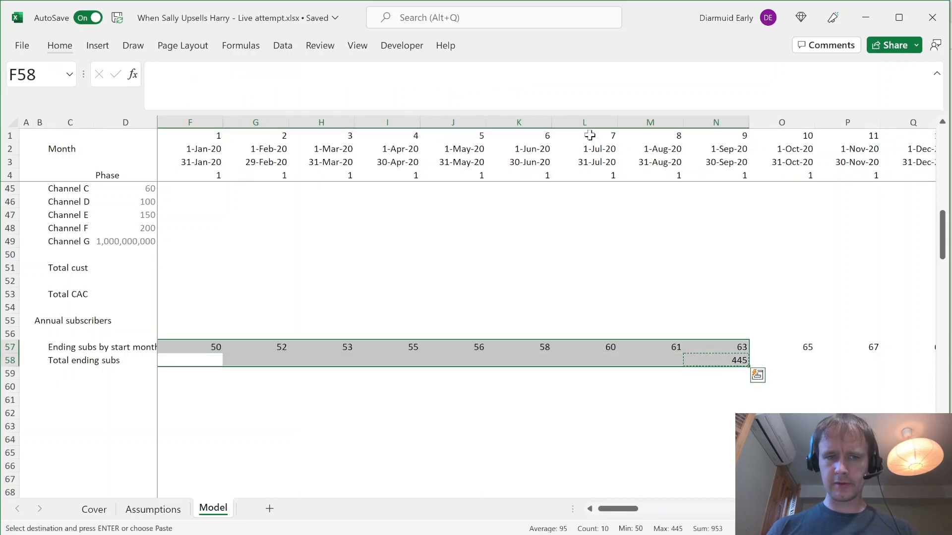
{"action": "key", "text": "shift+Down"}
{"action": "key", "text": "ctrl+v"}
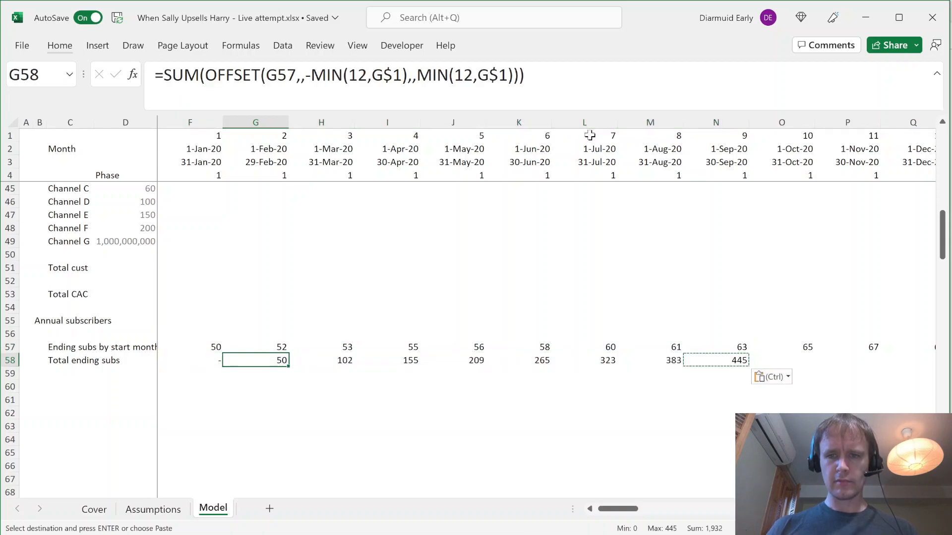
Add +1 to the column offset in F58, making it =SUM(OFFSET(F57,,-MIN(12,F$1)+1,,MIN(12,F$1)))
{"action": "key", "text": "ctrl+Right"}
{"action": "key", "text": "Left"}
{"action": "key", "text": "ctrl+Left"}
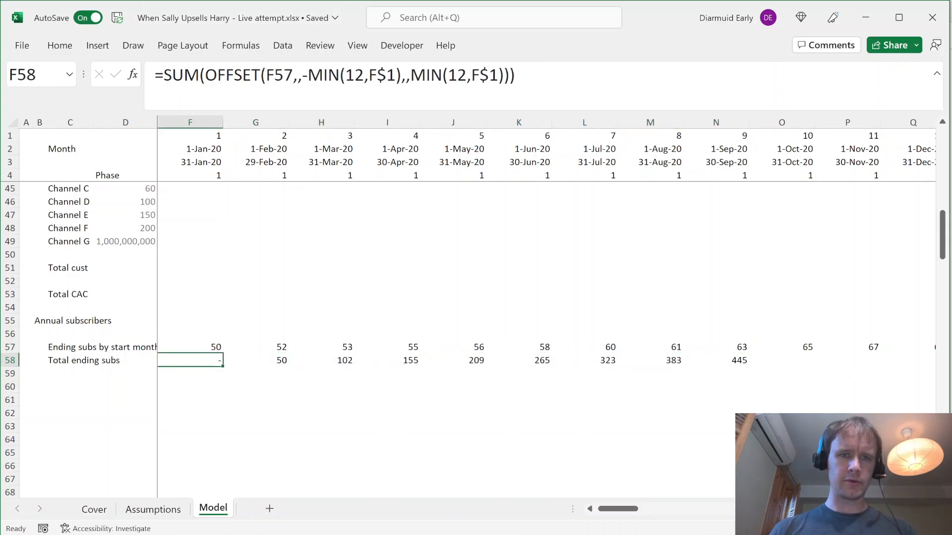
{"action": "left_click", "coordinate": [261, 75]}
{"action": "left_click", "coordinate": [402, 75]}
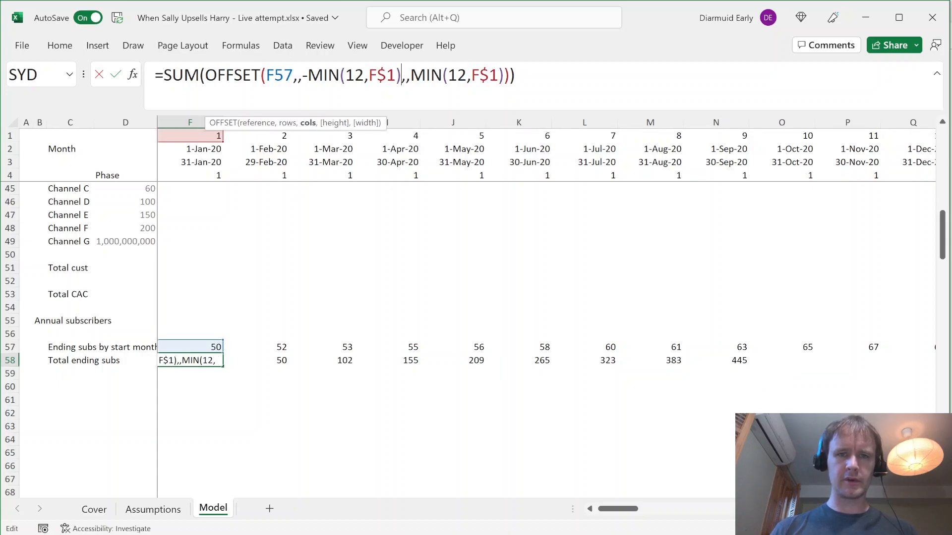
{"action": "type", "text": "+1"}
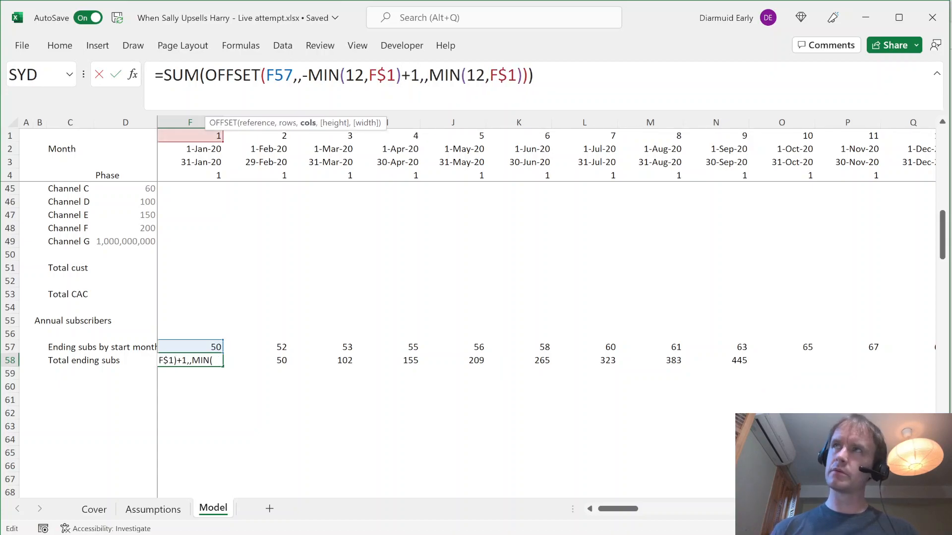
{"action": "key", "text": "Return"}
{"action": "key", "text": "Up"}
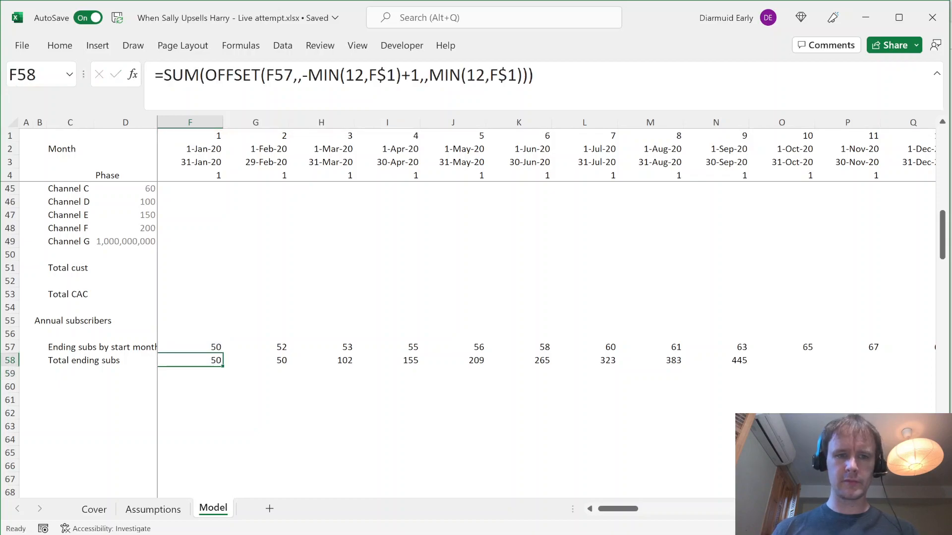
Fill F58's corrected total formula right across row 58 through January 2021
{"action": "key", "text": "ctrl+shift+Right"}
{"action": "key", "text": "ctrl+r"}
{"action": "key", "text": "Right"}
{"action": "key", "text": "ctrl+Right"}
{"action": "key", "text": "Up"}
{"action": "key", "text": "ctrl+shift+Left"}
{"action": "key", "text": "Down"}
{"action": "key", "text": "shift+Right"}
{"action": "key", "text": "shift+Right"}
{"action": "key", "text": "shift+Right"}
{"action": "key", "text": "shift+Right"}
{"action": "key", "text": "shift+Right"}
{"action": "key", "text": "shift+Left"}
{"action": "key", "text": "shift+Left"}
{"action": "key", "text": "shift+Right"}
{"action": "key", "text": "ctrl+r"}
Check R58's total against the sum of the twelve start months in G57:R57
{"action": "key", "text": "ctrl+Right"}
{"action": "key", "text": "Up"}
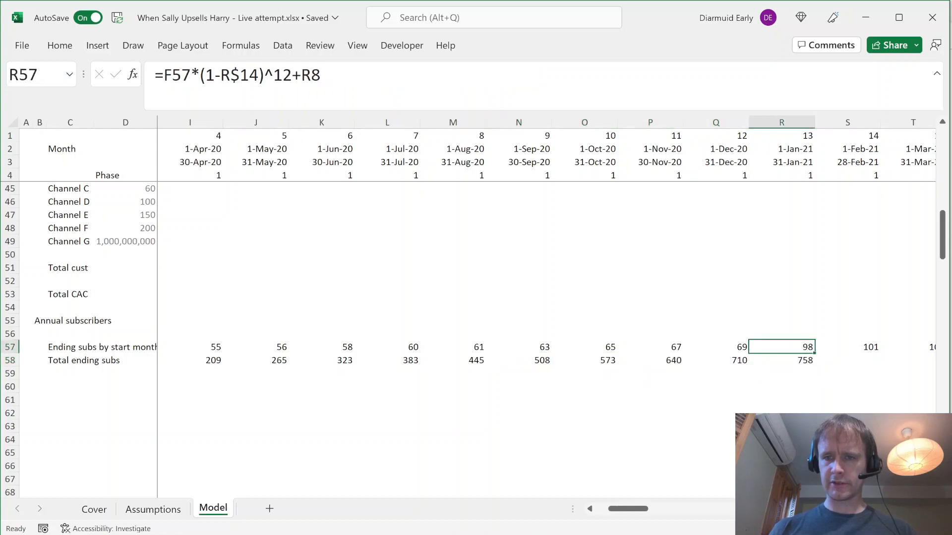
{"action": "key", "text": "ctrl+shift+Left"}
{"action": "key", "text": "shift+Right"}
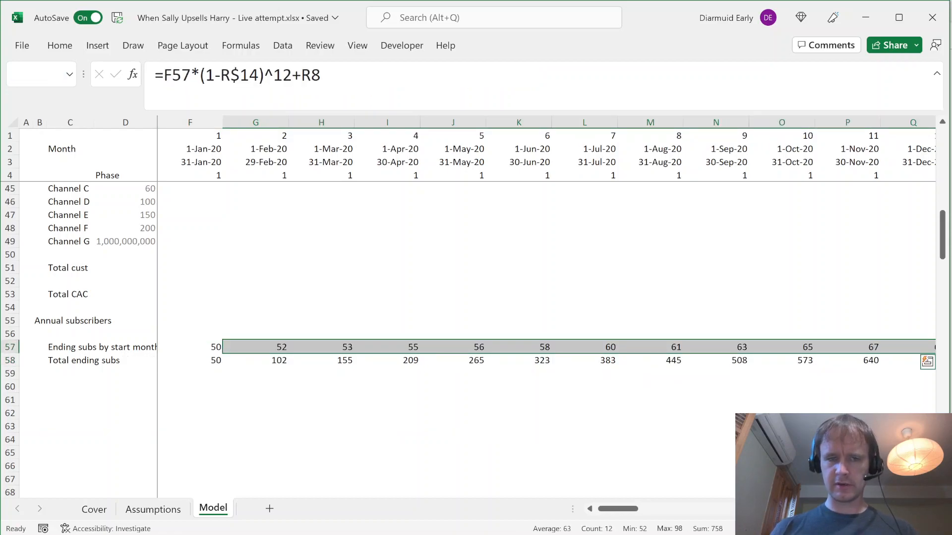
{"action": "key", "text": "shift+Left"}
{"action": "key", "text": "Down"}
{"action": "key", "text": "ctrl+Left"}
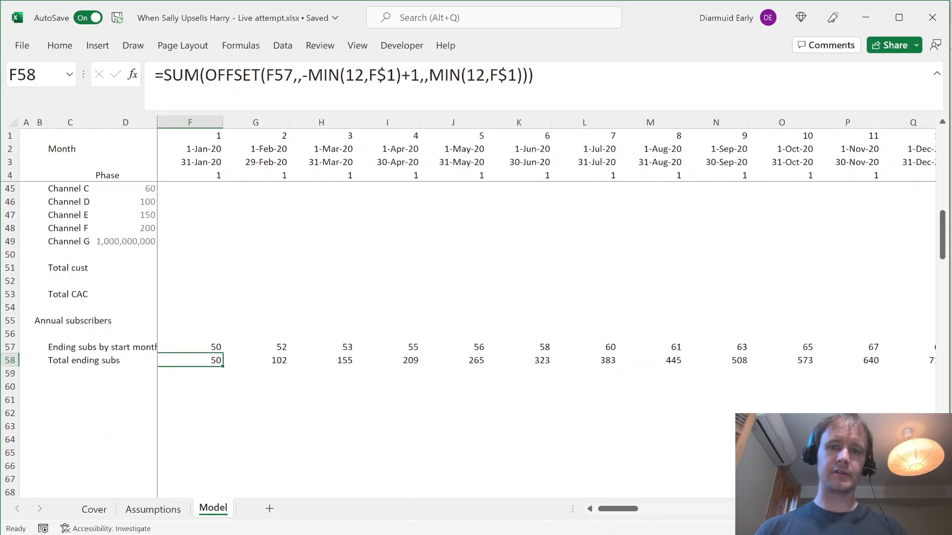
Clear the OFFSET-based total formulas from F58:R58
{"action": "key", "text": "shift+Right"}
{"action": "key", "text": "shift+Right"}
{"action": "key", "text": "shift+Right"}
{"action": "key", "text": "shift+Right"}
{"action": "key", "text": "shift+Right"}
{"action": "key", "text": "shift+Right"}
{"action": "key", "text": "shift+Right"}
{"action": "key", "text": "shift+Right"}
{"action": "key", "text": "shift+Right"}
{"action": "key", "text": "shift+Right"}
{"action": "key", "text": "shift+Right"}
{"action": "key", "text": "shift+Right"}
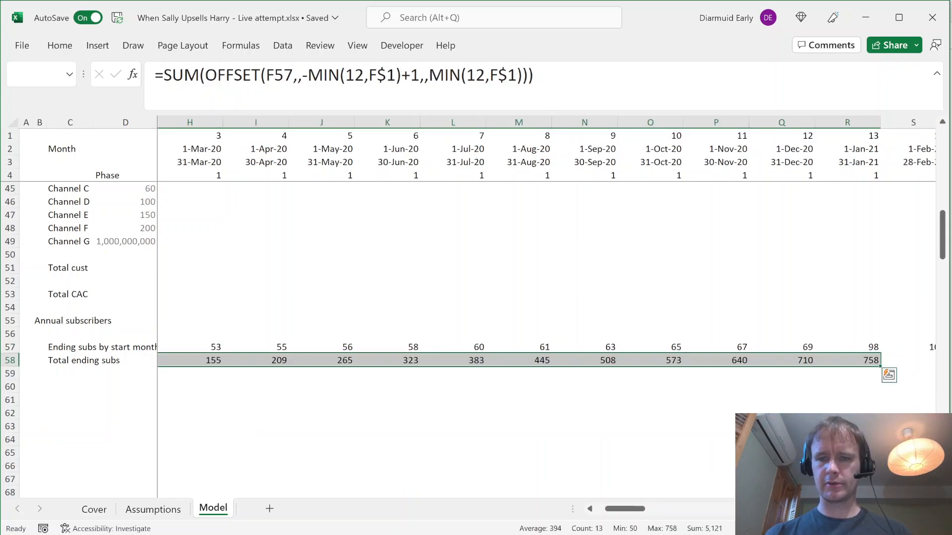
{"action": "key", "text": "Delete"}
Start a total formula in P58 whose range runs from P57 to an INDEX reference, =SUM(P57:INDEX(
{"action": "key", "text": "Right"}
{"action": "key", "text": "Right"}
{"action": "key", "text": "Right"}
{"action": "key", "text": "Right"}
{"action": "key", "text": "Right"}
{"action": "key", "text": "Right"}
{"action": "key", "text": "Right"}
{"action": "key", "text": "Right"}
{"action": "key", "text": "Right"}
{"action": "key", "text": "Right"}
{"action": "key", "text": "Right"}
{"action": "key", "text": "Right"}
{"action": "key", "text": "Right"}
{"action": "key", "text": "Right"}
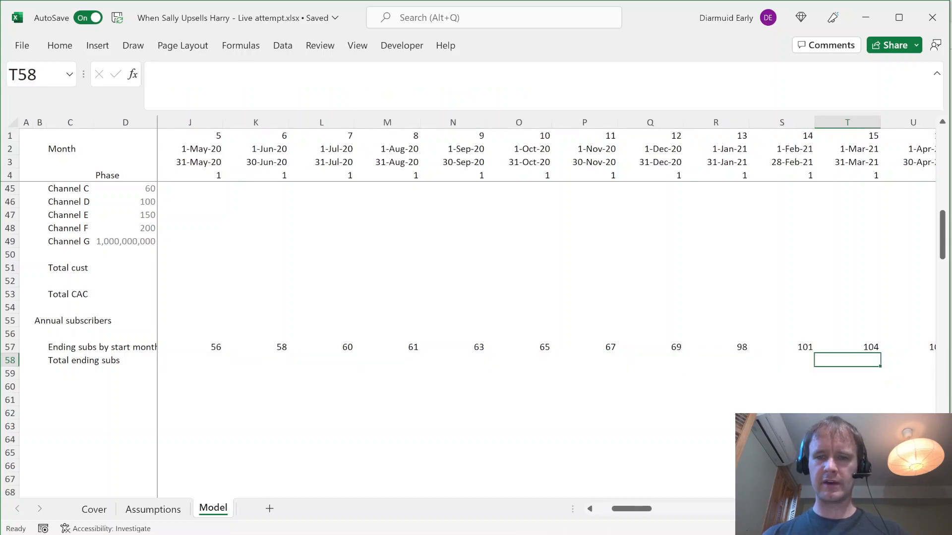
{"action": "key", "text": "shift+space"}
{"action": "key", "text": "Left"}
{"action": "key", "text": "Left"}
{"action": "key", "text": "Left"}
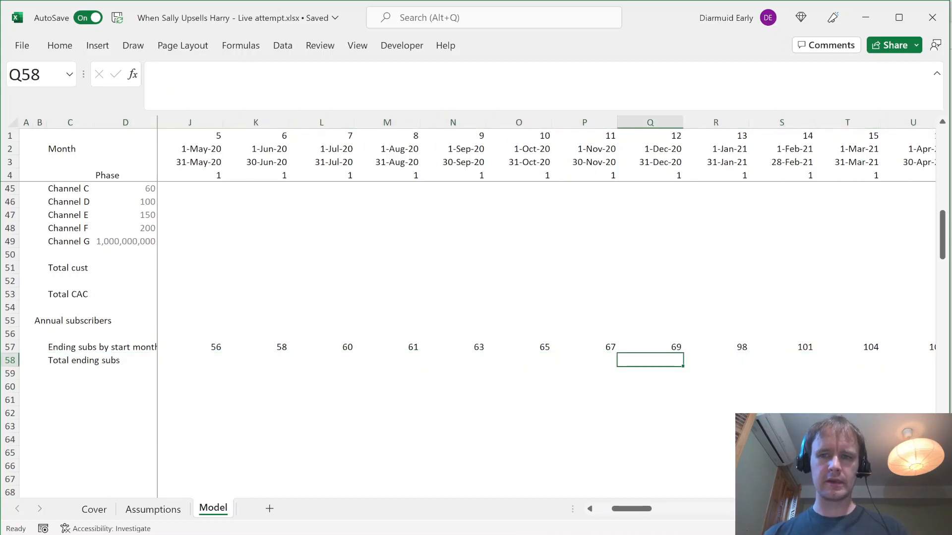
{"action": "key", "text": "Left"}
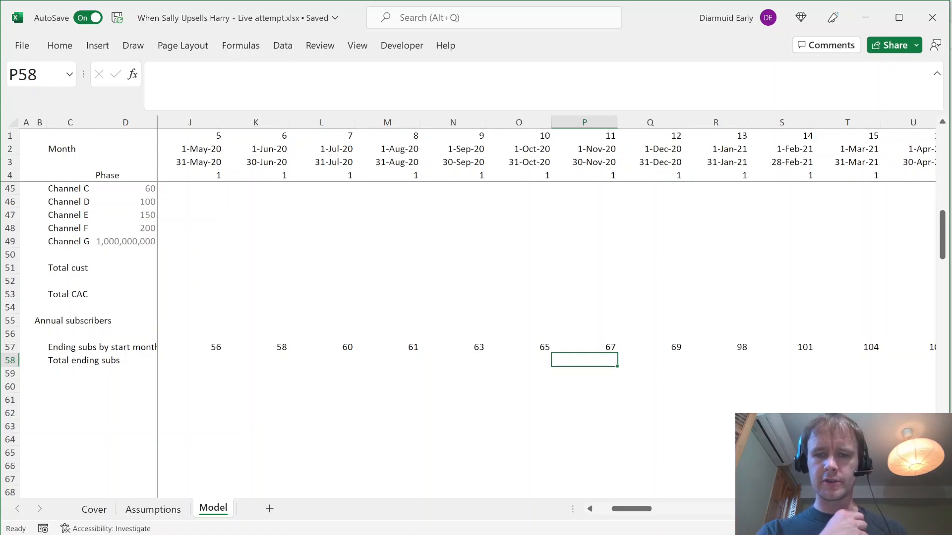
{"action": "type", "text": "=sum"}
{"action": "key", "text": "Tab"}
{"action": "key", "text": "Up"}
{"action": "type", "text": ":"}
{"action": "key", "text": "BackSpace"}
{"action": "key", "text": "BackSpace"}
{"action": "key", "text": "BackSpace"}
{"action": "type", "text": "ind"}
{"action": "key", "text": "Tab"}
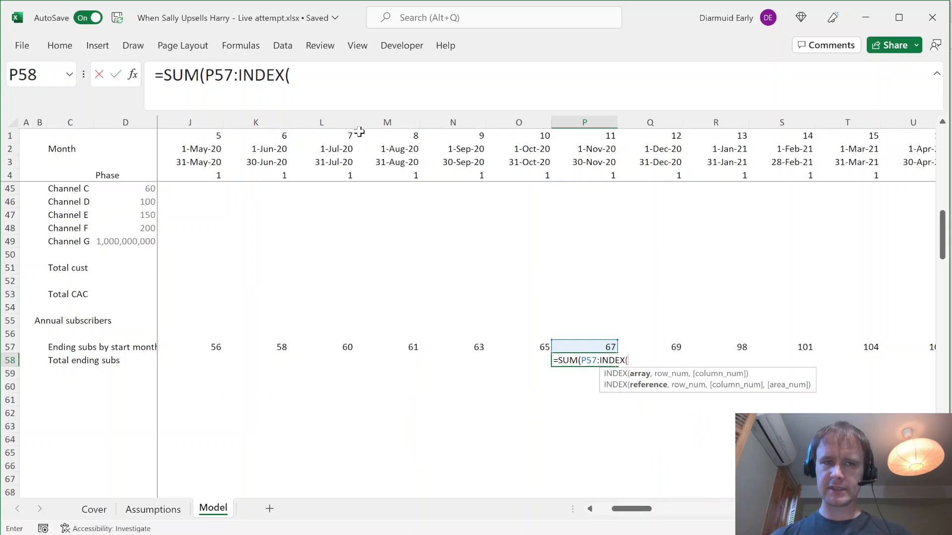
Examine how P57, the colon and the INDEX function combine into a range reference in P58's formula
{"action": "left_click", "coordinate": [238, 74]}
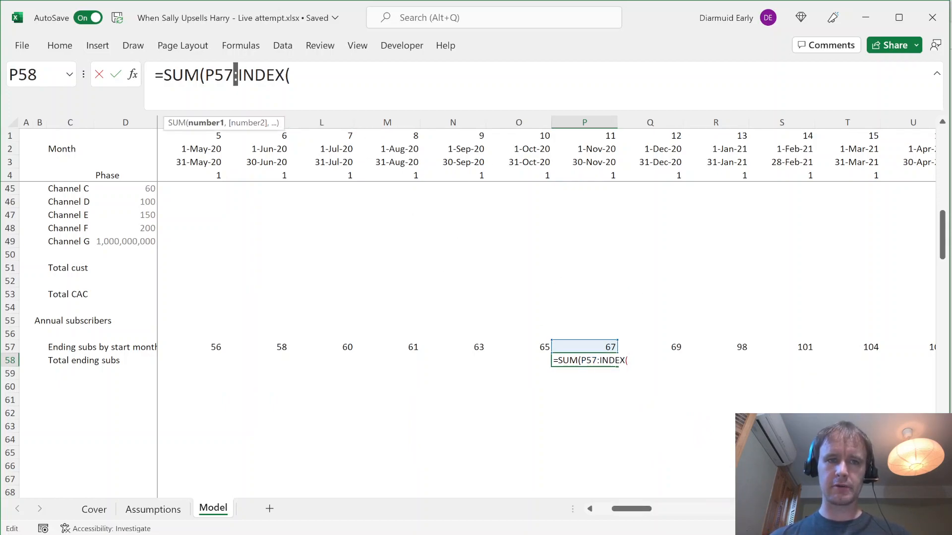
{"action": "key", "text": "Left"}
{"action": "key", "text": "Left"}
{"action": "key", "text": "Left"}
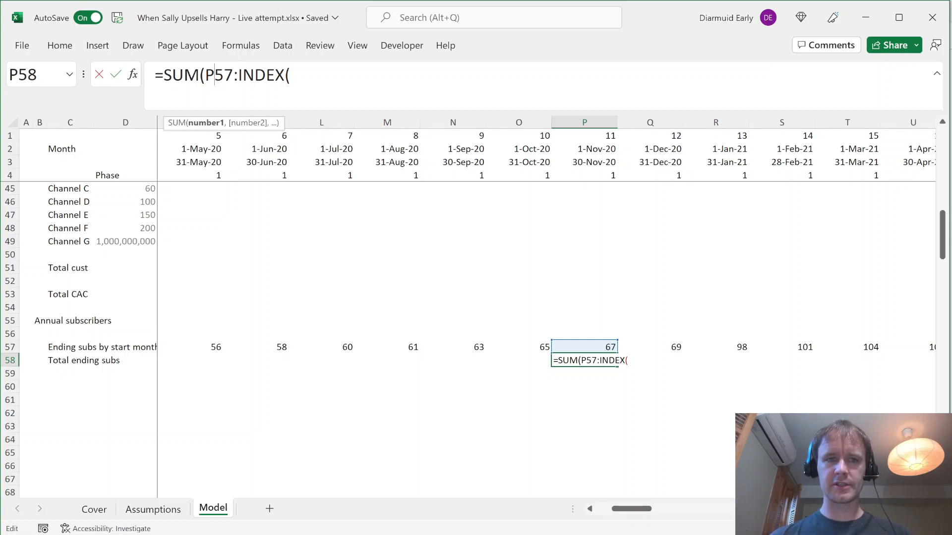
{"action": "key", "text": "shift+End"}
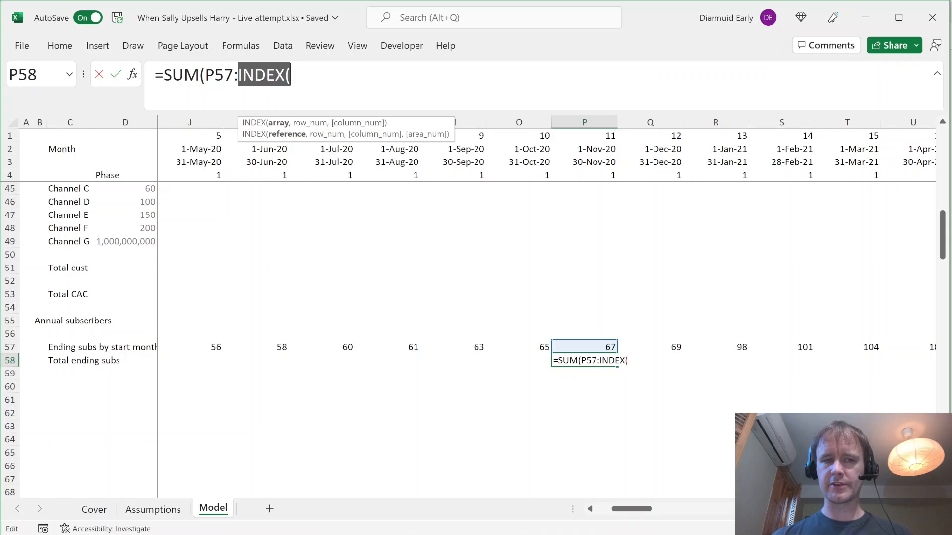
{"action": "key", "text": "Left"}
{"action": "key", "text": "Left"}
{"action": "key", "text": "shift+Left"}
{"action": "key", "text": "shift+Left"}
{"action": "key", "text": "shift+Left"}
{"action": "key", "text": "End"}
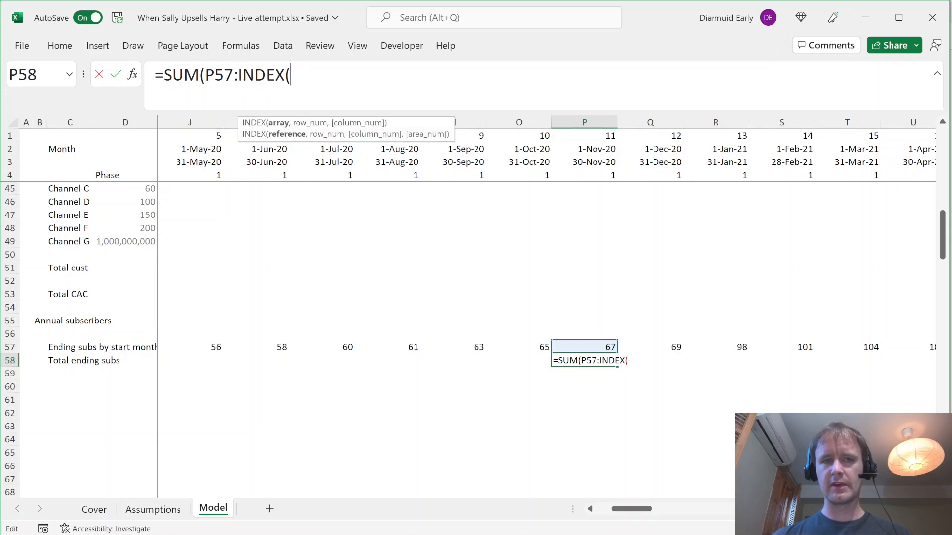
Complete P58's formula as =SUM(P57:INDEX(F57:P57,MAX(P$1-12,1)))
{"action": "left_click_drag", "start_coordinate": [572, 347], "coordinate": [578, 347]}
{"action": "type", "text": ",max"}
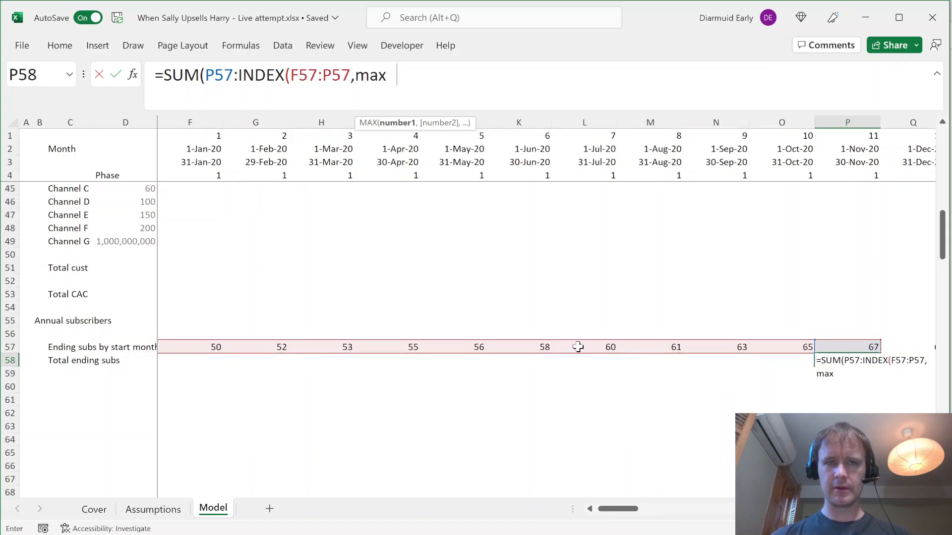
{"action": "key", "text": "BackSpace"}
{"action": "key", "text": "BackSpace"}
{"action": "key", "text": "BackSpace"}
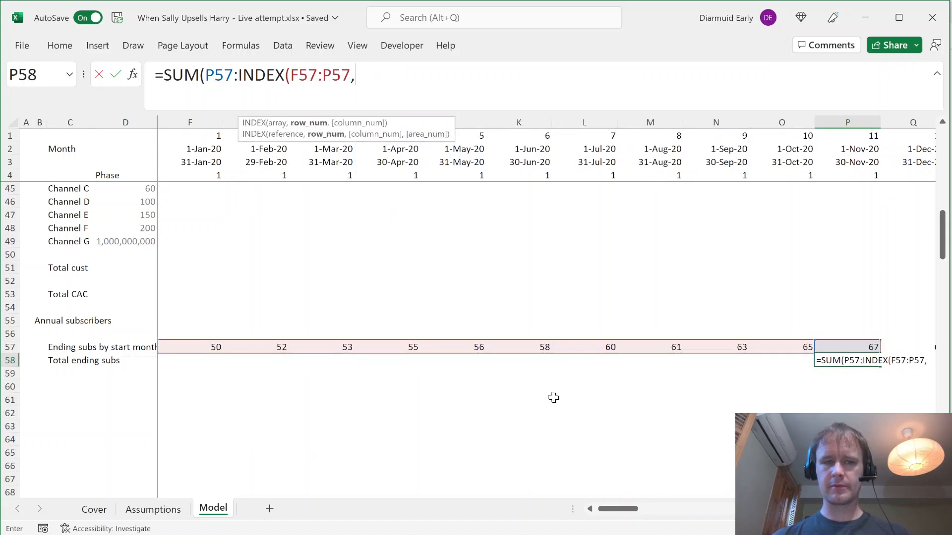
{"action": "type", "text": "max"}
{"action": "key", "text": "Tab"}
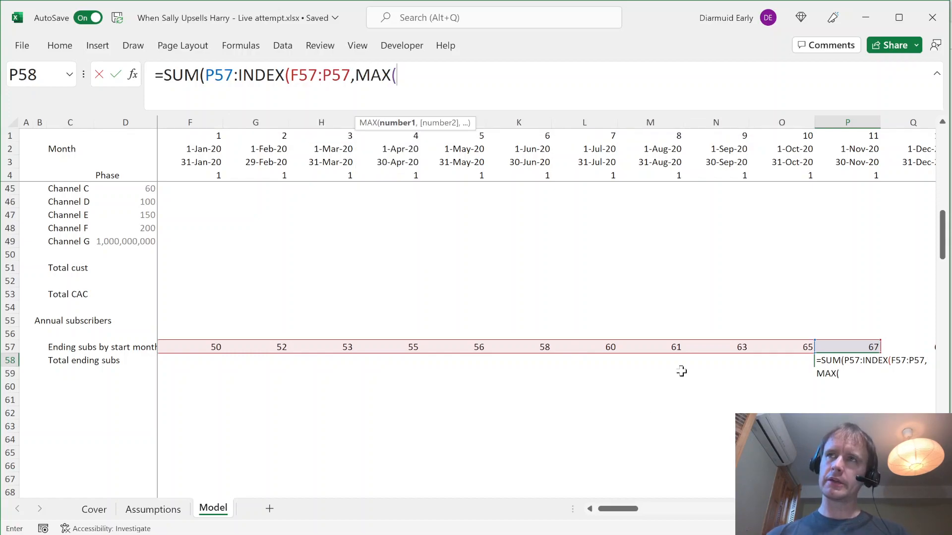
{"action": "left_click", "coordinate": [857, 138]}
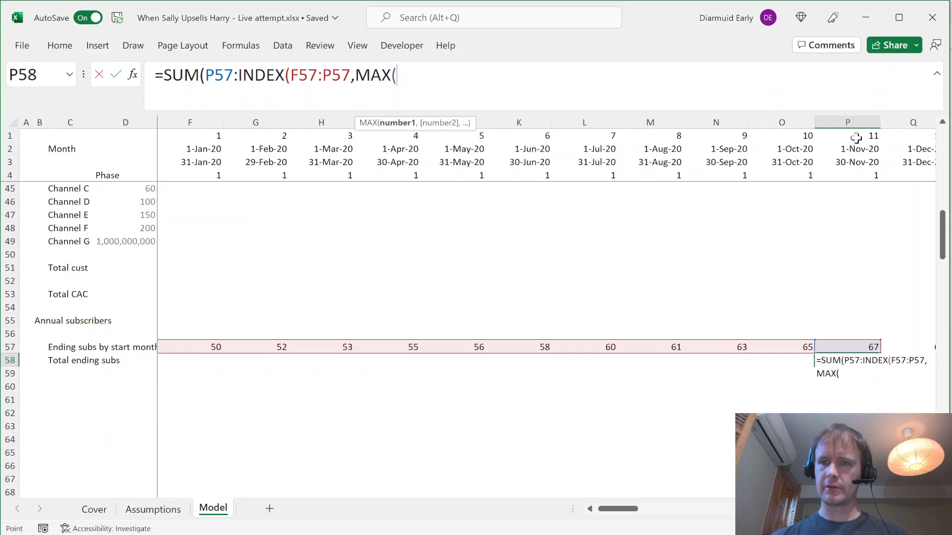
{"action": "key", "text": "F4"}
{"action": "key", "text": "F4"}
{"action": "type", "text": "-12,1))"}
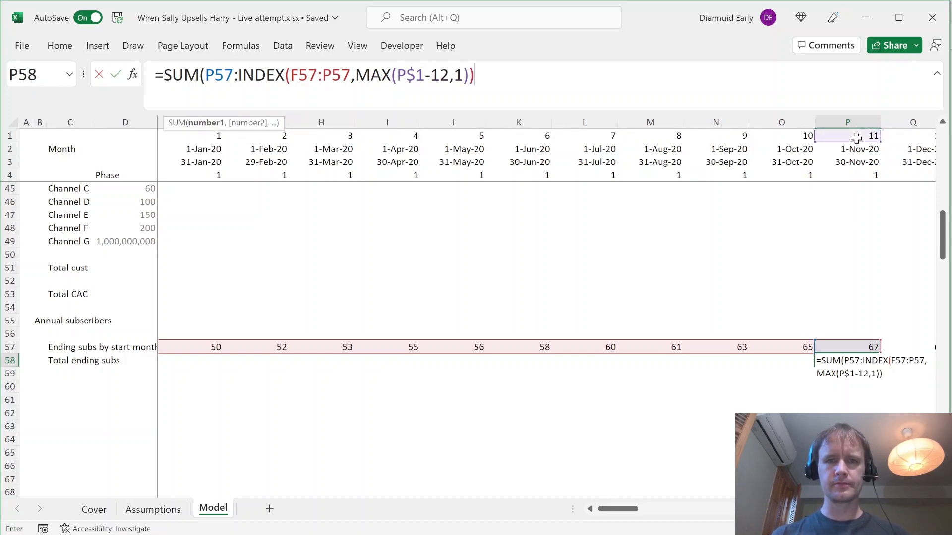
{"action": "type", "text": ")"}
{"action": "key", "text": "Return"}
{"action": "key", "text": "Up"}
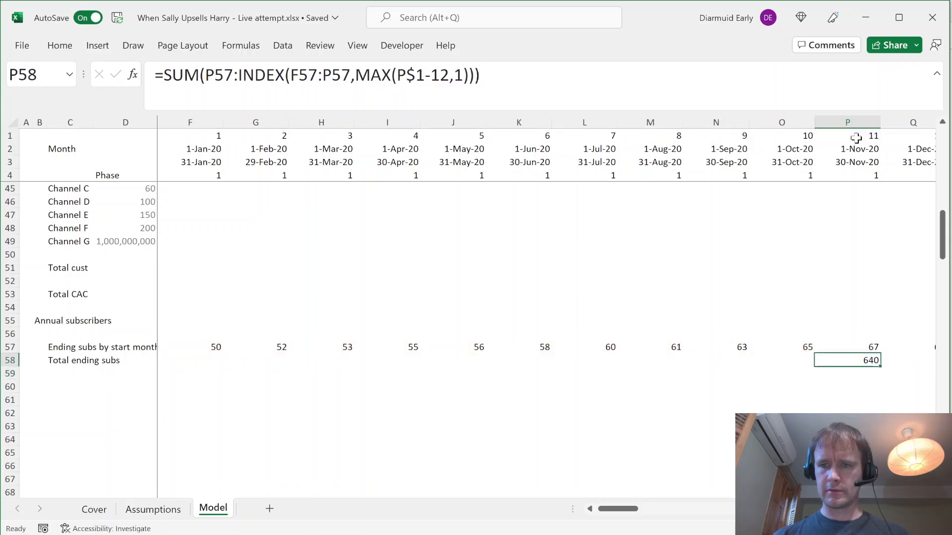
Check P58's total against the sum of the start months in F57:P57
{"action": "key", "text": "Up"}
{"action": "key", "text": "ctrl+shift+Left"}
{"action": "key", "text": "Down"}
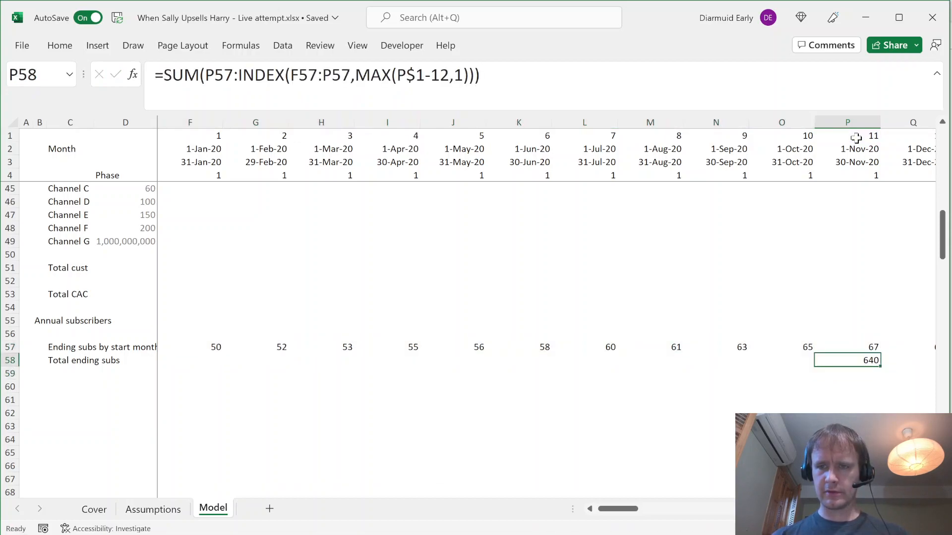
Fill P58's INDEX formula into Q58 and check the range it covers against the start months F57:Q57
{"action": "key", "text": "Right"}
{"action": "key", "text": "ctrl+r"}
{"action": "key", "text": "Up"}
{"action": "key", "text": "ctrl+shift+Left"}
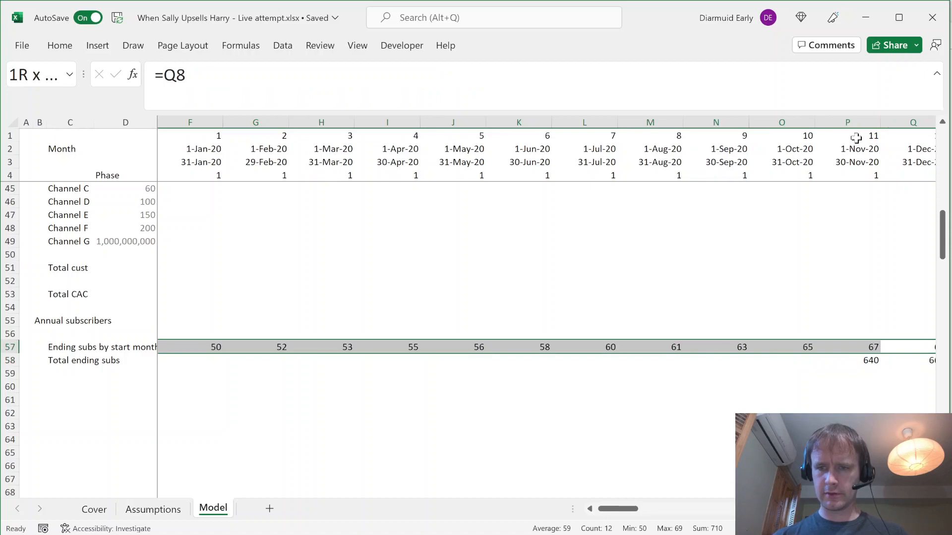
{"action": "key", "text": "Down"}
{"action": "key", "text": "F2"}
{"action": "key", "text": "ctrl+Return"}
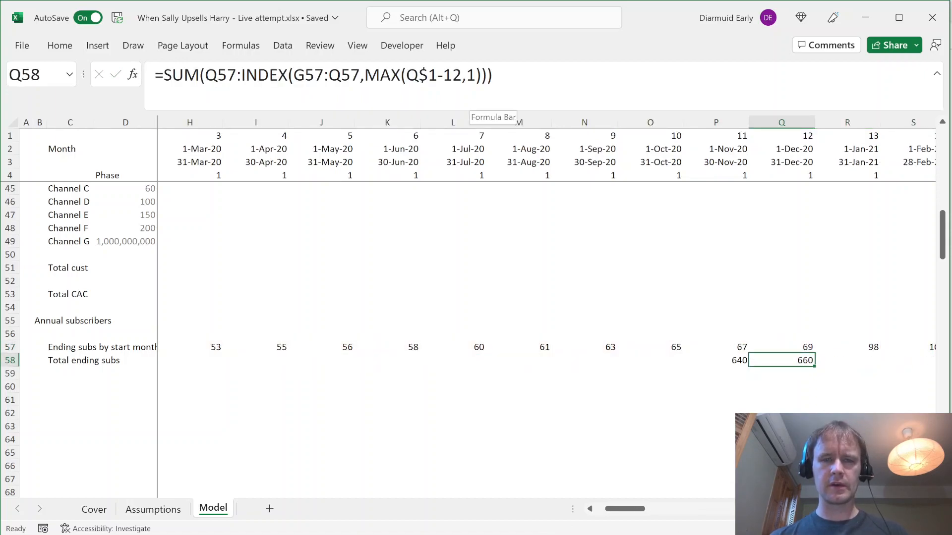
Change the month offset in Q58 from -12 to -11, copy the formula back to P58 and compare both cells
{"action": "left_click", "coordinate": [436, 75]}
{"action": "key", "text": "Right"}
{"action": "key", "text": "Right"}
{"action": "key", "text": "Delete"}
{"action": "type", "text": "1"}
{"action": "key", "text": "Return"}
{"action": "key", "text": "Up"}
{"action": "key", "text": "ctrl+c"}
{"action": "key", "text": "Left"}
{"action": "key", "text": "ctrl+v"}
{"action": "key", "text": "Right"}
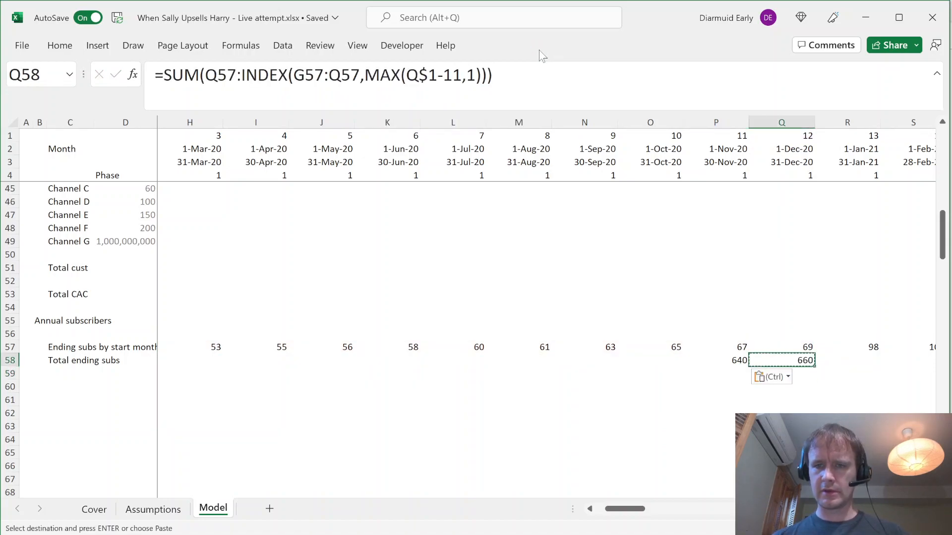
{"action": "key", "text": "Left"}
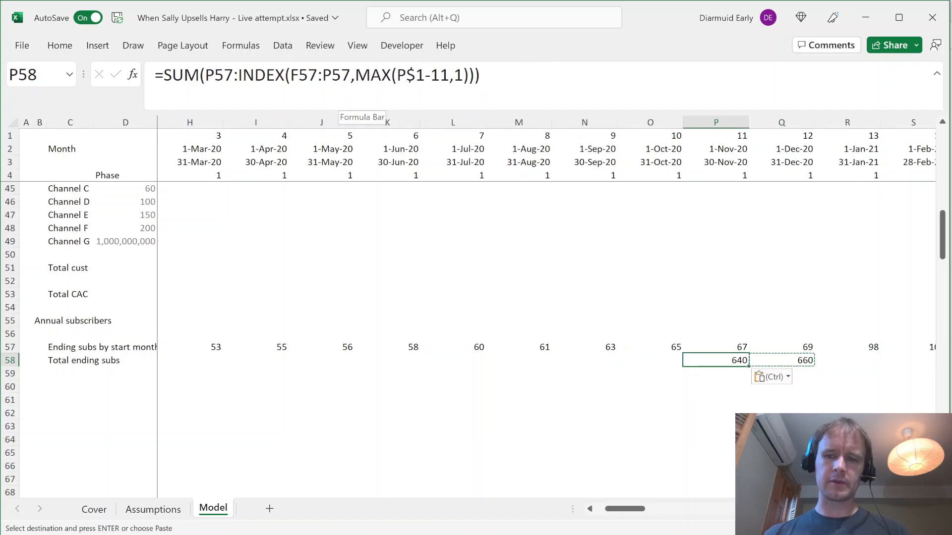
{"action": "key", "text": "Right"}
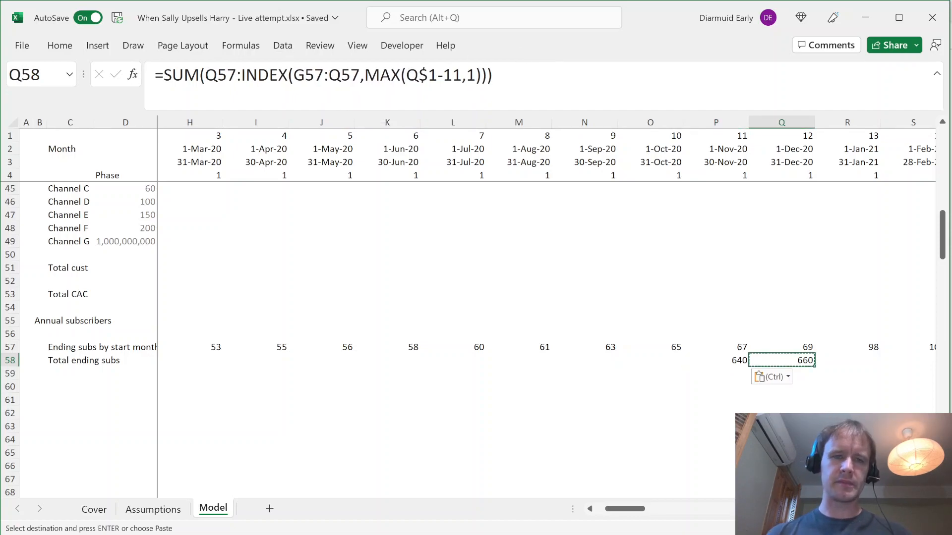
{"action": "key", "text": "Left"}
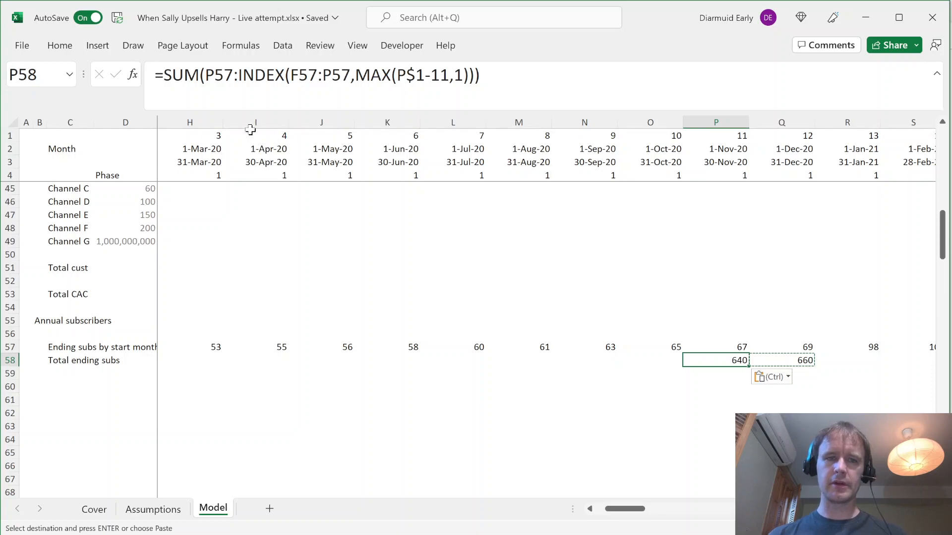
Clear the INDEX-based totals from P58:Q58
{"action": "key", "text": "Right"}
{"action": "key", "text": "shift+Left"}
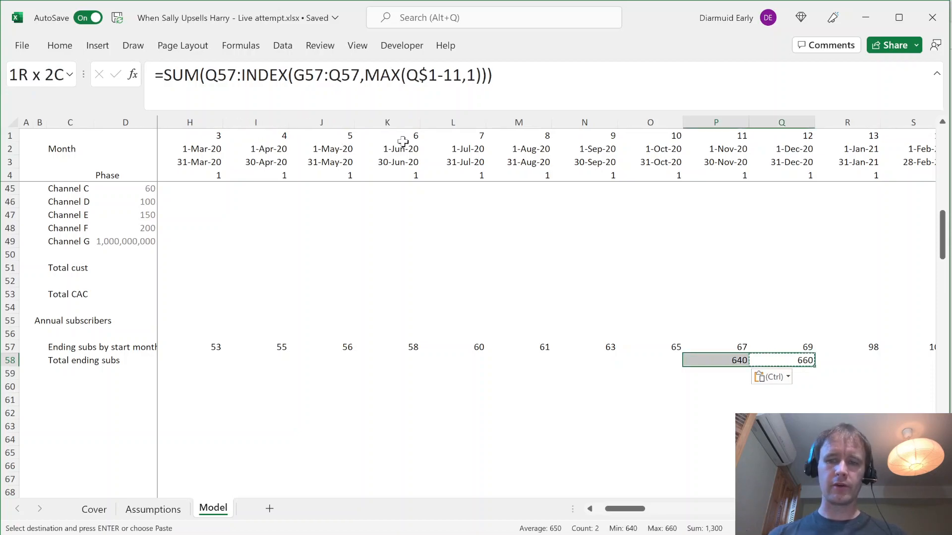
{"action": "key", "text": "Delete"}
Start F58's total as a SUM of TAKE over the row 57 range $F57:F57, with the first column anchored
{"action": "key", "text": "Home"}
{"action": "key", "text": "Right"}
{"action": "key", "text": "Right"}
{"action": "key", "text": "Right"}
{"action": "key", "text": "Right"}
{"action": "key", "text": "Right"}
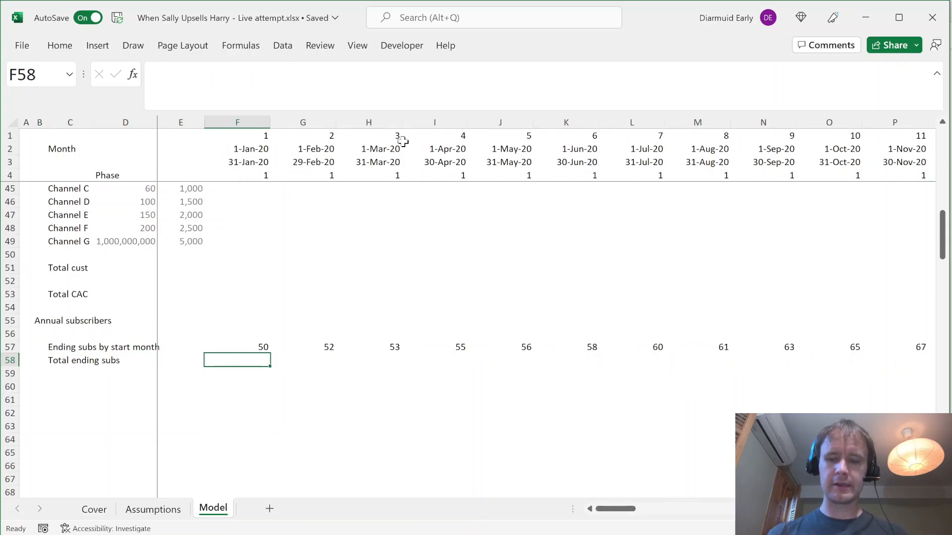
{"action": "type", "text": "=SUM("}
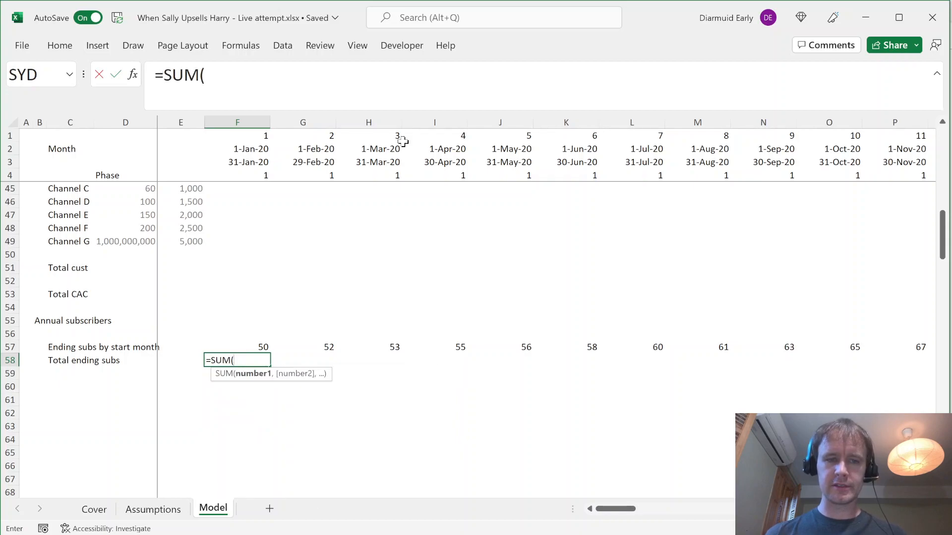
{"action": "type", "text": "tak"}
{"action": "key", "text": "Tab"}
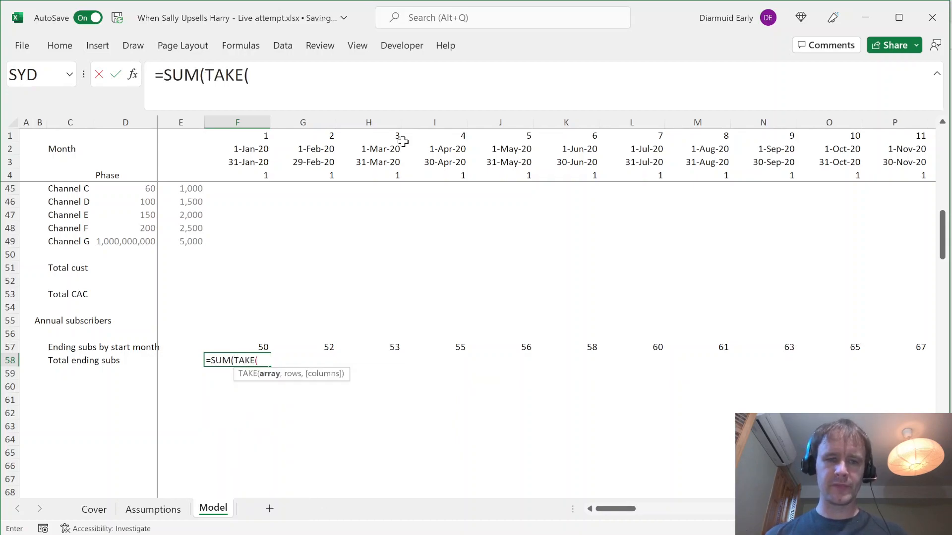
{"action": "key", "text": "Up"}
{"action": "type", "text": ":F57)"}
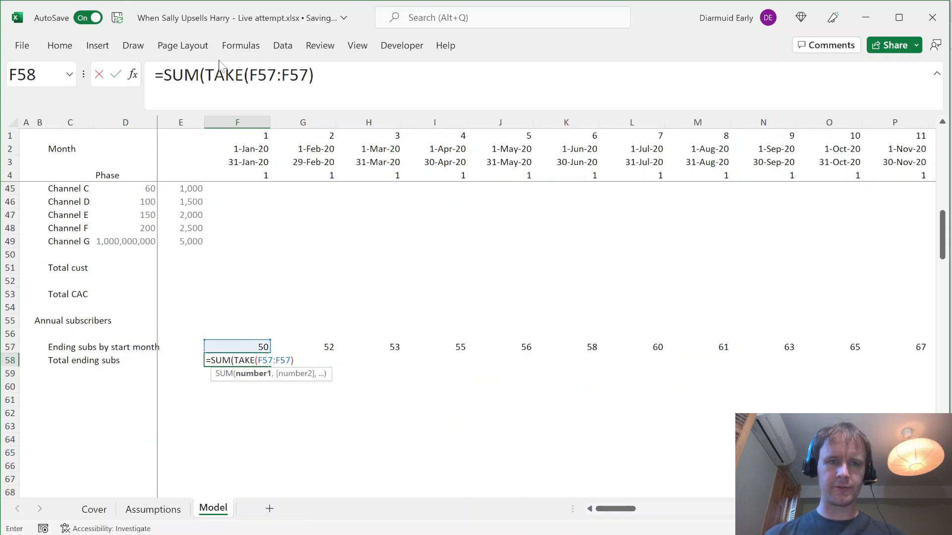
{"action": "left_click", "coordinate": [248, 75]}
{"action": "type", "text": "$"}
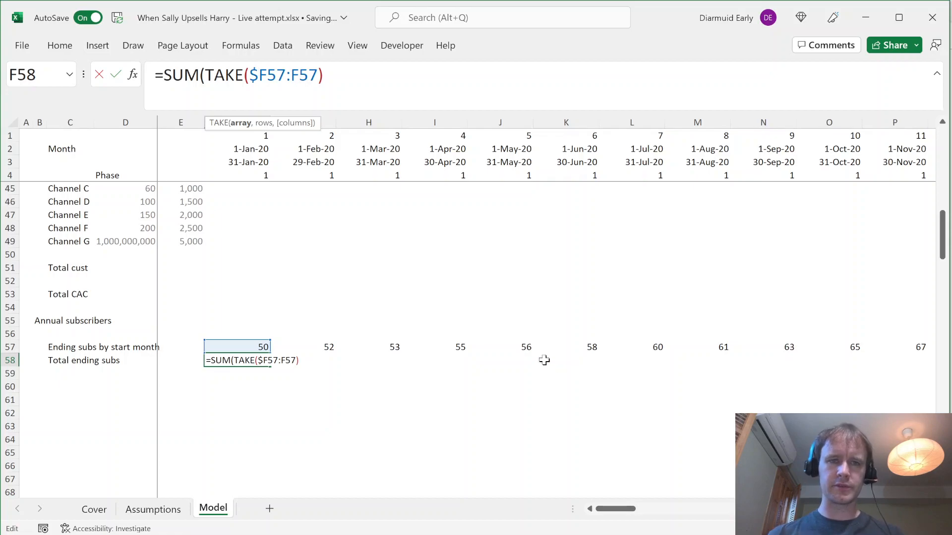
Limit the TAKE to the last twelve columns, completing F58 as =SUM(TAKE($F57:F57,,-12))
{"action": "key", "text": "End"}
{"action": "key", "text": "Left"}
{"action": "type", "text": ",-12"}
{"action": "key", "text": "BackSpace"}
{"action": "key", "text": "BackSpace"}
{"action": "key", "text": "BackSpace"}
{"action": "type", "text": ",-12"}
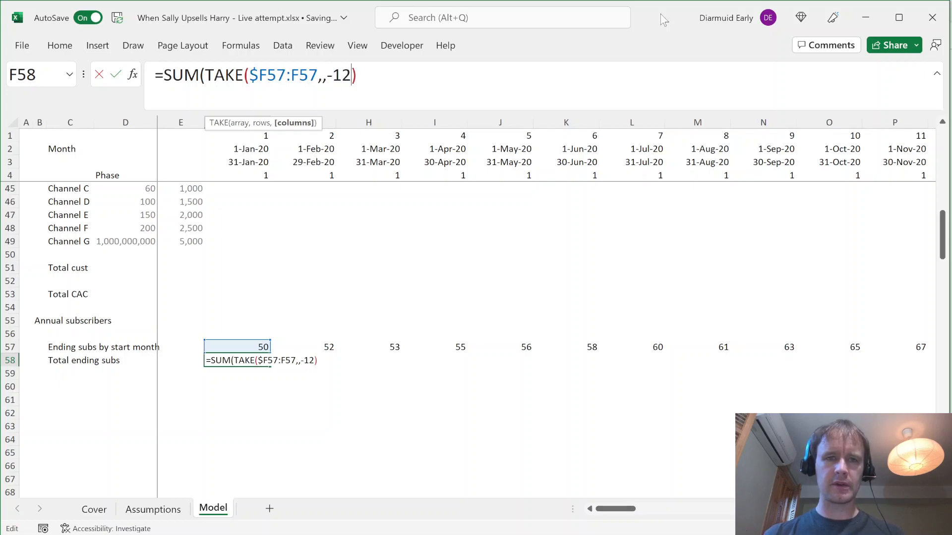
{"action": "type", "text": ")"}
{"action": "key", "text": "ctrl+Return"}
Fill F58's TAKE formula right across row 58 to the last model month, December 2027
{"action": "key", "text": "ctrl+shift+Right"}
{"action": "key", "text": "ctrl+r"}
{"action": "key", "text": "ctrl+BackSpace"}
Check January 2021's total in R58 against the sum of the twelve start months in G57:R57
{"action": "key", "text": "Right"}
{"action": "key", "text": "Right"}
{"action": "key", "text": "Right"}
{"action": "key", "text": "Right"}
{"action": "key", "text": "Right"}
{"action": "key", "text": "Right"}
{"action": "key", "text": "Right"}
{"action": "key", "text": "Right"}
{"action": "key", "text": "Right"}
{"action": "key", "text": "Right"}
{"action": "key", "text": "Right"}
{"action": "key", "text": "Right"}
{"action": "key", "text": "Right"}
{"action": "key", "text": "Right"}
{"action": "key", "text": "Right"}
{"action": "key", "text": "Right"}
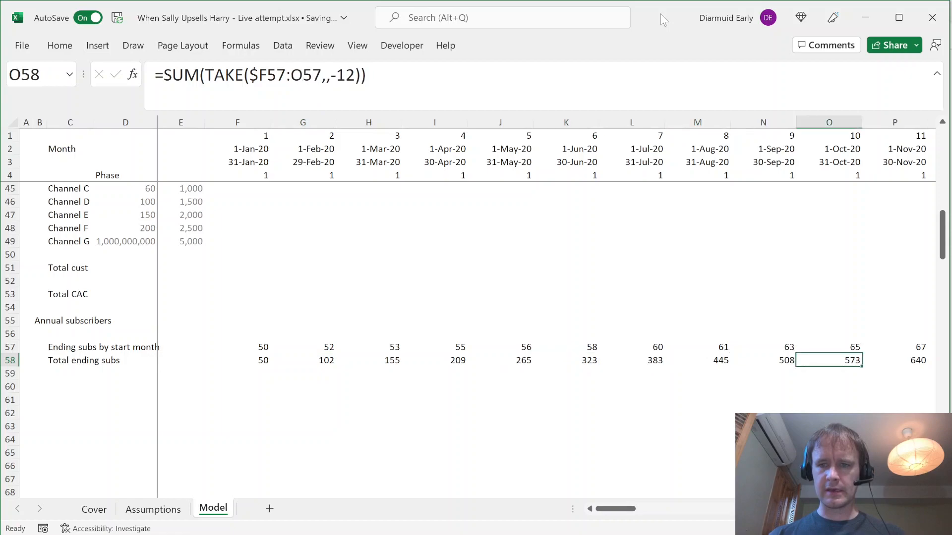
{"action": "key", "text": "Left"}
{"action": "key", "text": "Left"}
{"action": "key", "text": "Left"}
{"action": "key", "text": "Left"}
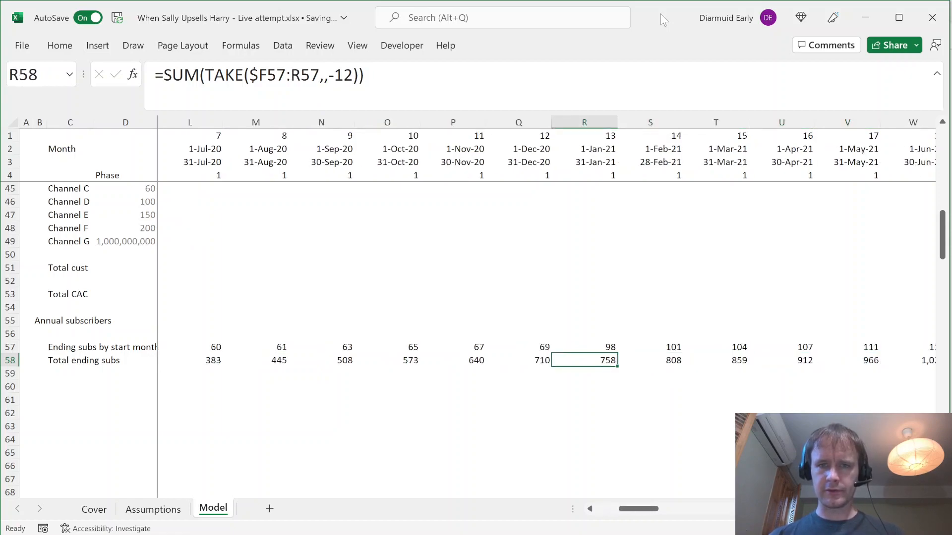
{"action": "key", "text": "Up"}
{"action": "key", "text": "ctrl+shift+Left"}
{"action": "key", "text": "shift+Right"}
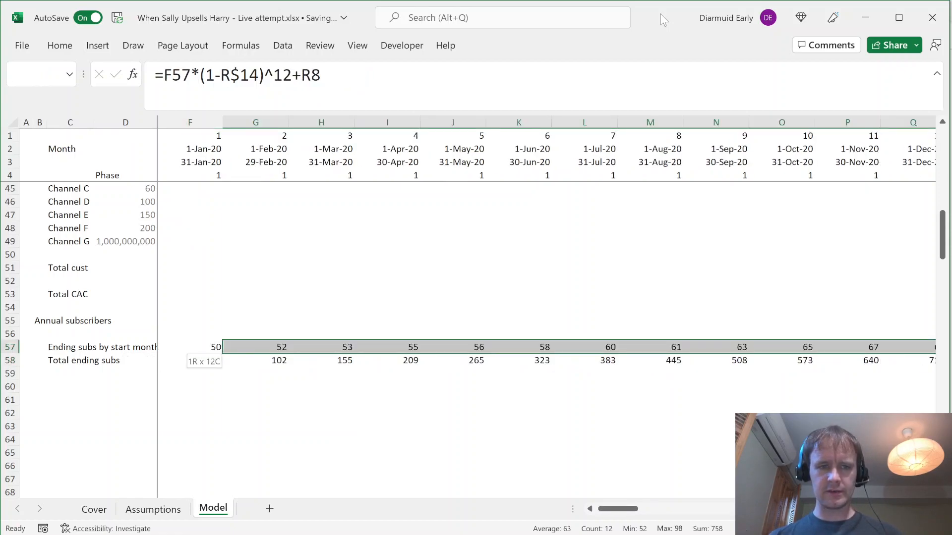
Check December 2027's total in CW58 against the sum of the twelve start months in CL57:CW57
{"action": "key", "text": "ctrl+Right"}
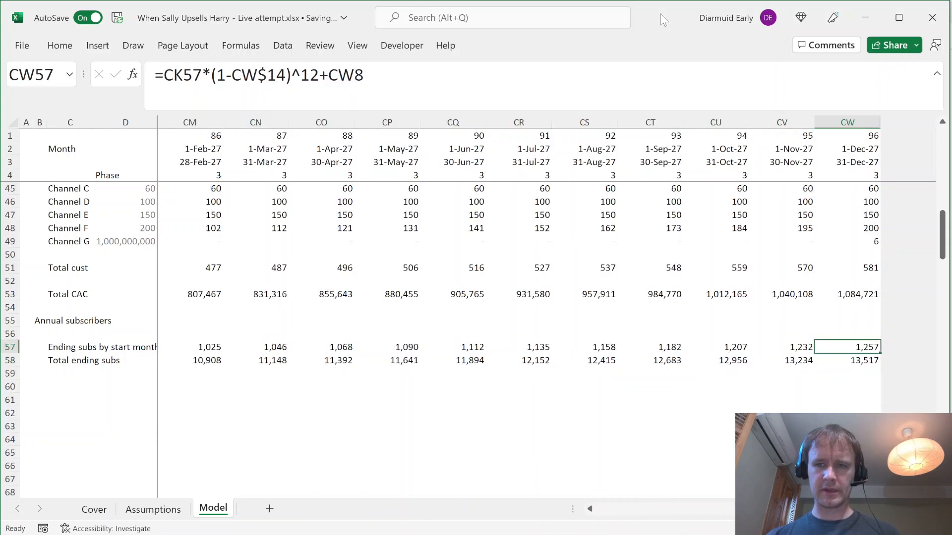
{"action": "key", "text": "Down"}
{"action": "key", "text": "F2"}
{"action": "key", "text": "Escape"}
{"action": "key", "text": "Up"}
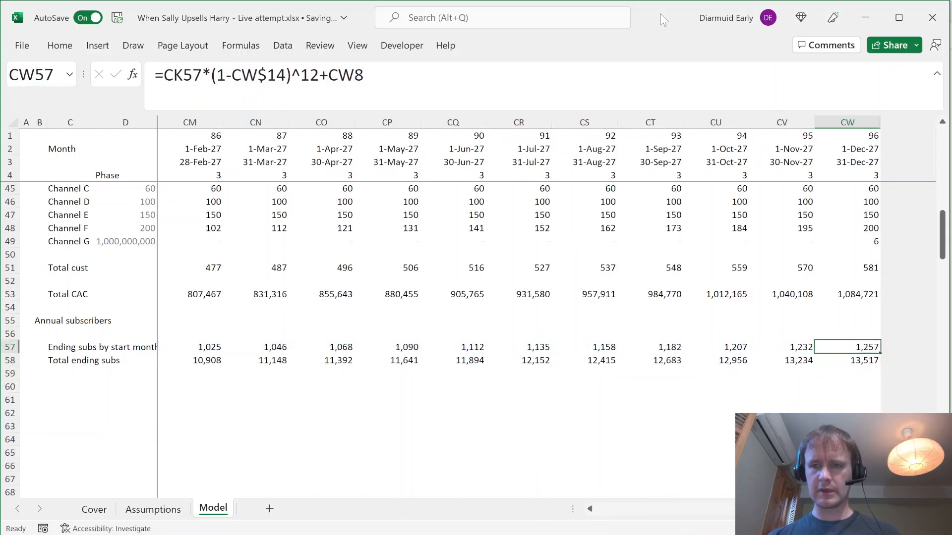
{"action": "key", "text": "shift+Left"}
{"action": "key", "text": "shift+Left"}
{"action": "key", "text": "shift+Left"}
{"action": "key", "text": "shift+Left"}
{"action": "key", "text": "shift+Left"}
{"action": "key", "text": "shift+Left"}
{"action": "key", "text": "shift+Left"}
{"action": "key", "text": "shift+Left"}
{"action": "key", "text": "shift+Left"}
{"action": "key", "text": "shift+Left"}
{"action": "key", "text": "shift+Left"}
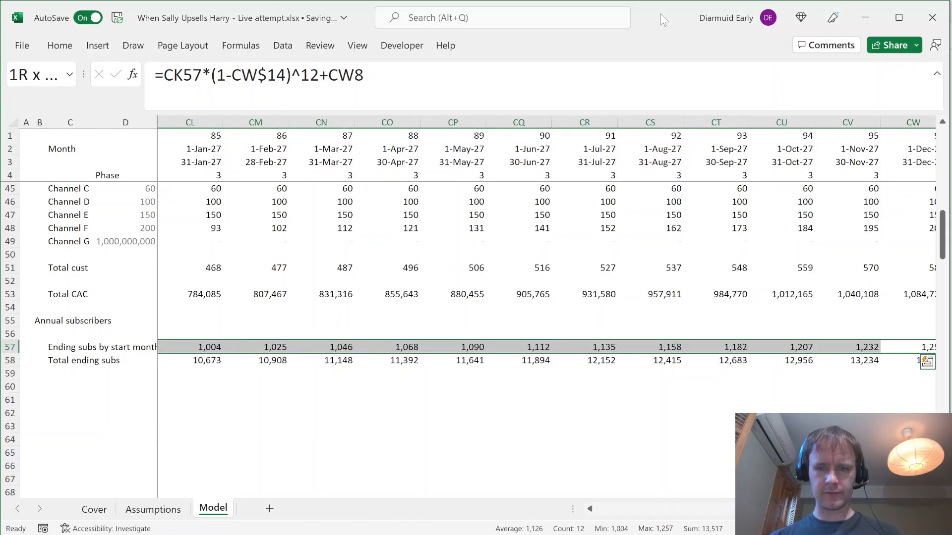
Inspect the range that the TAKE formula in CW58 covers, leaving the formula as it is
{"action": "key", "text": "Down"}
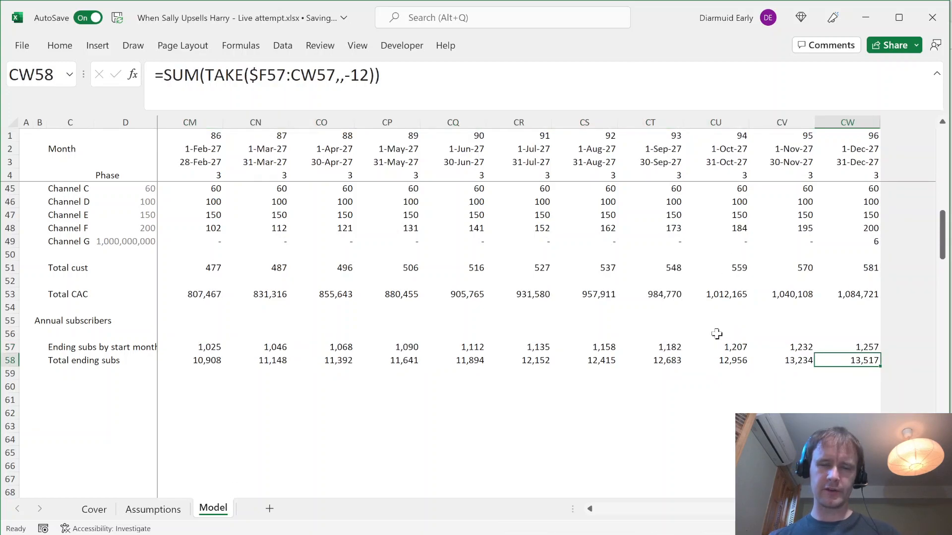
{"action": "left_click", "coordinate": [267, 76]}
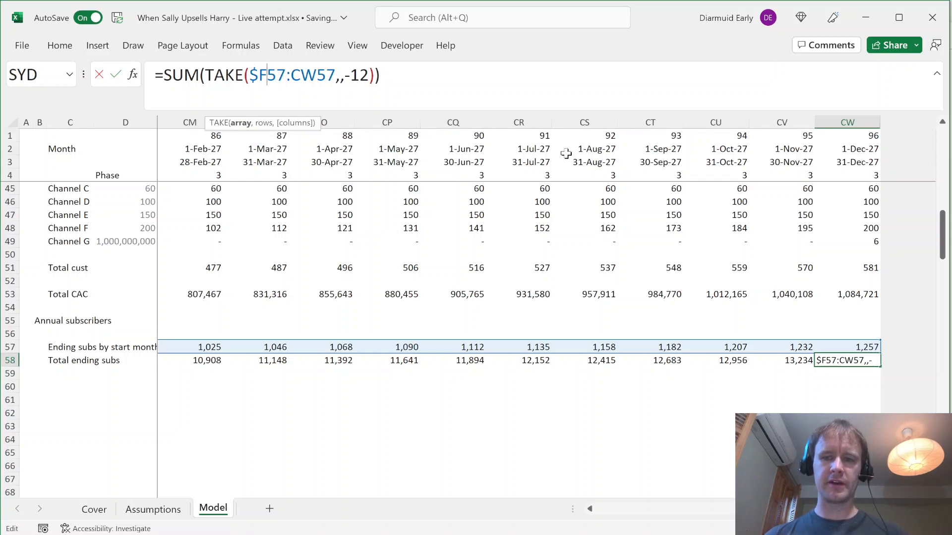
{"action": "key", "text": "ctrl+Return"}
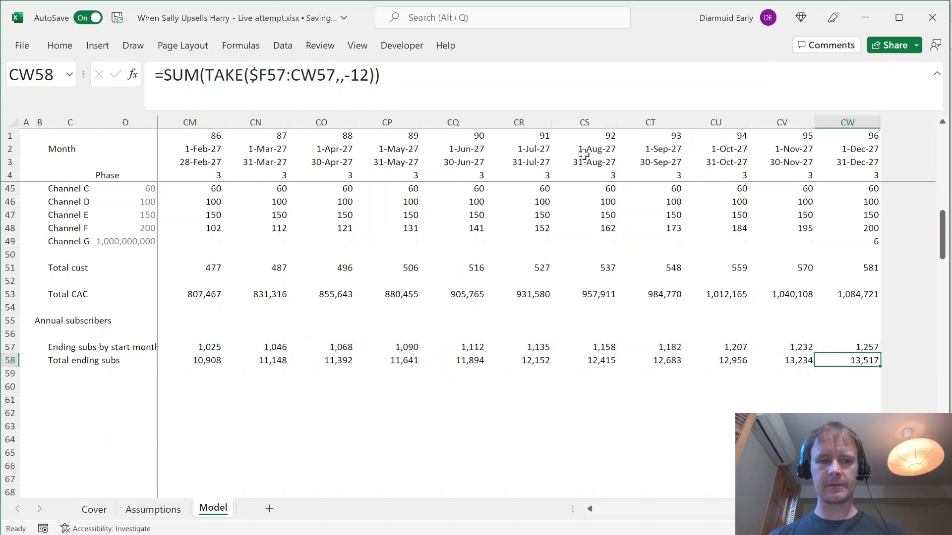
Look up the December 2026 ending subscribers in CK57, twelve months before December 2027, and compare them with question 14's answer options in the PDF
{"action": "key", "text": "Up"}
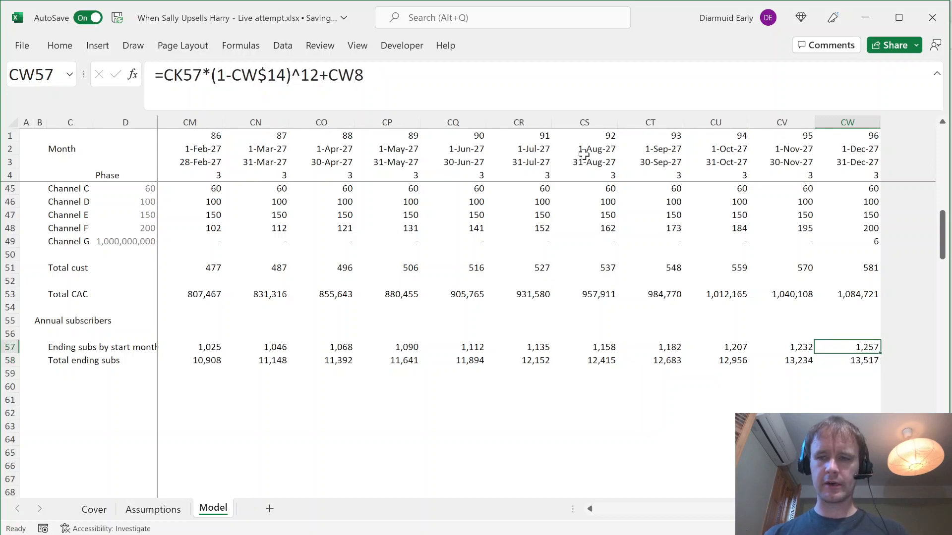
{"action": "key", "text": "alt+Tab"}
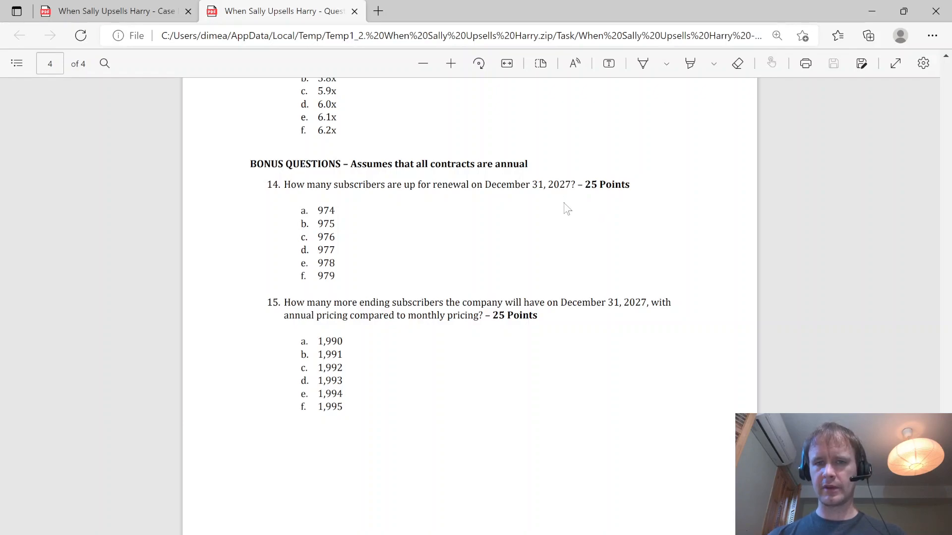
{"action": "key", "text": "alt+Tab"}
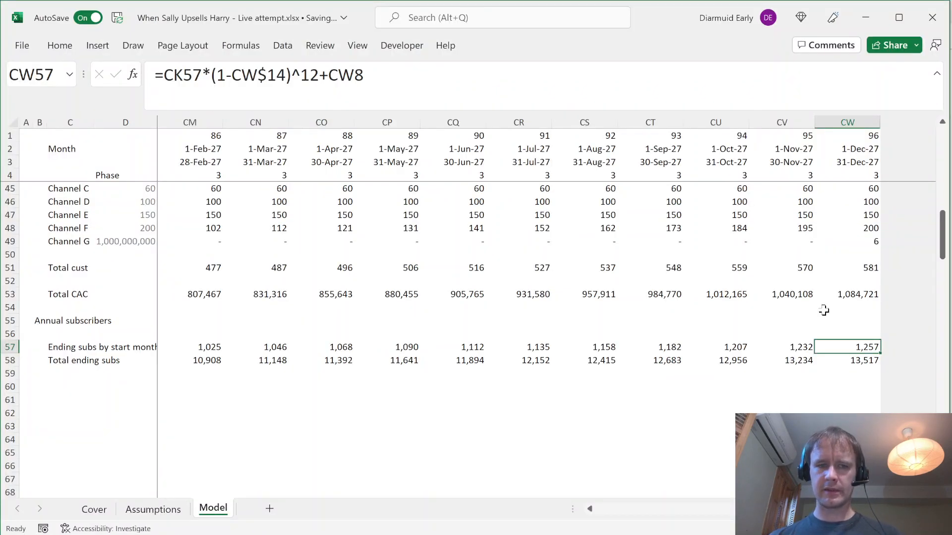
{"action": "key", "text": "Left"}
{"action": "key", "text": "Left"}
{"action": "key", "text": "Left"}
{"action": "key", "text": "Left"}
{"action": "key", "text": "Left"}
{"action": "key", "text": "Left"}
{"action": "key", "text": "Left"}
{"action": "key", "text": "Left"}
{"action": "key", "text": "Left"}
{"action": "key", "text": "Left"}
{"action": "key", "text": "Left"}
{"action": "key", "text": "Left"}
{"action": "key", "text": "Left"}
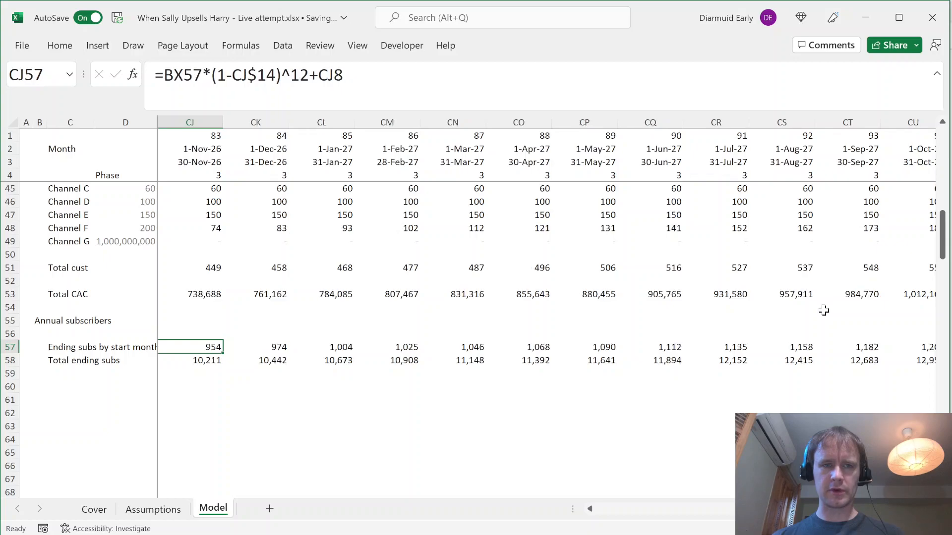
{"action": "key", "text": "Right"}
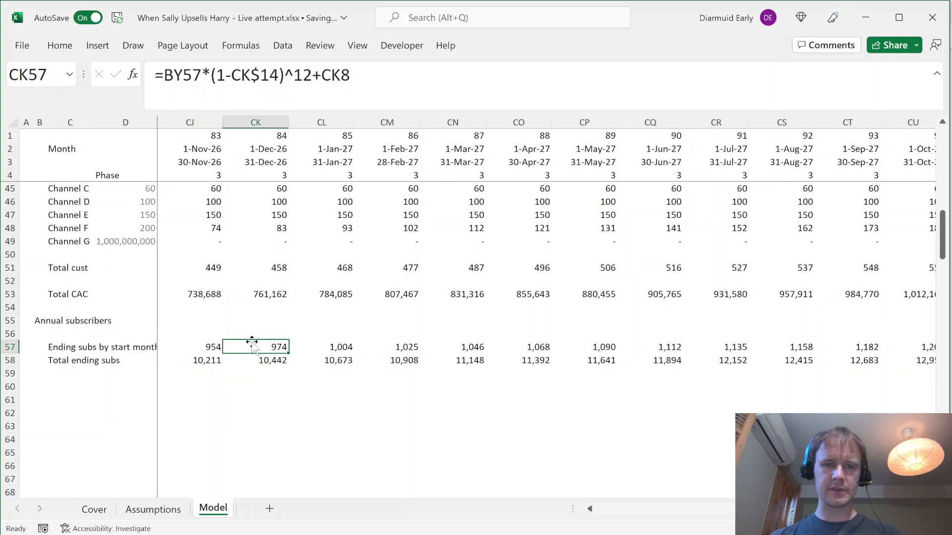
{"action": "key", "text": "alt+Tab"}
{"action": "key", "text": "alt+Tab"}
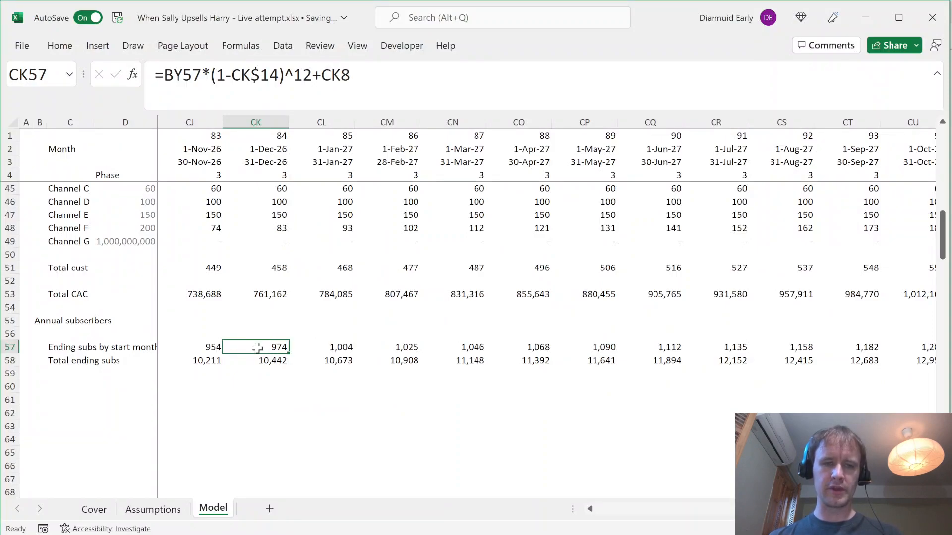
Read bonus question 15 in the PDF and go to the empty cell CW59 below December 2027's total ending subscribers
{"action": "key", "text": "ctrl+Right"}
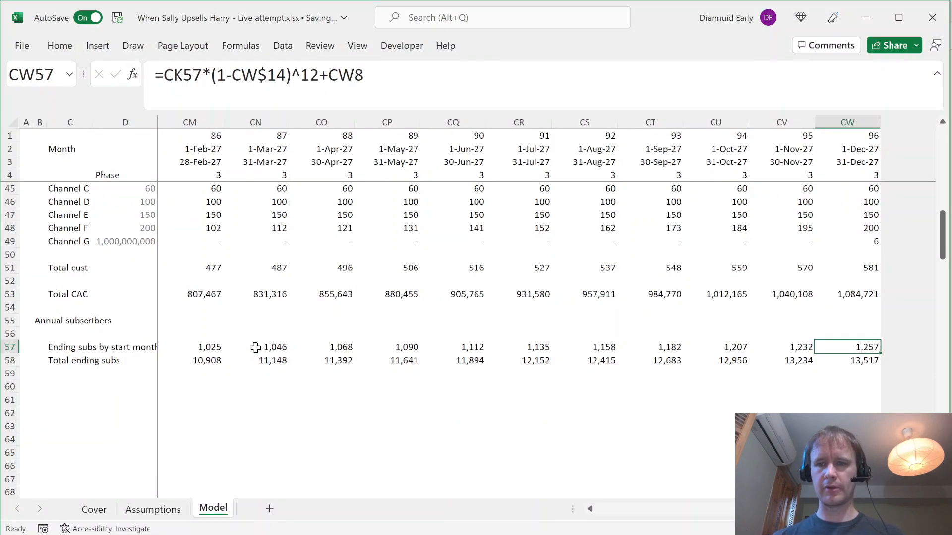
{"action": "key", "text": "alt+Tab"}
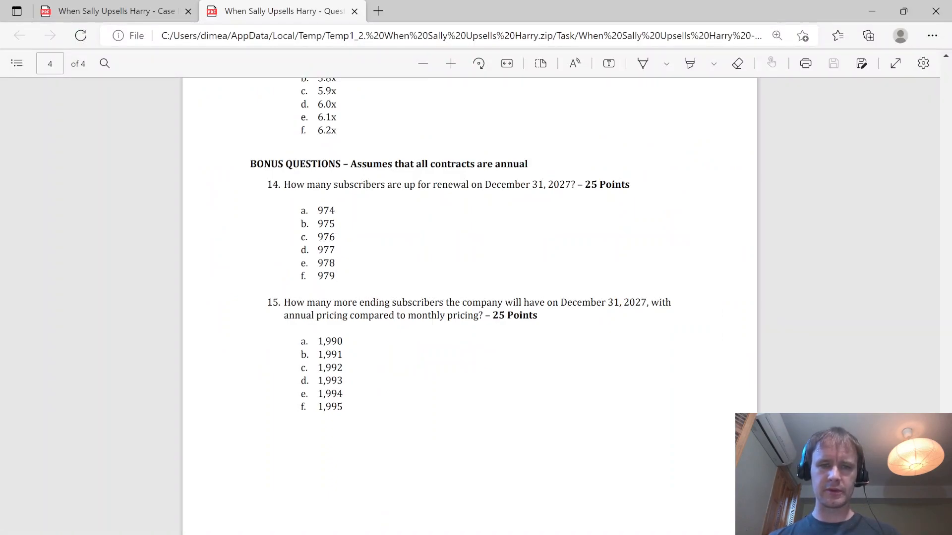
{"action": "key", "text": "alt+Tab"}
{"action": "key", "text": "Down"}
{"action": "key", "text": "Down"}
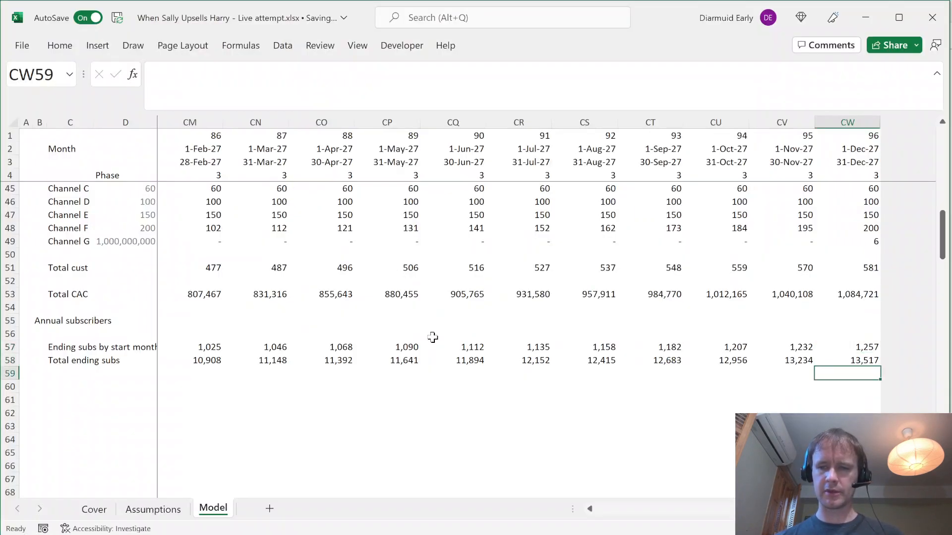
{"action": "type", "text": "="}
{"action": "key", "text": "Up"}
{"action": "key", "text": "Escape"}
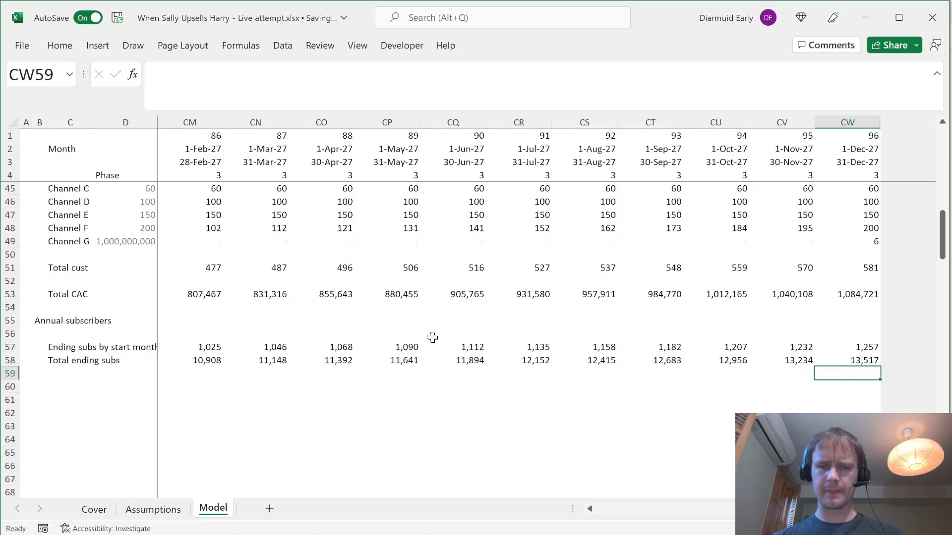
For question 15, subtract December 2027's monthly-pricing closing subscribers from the annual total by entering =CW58-CW10 in CW59
{"action": "key", "text": "alt+Tab"}
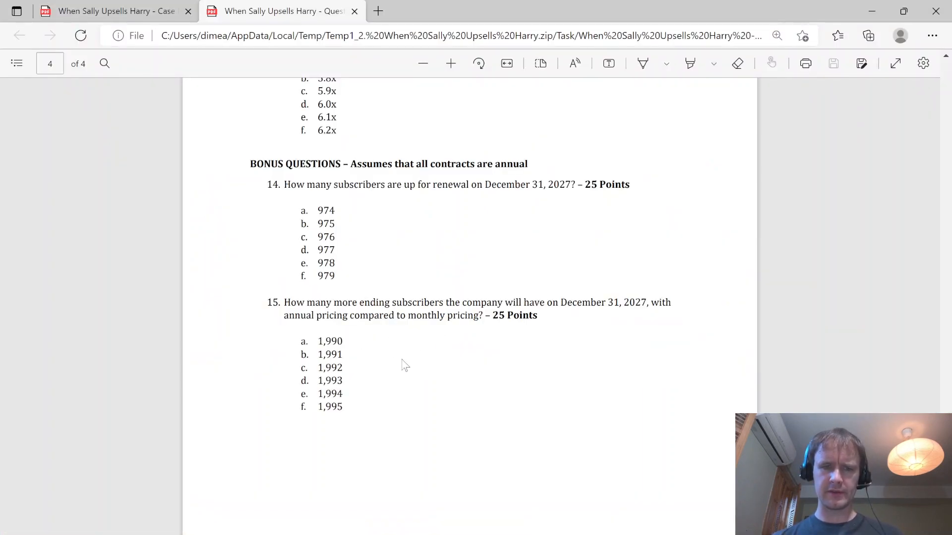
{"action": "key", "text": "alt+Tab"}
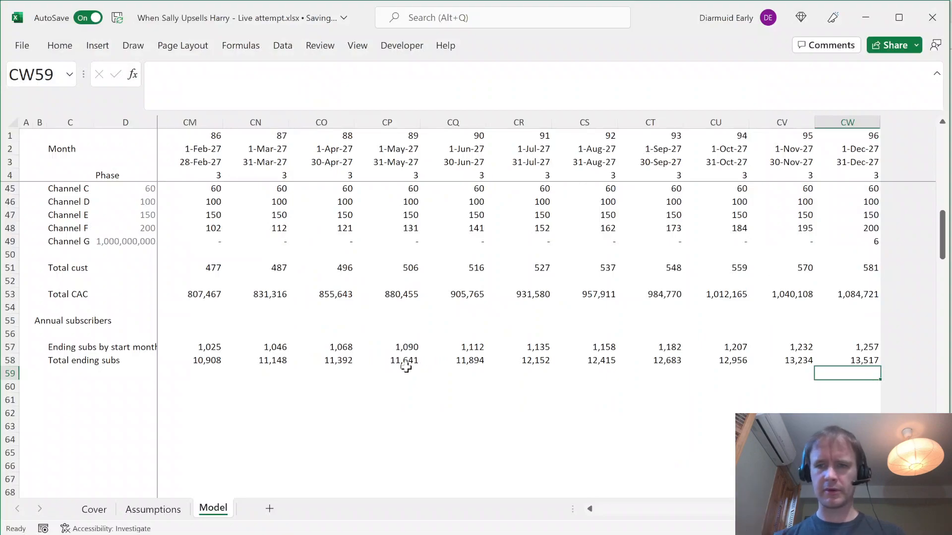
{"action": "type", "text": "="}
{"action": "key", "text": "Up"}
{"action": "type", "text": "-"}
{"action": "key", "text": "Up"}
{"action": "key", "text": "Up"}
{"action": "key", "text": "Up"}
{"action": "key", "text": "Up"}
{"action": "key", "text": "Up"}
{"action": "key", "text": "Up"}
{"action": "key", "text": "Up"}
{"action": "key", "text": "Up"}
{"action": "key", "text": "Up"}
{"action": "key", "text": "Up"}
{"action": "key", "text": "Up"}
{"action": "key", "text": "Up"}
{"action": "key", "text": "Up"}
{"action": "key", "text": "Up"}
{"action": "key", "text": "Up"}
{"action": "key", "text": "Up"}
{"action": "key", "text": "Up"}
{"action": "key", "text": "Up"}
{"action": "key", "text": "Up"}
{"action": "key", "text": "Up"}
{"action": "key", "text": "Up"}
{"action": "key", "text": "Up"}
{"action": "key", "text": "Up"}
{"action": "key", "text": "Up"}
{"action": "key", "text": "Up"}
{"action": "key", "text": "Up"}
{"action": "key", "text": "Up"}
{"action": "key", "text": "Up"}
{"action": "key", "text": "Up"}
{"action": "key", "text": "Up"}
{"action": "key", "text": "Up"}
{"action": "key", "text": "Up"}
{"action": "key", "text": "Up"}
{"action": "key", "text": "Up"}
{"action": "key", "text": "Up"}
{"action": "key", "text": "Up"}
{"action": "key", "text": "Up"}
{"action": "key", "text": "Down"}
{"action": "key", "text": "Down"}
{"action": "key", "text": "Down"}
{"action": "key", "text": "Up"}
{"action": "key", "text": "Up"}
{"action": "key", "text": "Up"}
{"action": "key", "text": "Down"}
{"action": "key", "text": "Down"}
{"action": "key", "text": "Down"}
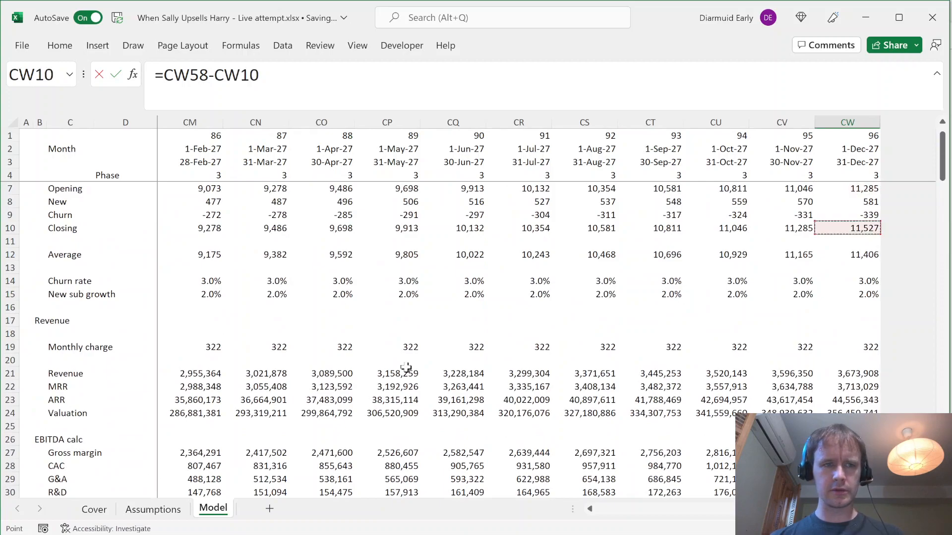
{"action": "key", "text": "Return"}
Compare the subscriber difference in CW59 with the answer options for question 15 in the PDF
{"action": "key", "text": "Down"}
{"action": "key", "text": "Down"}
{"action": "key", "text": "Down"}
{"action": "key", "text": "Down"}
{"action": "key", "text": "Down"}
{"action": "key", "text": "Down"}
{"action": "key", "text": "Down"}
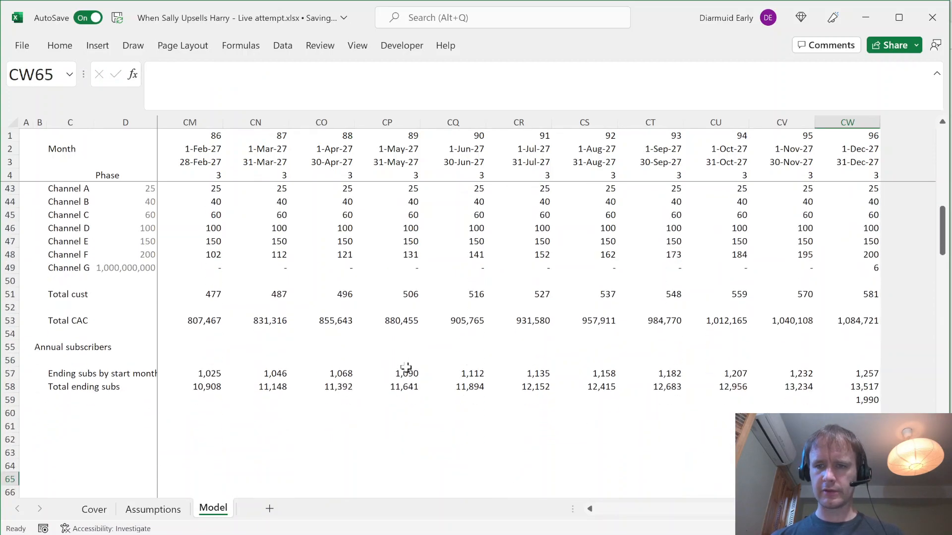
{"action": "key", "text": "Up"}
{"action": "key", "text": "Up"}
{"action": "key", "text": "Up"}
{"action": "key", "text": "Up"}
{"action": "key", "text": "Up"}
{"action": "key", "text": "Up"}
{"action": "key", "text": "Up"}
{"action": "key", "text": "Up"}
{"action": "key", "text": "alt+Tab"}
{"action": "double_click", "coordinate": [330, 341]}
{"action": "left_click", "coordinate": [400, 362]}
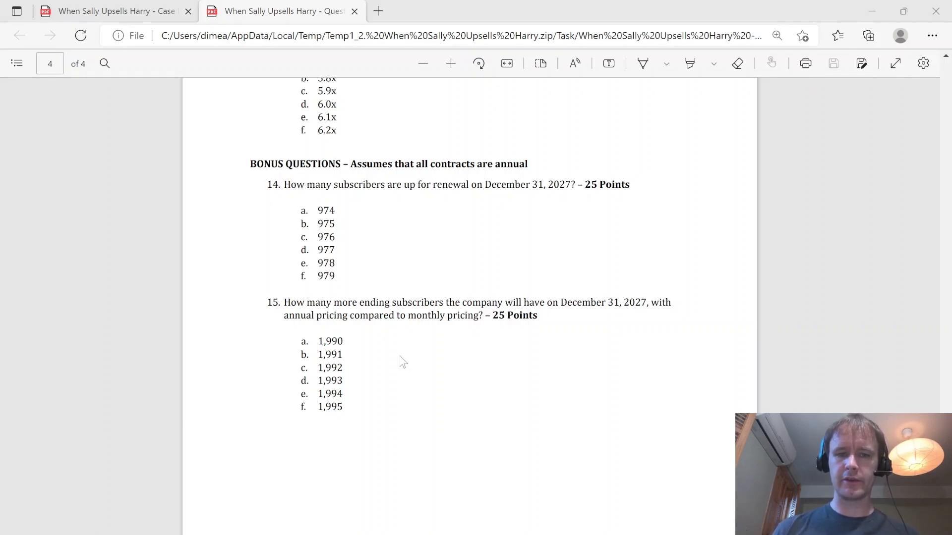
Return to the model's first months and look over the EBITDA calculation and customer value rows
{"action": "key", "text": "alt+Tab"}
{"action": "key", "text": "ctrl+Left"}
{"action": "key", "text": "Right"}
{"action": "key", "text": "Right"}
{"action": "key", "text": "Right"}
{"action": "key", "text": "Right"}
{"action": "key", "text": "Page_Up"}
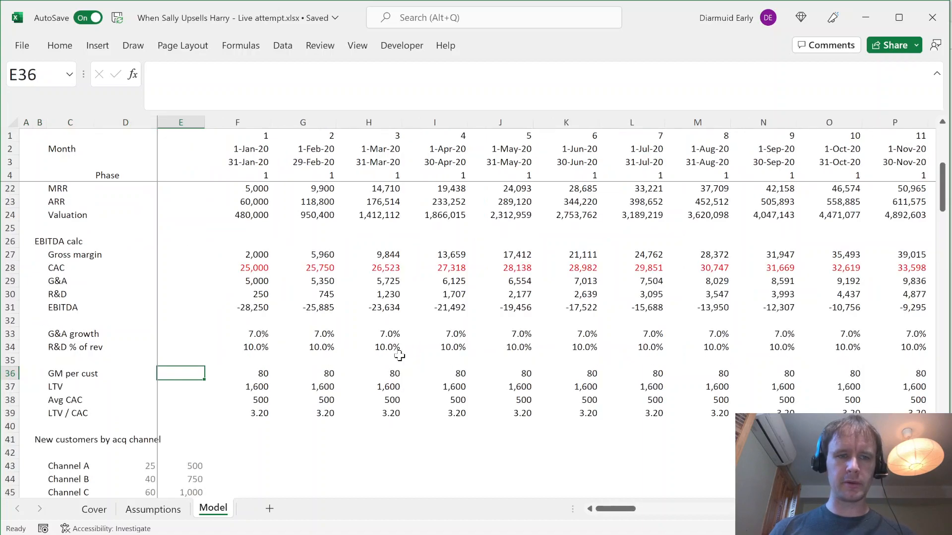
{"action": "key", "text": "Left"}
{"action": "key", "text": "Up"}
{"action": "key", "text": "Left"}
{"action": "key", "text": "Up"}
{"action": "key", "text": "Left"}
{"action": "key", "text": "Up"}
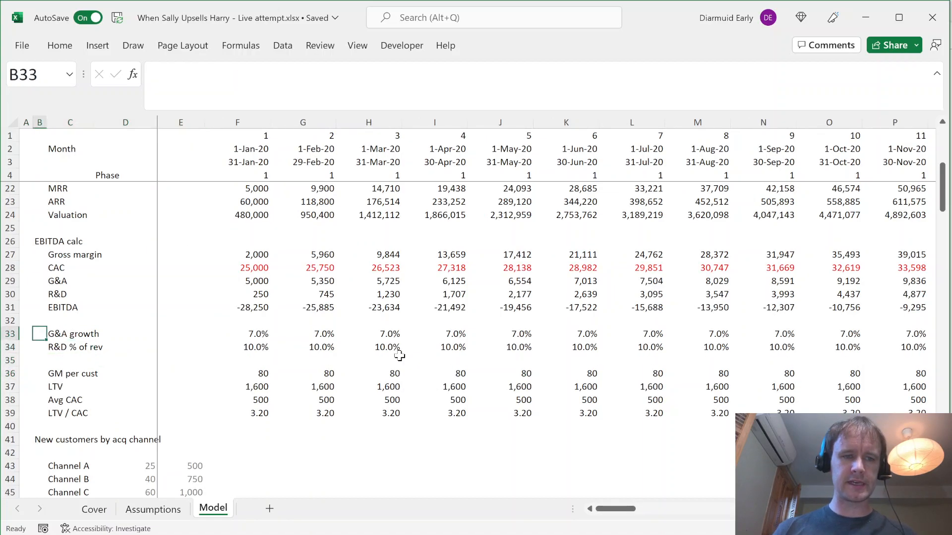
{"action": "key", "text": "Right"}
{"action": "key", "text": "Up"}
{"action": "key", "text": "Up"}
{"action": "key", "text": "Up"}
{"action": "key", "text": "Up"}
{"action": "key", "text": "Up"}
{"action": "key", "text": "Up"}
{"action": "key", "text": "Left"}
{"action": "key", "text": "Up"}
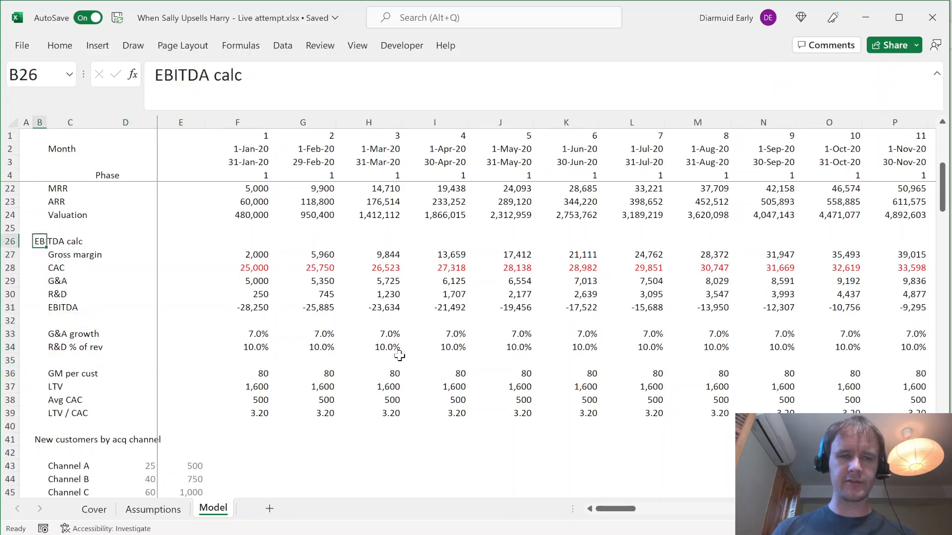